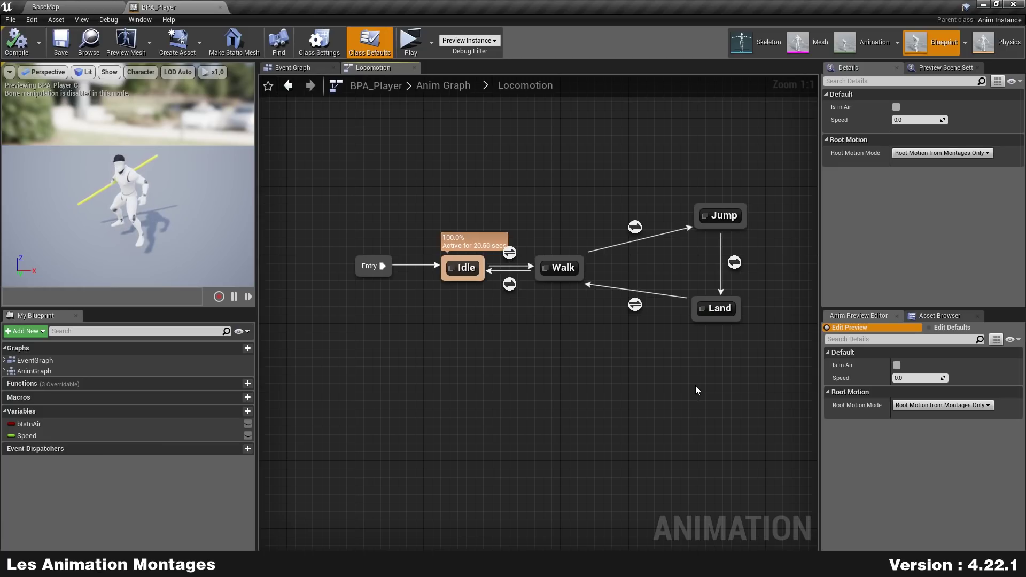
# Return to BaseMap, browse to ParagonSunWukong > Characters > Heroes > Wukong > Animations, and enlarge the asset list
pyautogui.click(81, 4)
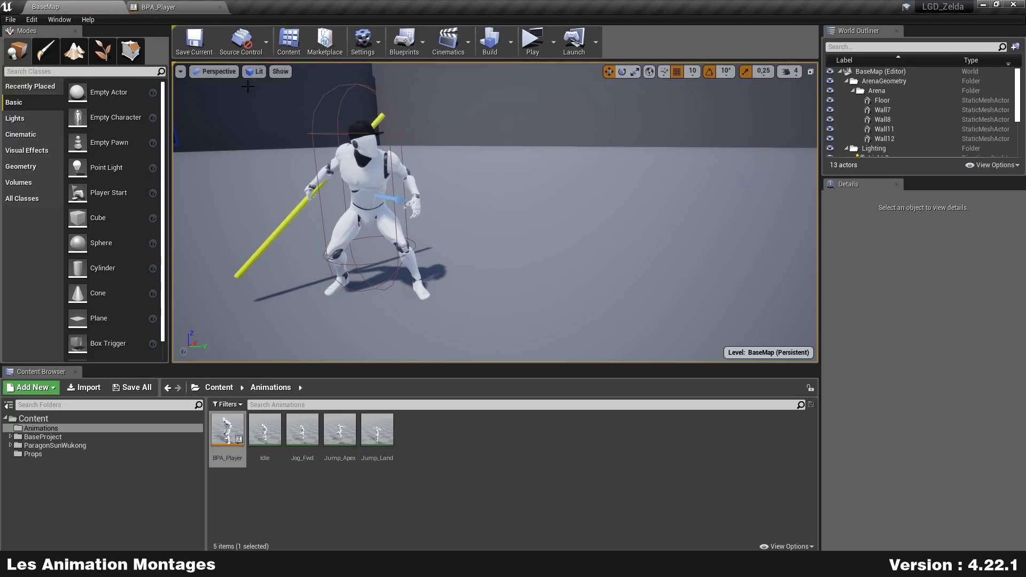
pyautogui.click(352, 495)
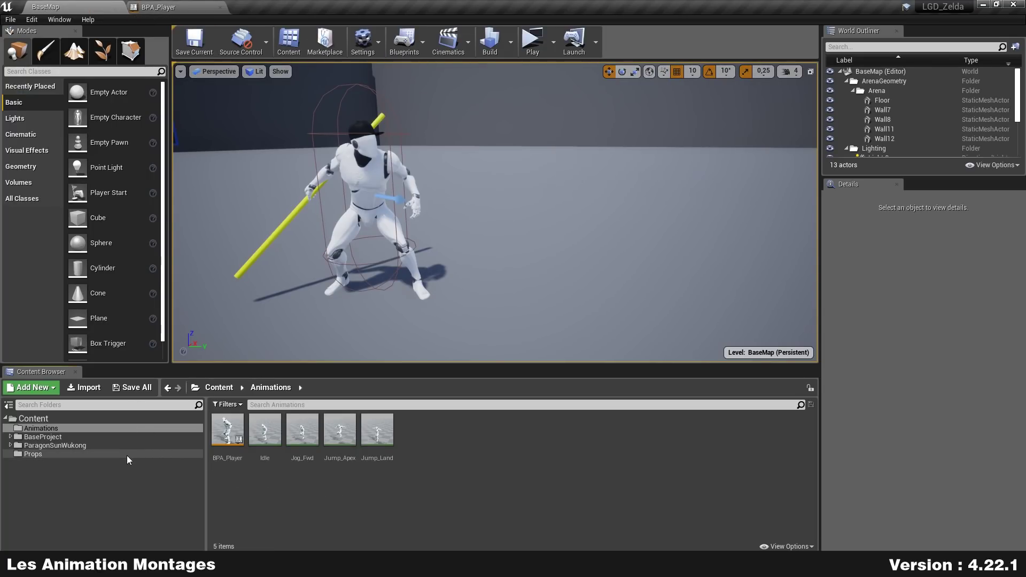
pyautogui.click(84, 446)
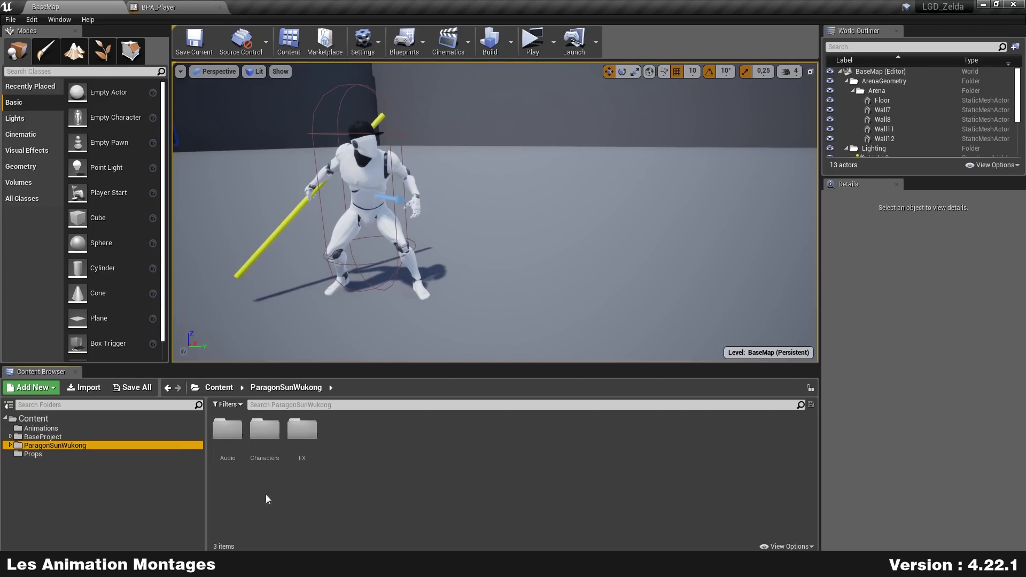
pyautogui.doubleClick(269, 443)
pyautogui.doubleClick(267, 443)
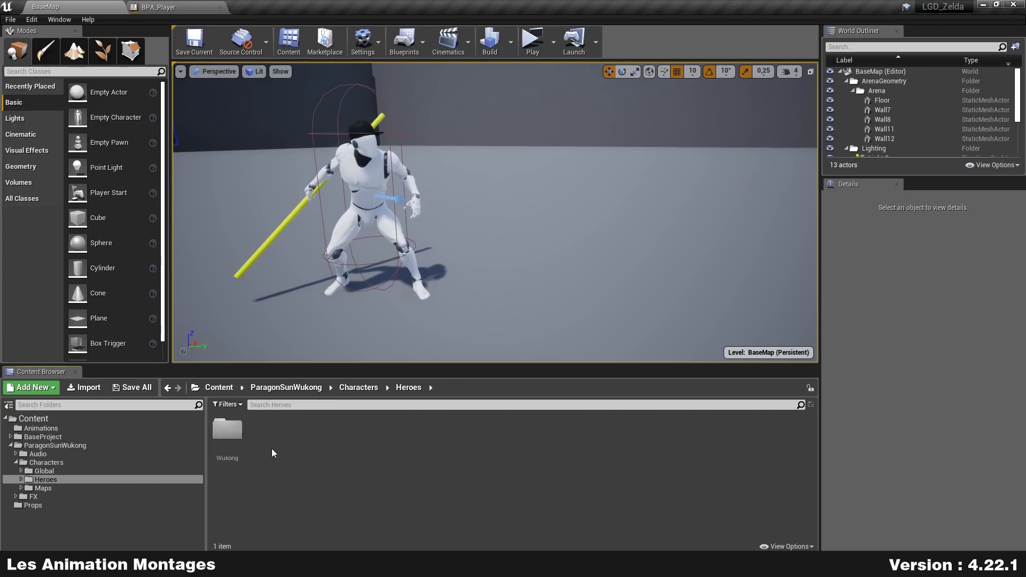
pyautogui.click(228, 432)
pyautogui.doubleClick(228, 432)
pyautogui.doubleClick(266, 431)
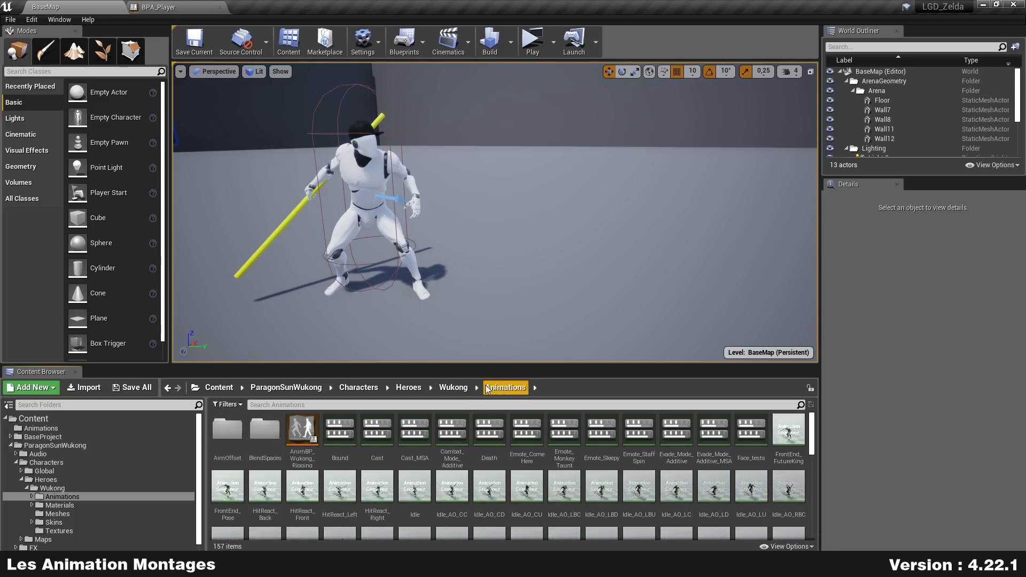
pyautogui.moveTo(507, 364); pyautogui.dragTo(548, 208)
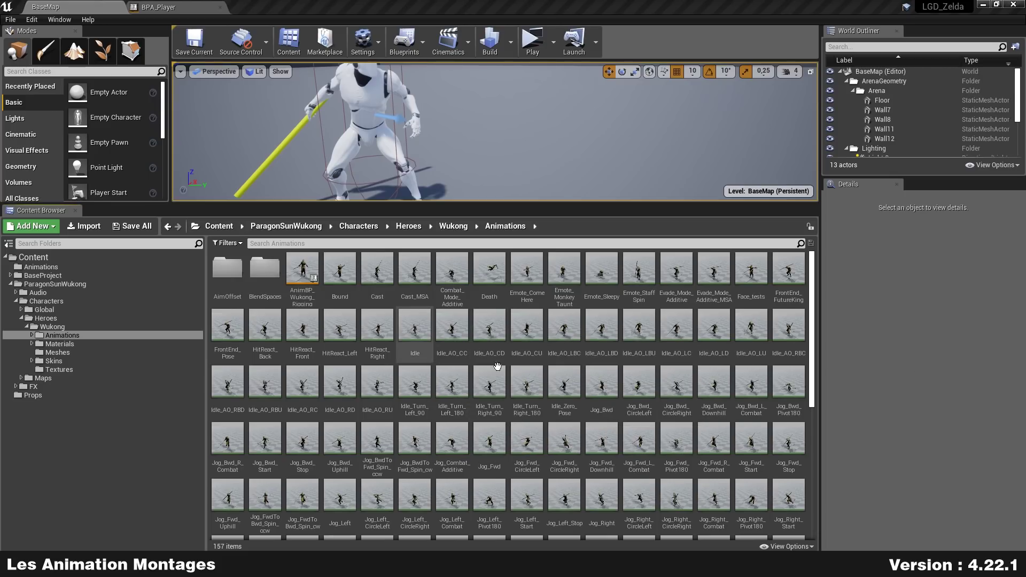
# Multi-select the Primary_Melee A–E Slow and Primary_Melee_Air animations in the Wukong Animations folder
pyautogui.click(537, 452)
pyautogui.scroll(-4, 537, 455)
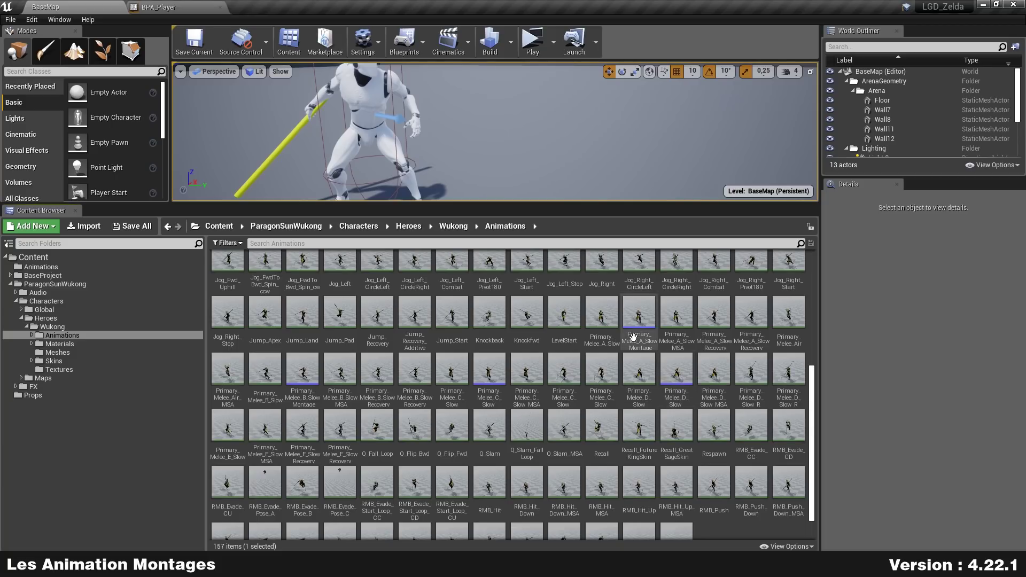
pyautogui.click(599, 313)
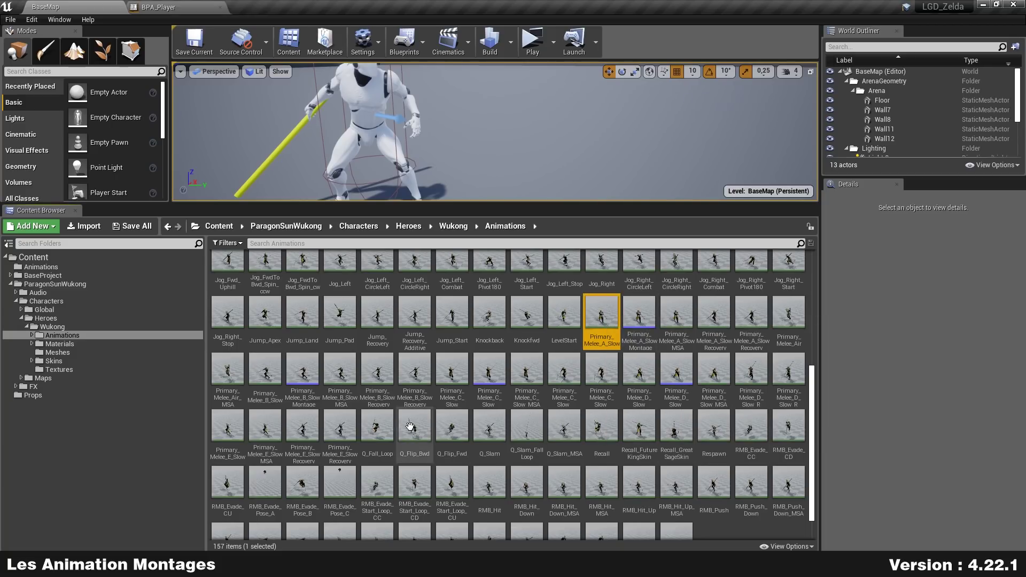
pyautogui.keyDown('ctrl'); pyautogui.click(264, 371); pyautogui.keyUp('ctrl')
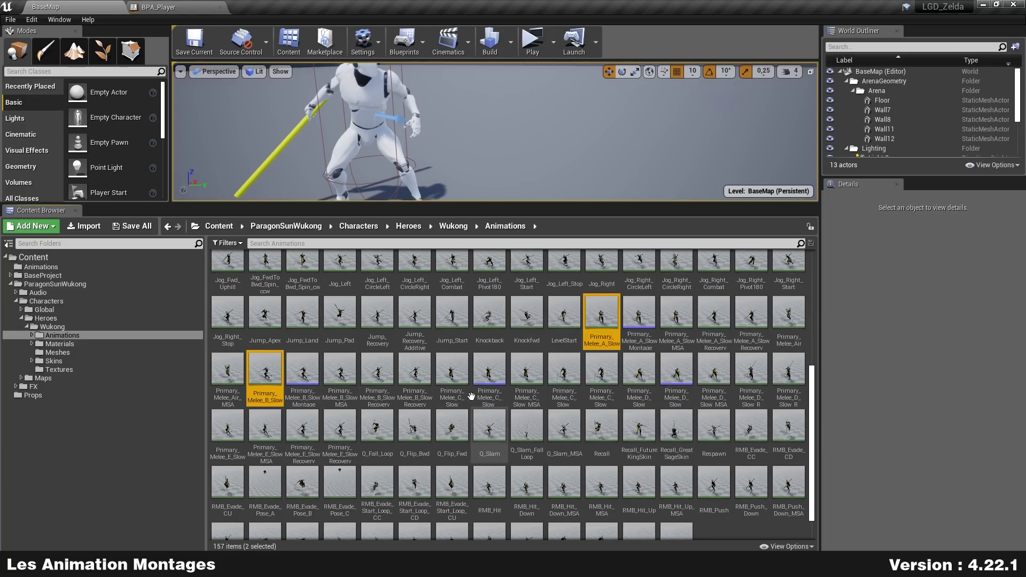
pyautogui.keyDown('ctrl'); pyautogui.click(455, 382); pyautogui.keyUp('ctrl')
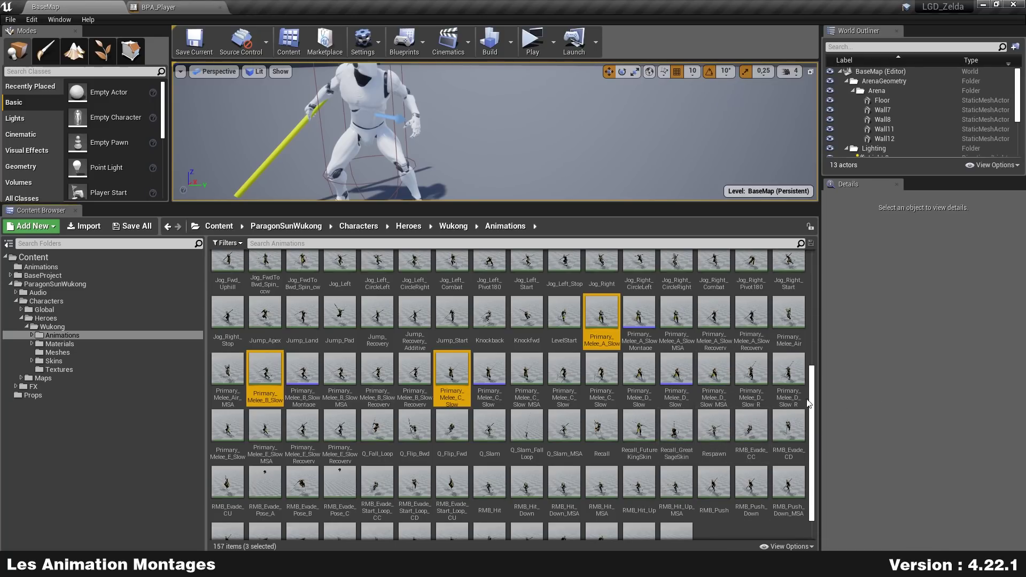
pyautogui.keyDown('ctrl'); pyautogui.click(635, 367); pyautogui.keyUp('ctrl')
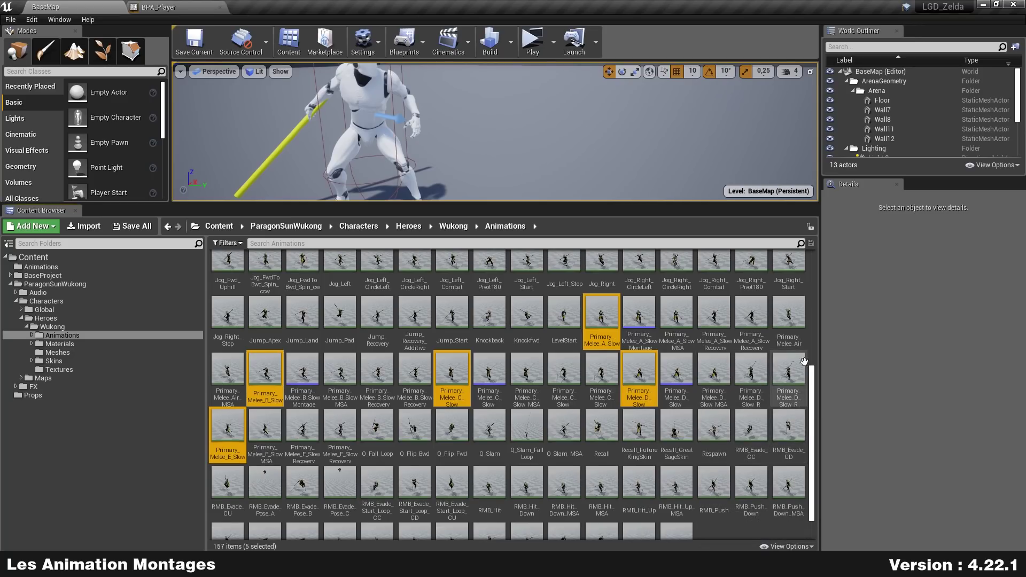
pyautogui.keyDown('ctrl'); pyautogui.click(783, 320); pyautogui.keyUp('ctrl')
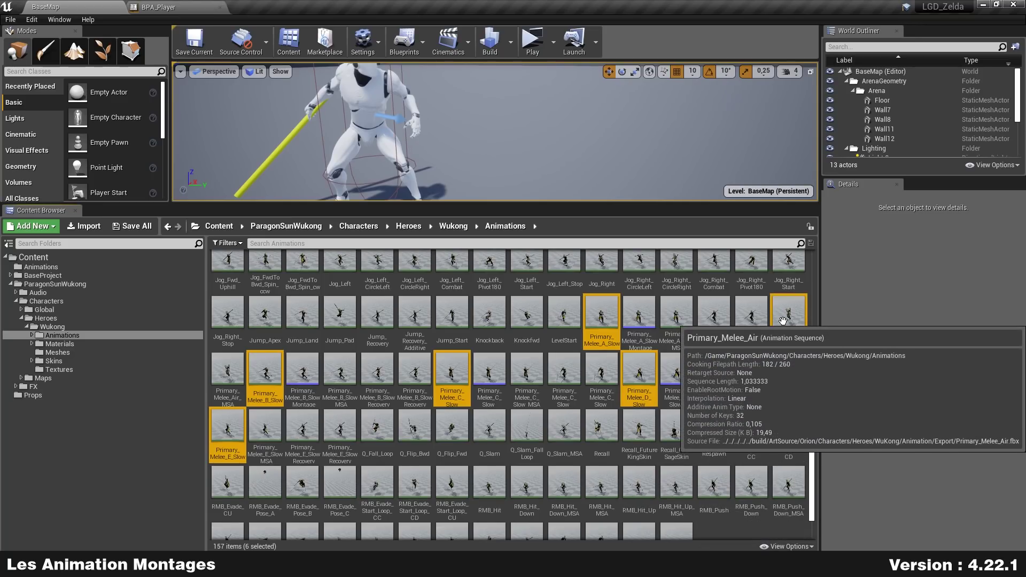
# Start Duplicate Anim Assets and Retarget on the selection with UE4_Mannequin_Skeleton as target
pyautogui.rightClick(601, 303)
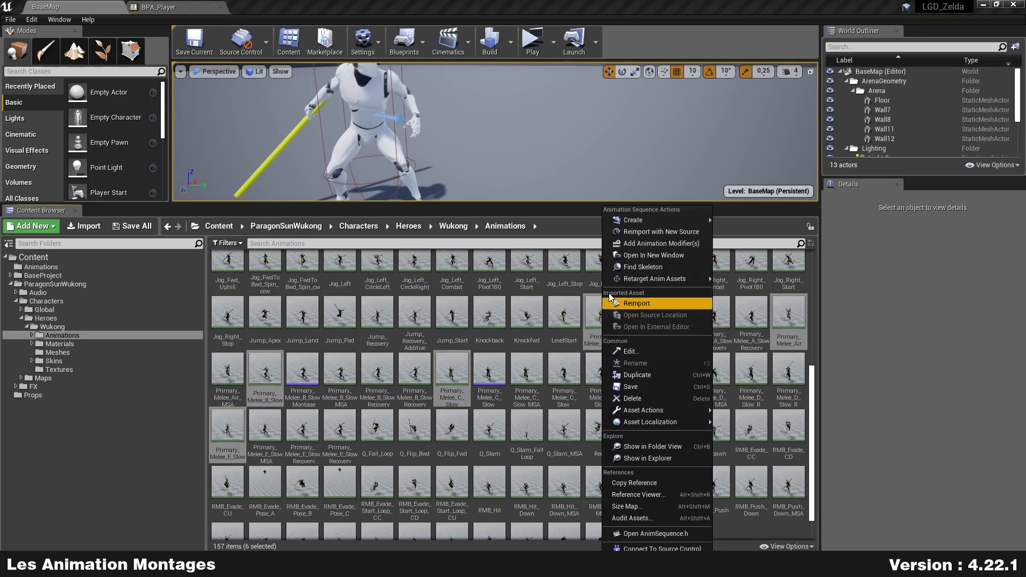
pyautogui.moveTo(682, 280)
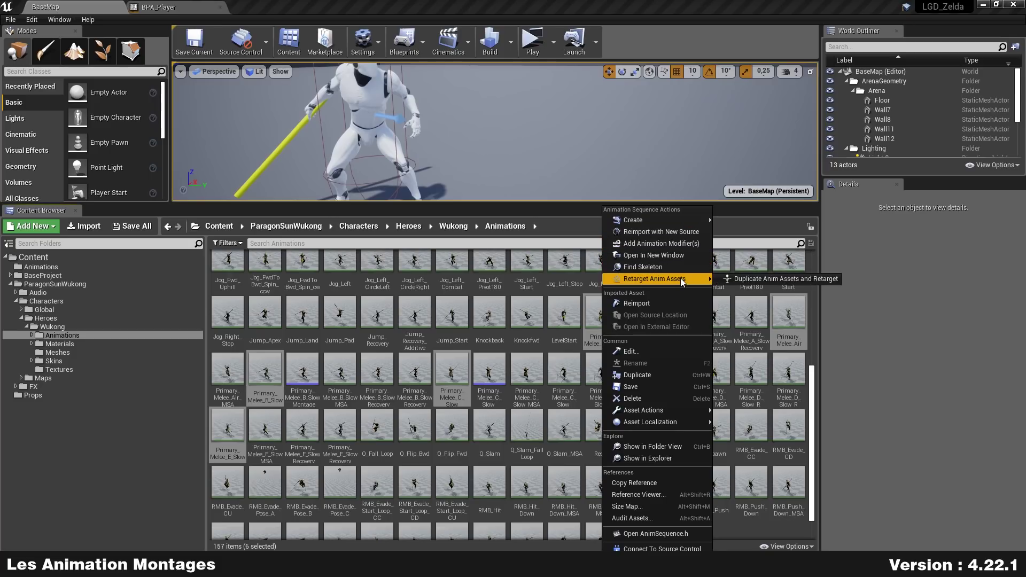
pyautogui.click(747, 279)
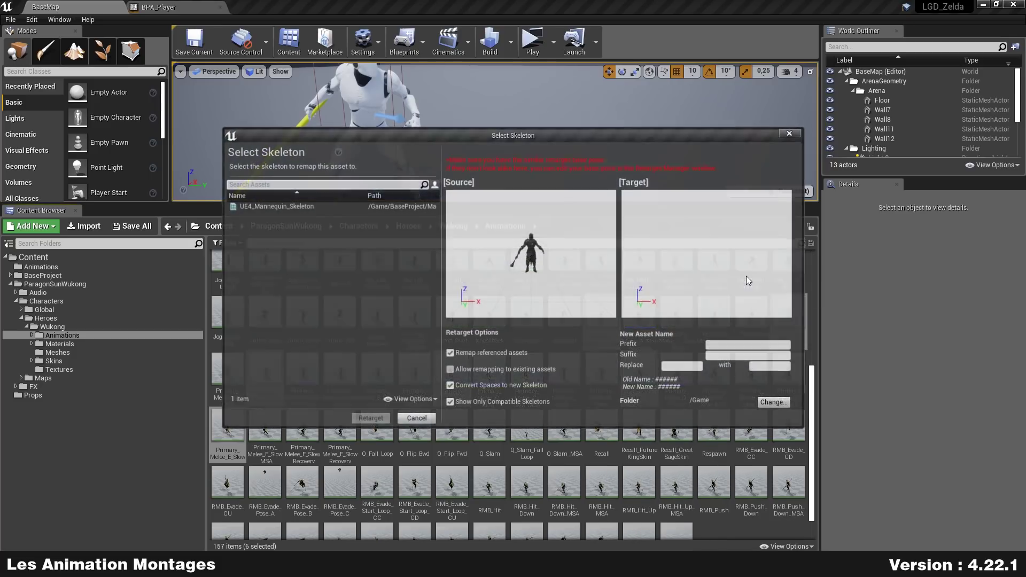
pyautogui.click(300, 206)
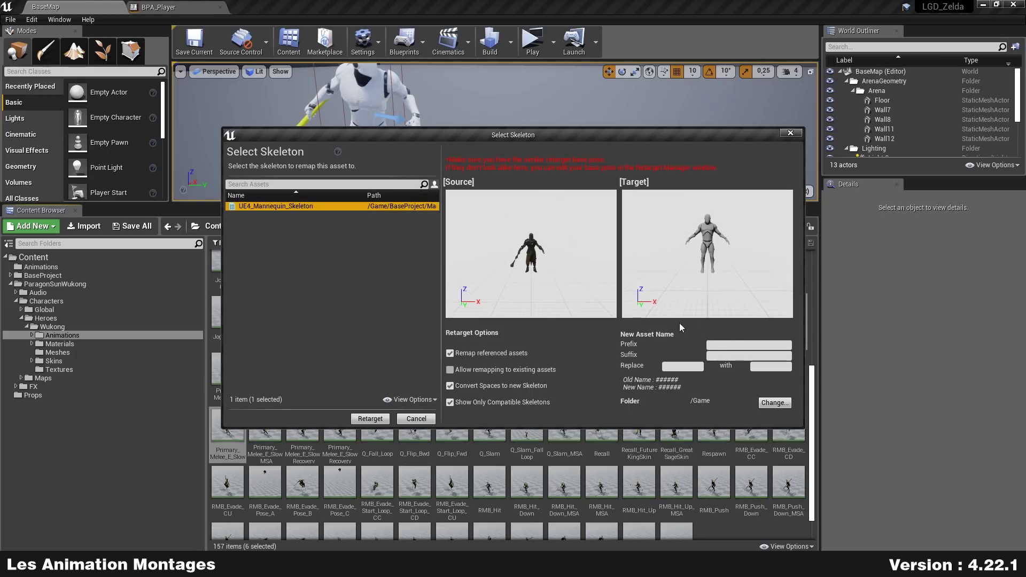
# Make a new Animations/Attacks folder the destination and run the retarget
pyautogui.click(768, 402)
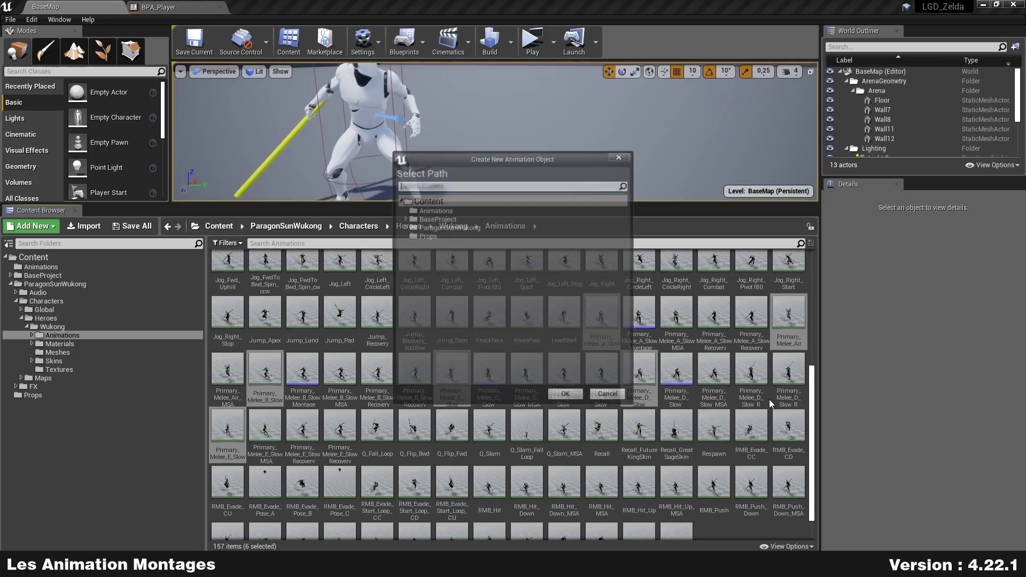
pyautogui.click(447, 210)
pyautogui.rightClick(447, 210)
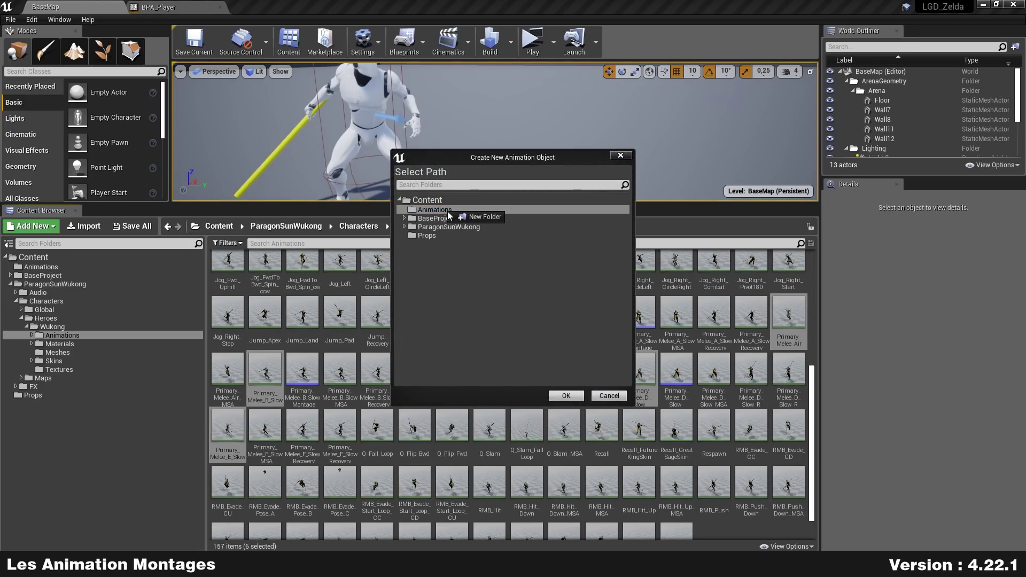
pyautogui.click(479, 218)
pyautogui.write('Attacks')
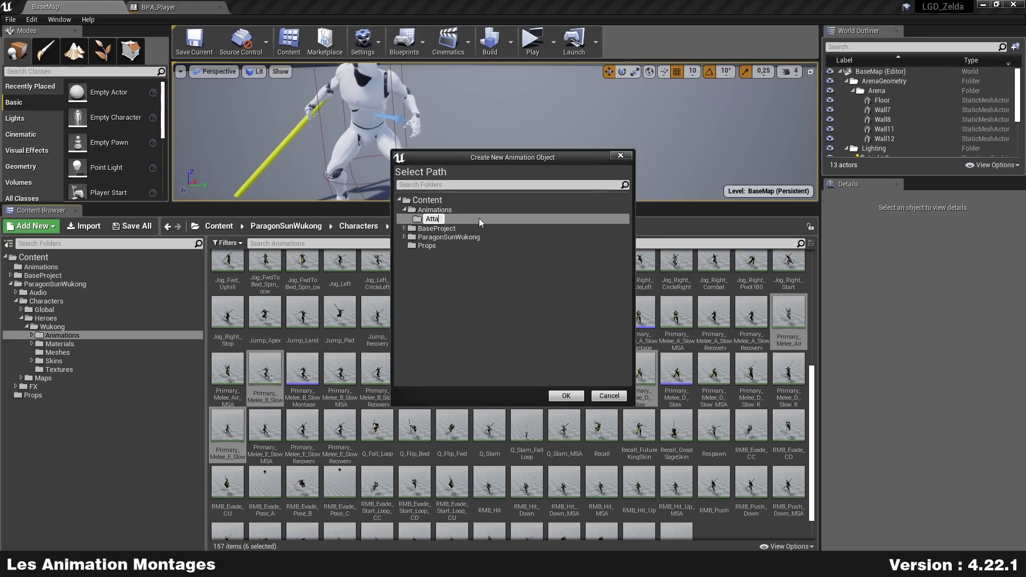
pyautogui.press('Return')
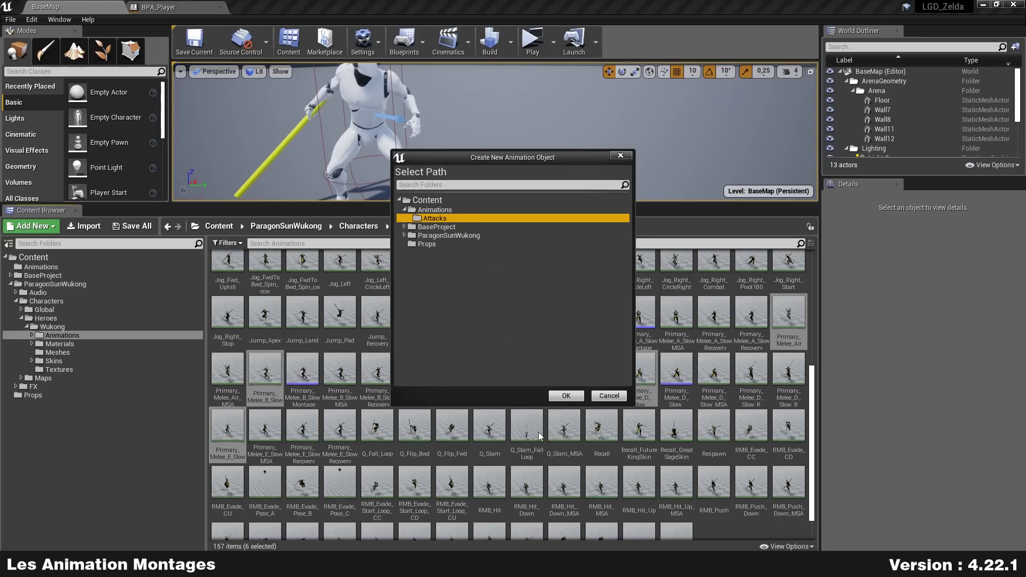
pyautogui.click(576, 397)
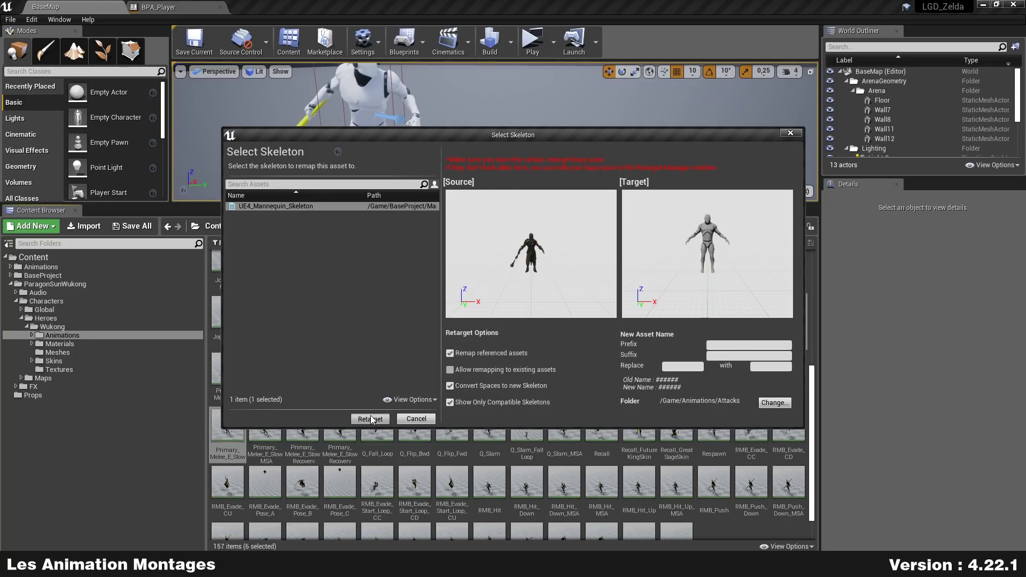
pyautogui.click(371, 419)
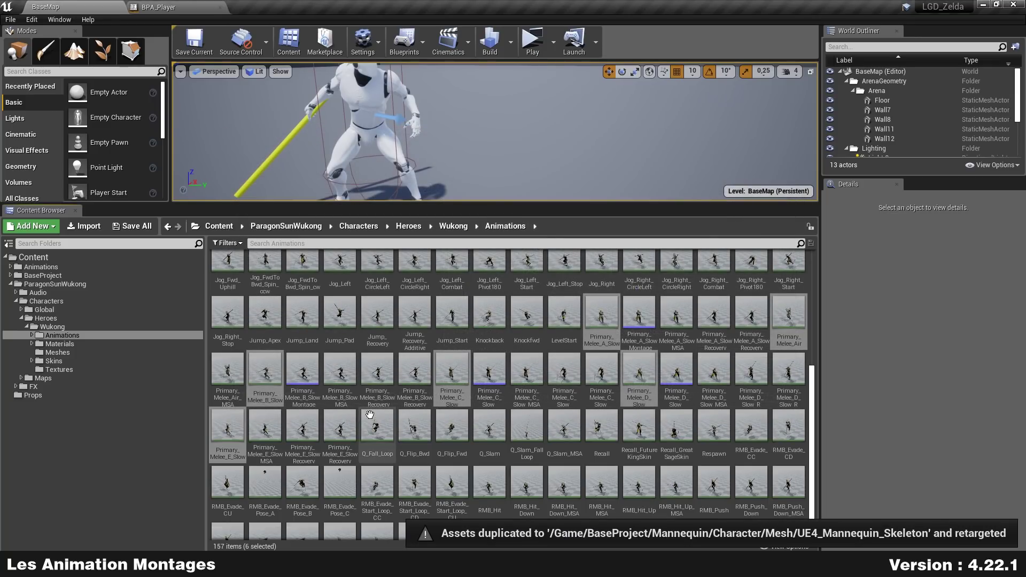
pyautogui.doubleClick(72, 268)
# Preview the retargeted A–E Slow and Air animations from the Attacks folder, then close the animation editor
pyautogui.click(74, 275)
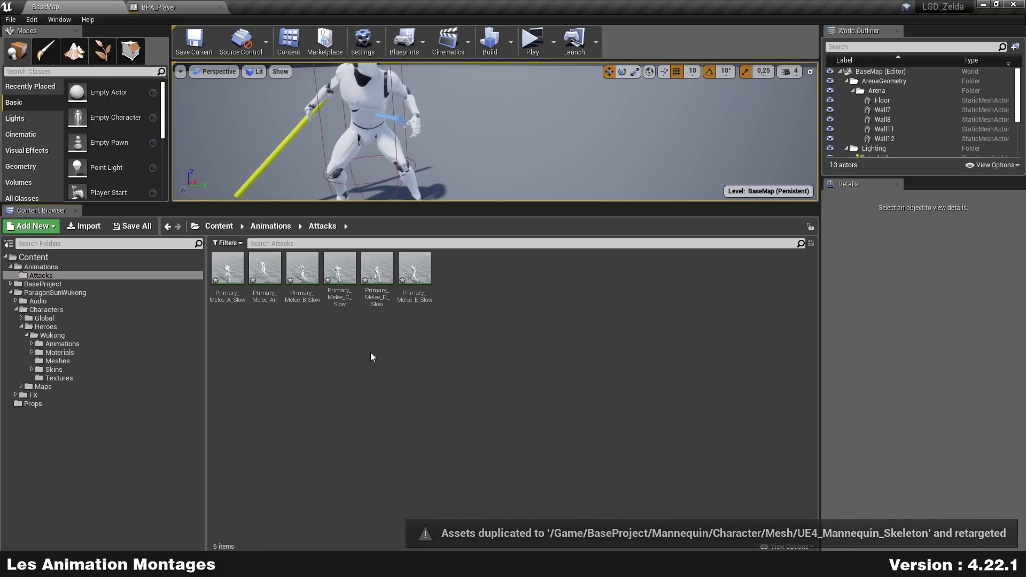
pyautogui.click(229, 294)
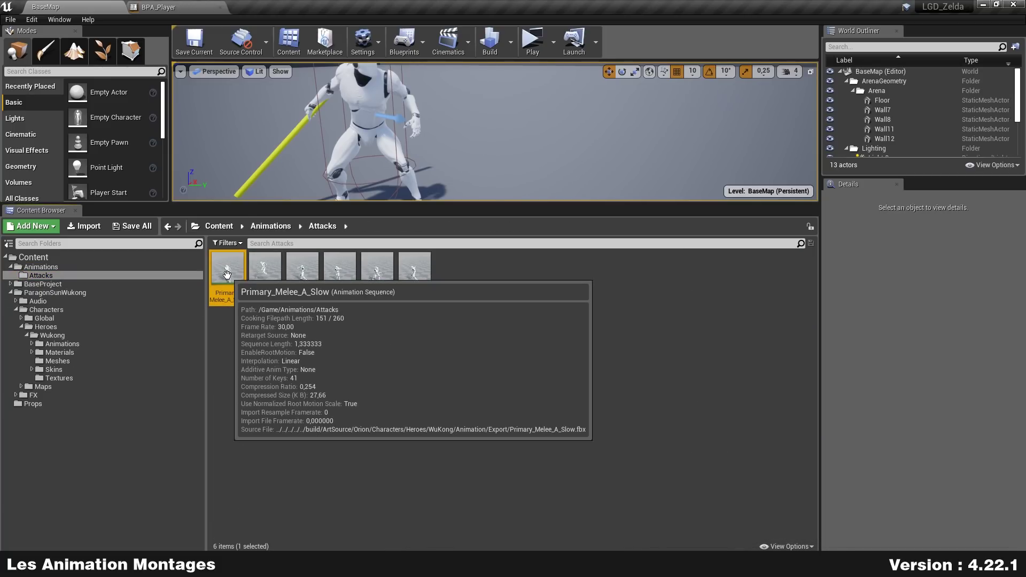
pyautogui.doubleClick(230, 305)
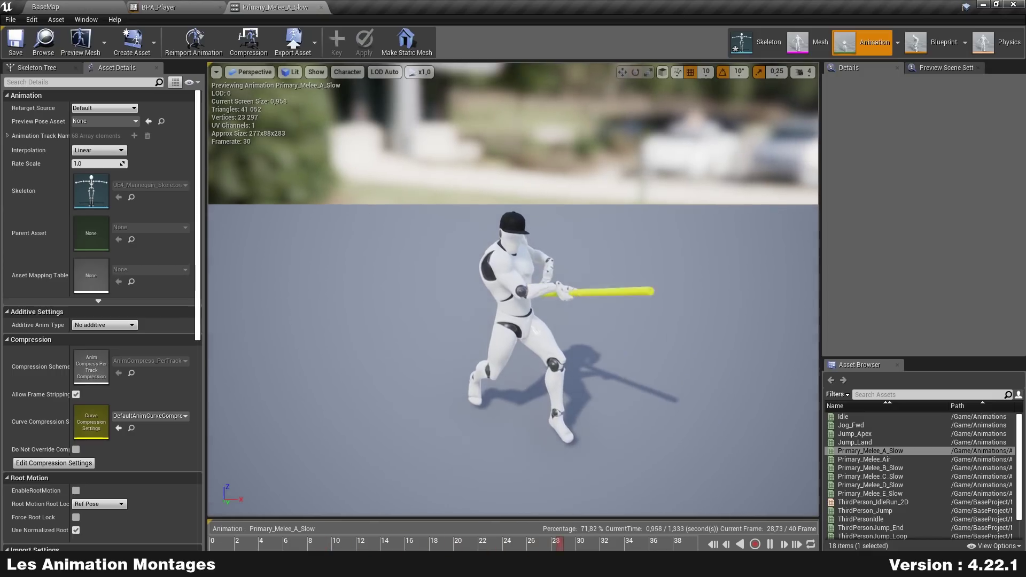
pyautogui.click(916, 468)
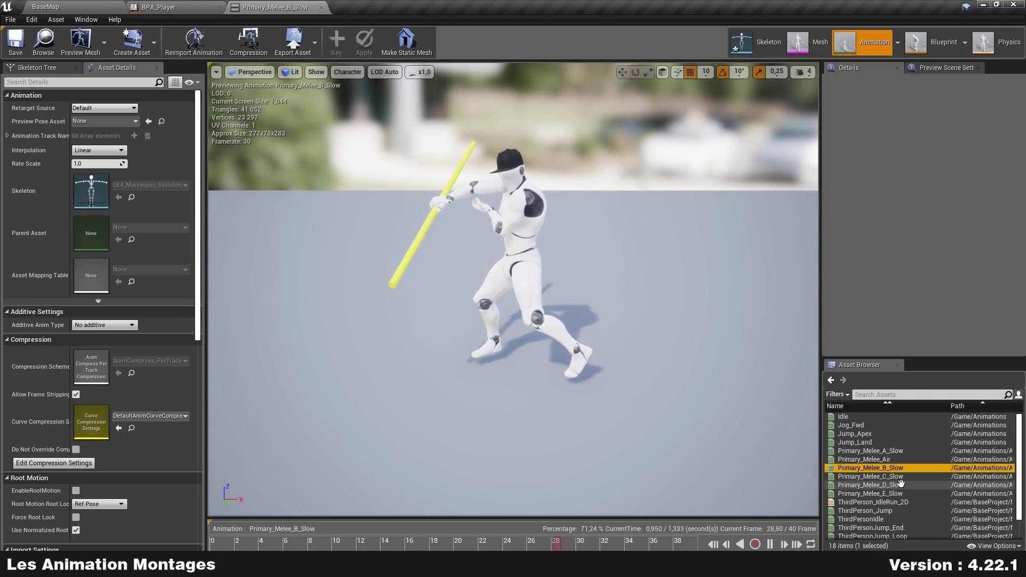
pyautogui.click(901, 476)
pyautogui.click(905, 485)
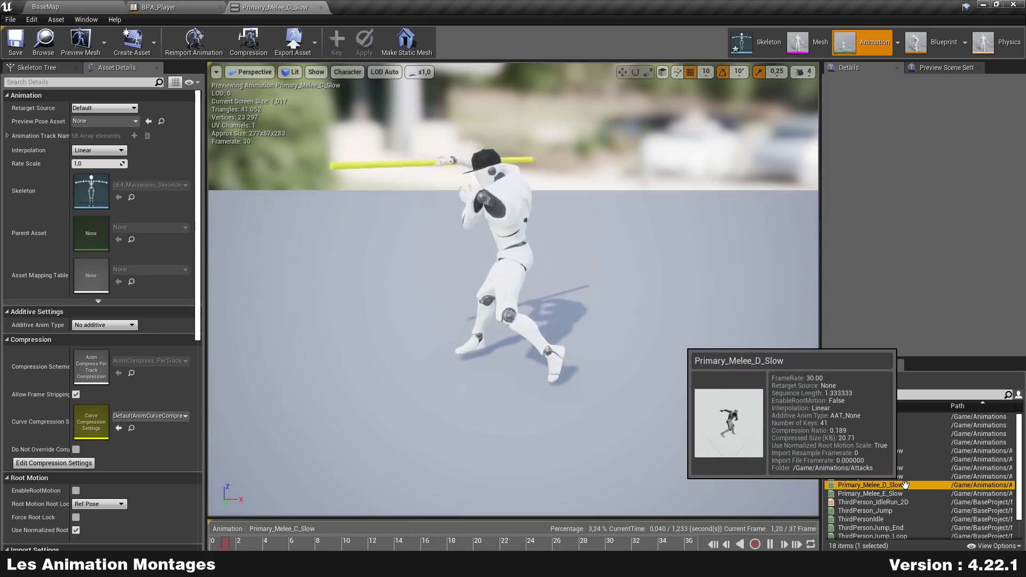
pyautogui.click(903, 493)
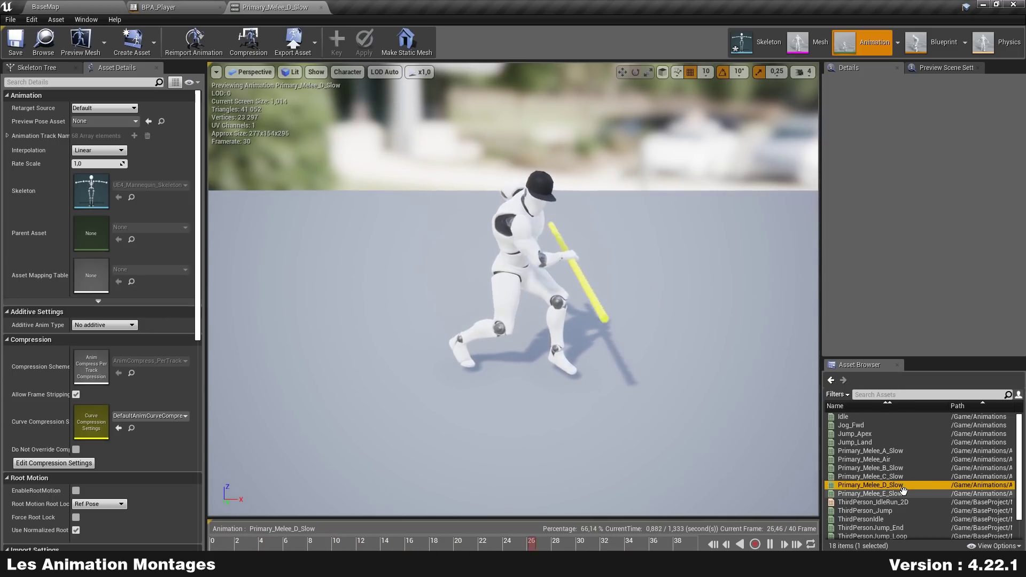
pyautogui.click(916, 459)
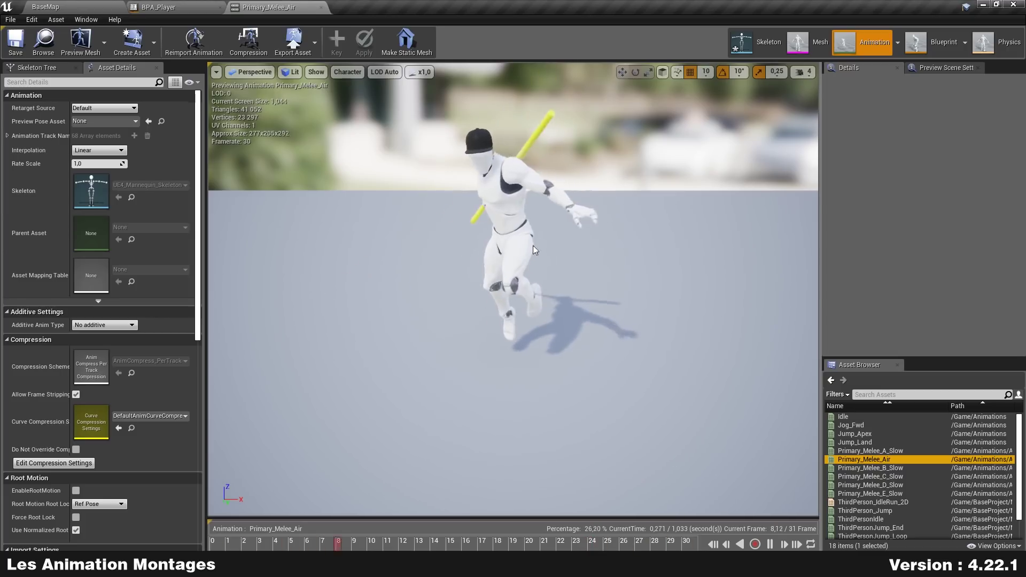
pyautogui.click(321, 8)
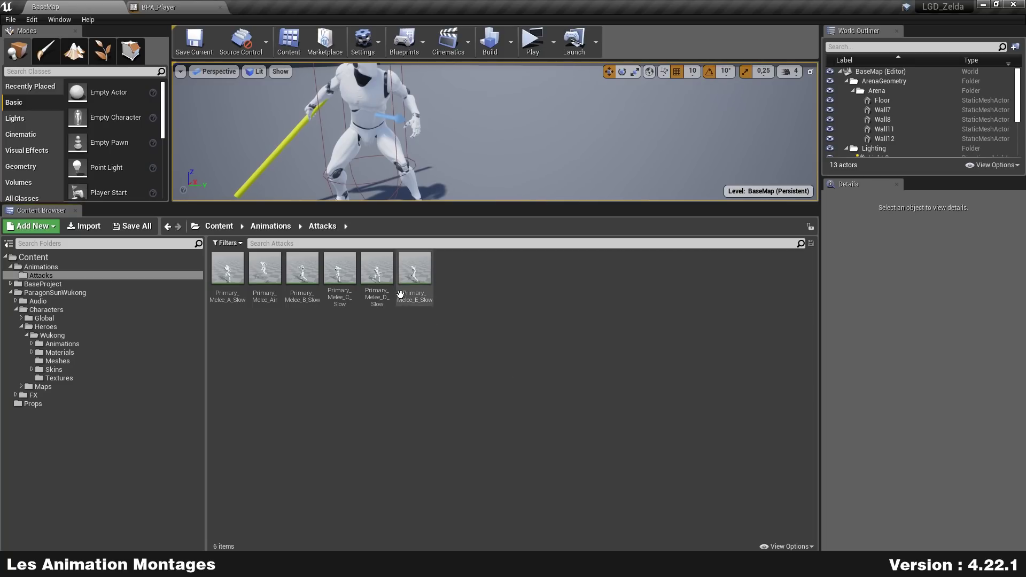
# Create an AnimMontage from each of the six attack animations and open Primary_Melee_A_Slow_Montage
pyautogui.click(407, 275)
pyautogui.keyDown('shift'); pyautogui.click(230, 268); pyautogui.keyUp('shift')
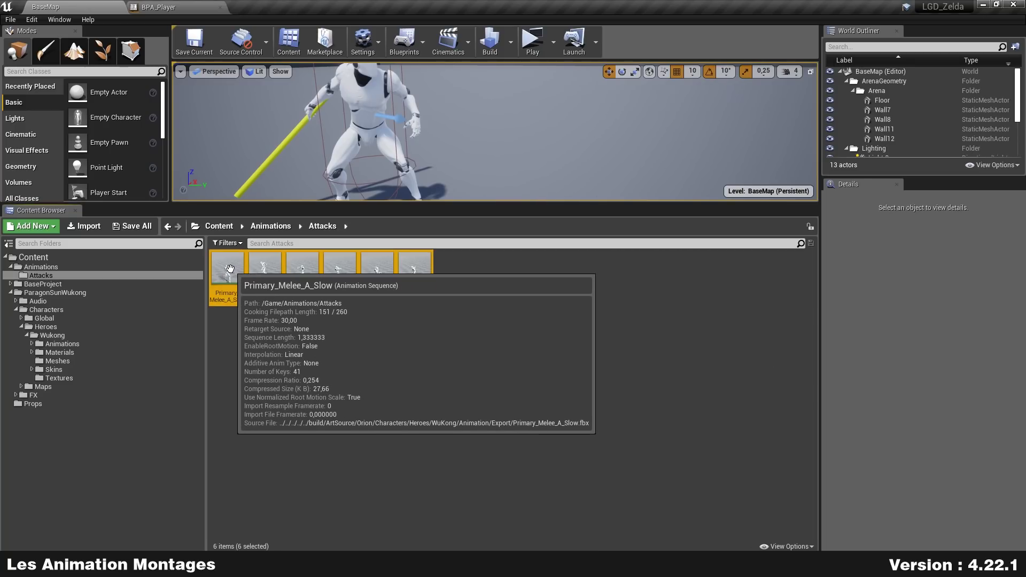
pyautogui.rightClick(232, 273)
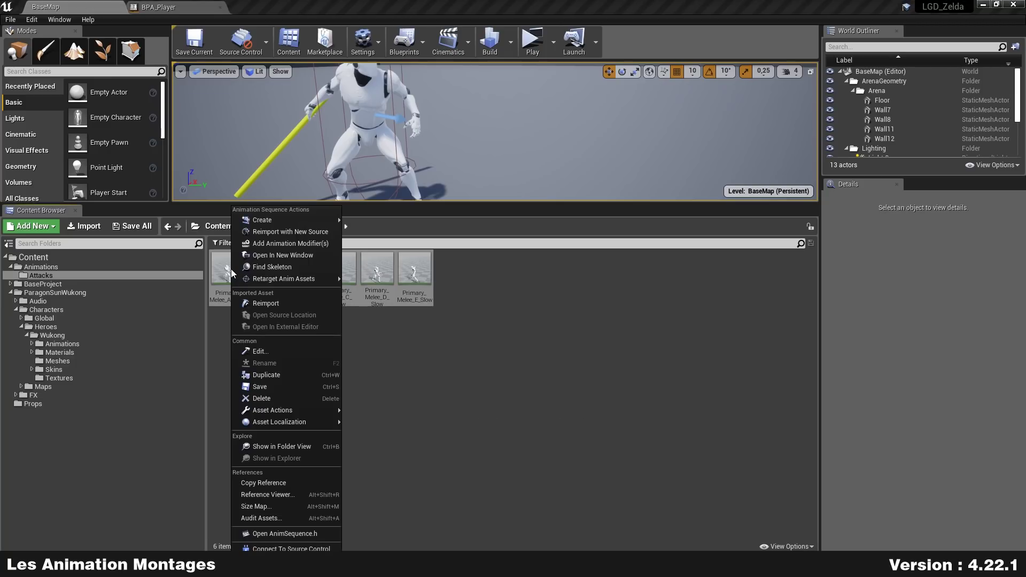
pyautogui.moveTo(301, 225)
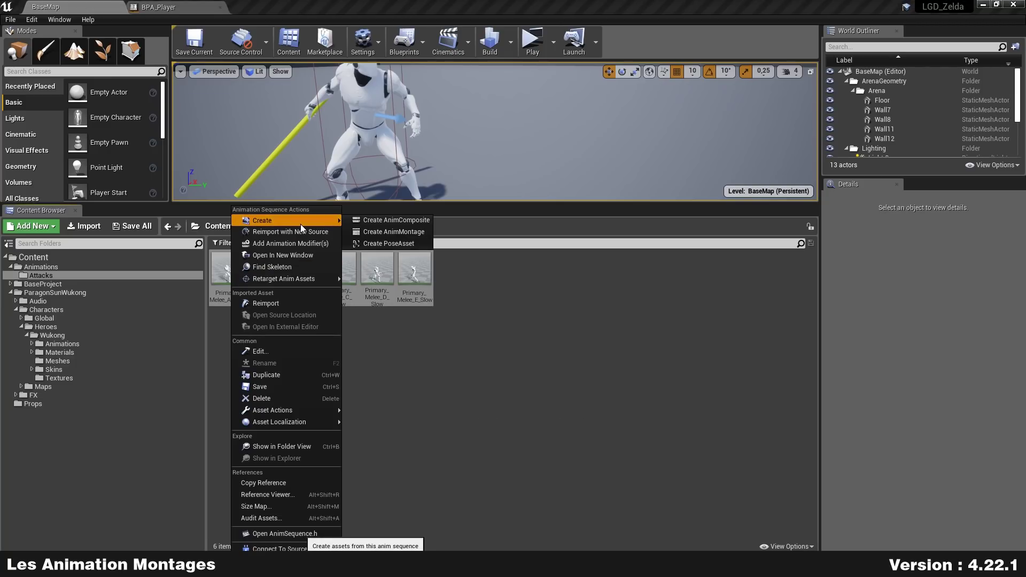
pyautogui.click(393, 232)
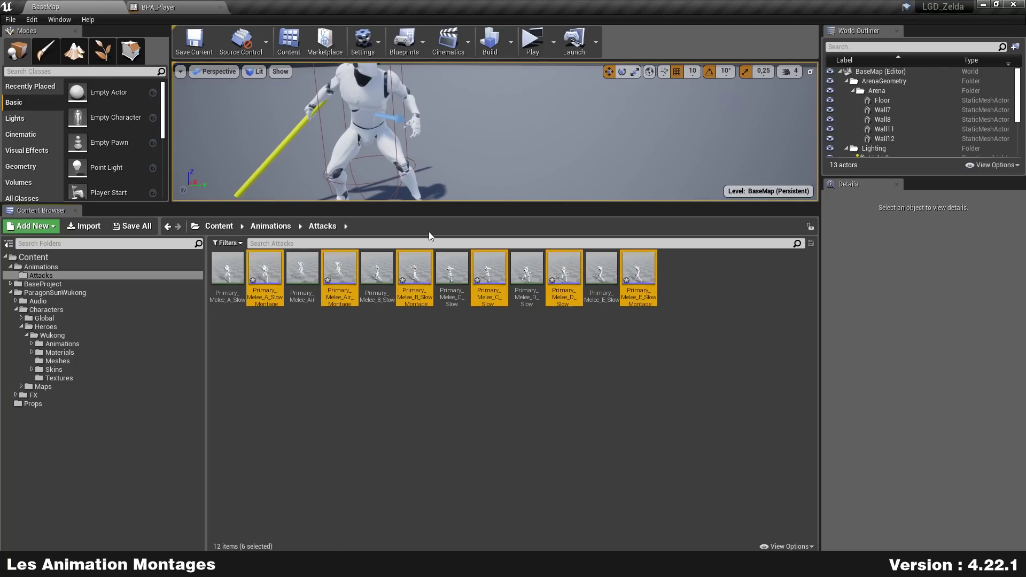
pyautogui.doubleClick(270, 270)
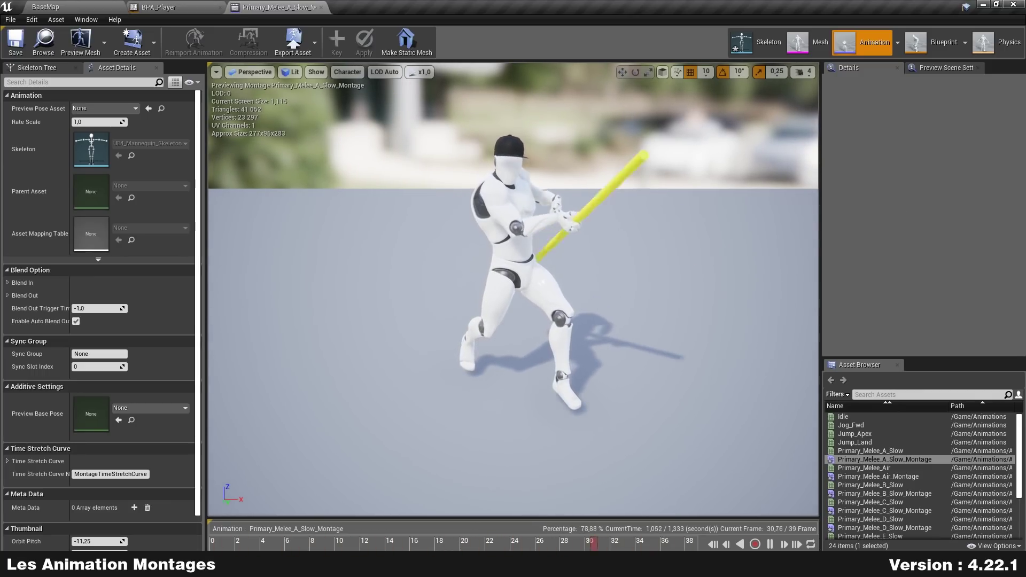
pyautogui.click(161, 7)
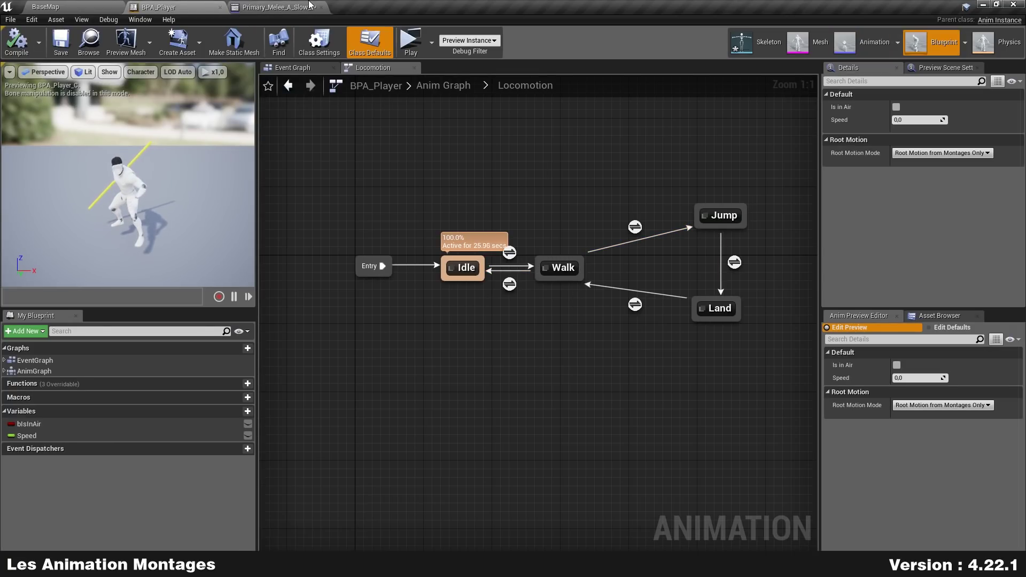
# Reveal Primary_Melee_A_Slow_Montage's Montage and Sections panels and open the Anim Slot Manager
pyautogui.click(309, 5)
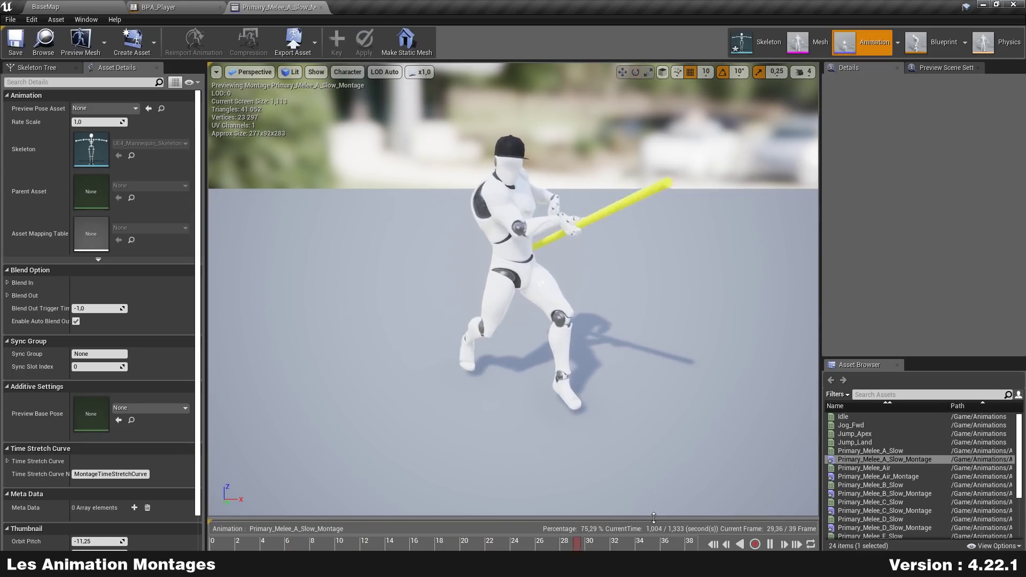
pyautogui.moveTo(653, 517); pyautogui.dragTo(669, 289)
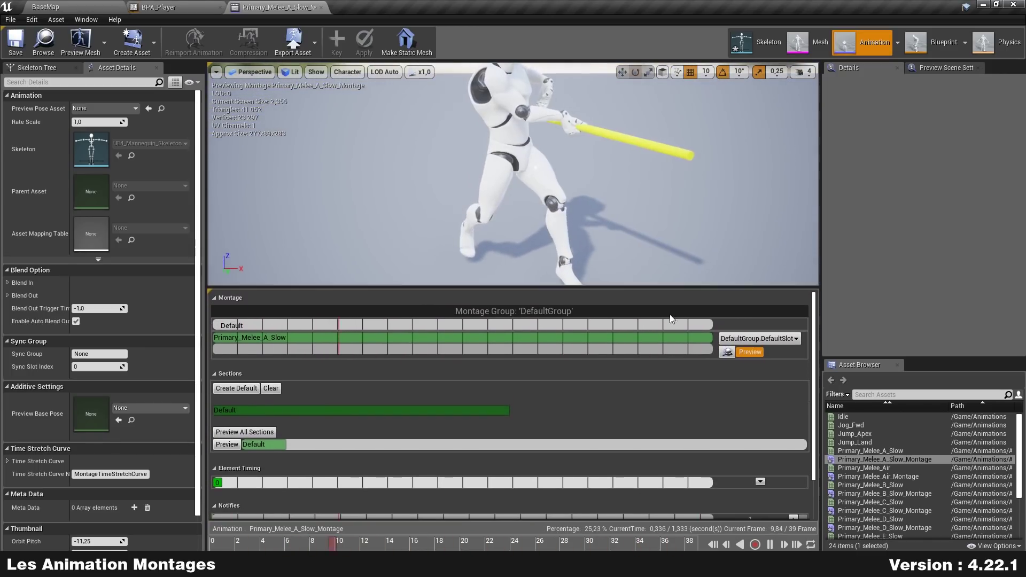
pyautogui.scroll(-2, 614, 422)
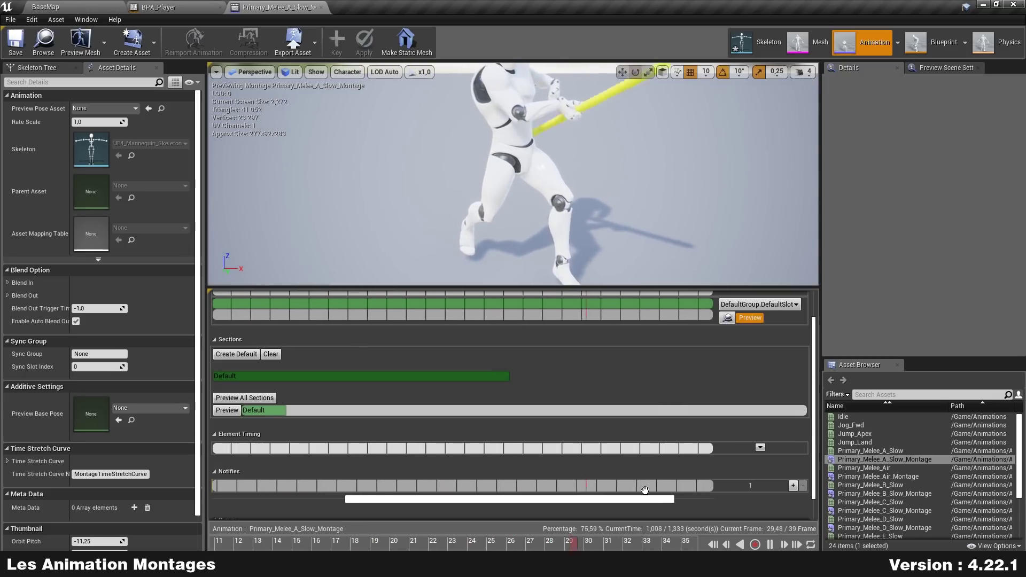
pyautogui.scroll(2, 645, 490)
pyautogui.scroll(1, 754, 366)
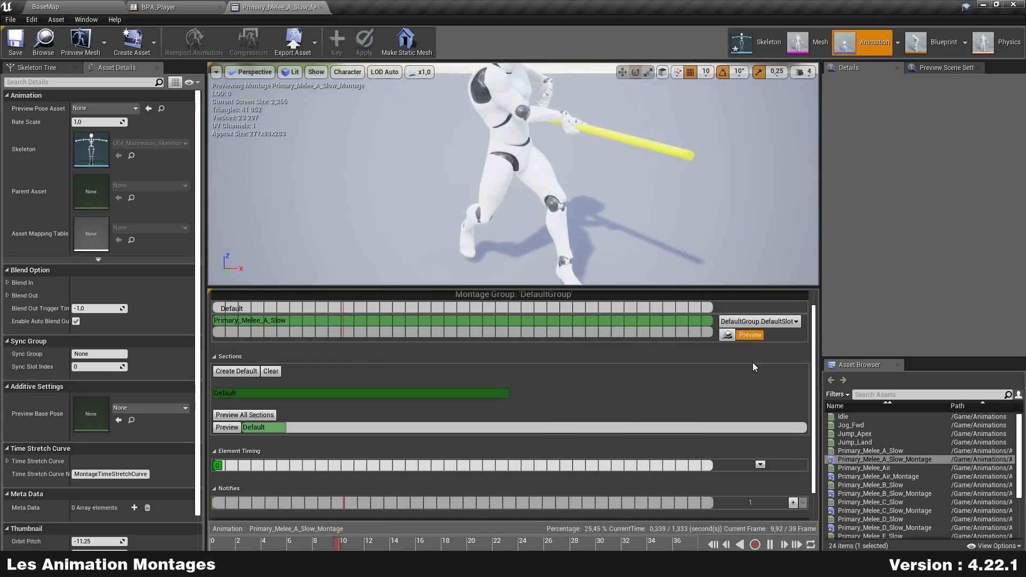
pyautogui.scroll(1, 754, 369)
pyautogui.click(787, 341)
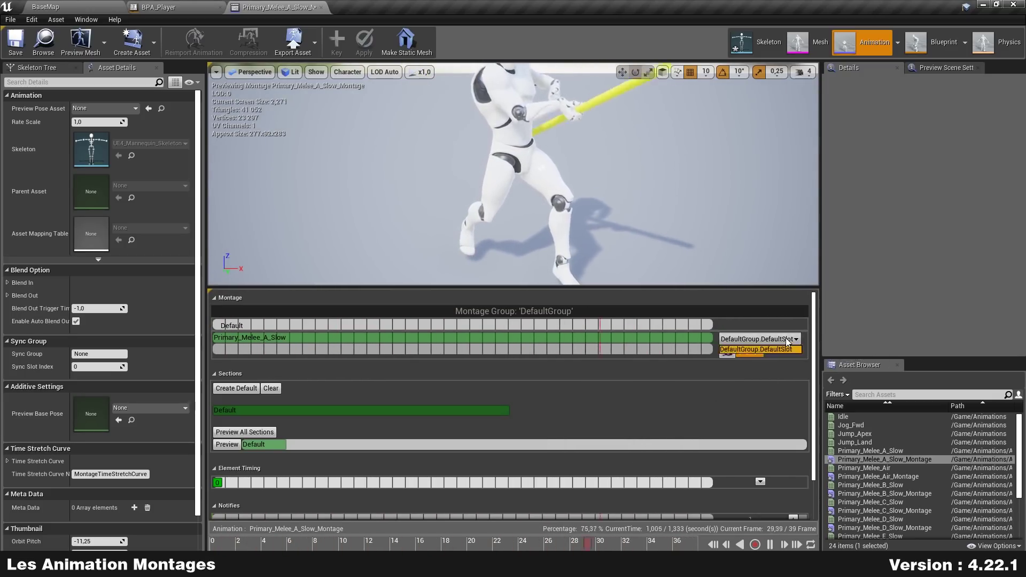
pyautogui.click(788, 341)
pyautogui.click(728, 352)
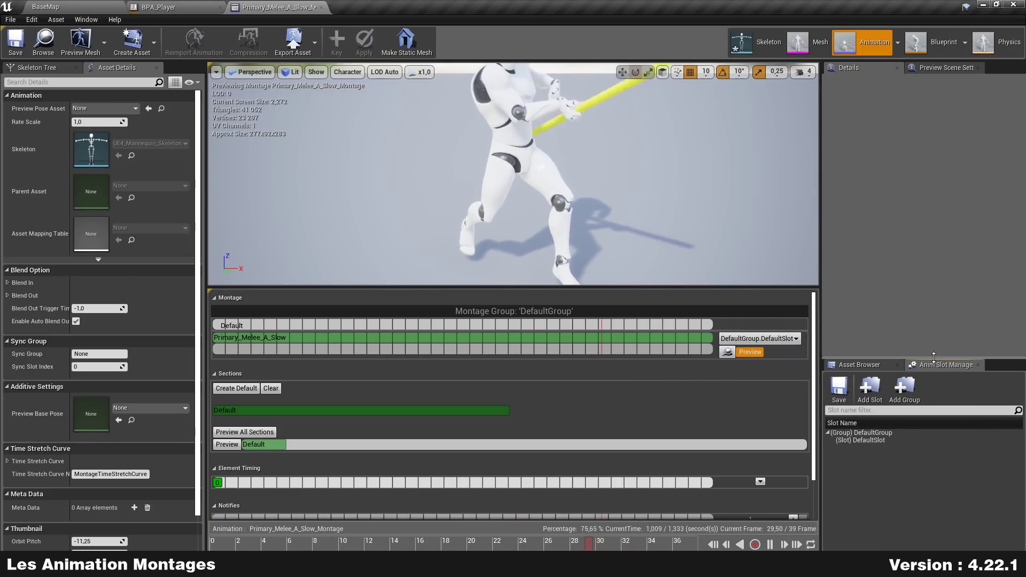
# Add an UpperBody slot to DefaultGroup and set the A_Slow montage track to DefaultGroup.UpperBody
pyautogui.moveTo(934, 359); pyautogui.dragTo(934, 264)
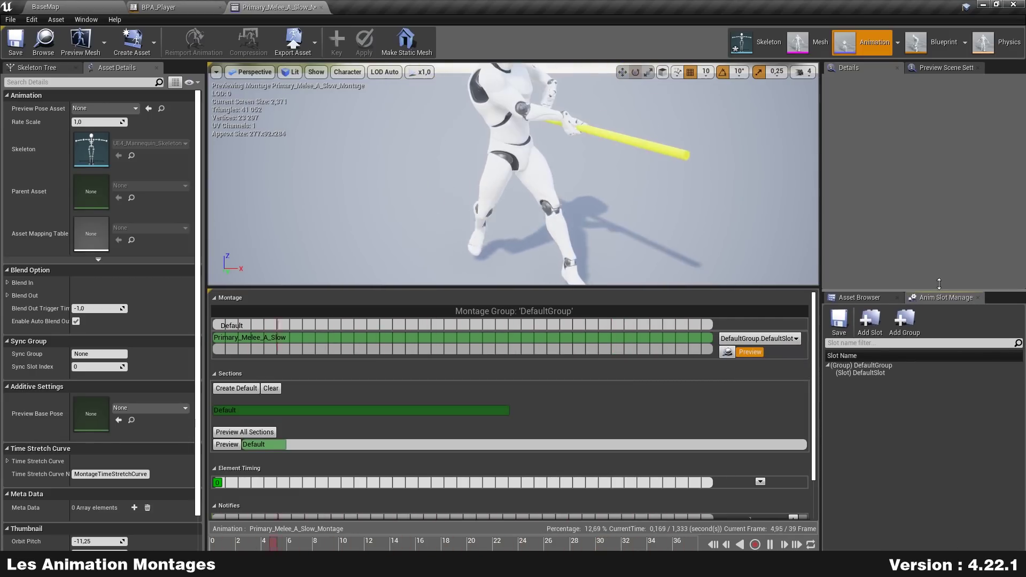
pyautogui.click(870, 295)
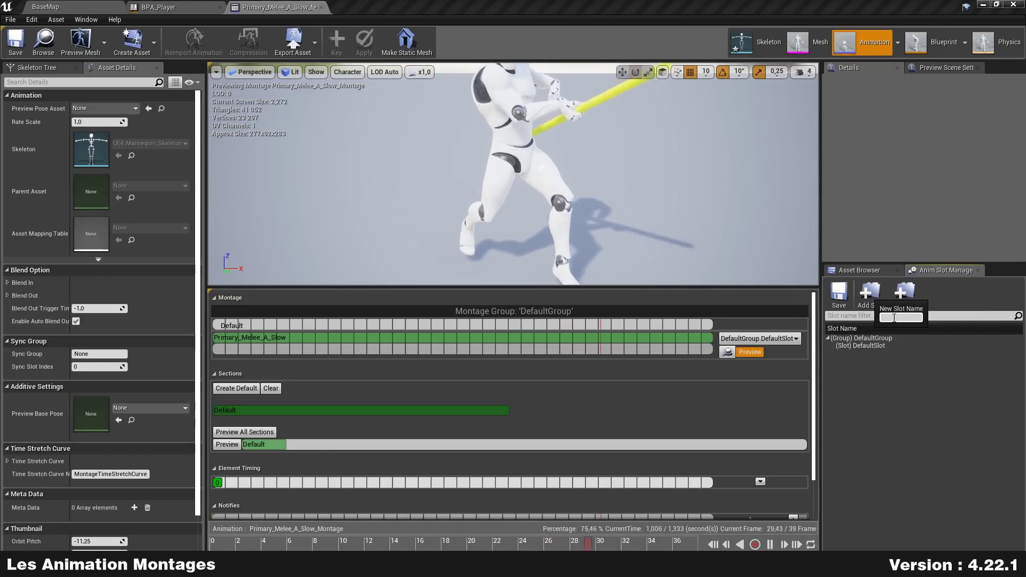
pyautogui.write('Upper')
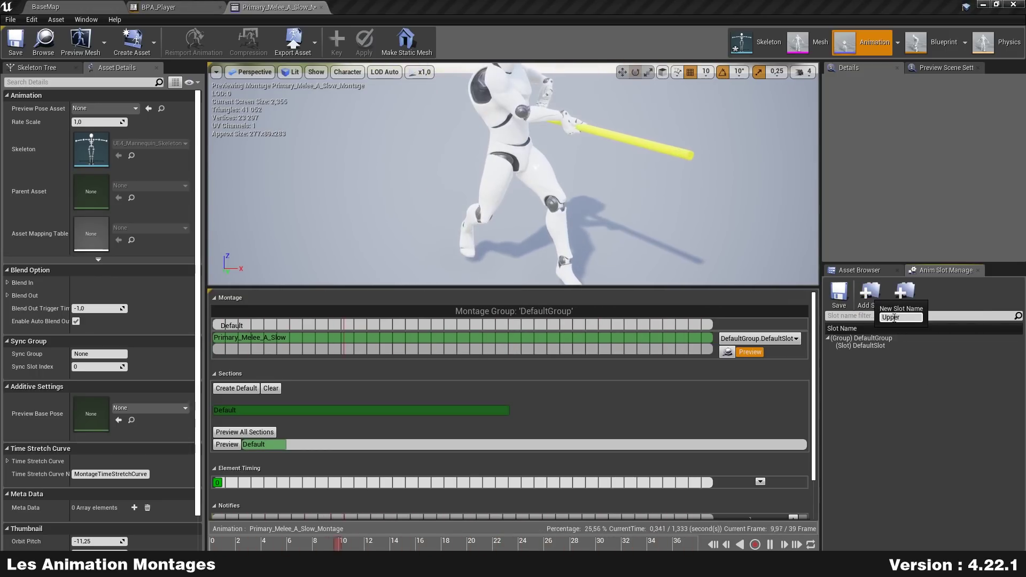
pyautogui.write('Body')
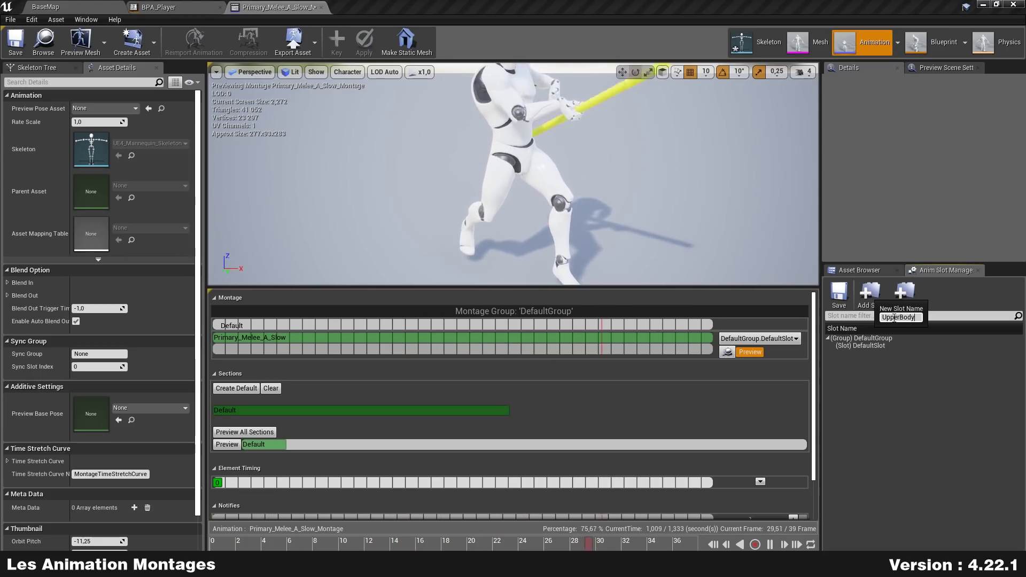
pyautogui.press('Return')
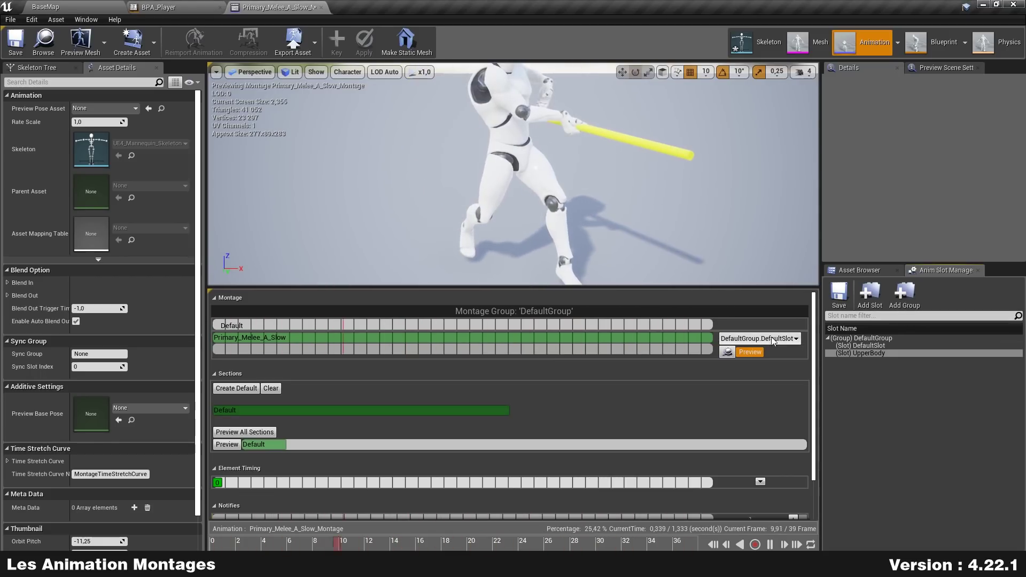
pyautogui.click(777, 339)
pyautogui.click(776, 357)
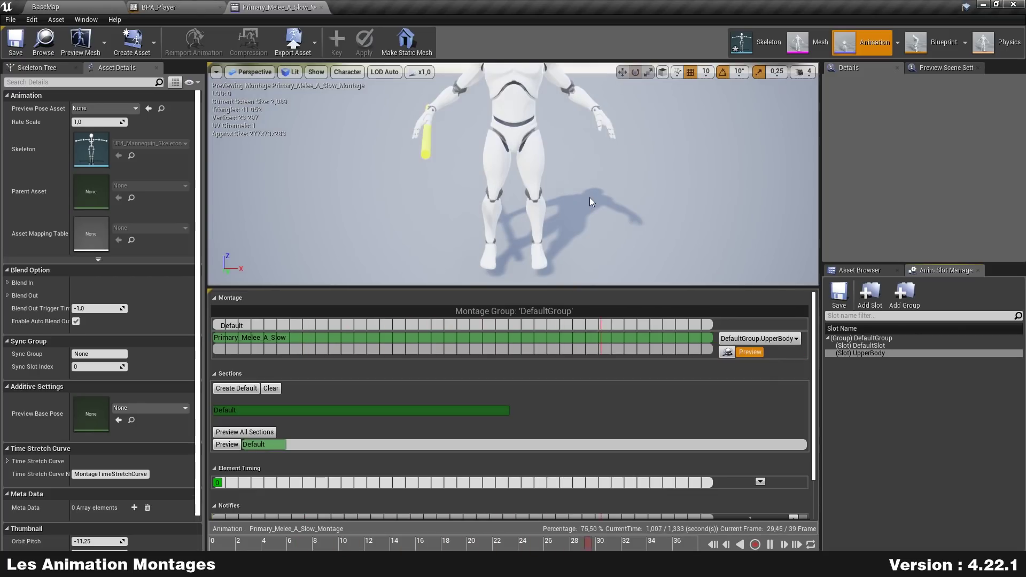
pyautogui.scroll(-5, 591, 201)
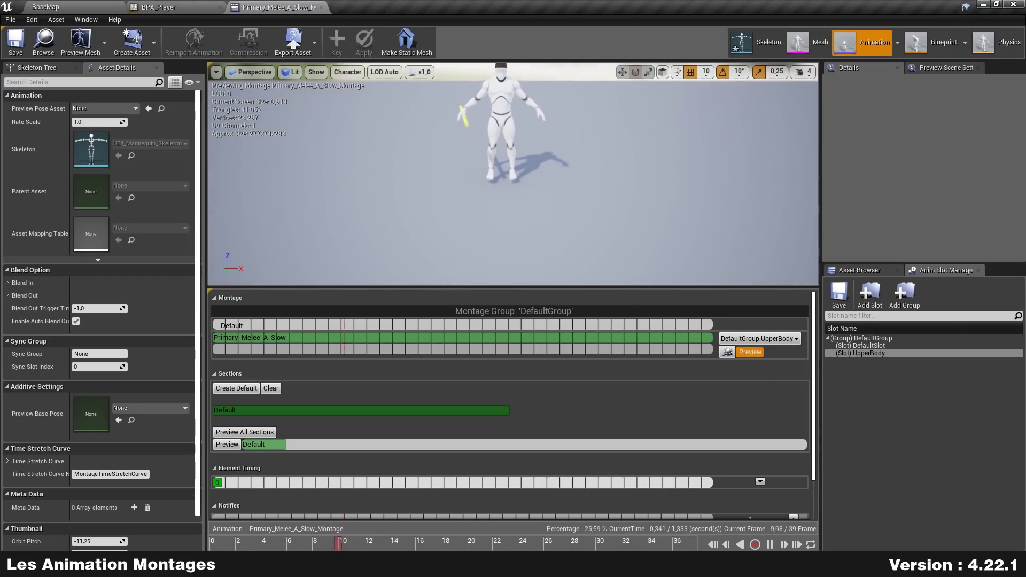
pyautogui.moveTo(560, 179); pyautogui.dragTo(548, 158, button='right')
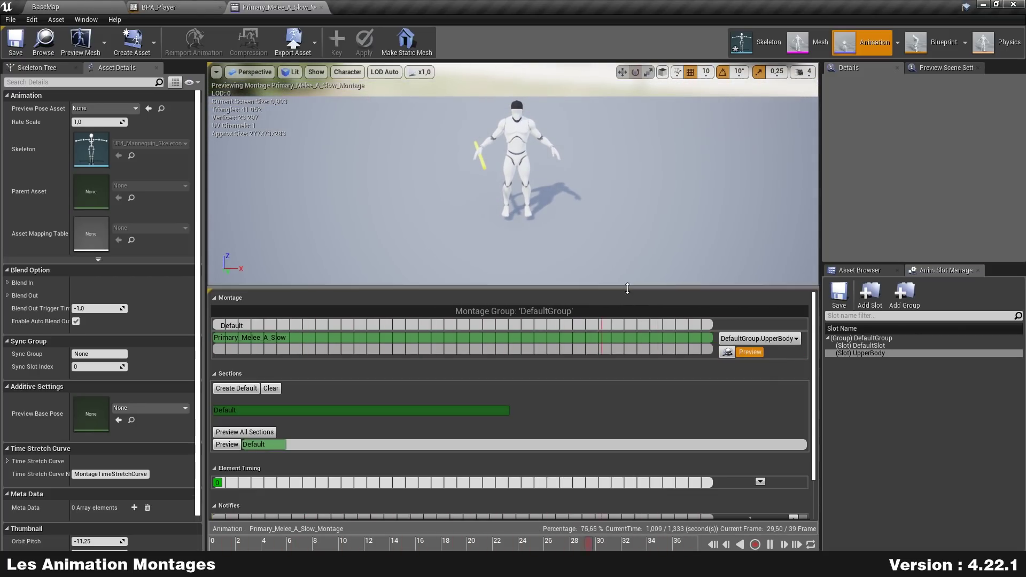
pyautogui.moveTo(628, 290); pyautogui.dragTo(633, 356)
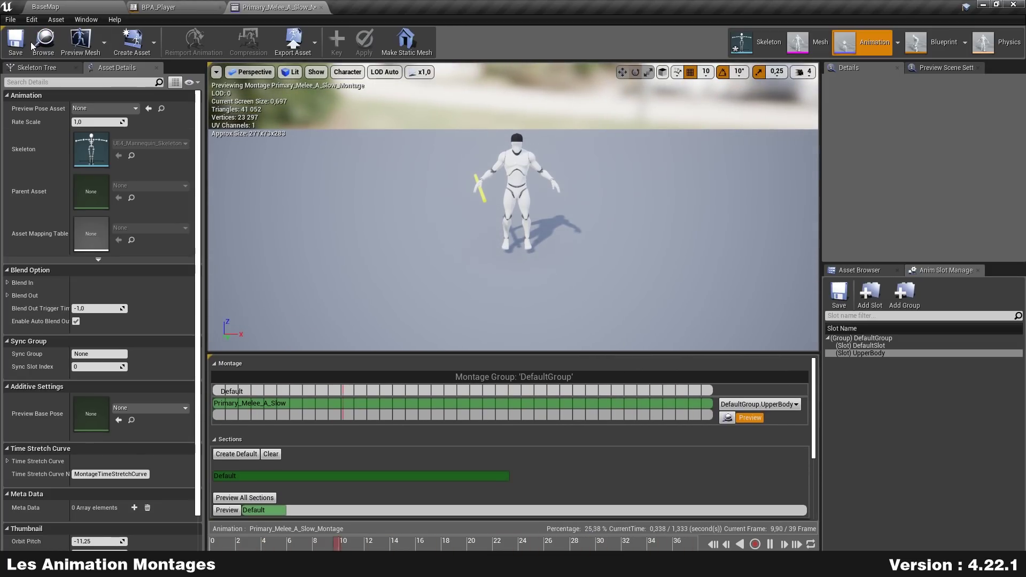
# Assign Primary_Melee_Air_Montage's track to the DefaultGroup.UpperBody slot
pyautogui.click(321, 7)
pyautogui.click(53, 4)
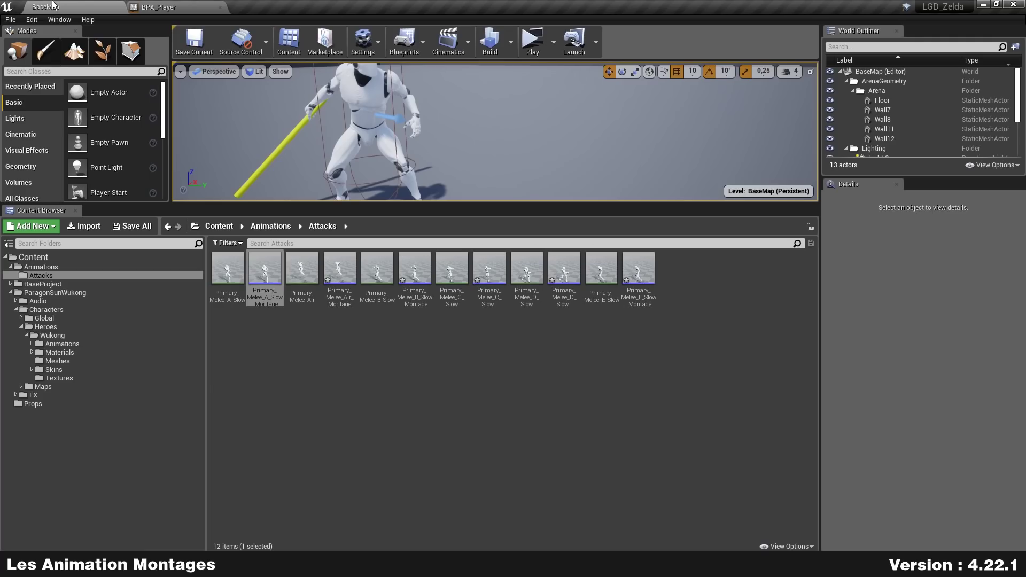
pyautogui.doubleClick(340, 268)
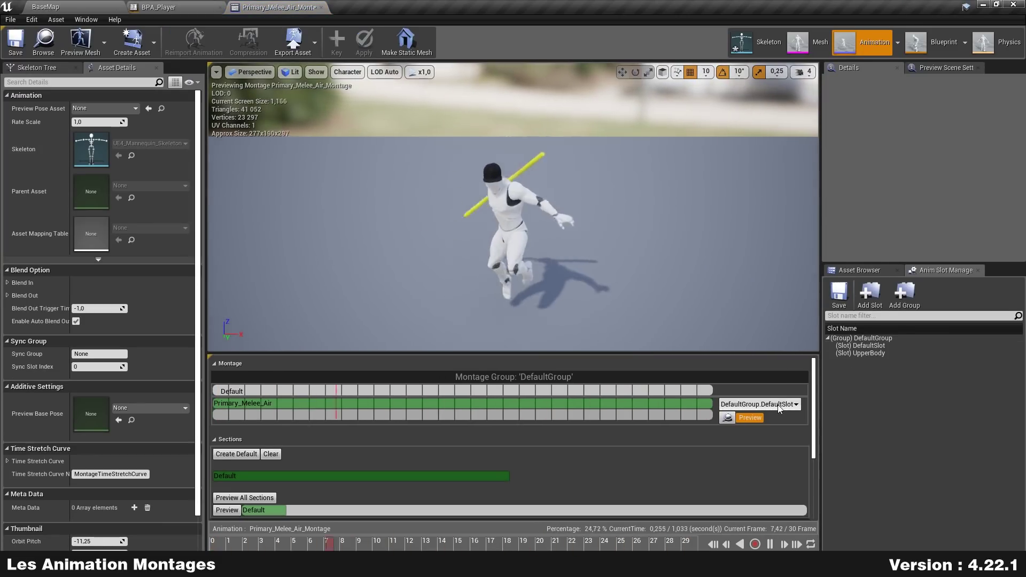
pyautogui.click(770, 404)
pyautogui.click(758, 422)
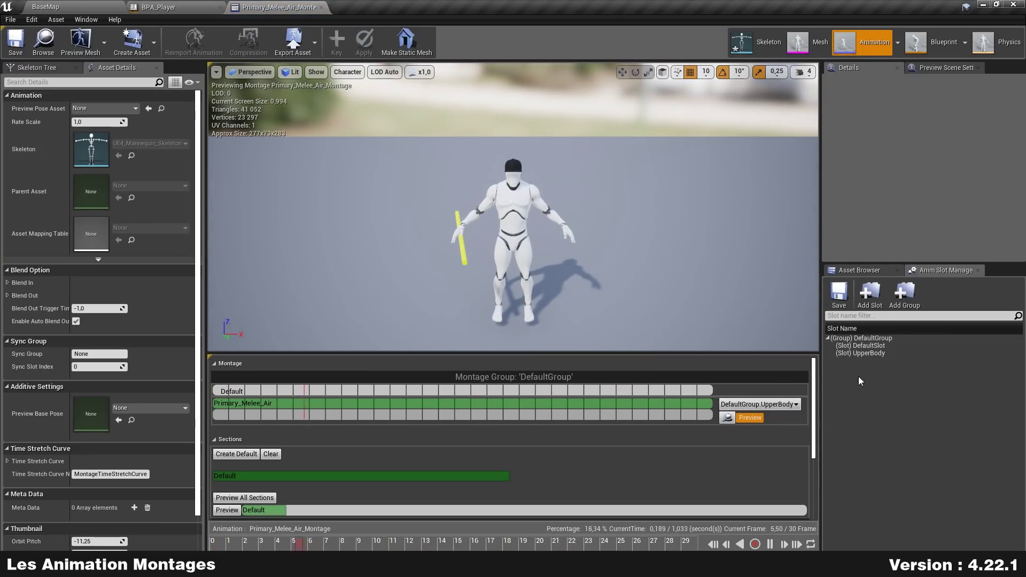
# Assign Primary_Melee_B_Slow_Montage's track to UpperBody and save the edited montages
pyautogui.click(877, 276)
pyautogui.click(901, 398)
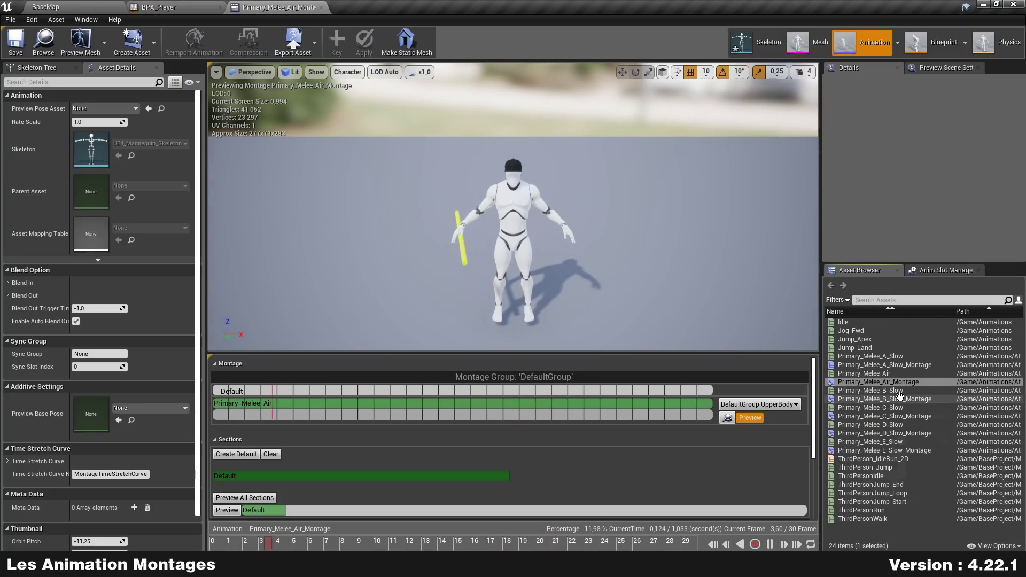
pyautogui.doubleClick(901, 398)
pyautogui.click(770, 405)
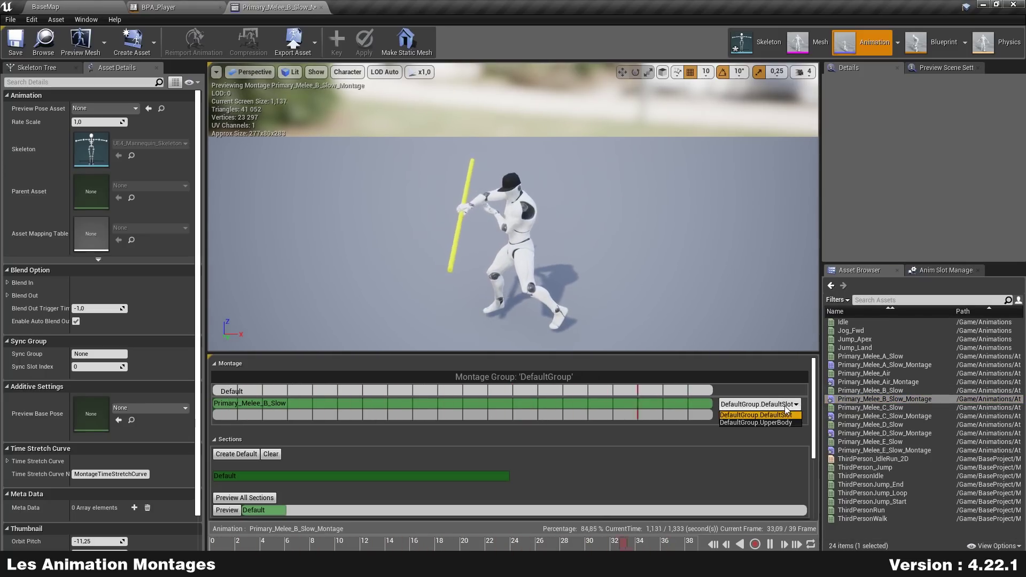
pyautogui.click(770, 423)
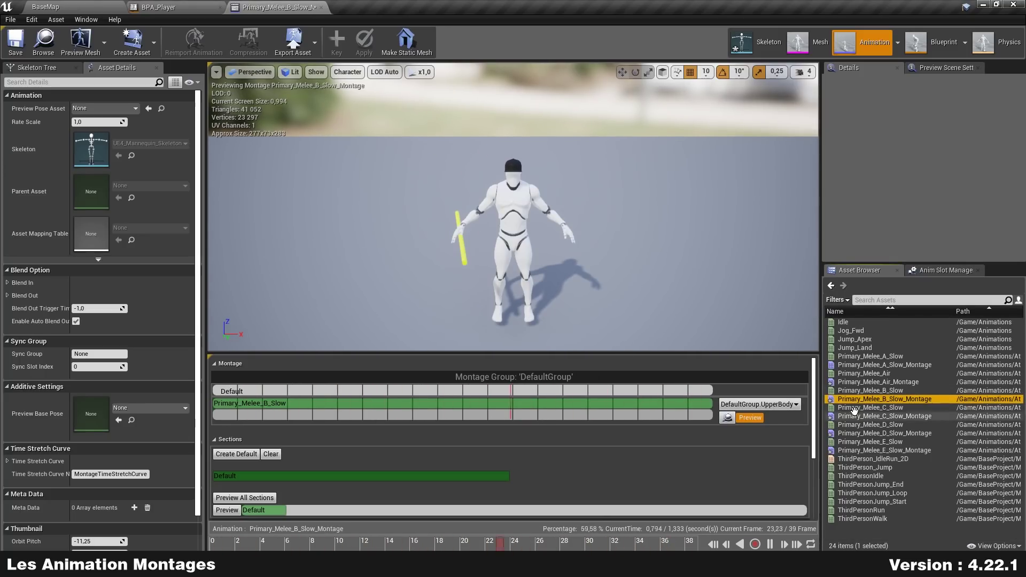
pyautogui.doubleClick(885, 382)
pyautogui.hotkey('ctrl', 's')
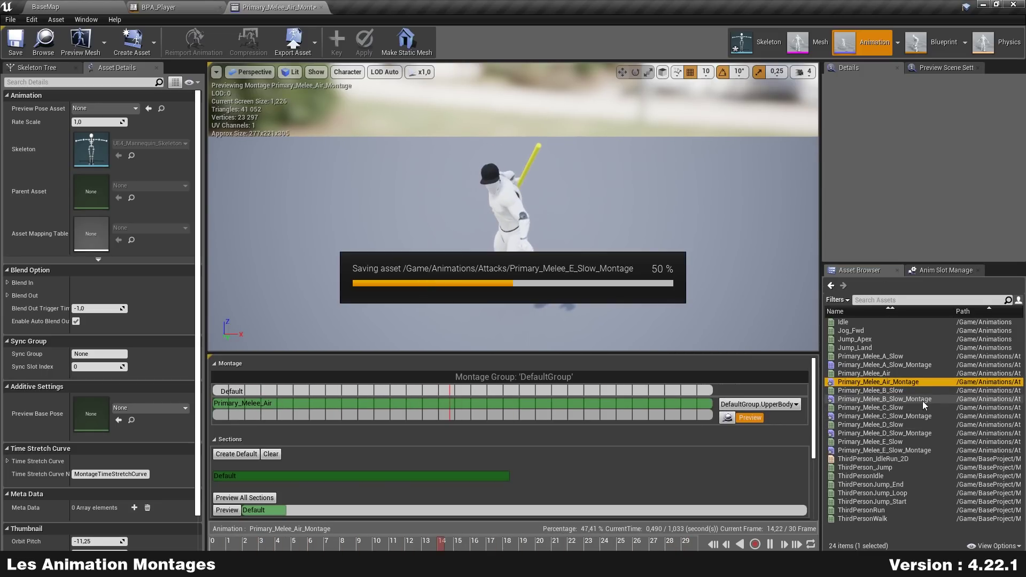
# Go through the C, D and E Slow montages, setting their tracks to DefaultGroup.UpperBody
pyautogui.doubleClick(908, 416)
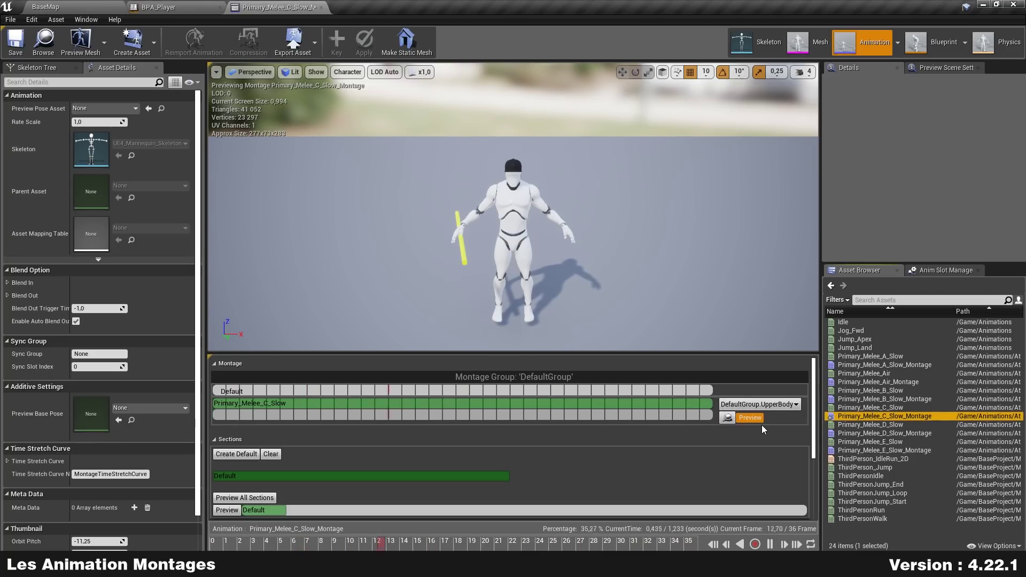
pyautogui.doubleClick(903, 433)
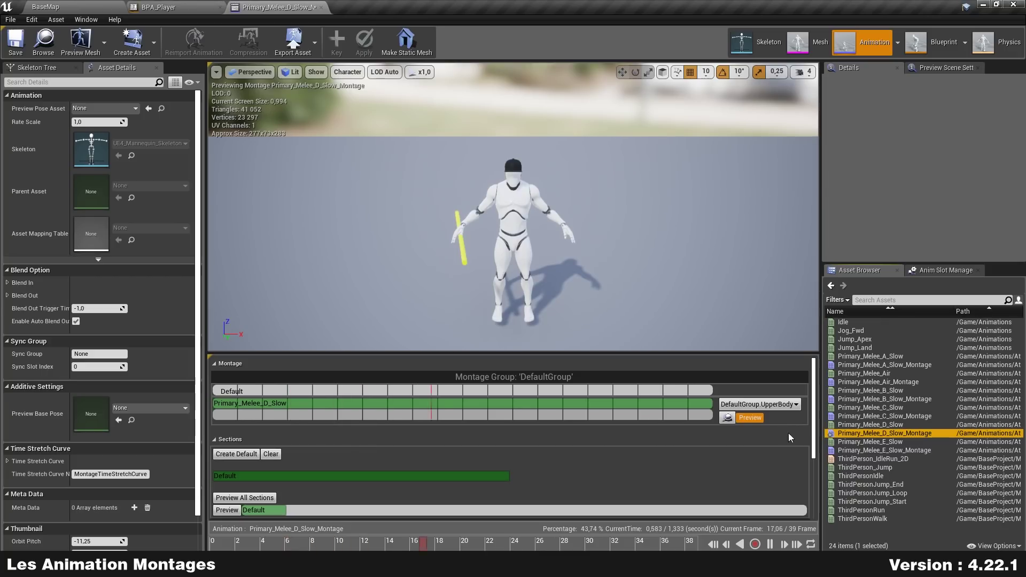
pyautogui.doubleClick(866, 450)
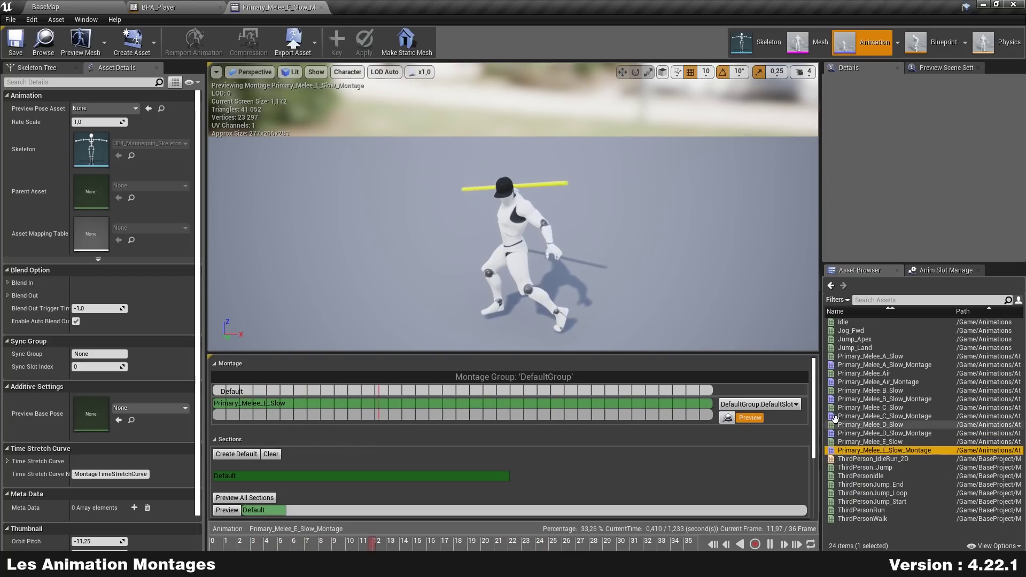
pyautogui.click(784, 405)
pyautogui.click(770, 423)
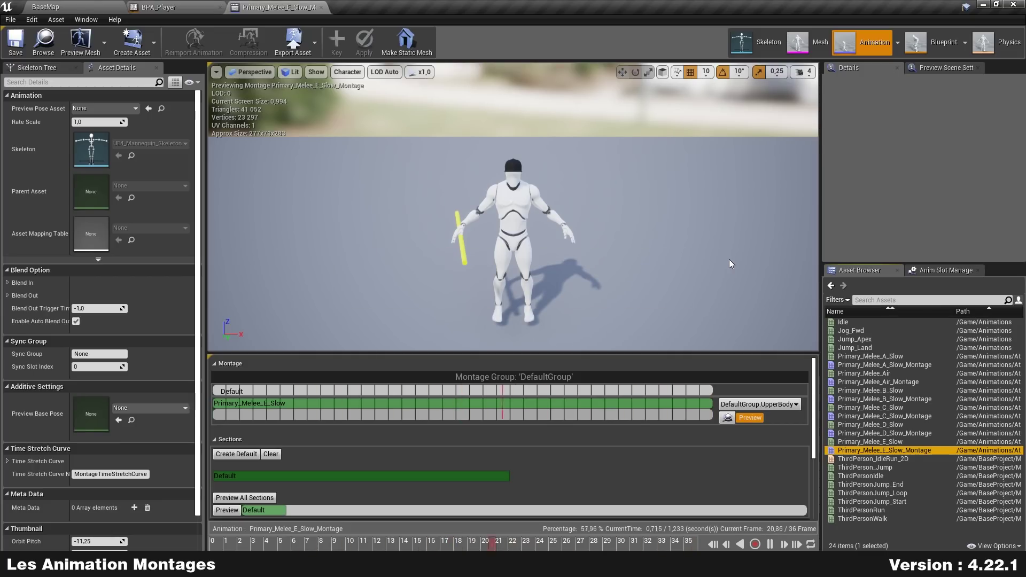
# Close the montage editor and save the BaseMap level
pyautogui.click(321, 7)
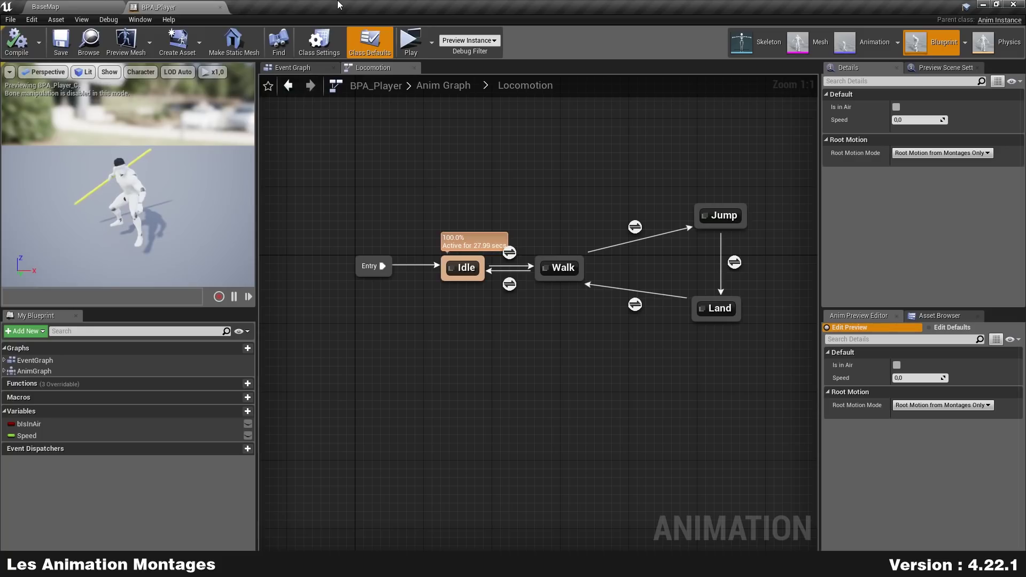
pyautogui.click(39, 6)
pyautogui.click(194, 42)
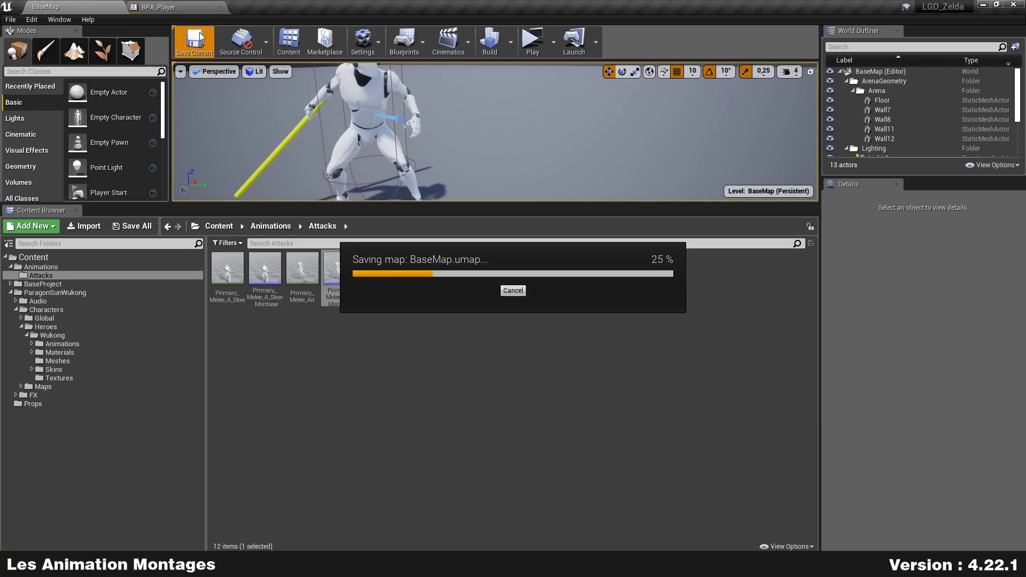
pyautogui.click(567, 436)
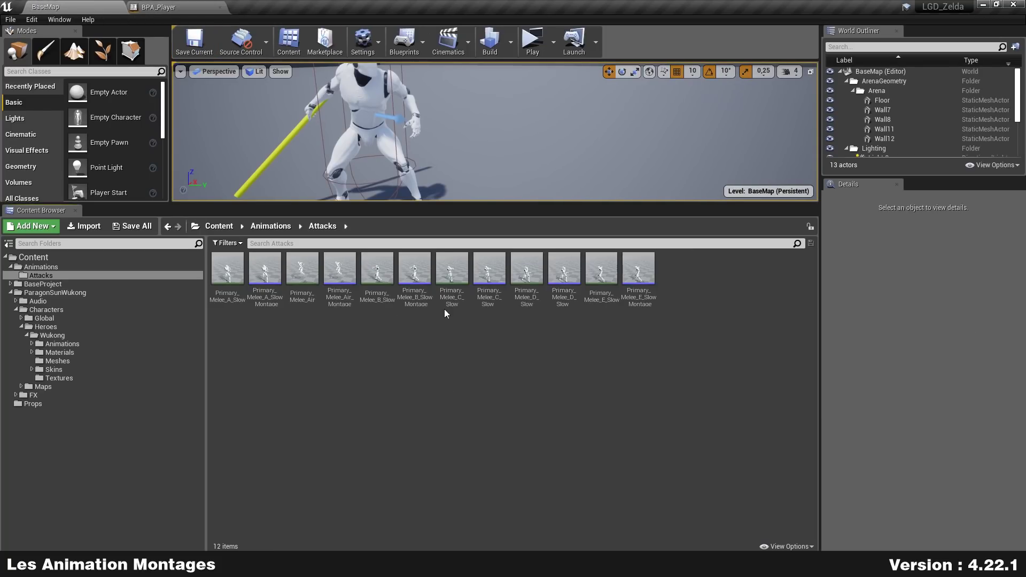
# Open Project Settings from the Edit menu and dock it as a tab
pyautogui.click(31, 20)
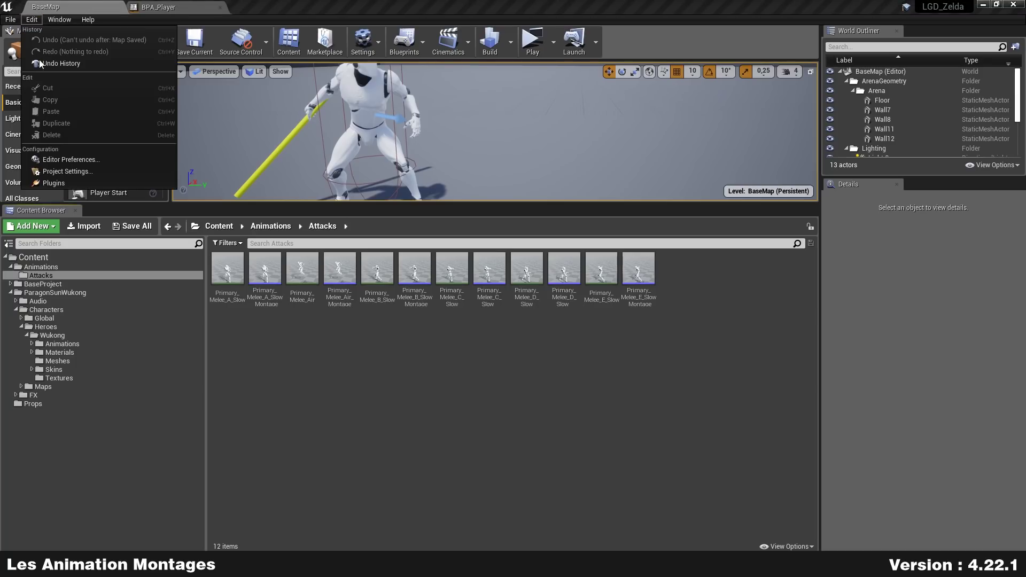
pyautogui.click(71, 172)
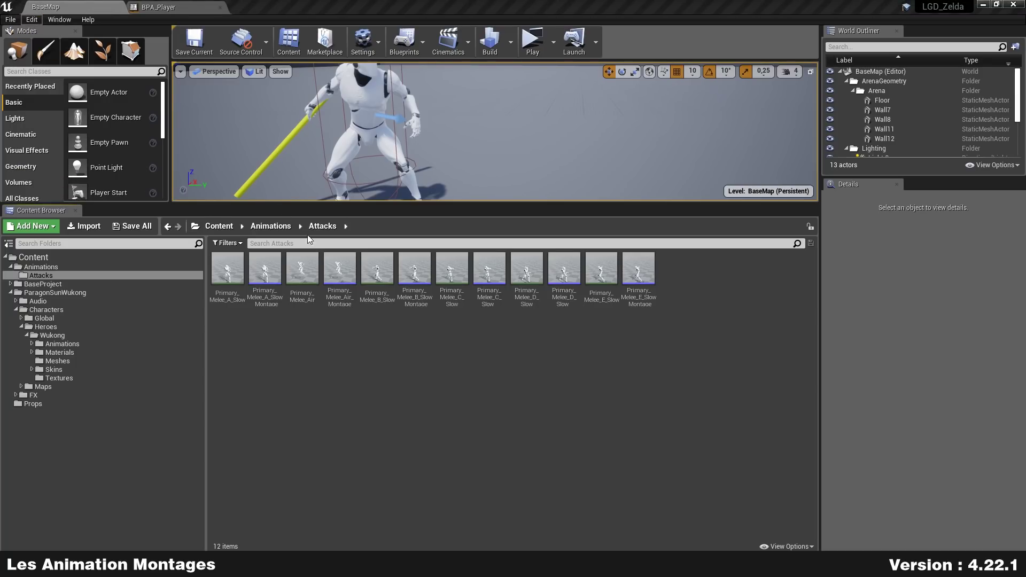
pyautogui.moveTo(267, 106); pyautogui.dragTo(297, 4)
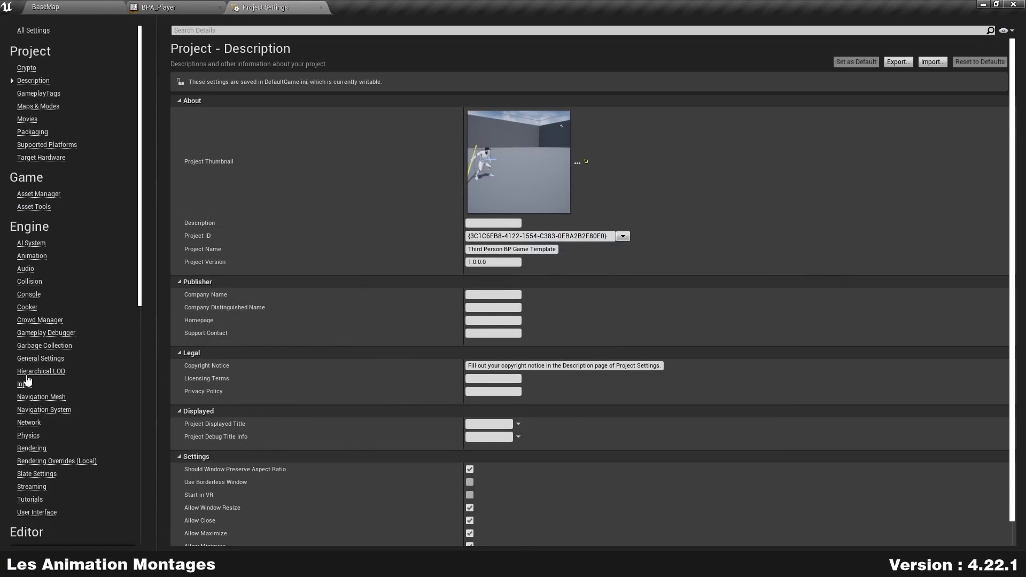
# Add an Attack action mapping bound to Left Mouse Button under Engine > Input
pyautogui.click(25, 384)
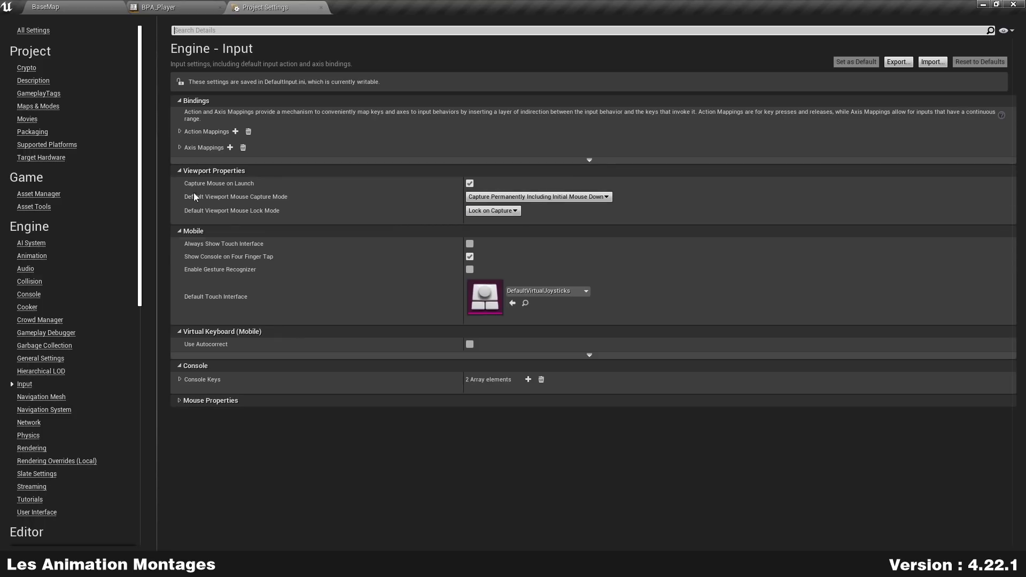
pyautogui.click(181, 132)
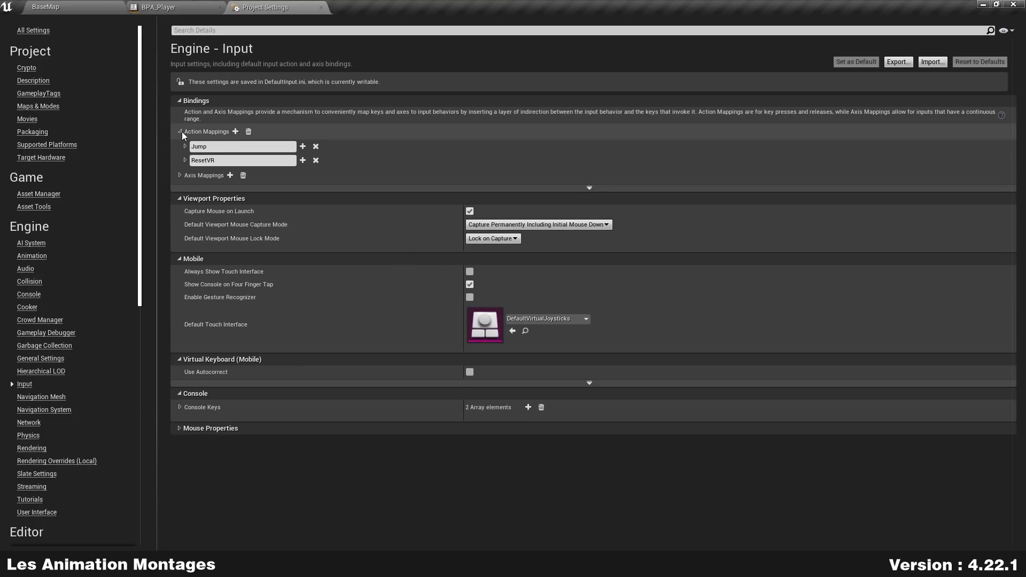
pyautogui.click(236, 132)
pyautogui.write('Attack')
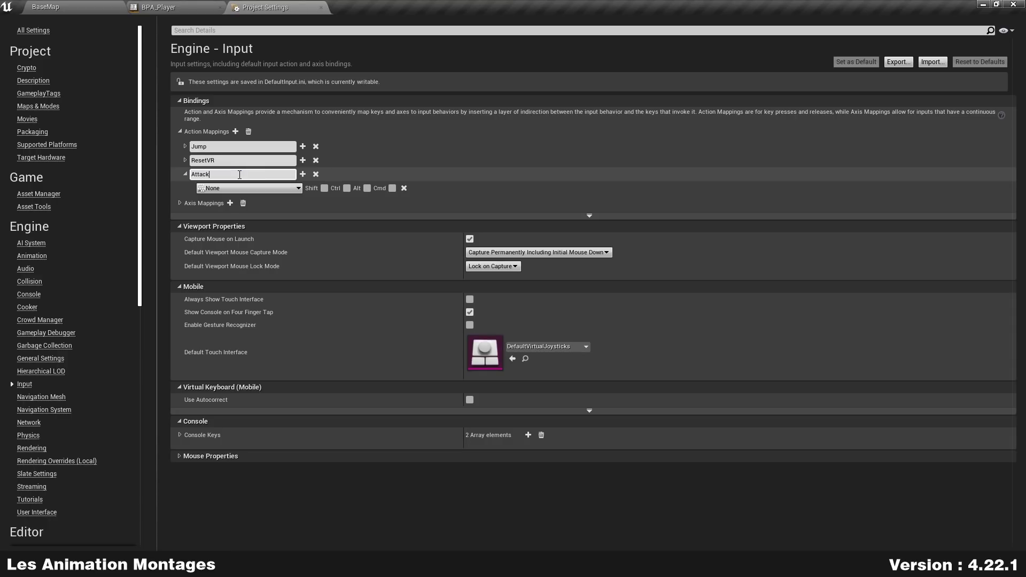
pyautogui.click(249, 188)
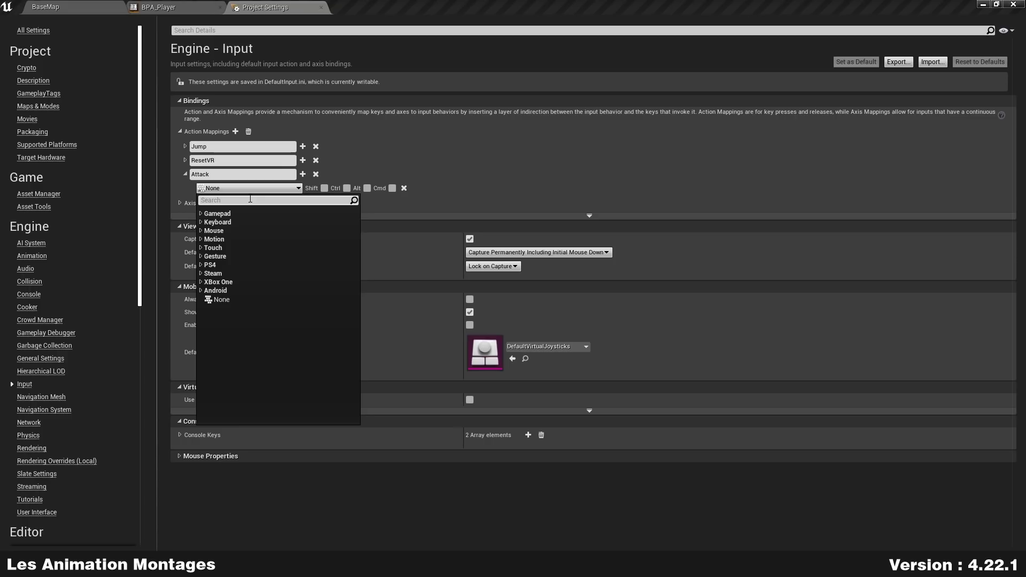
pyautogui.write('left mouse')
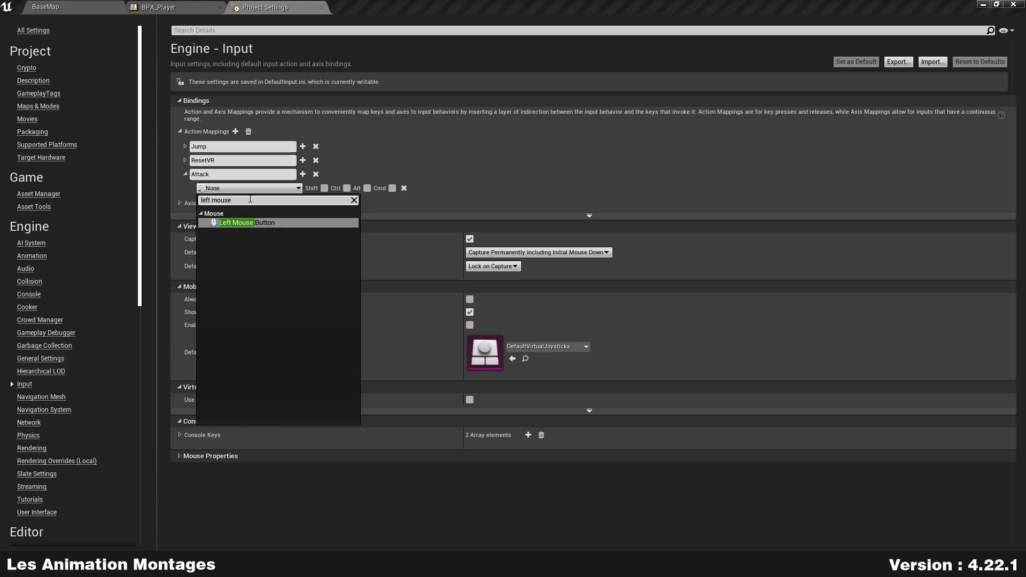
pyautogui.press('Return')
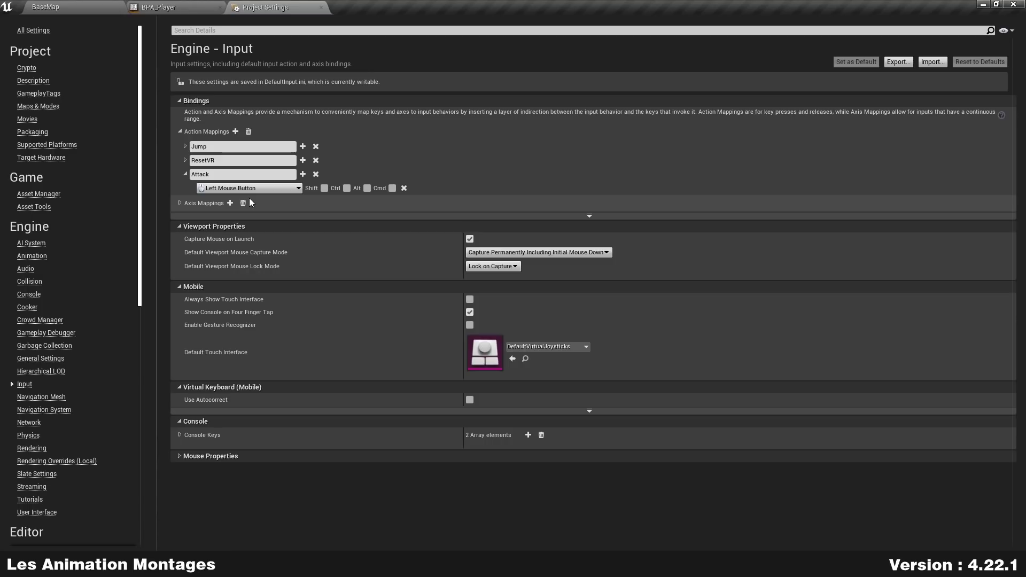
pyautogui.click(321, 8)
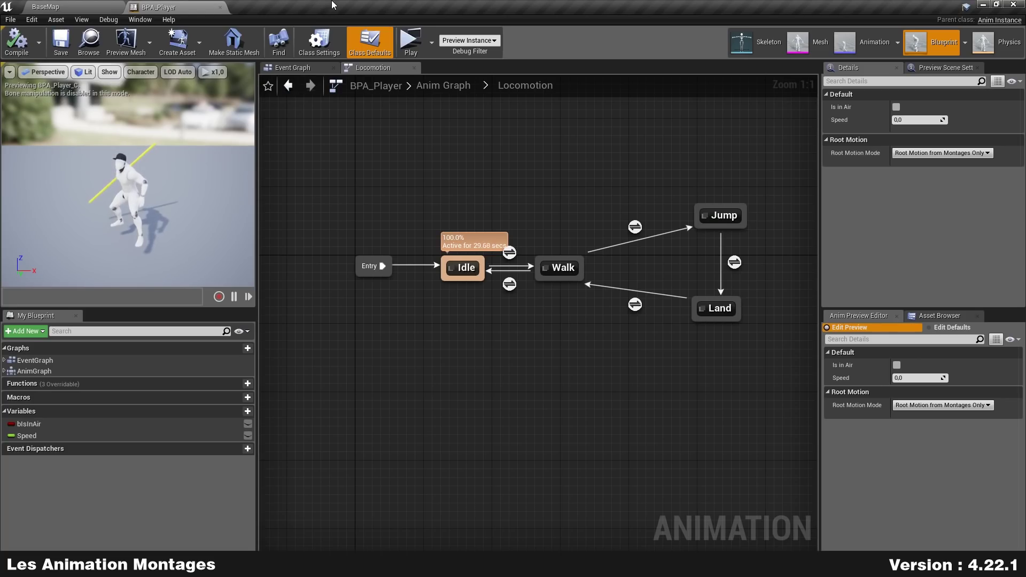
# Open the BP_Player blueprint from the BaseProject/Blueprints folder
pyautogui.click(53, 5)
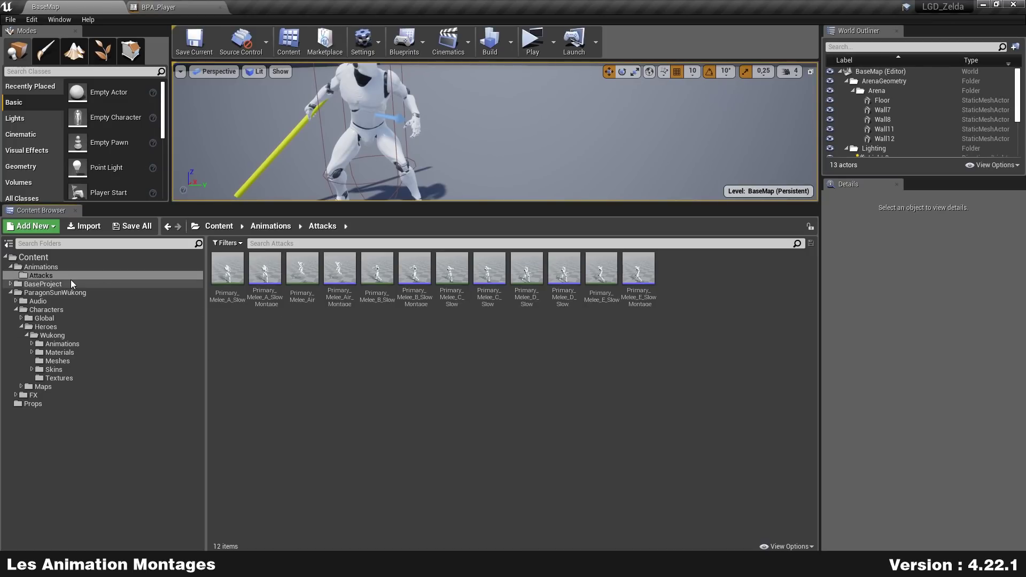
pyautogui.click(42, 284)
pyautogui.doubleClick(43, 284)
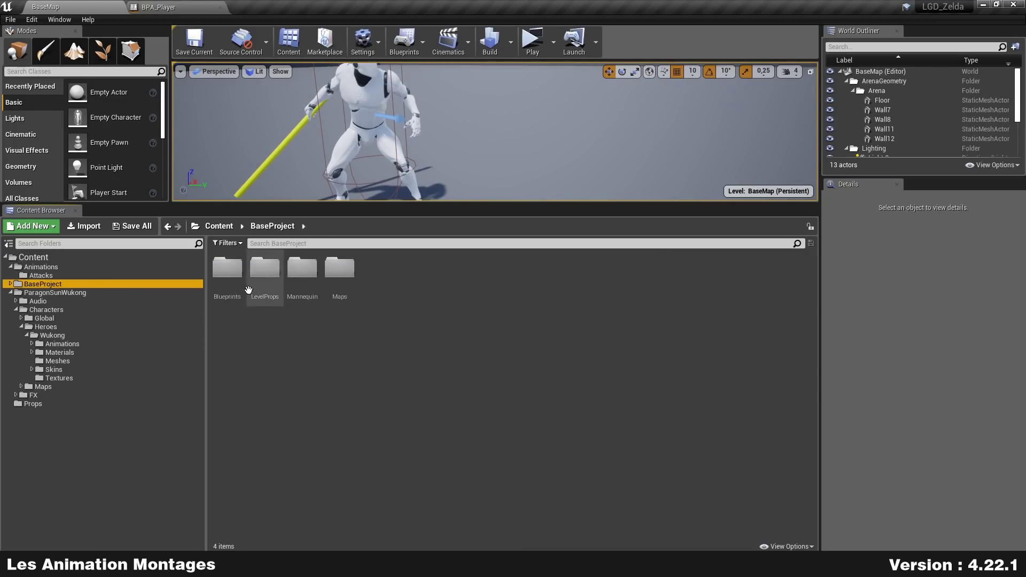
pyautogui.doubleClick(227, 268)
pyautogui.doubleClick(265, 268)
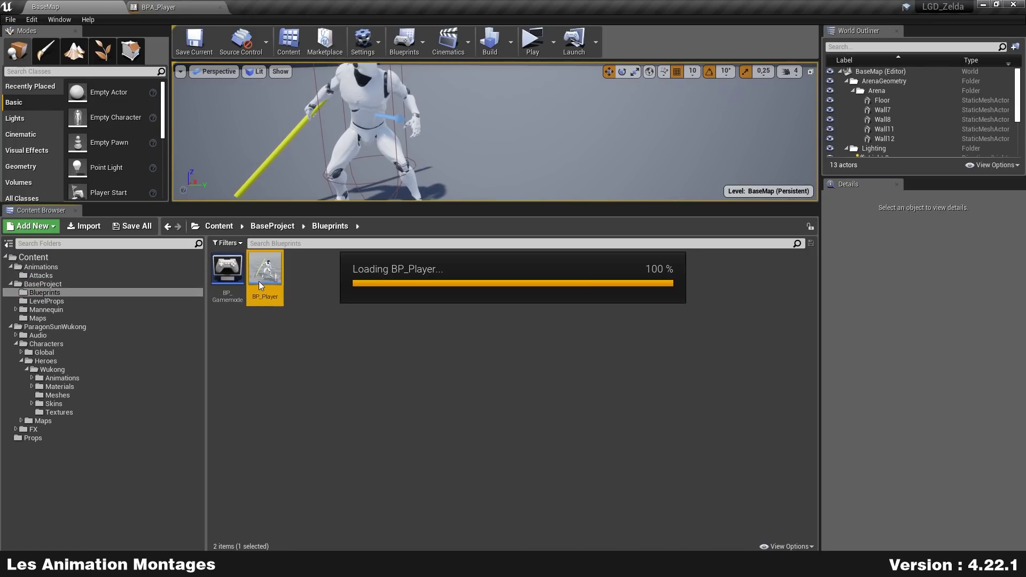
# Add an InputAction Attack event node to BP_Player's Event Graph
pyautogui.scroll(4, 369, 270)
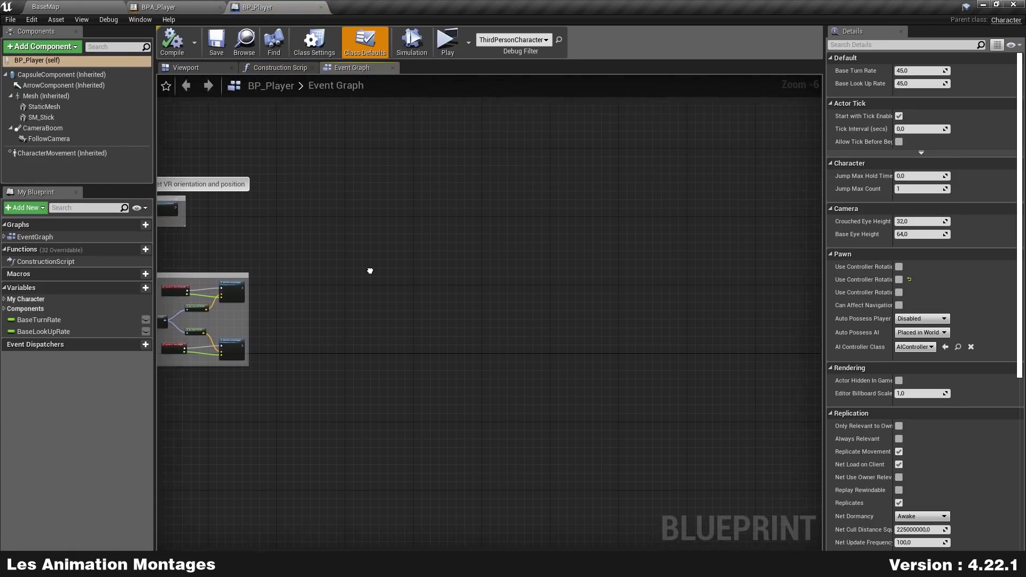
pyautogui.moveTo(339, 223); pyautogui.dragTo(543, 289, button='right')
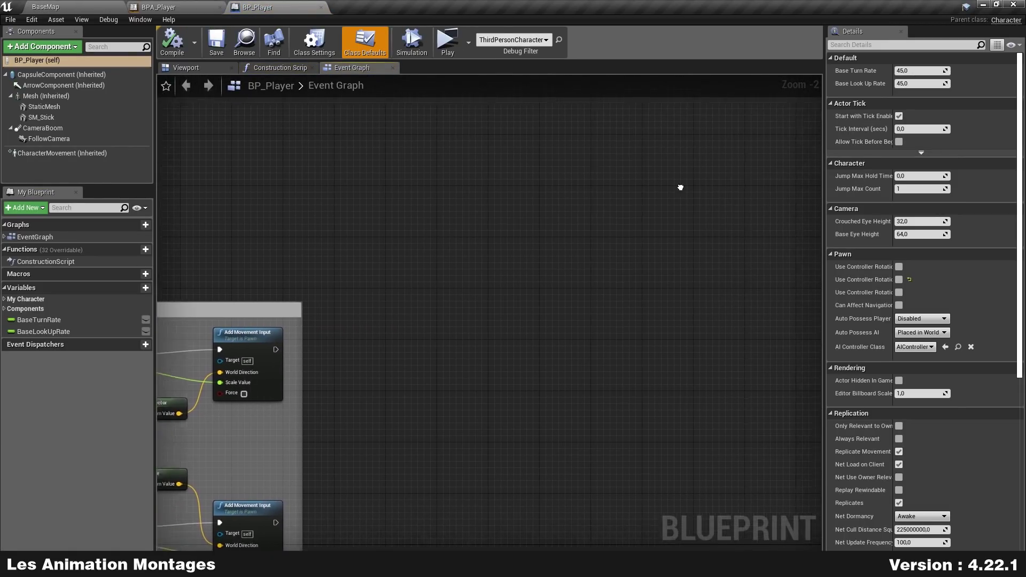
pyautogui.rightClick(299, 199)
pyautogui.write('attack')
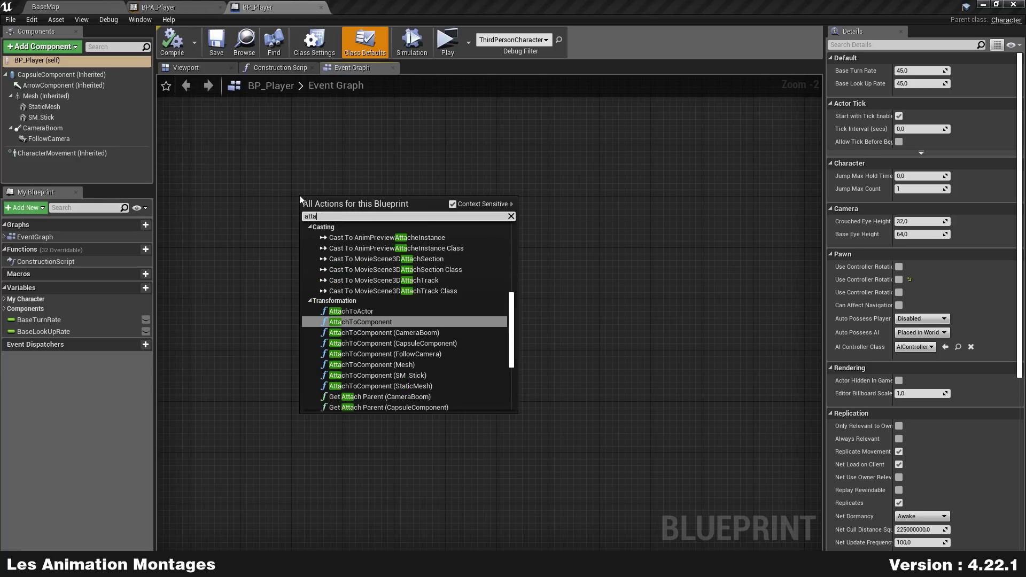
pyautogui.press('Return')
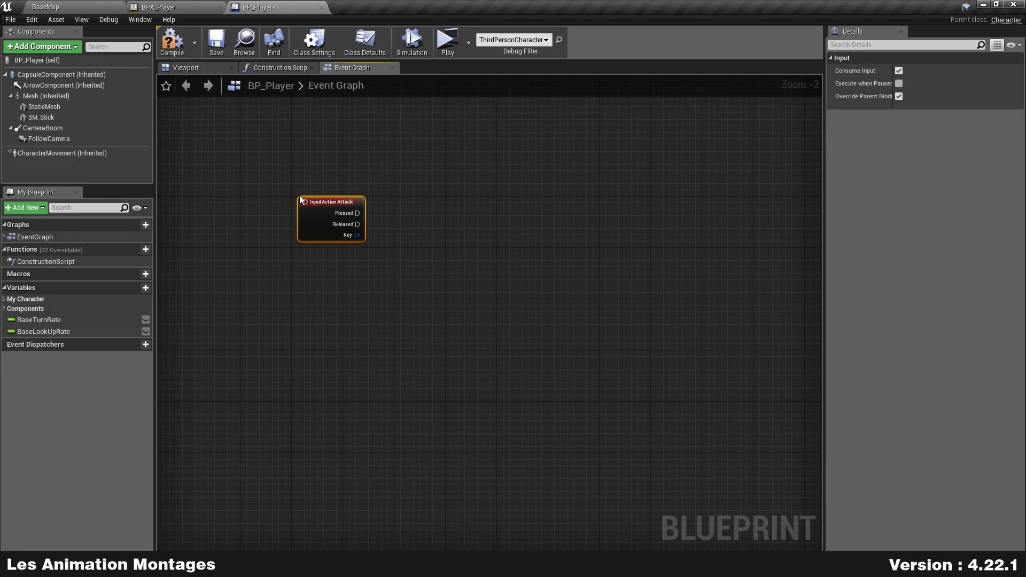
pyautogui.scroll(2, 369, 238)
pyautogui.moveTo(380, 232); pyautogui.dragTo(369, 259, button='right')
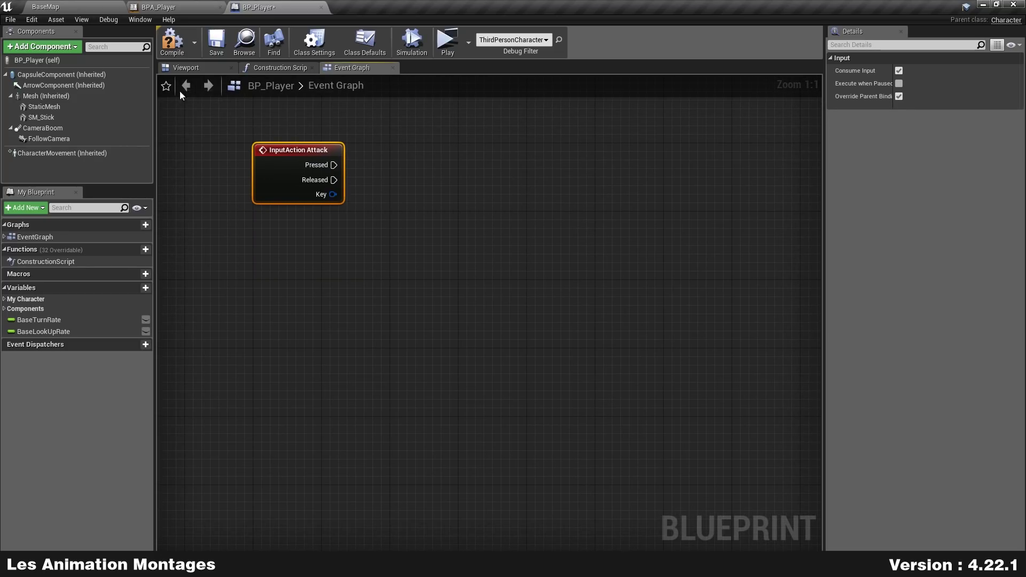
# Check the montages in the Attacks folder, then return to BP_Player
pyautogui.click(88, 6)
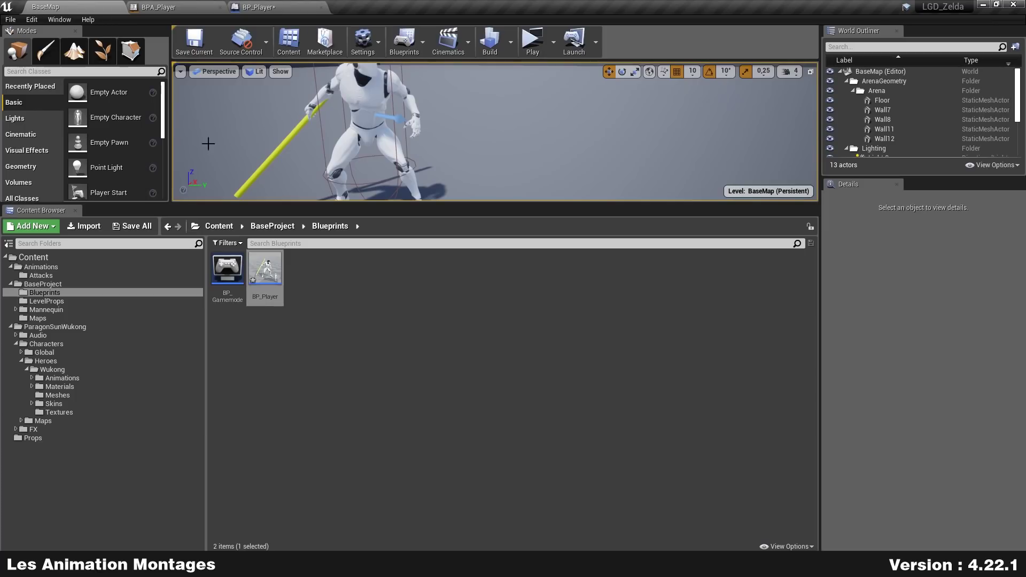
pyautogui.click(72, 276)
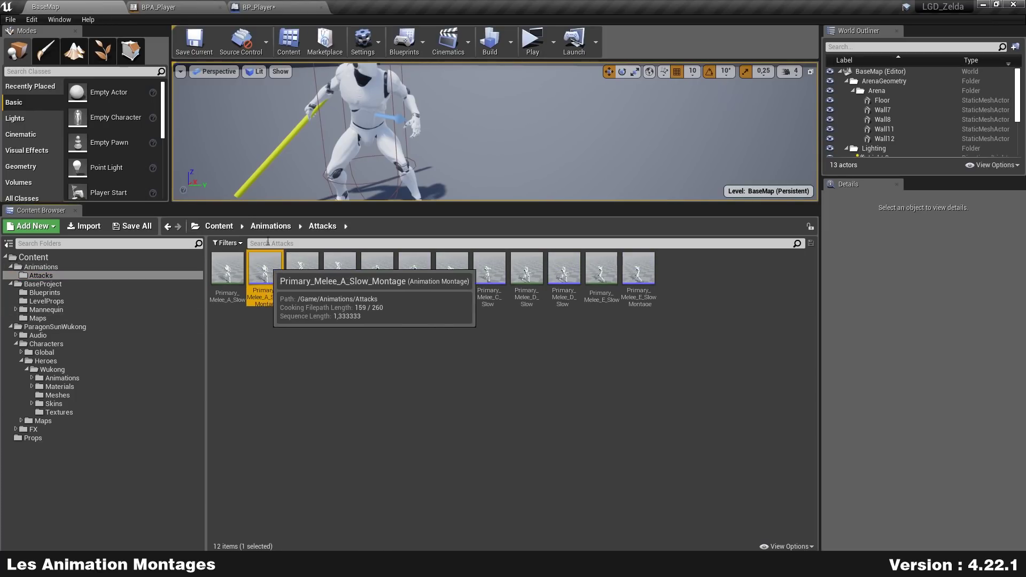
pyautogui.click(271, 6)
pyautogui.click(360, 224)
# Wire Attack's Pressed to a Play Anim Montage using Primary_Melee_A_Slow_Montage, then compile
pyautogui.moveTo(430, 205); pyautogui.dragTo(411, 234, button='right')
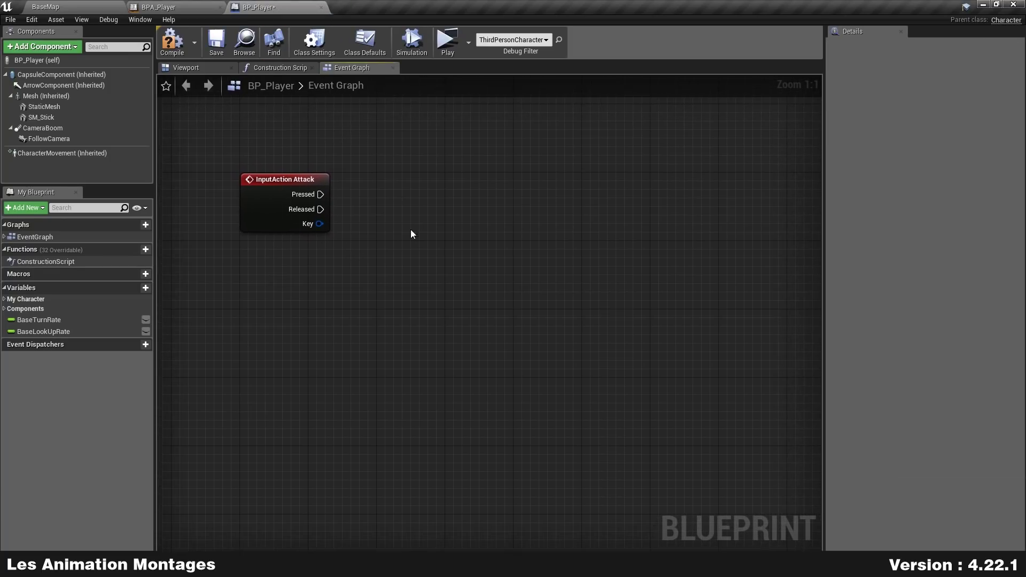
pyautogui.moveTo(479, 198); pyautogui.dragTo(479, 198)
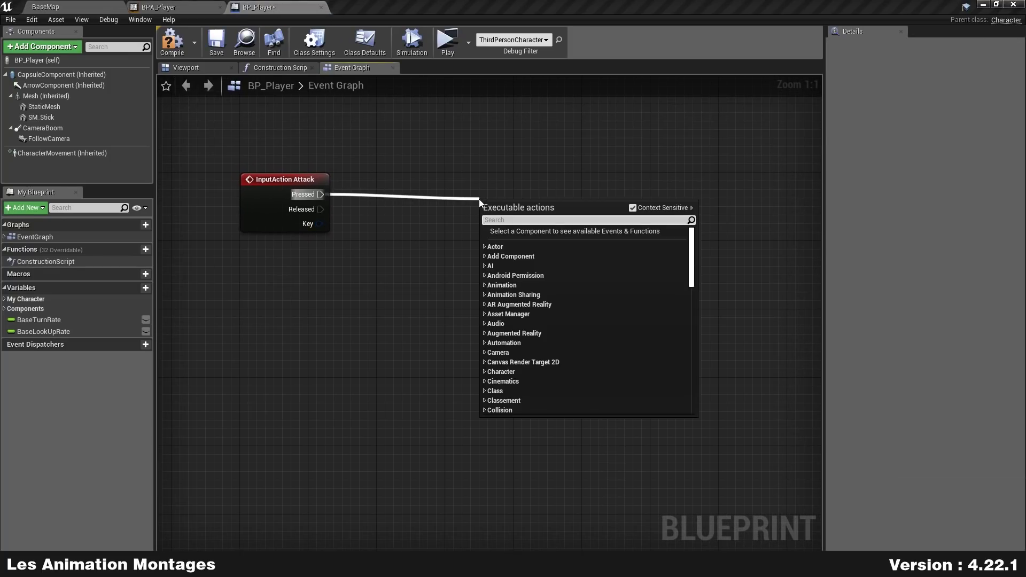
pyautogui.write('playani')
pyautogui.press('Return')
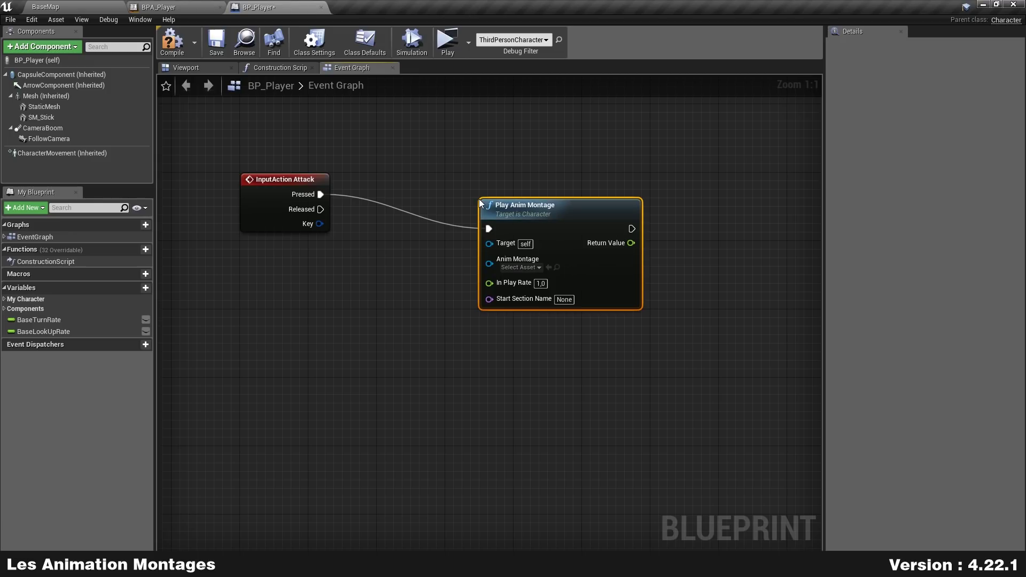
pyautogui.press('q')
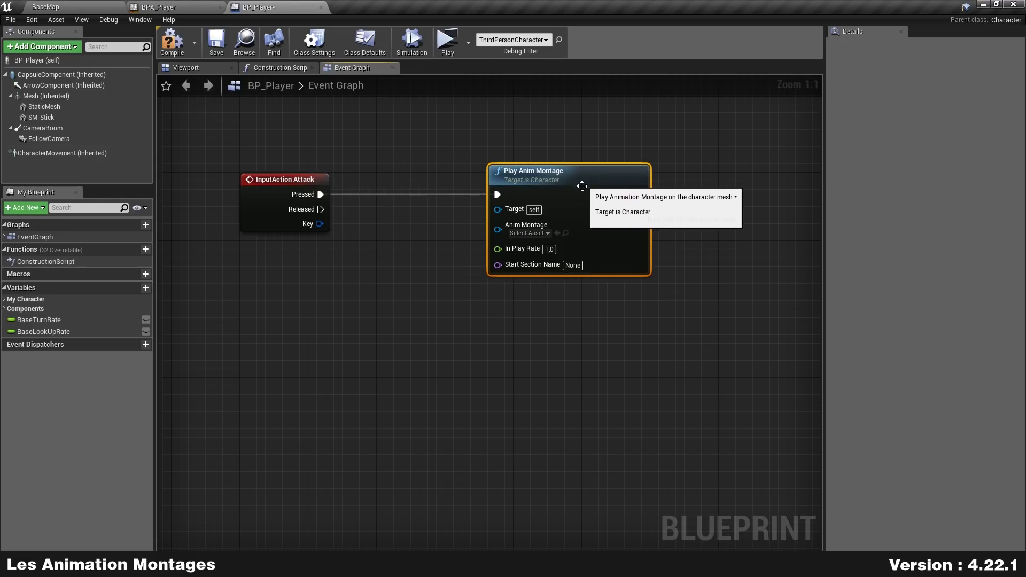
pyautogui.click(533, 234)
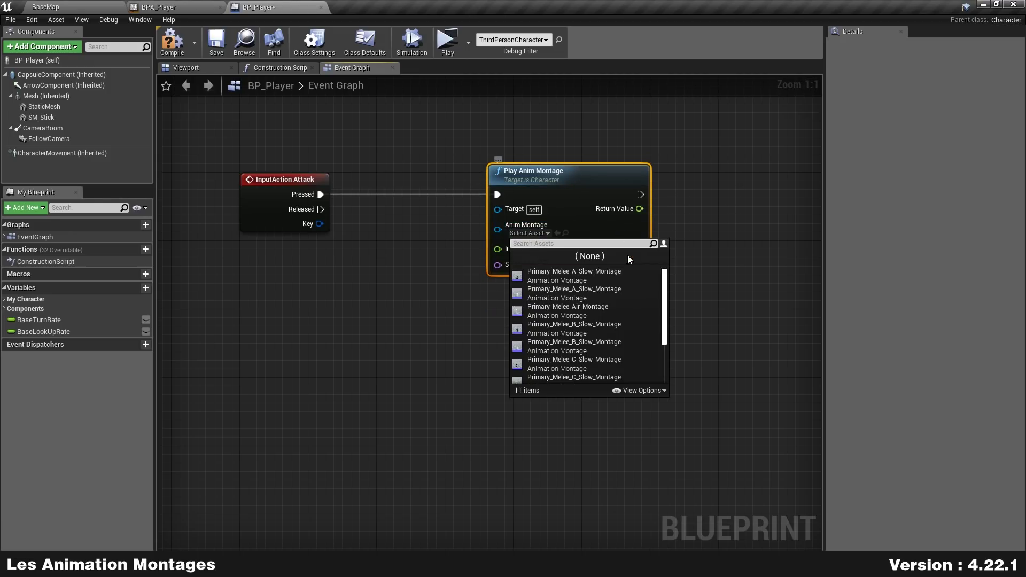
pyautogui.click(587, 294)
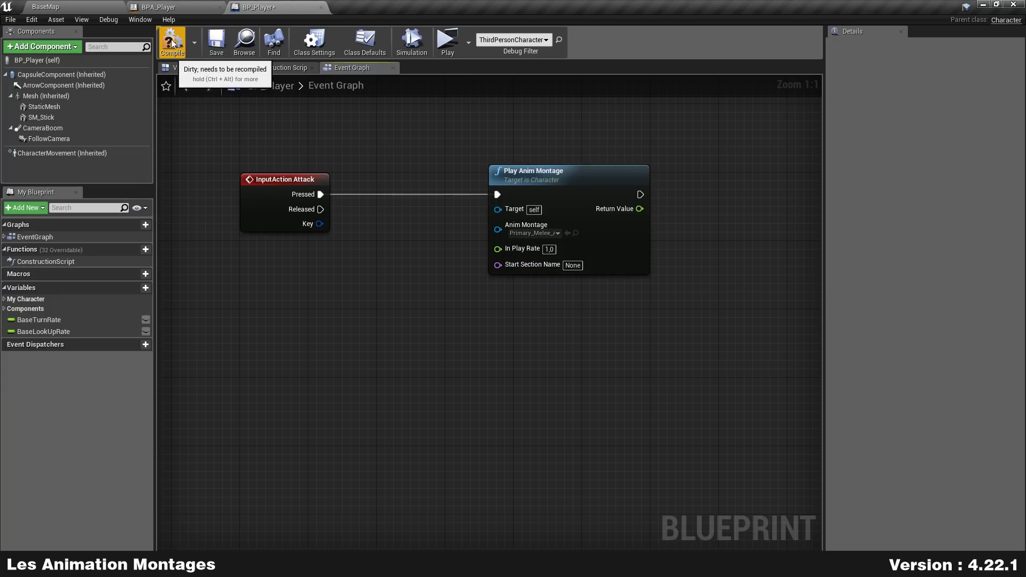
pyautogui.click(216, 43)
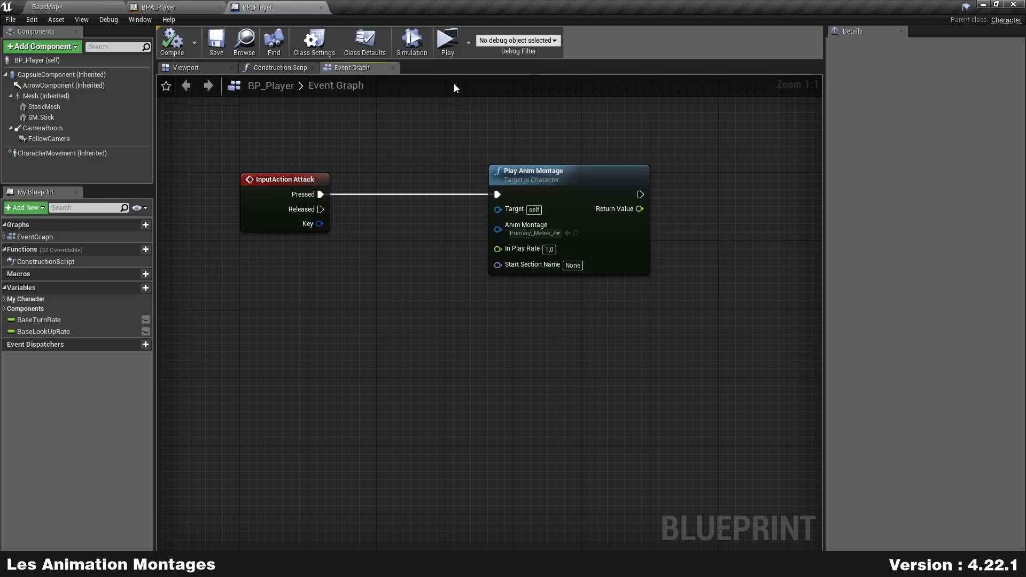
# Test the stick swing in a standalone game preview, then close it
pyautogui.click(447, 41)
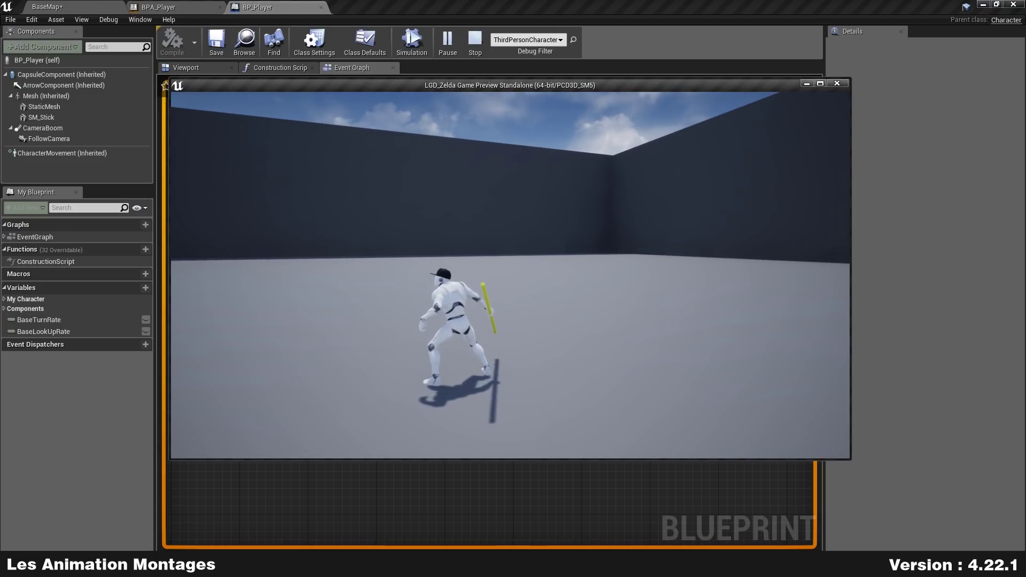
pyautogui.press('Escape')
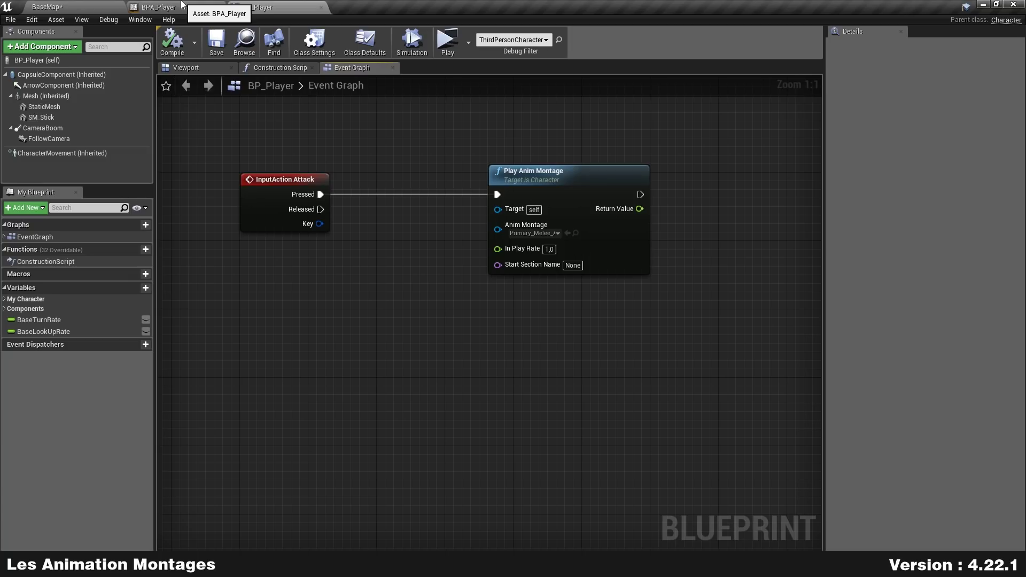
# In BPA_Player's Anim Graph, disconnect Locomotion from Final Animation Pose and move it up-left
pyautogui.click(182, 6)
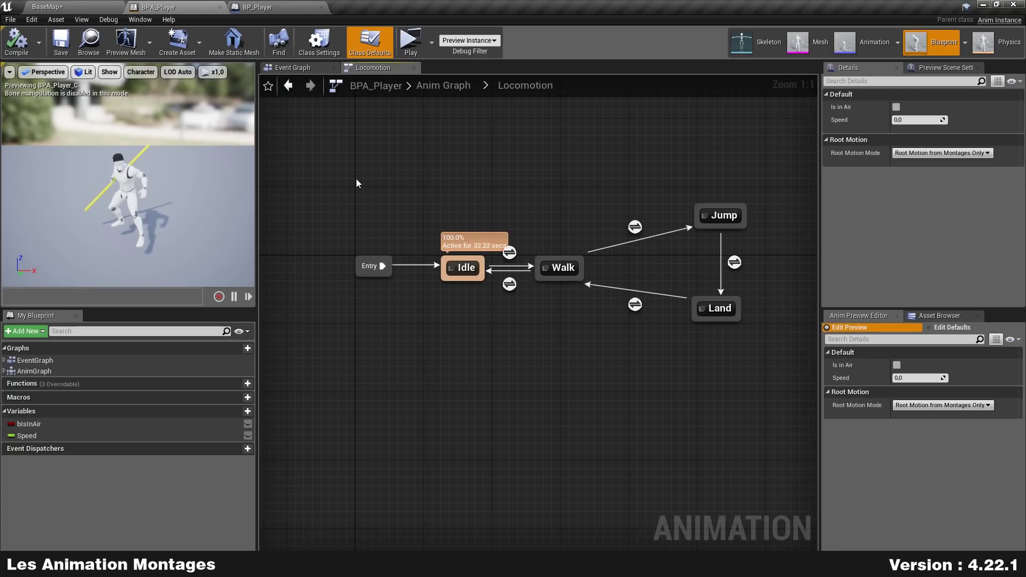
pyautogui.click(428, 85)
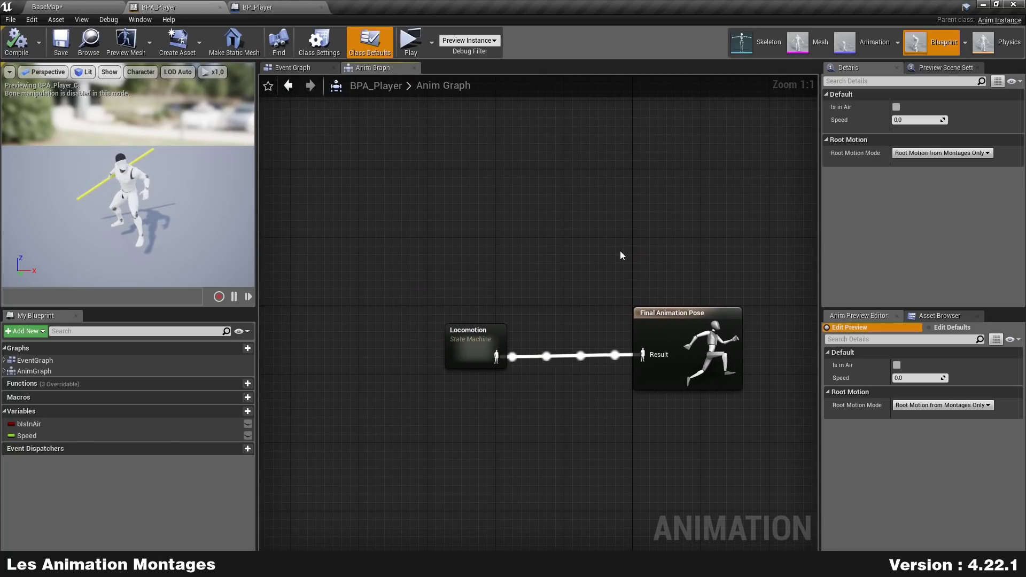
pyautogui.moveTo(820, 249); pyautogui.dragTo(880, 250)
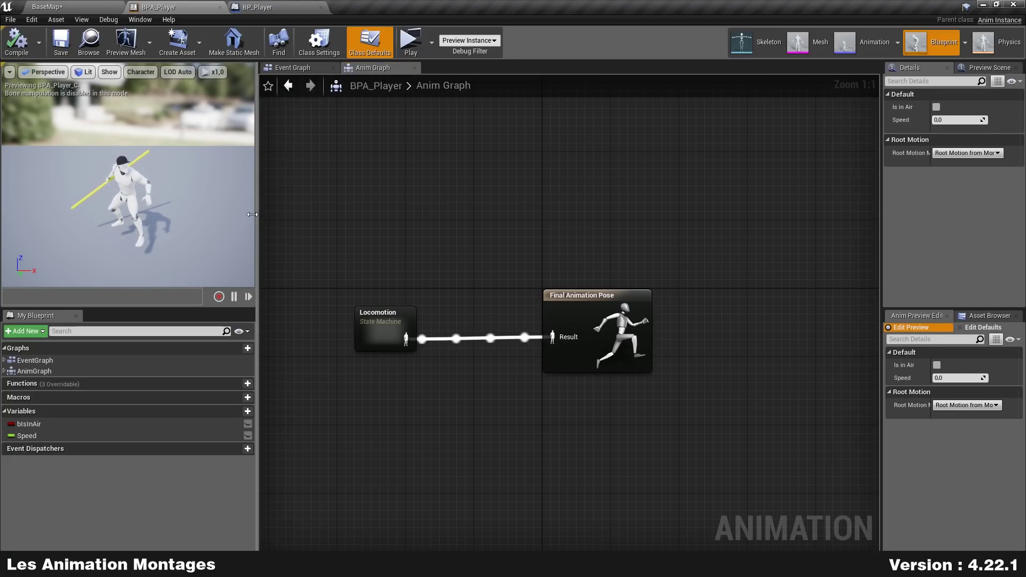
pyautogui.moveTo(257, 212); pyautogui.dragTo(170, 213)
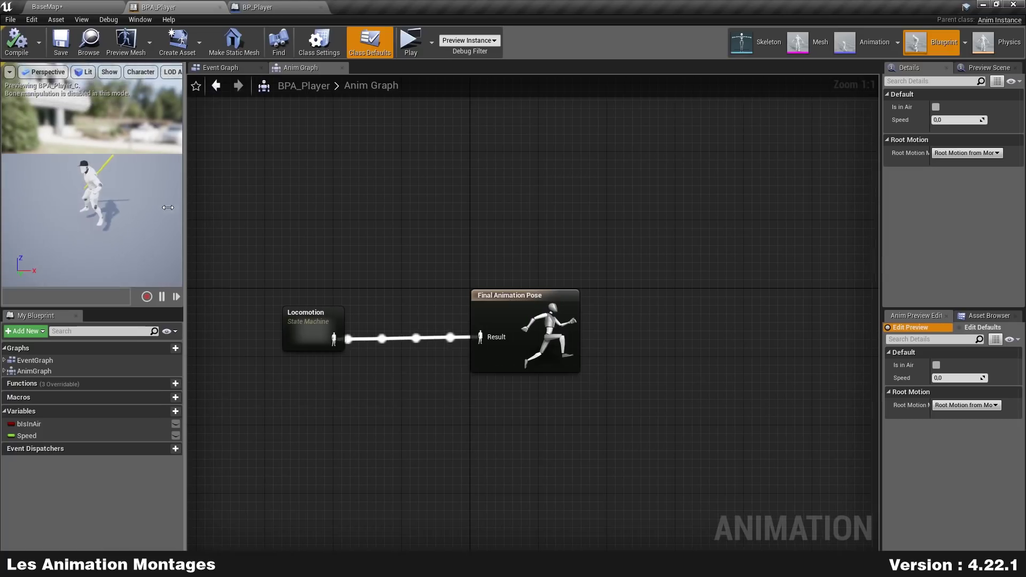
pyautogui.moveTo(386, 199); pyautogui.dragTo(403, 198, button='right')
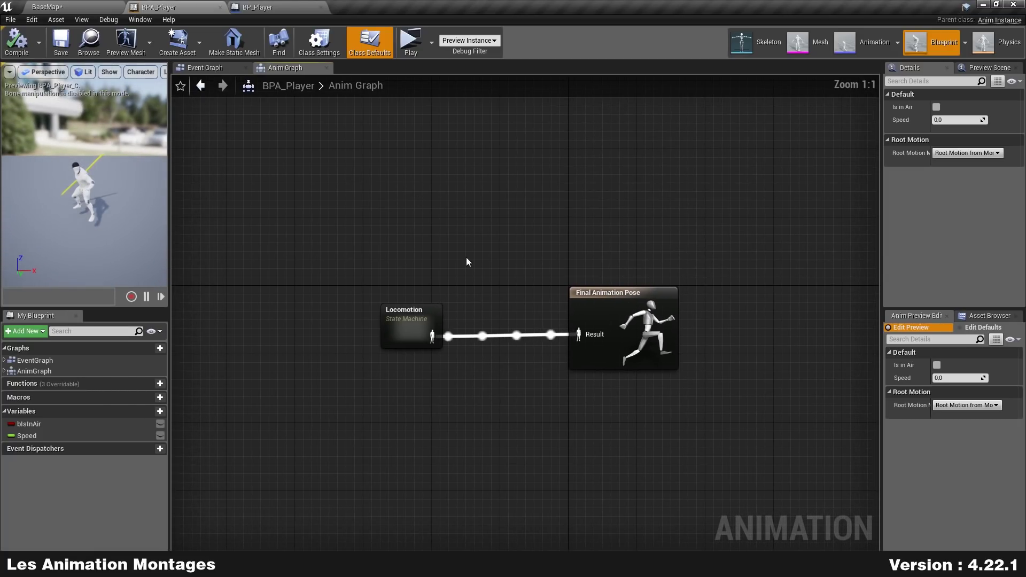
pyautogui.keyDown('alt'); pyautogui.click(433, 335); pyautogui.keyUp('alt')
pyautogui.moveTo(444, 332); pyautogui.dragTo(351, 185)
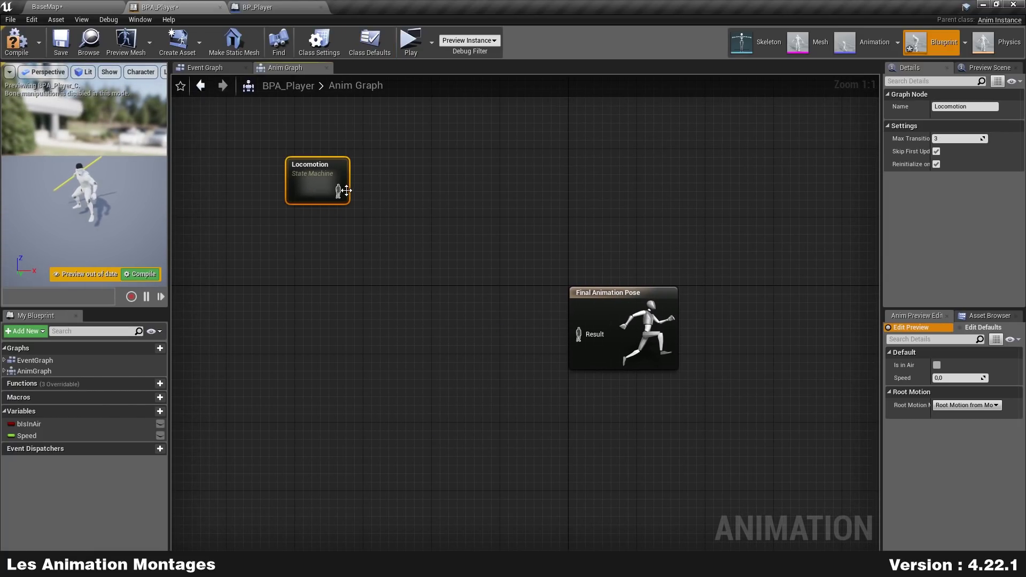
# Save Locomotion's output as a new cached pose named LocomotionCache
pyautogui.moveTo(412, 194); pyautogui.dragTo(426, 199)
pyautogui.write('cached')
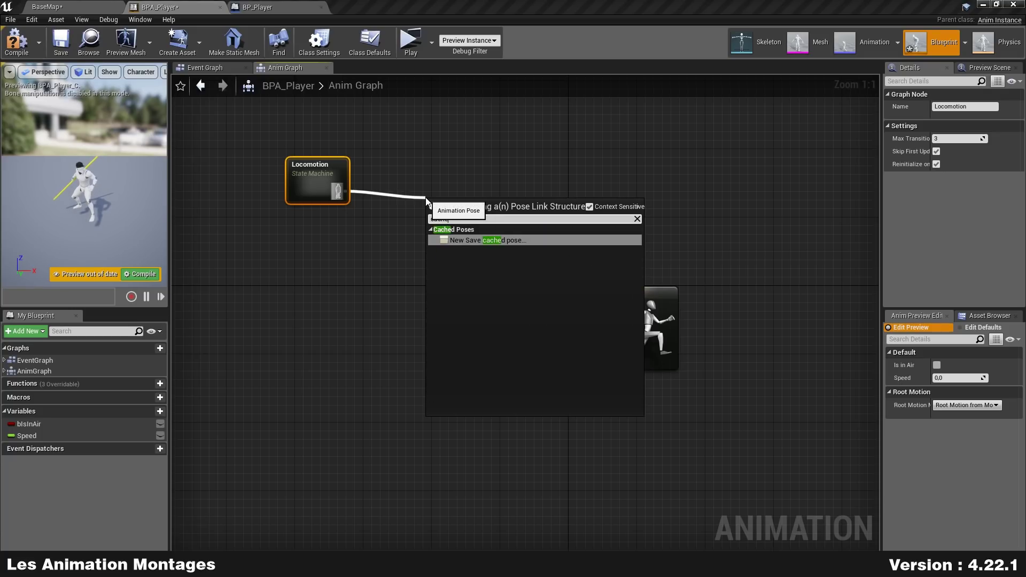
pyautogui.press('Return')
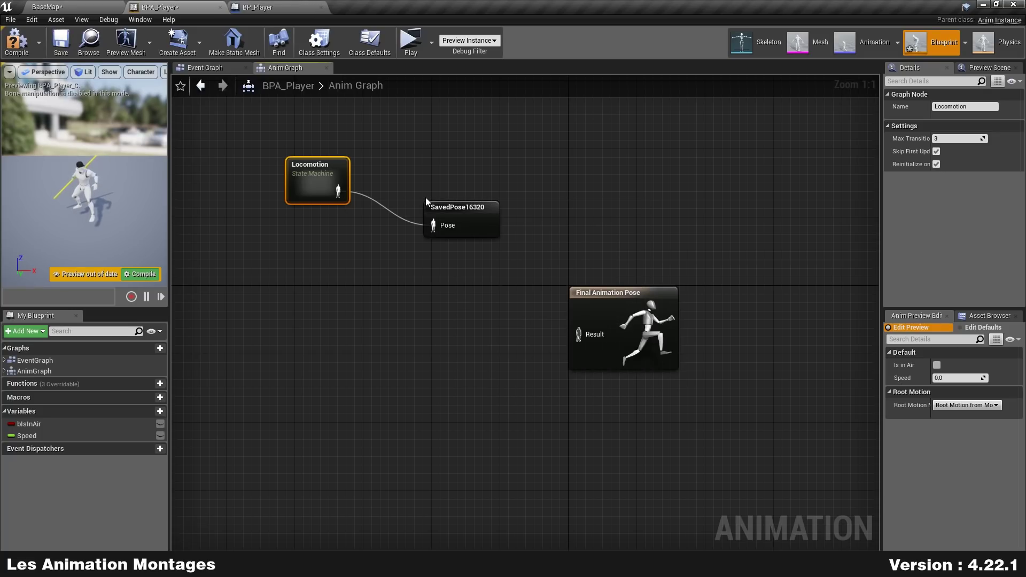
pyautogui.moveTo(469, 208); pyautogui.dragTo(470, 175)
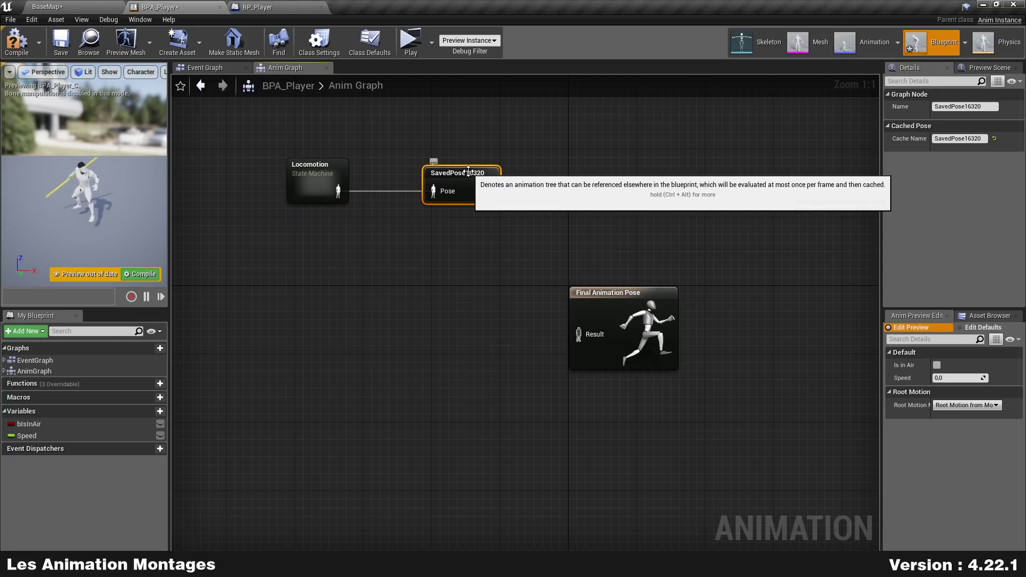
pyautogui.click(469, 172)
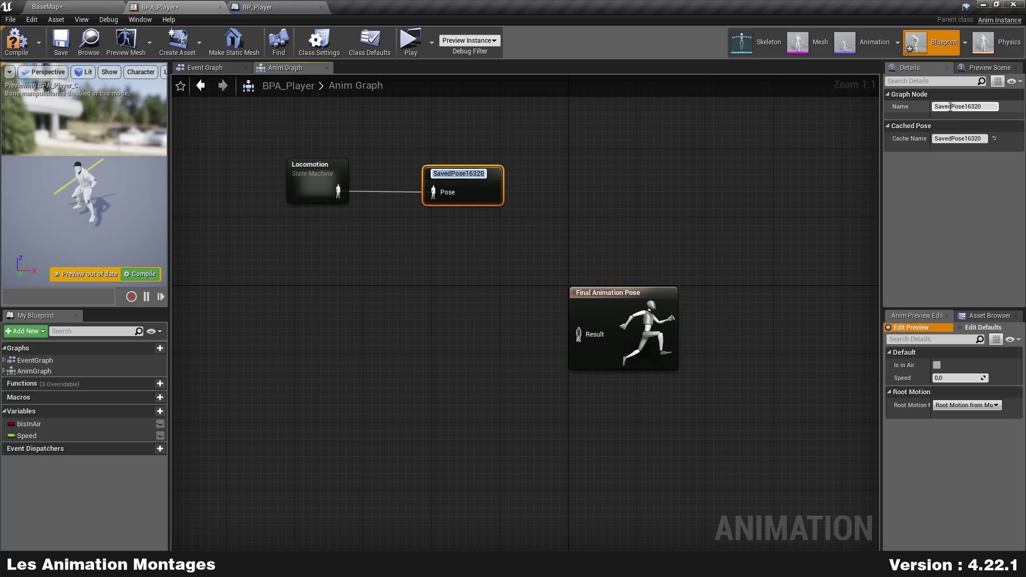
pyautogui.write('LocomotionCache')
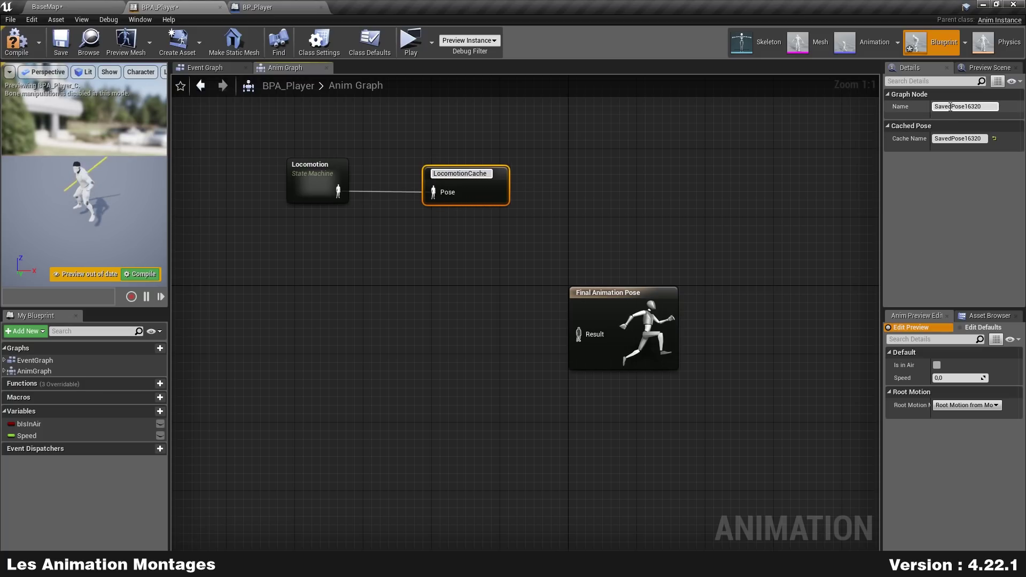
pyautogui.press('Return')
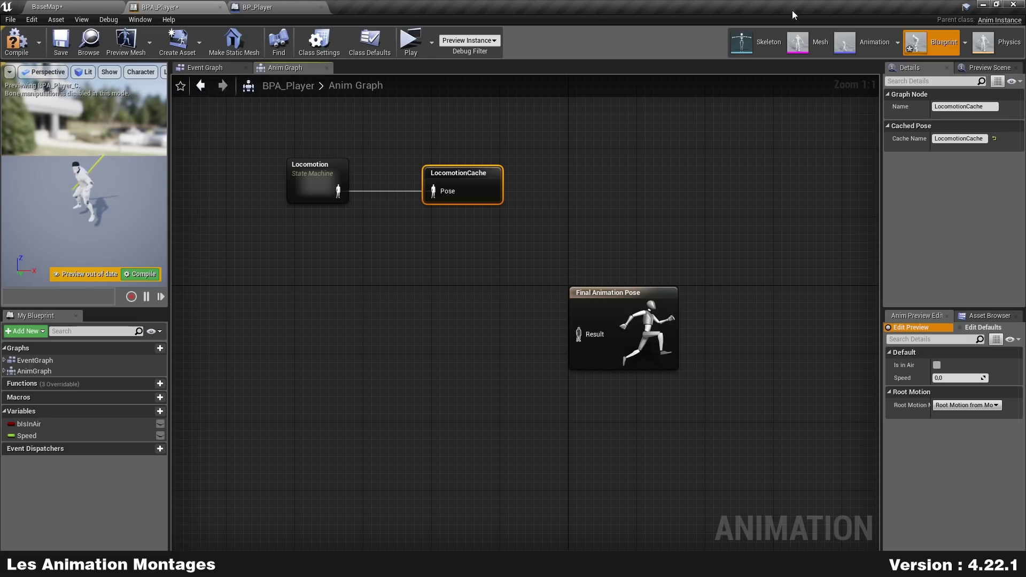
pyautogui.click(387, 271)
# Add a Use cached pose 'LocomotionCache' node to the Anim Graph
pyautogui.moveTo(250, 245); pyautogui.dragTo(360, 221, button='right')
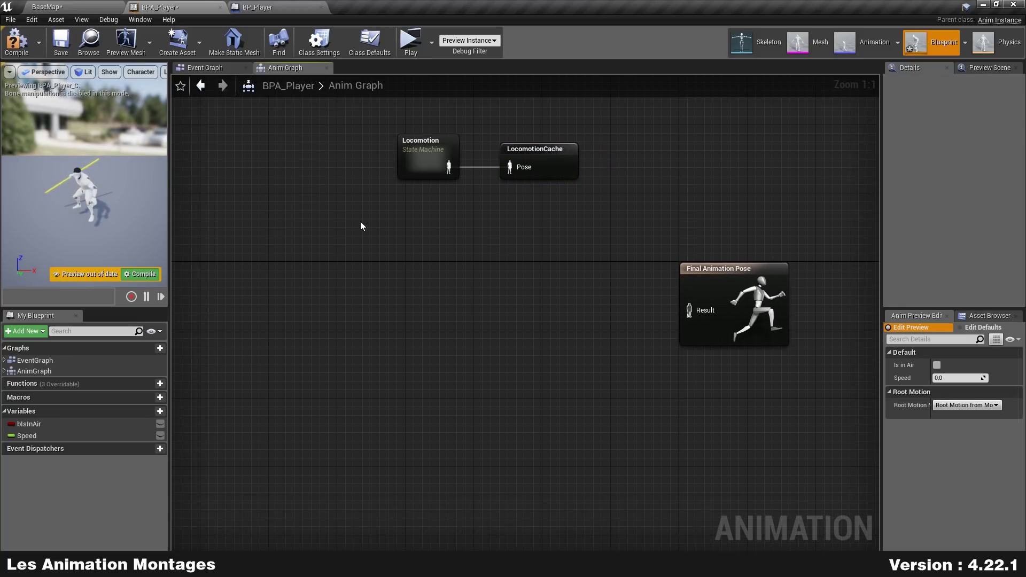
pyautogui.rightClick(360, 222)
pyautogui.write('cach')
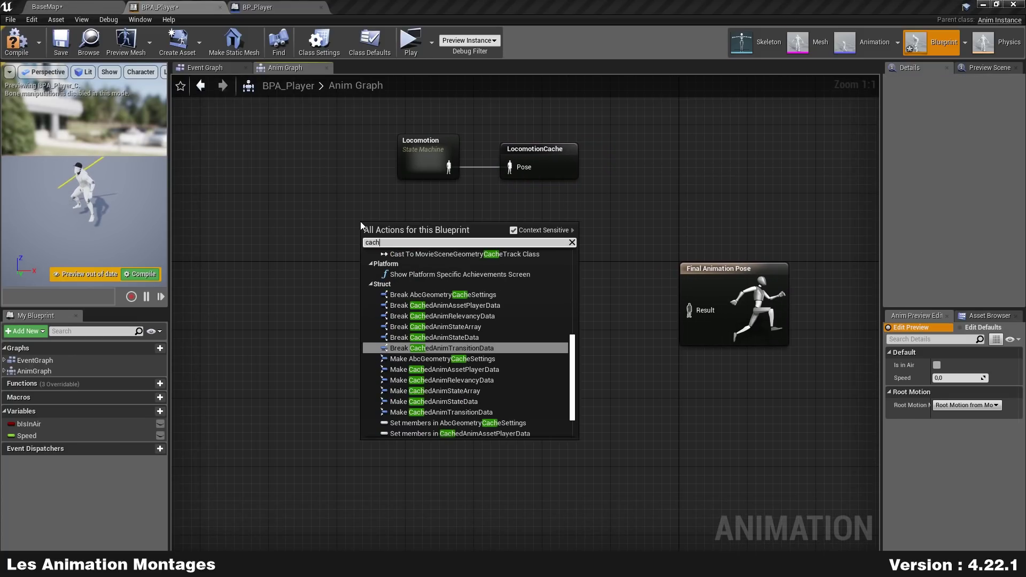
pyautogui.write('ed pose')
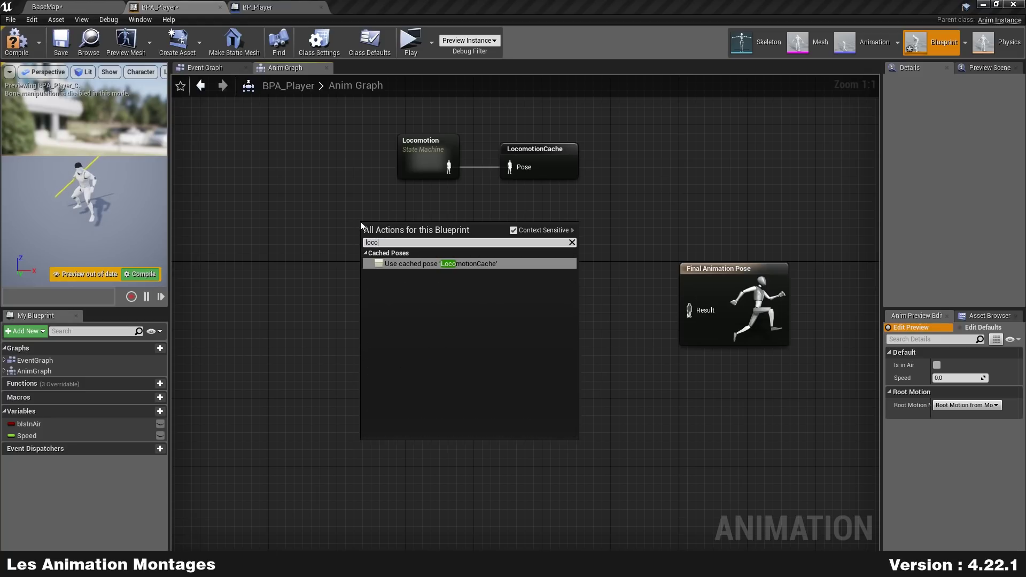
pyautogui.press('Return')
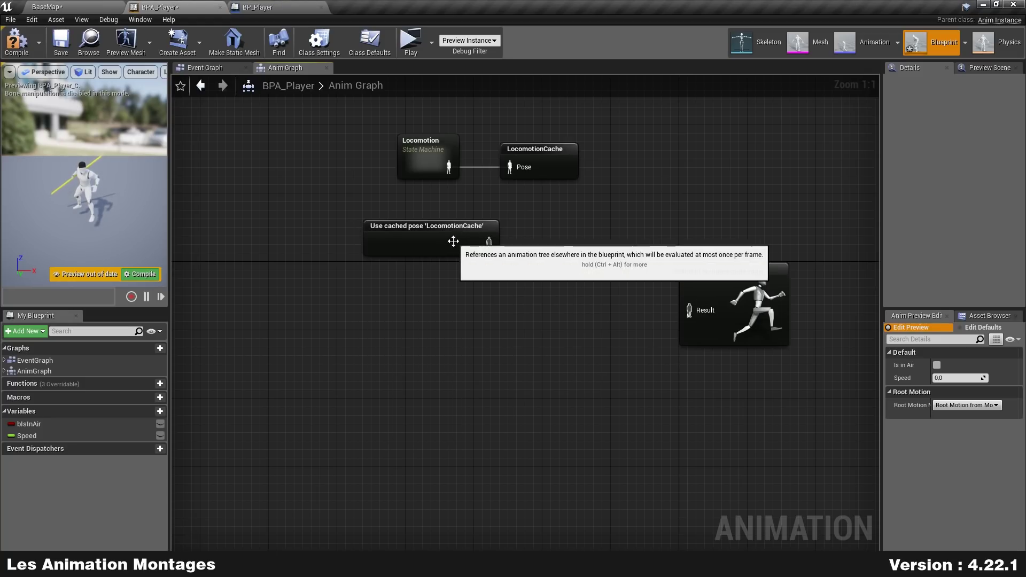
pyautogui.moveTo(460, 243); pyautogui.dragTo(323, 224)
# Feed the cached pose into a Slot node set to UpperBody
pyautogui.moveTo(435, 230); pyautogui.dragTo(436, 230)
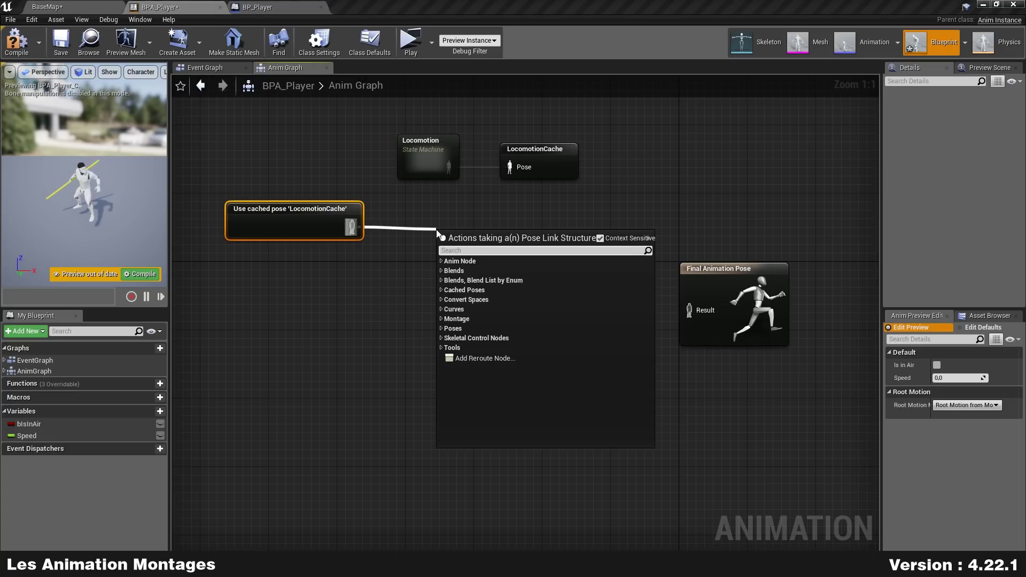
pyautogui.write('slot')
pyautogui.press('Return')
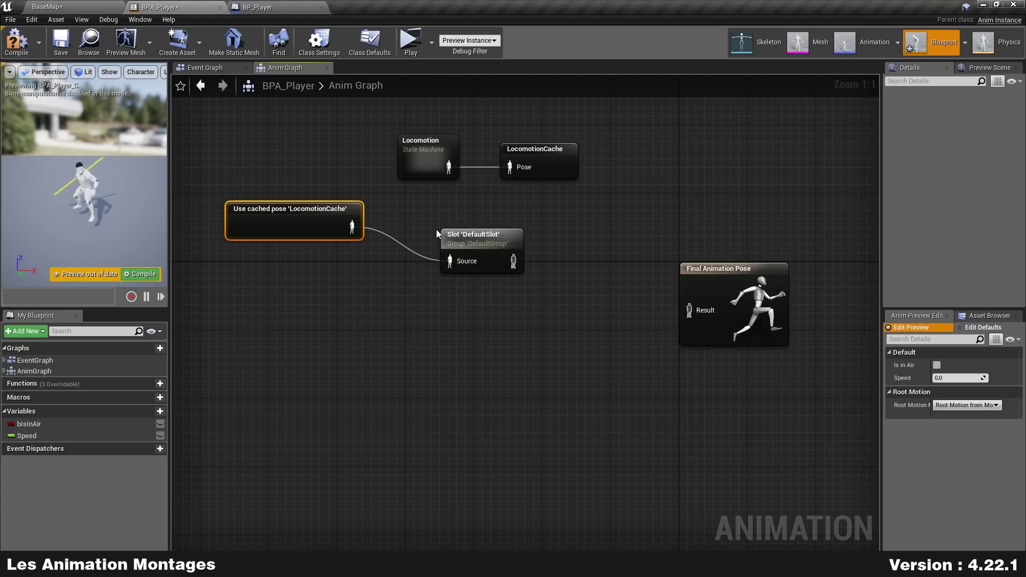
pyautogui.moveTo(479, 252); pyautogui.dragTo(422, 221)
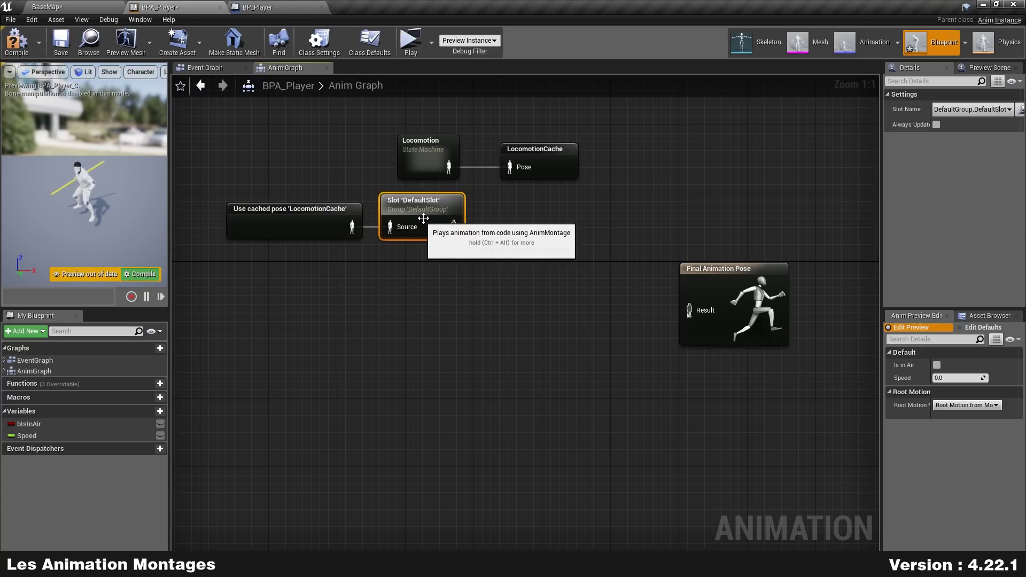
pyautogui.click(974, 129)
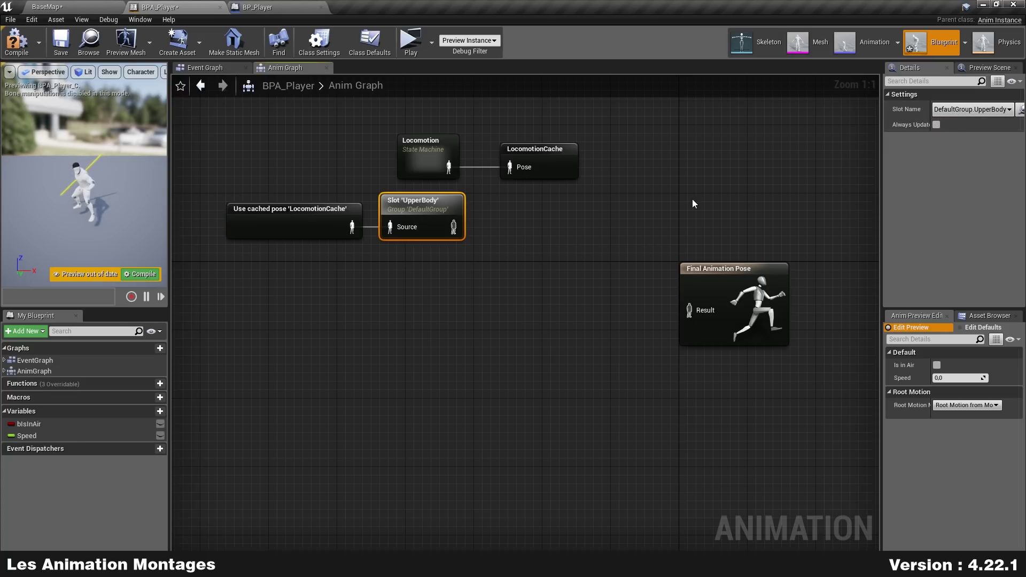
pyautogui.click(691, 199)
# Save the slot's output as a new cached pose named UpperBodyCache
pyautogui.moveTo(555, 223); pyautogui.dragTo(555, 223)
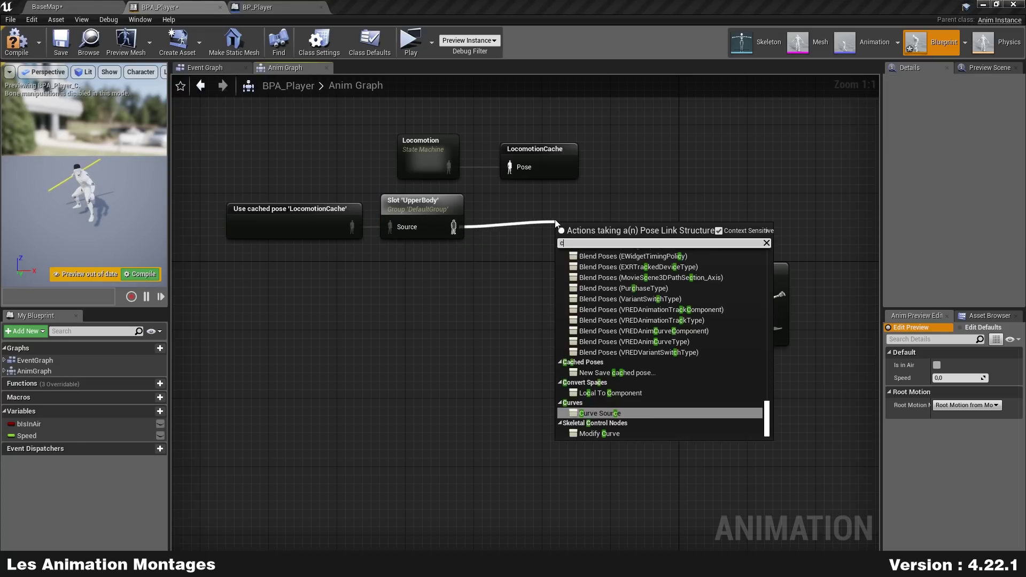
pyautogui.write('cache')
pyautogui.press('Return')
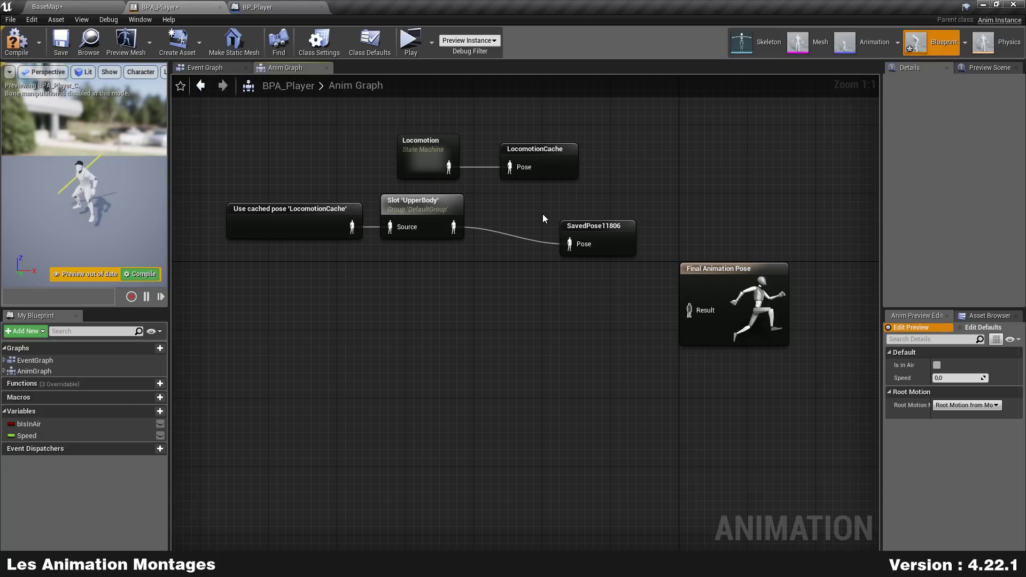
pyautogui.click(582, 243)
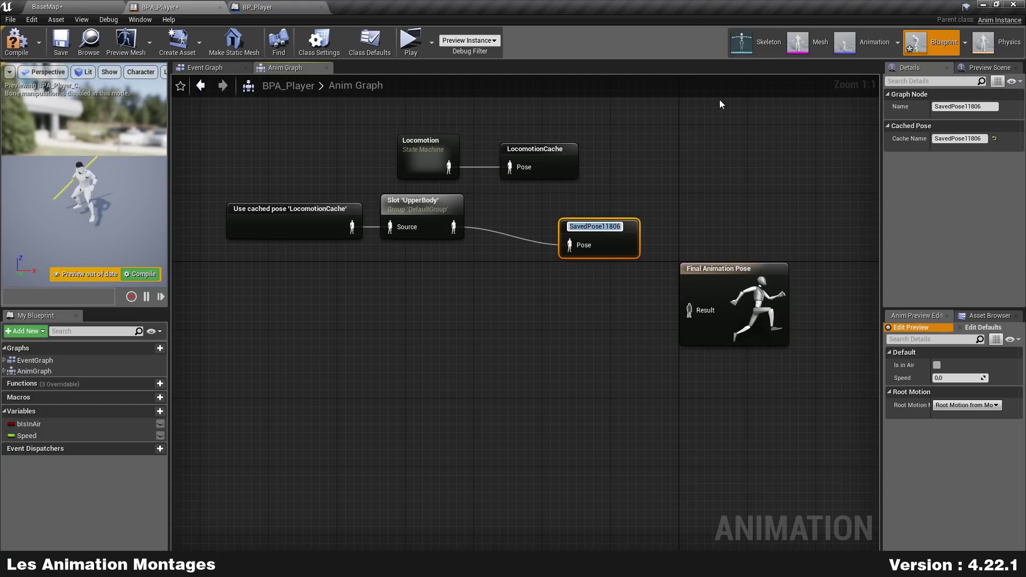
pyautogui.write('UpperBod')
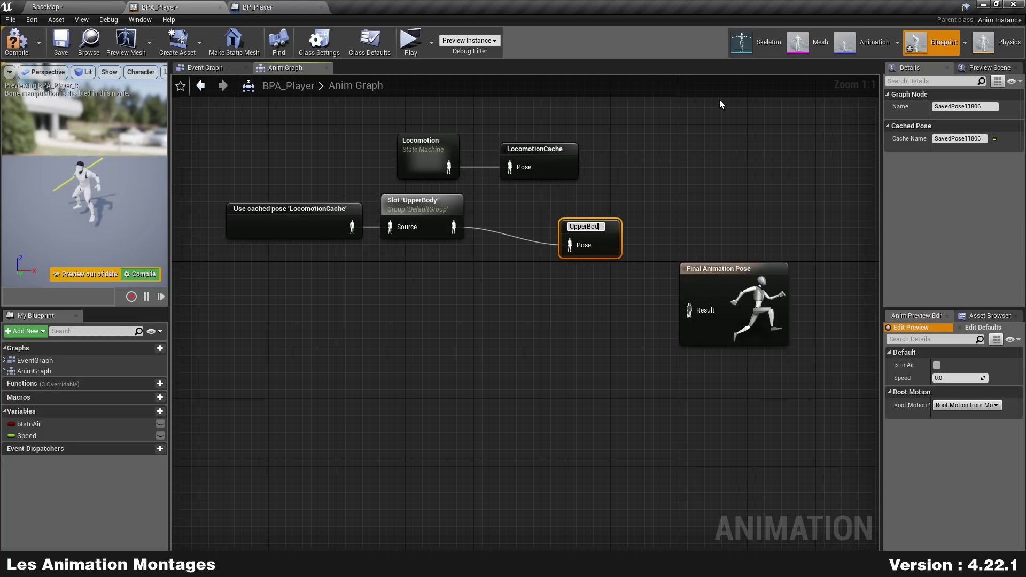
pyautogui.write('yCache')
pyautogui.press('Return')
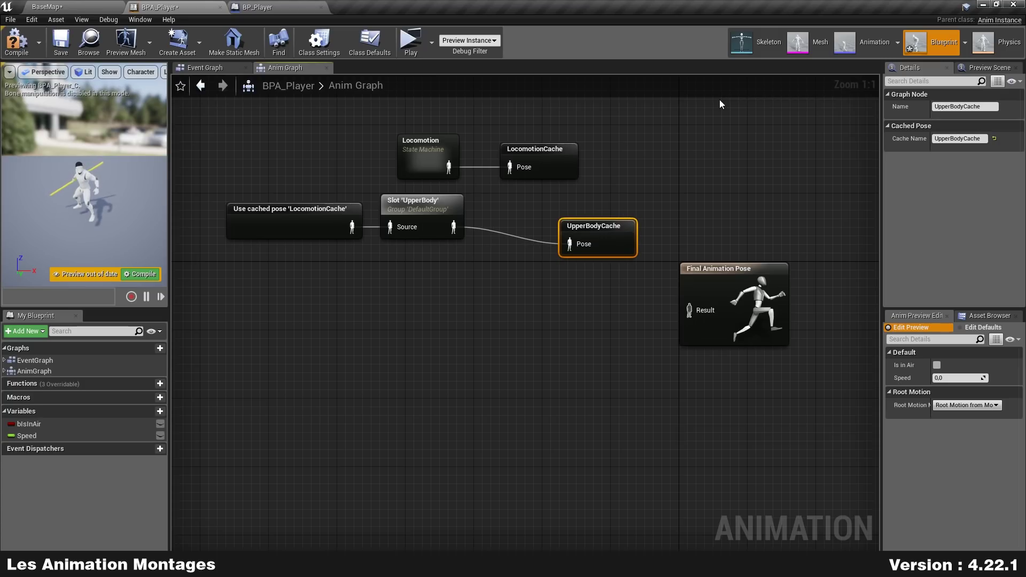
pyautogui.moveTo(580, 221); pyautogui.dragTo(513, 205)
# Add a Use cached pose 'UpperBodyCache' node feeding Final Animation Pose
pyautogui.click(581, 318)
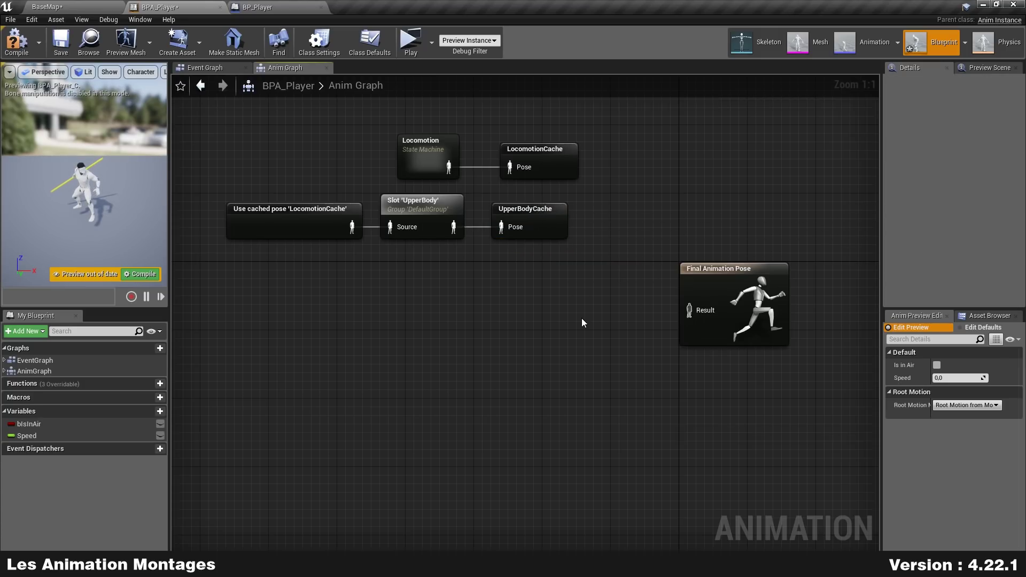
pyautogui.rightClick(501, 288)
pyautogui.write('upper')
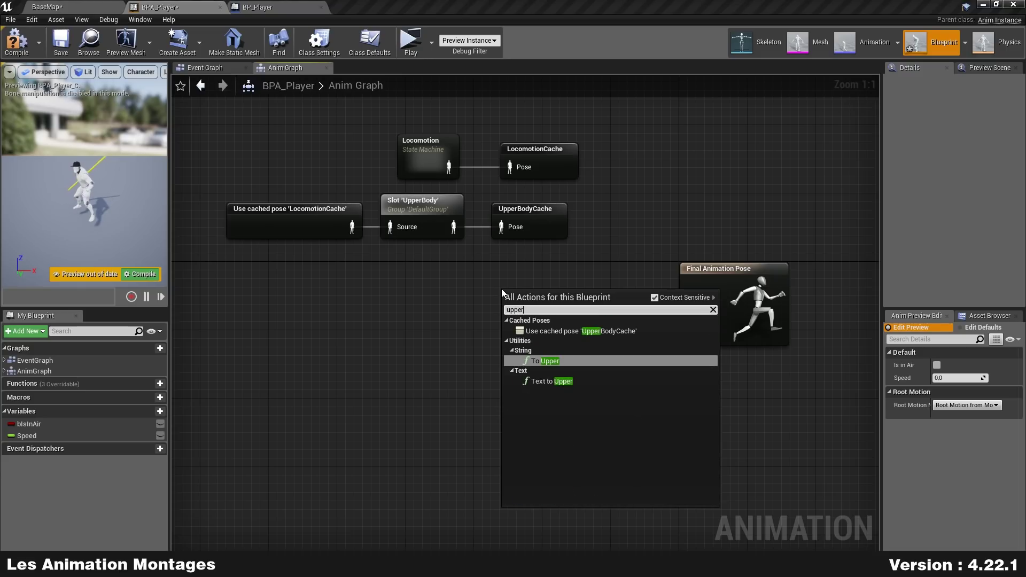
pyautogui.press('Up')
pyautogui.press('Return')
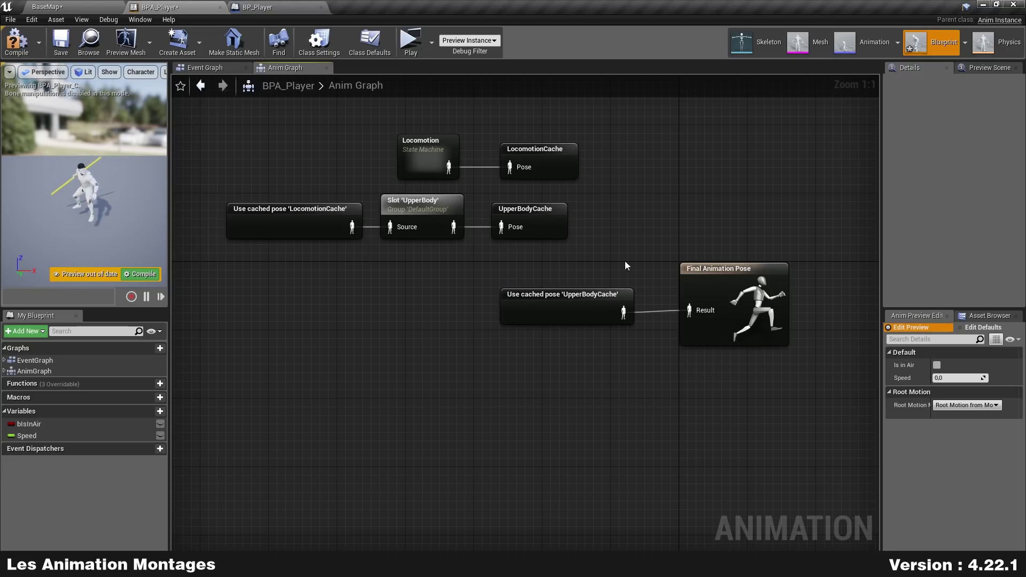
# Move the Locomotion state machine node up and to the left
pyautogui.moveTo(624, 261); pyautogui.dragTo(725, 328, button='right')
pyautogui.moveTo(689, 169); pyautogui.dragTo(497, 246)
pyautogui.moveTo(731, 210); pyautogui.dragTo(588, 209, button='right')
pyautogui.click(495, 196)
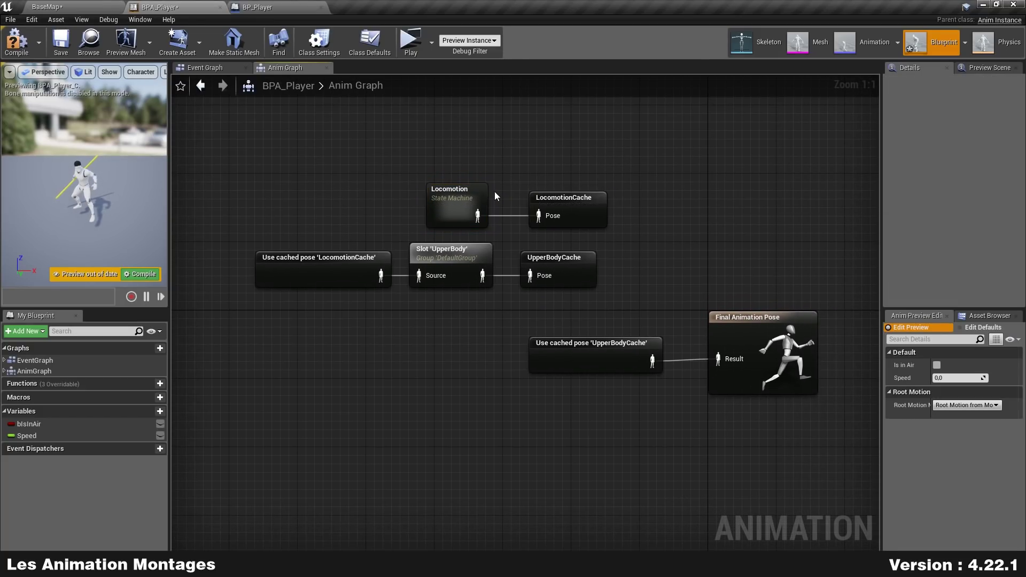
pyautogui.moveTo(477, 214)
pyautogui.mouseDown()
pyautogui.moveTo(366, 179)
pyautogui.moveTo(536, 282)
pyautogui.mouseUp()
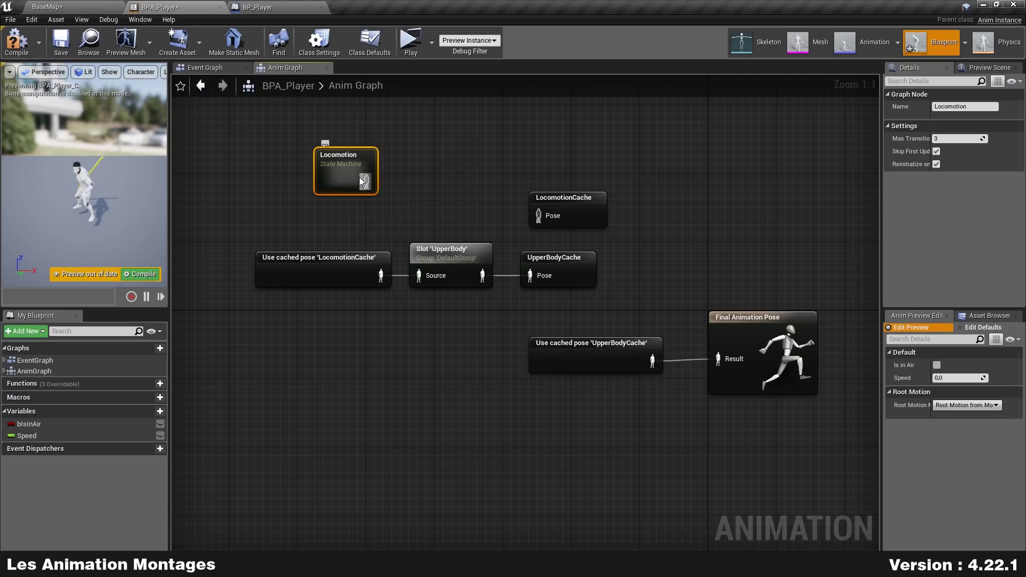
# Connect Locomotion into LocomotionCache and shift both nodes to the right
pyautogui.moveTo(367, 182)
pyautogui.mouseDown()
pyautogui.moveTo(542, 220)
pyautogui.moveTo(438, 163)
pyautogui.mouseUp()
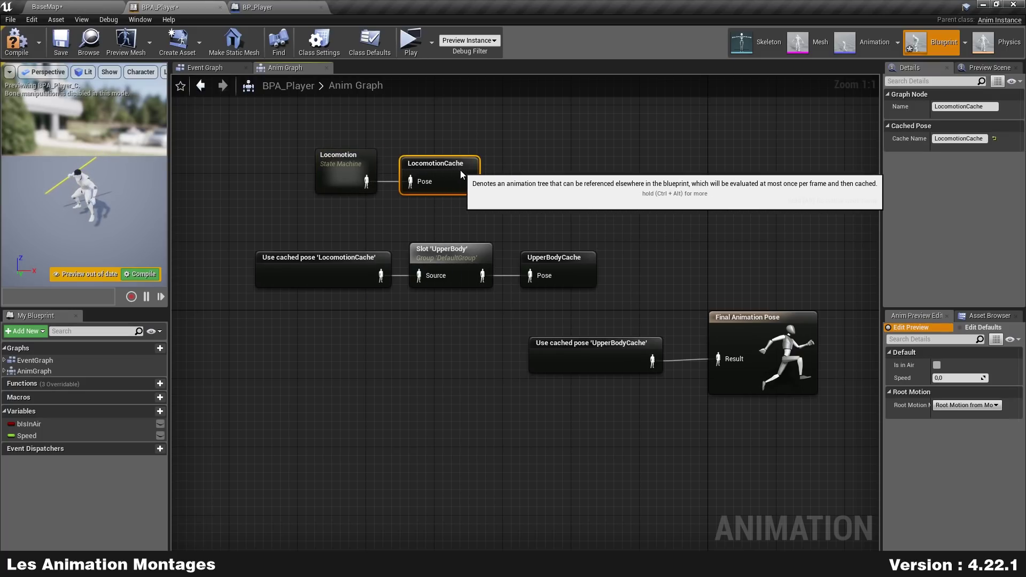
pyautogui.click(501, 189)
pyautogui.moveTo(481, 427); pyautogui.dragTo(564, 416, button='right')
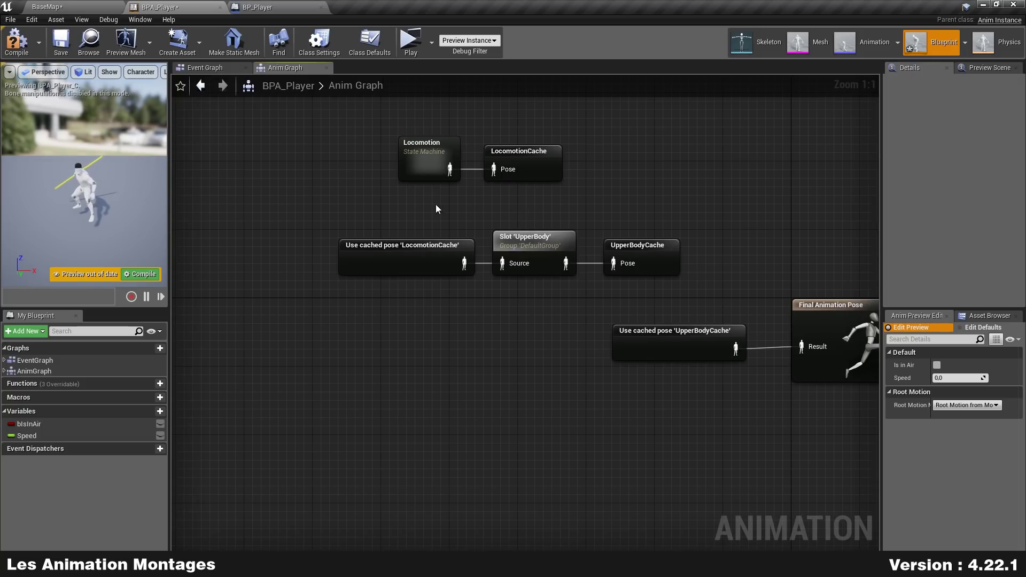
pyautogui.moveTo(384, 126); pyautogui.dragTo(572, 198)
pyautogui.moveTo(525, 154)
pyautogui.mouseDown()
pyautogui.moveTo(653, 161)
pyautogui.moveTo(646, 144)
pyautogui.mouseUp()
pyautogui.click(542, 193)
pyautogui.moveTo(542, 194)
pyautogui.mouseDown()
pyautogui.moveTo(684, 128)
pyautogui.moveTo(623, 190)
pyautogui.mouseUp()
pyautogui.click(727, 154)
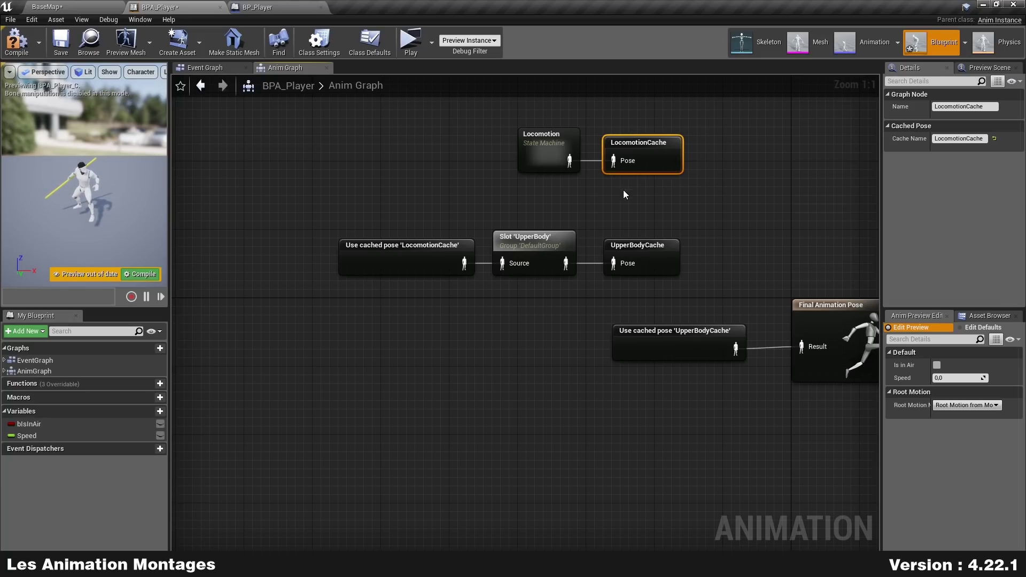
# Inspect the Locomotion, LocomotionCache and Use cached pose 'LocomotionCache' nodes
pyautogui.click(529, 167)
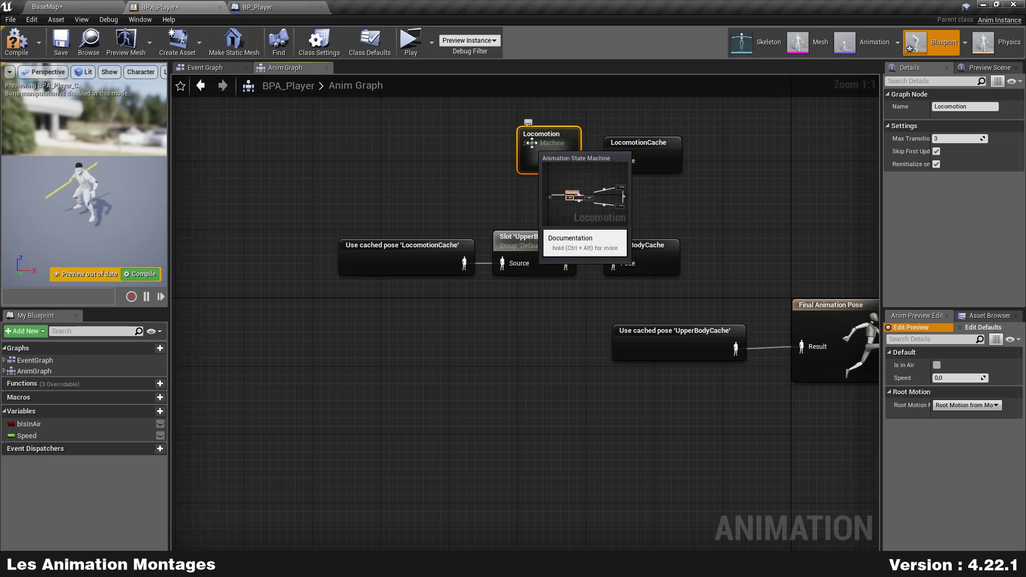
pyautogui.click(653, 156)
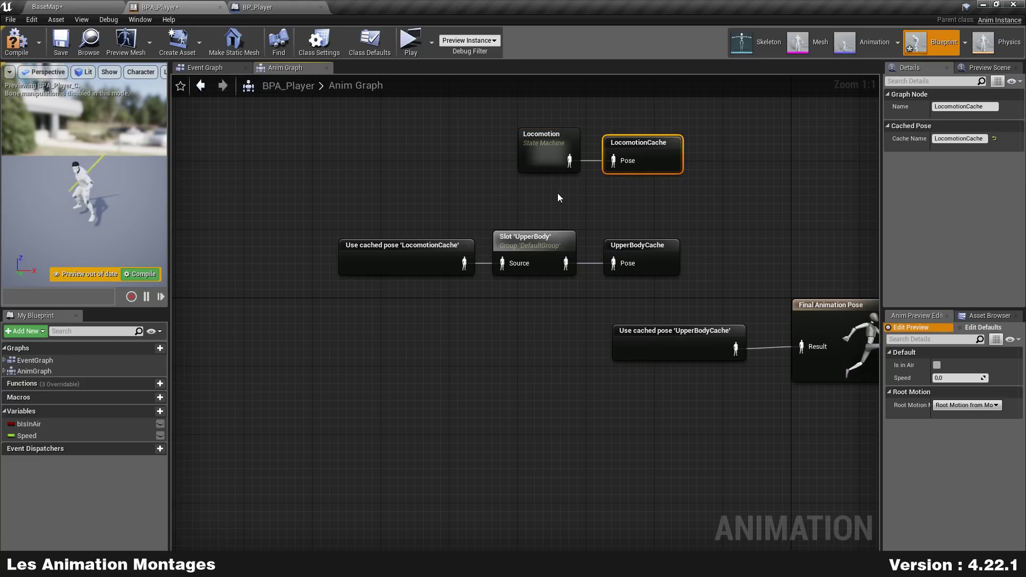
pyautogui.click(665, 182)
pyautogui.click(654, 152)
pyautogui.click(722, 173)
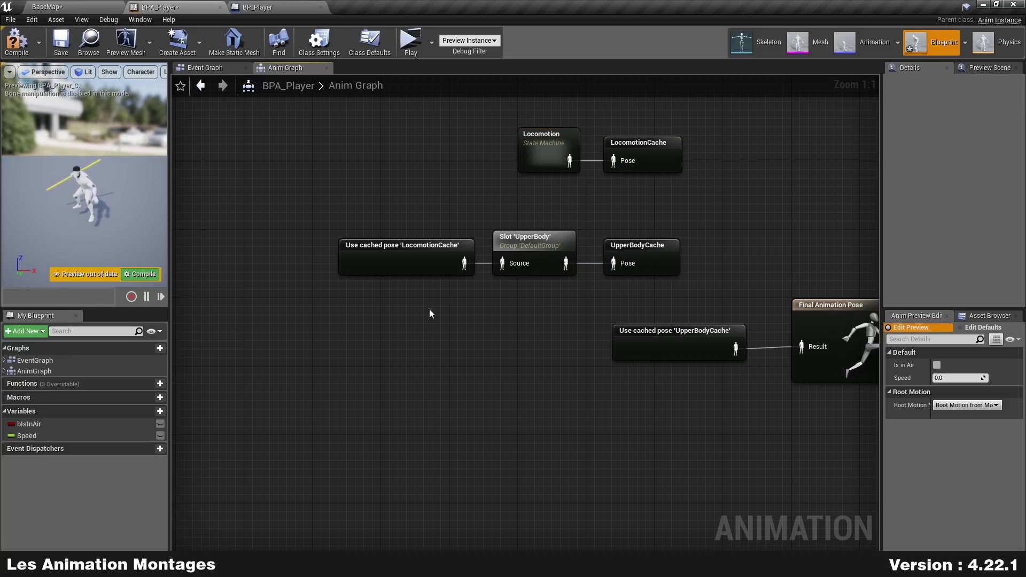
pyautogui.click(417, 260)
pyautogui.click(412, 215)
pyautogui.click(408, 245)
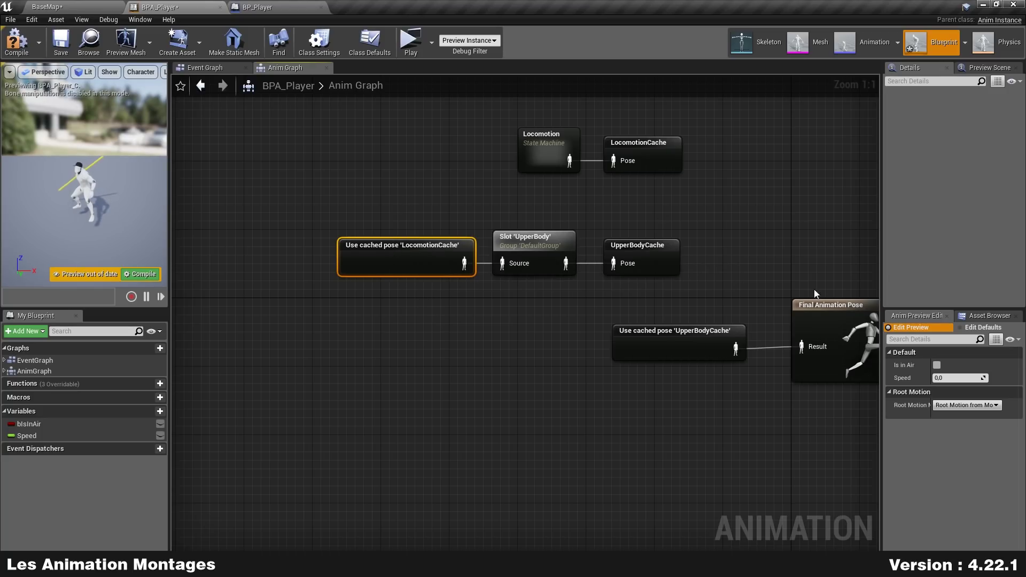
pyautogui.click(617, 289)
# Inspect the Slot 'UpperBody', Locomotion and UpperBodyCache node settings
pyautogui.moveTo(603, 307); pyautogui.dragTo(555, 309, button='right')
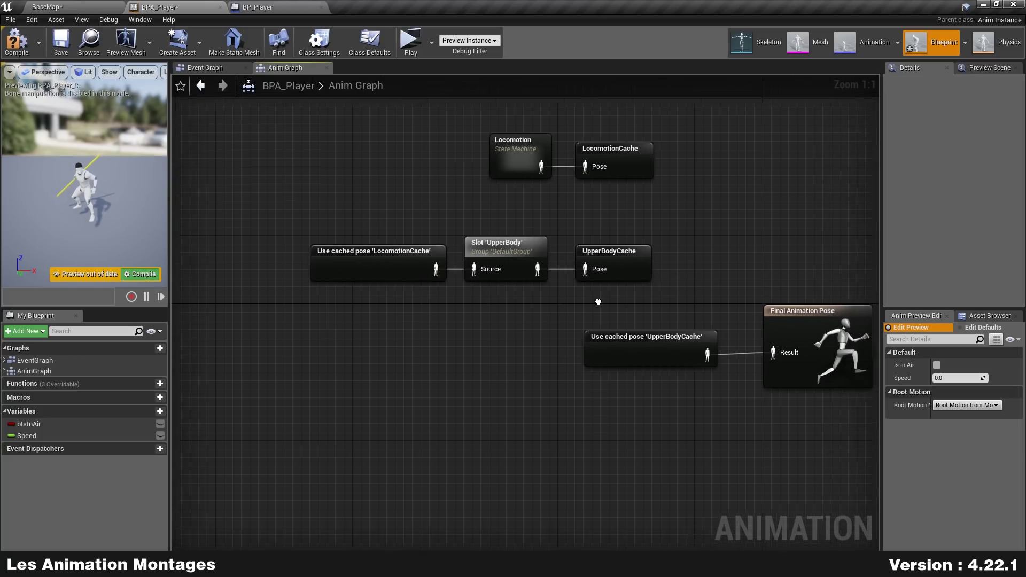
pyautogui.click(499, 240)
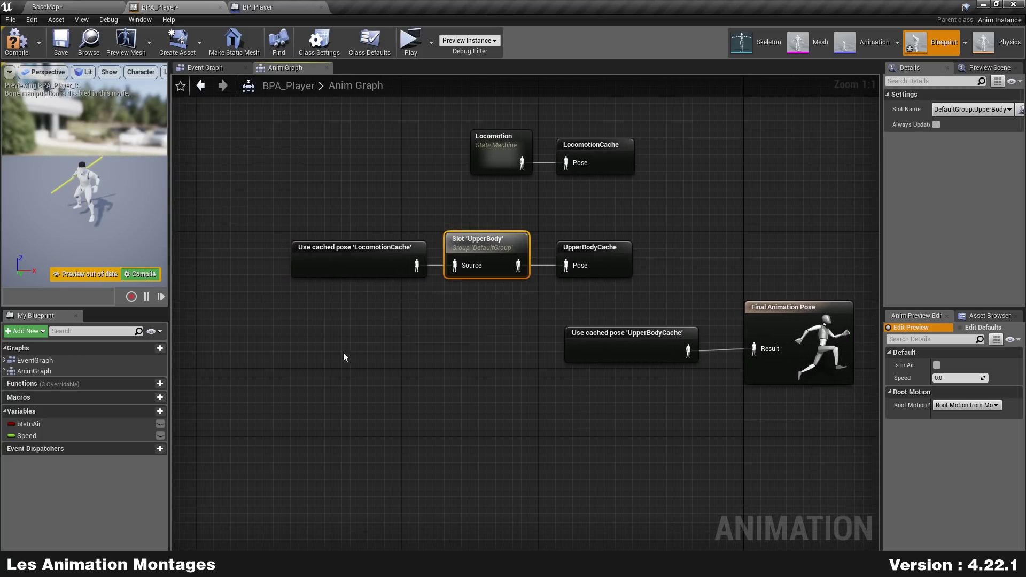
pyautogui.click(369, 350)
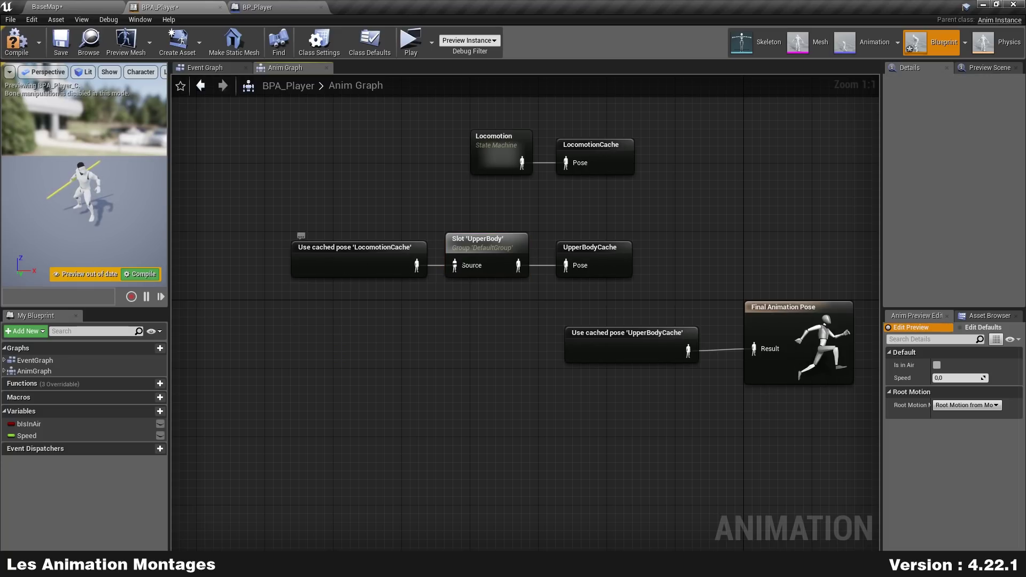
pyautogui.click(487, 250)
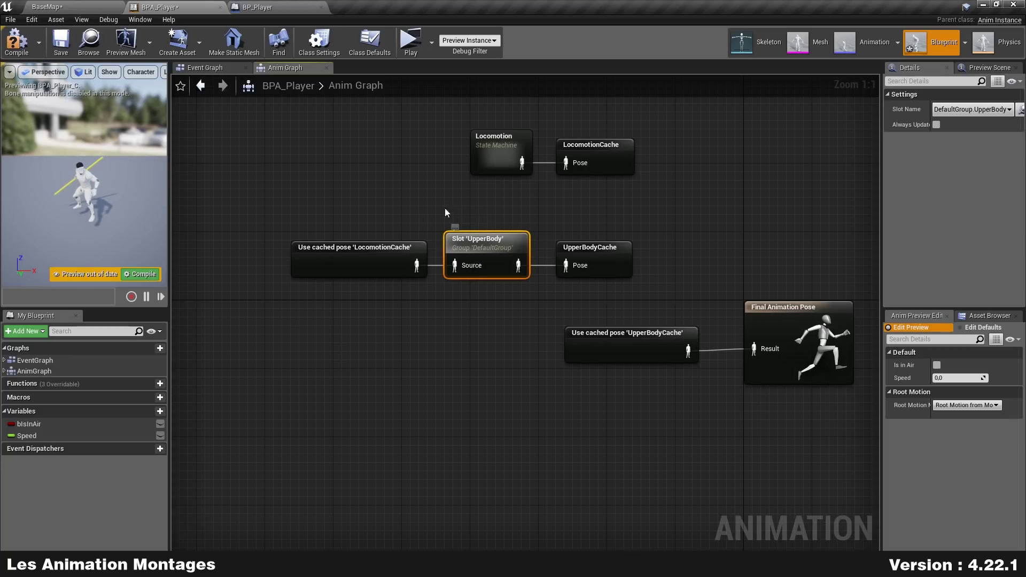
pyautogui.click(479, 189)
pyautogui.click(469, 240)
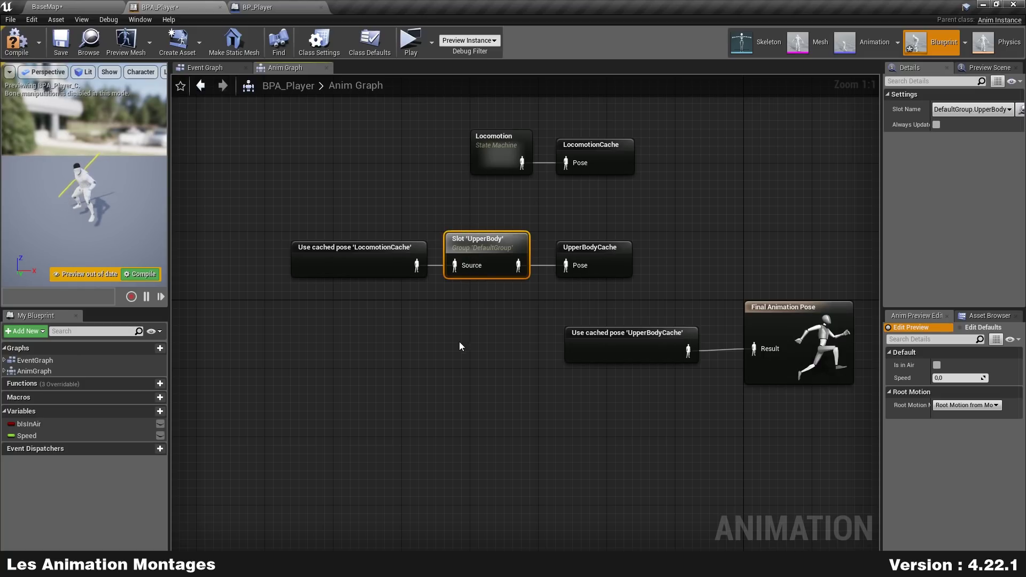
pyautogui.click(462, 312)
pyautogui.click(483, 249)
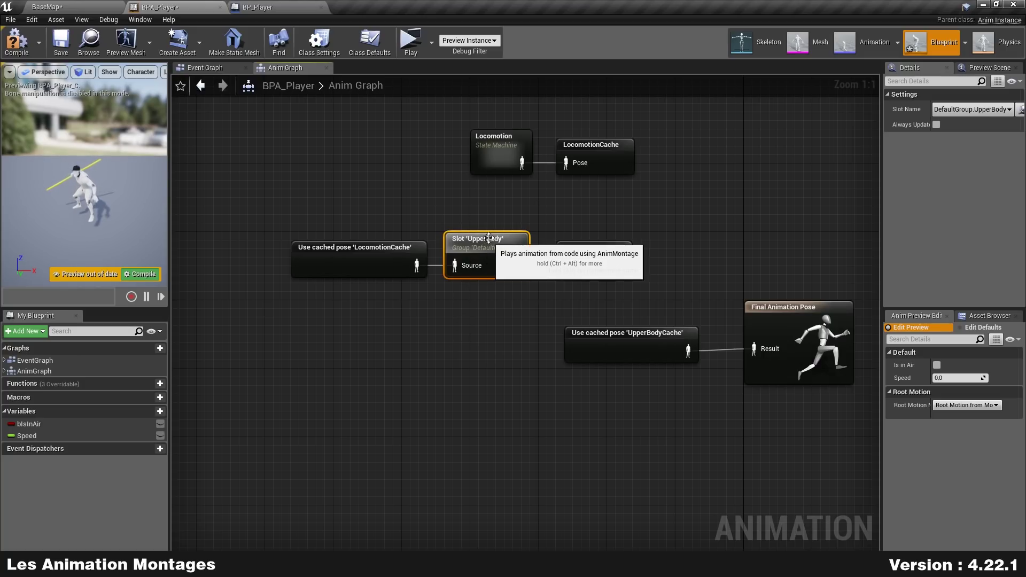
pyautogui.click(491, 172)
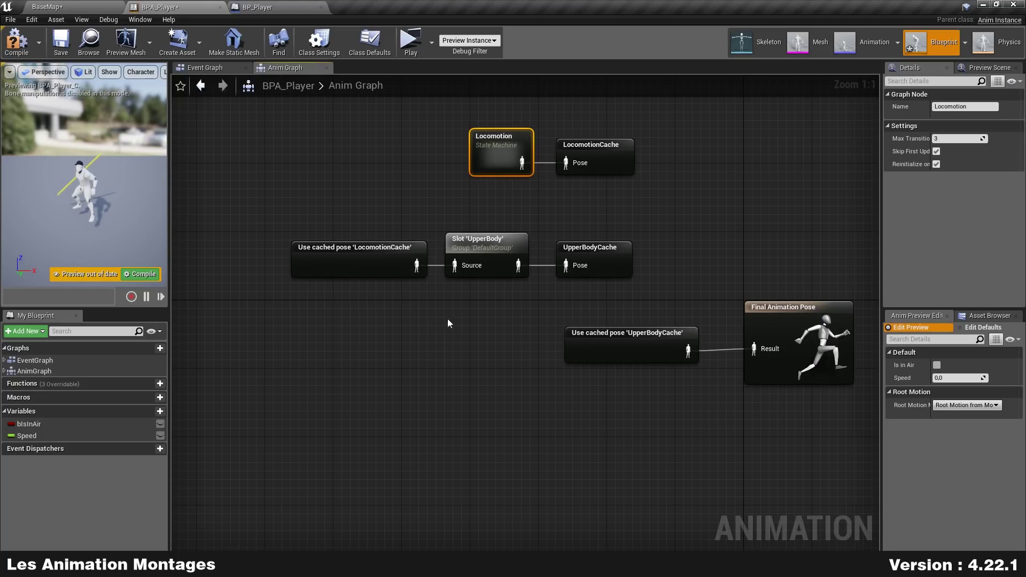
pyautogui.click(616, 270)
# Nudge the Use cached pose 'UpperBodyCache' node slightly left
pyautogui.moveTo(678, 282); pyautogui.dragTo(663, 256, button='right')
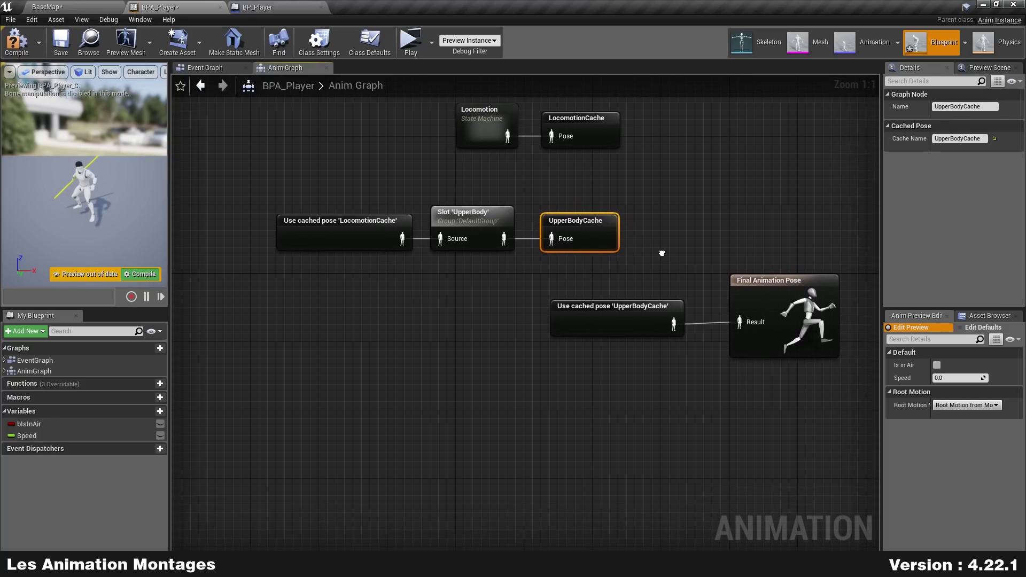
pyautogui.click(666, 223)
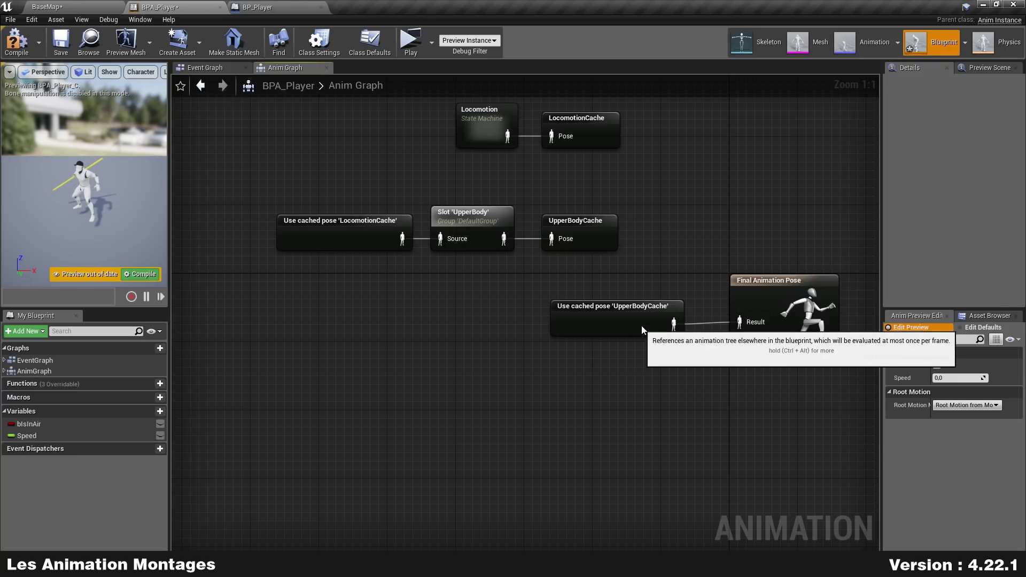
pyautogui.moveTo(642, 325); pyautogui.dragTo(623, 332)
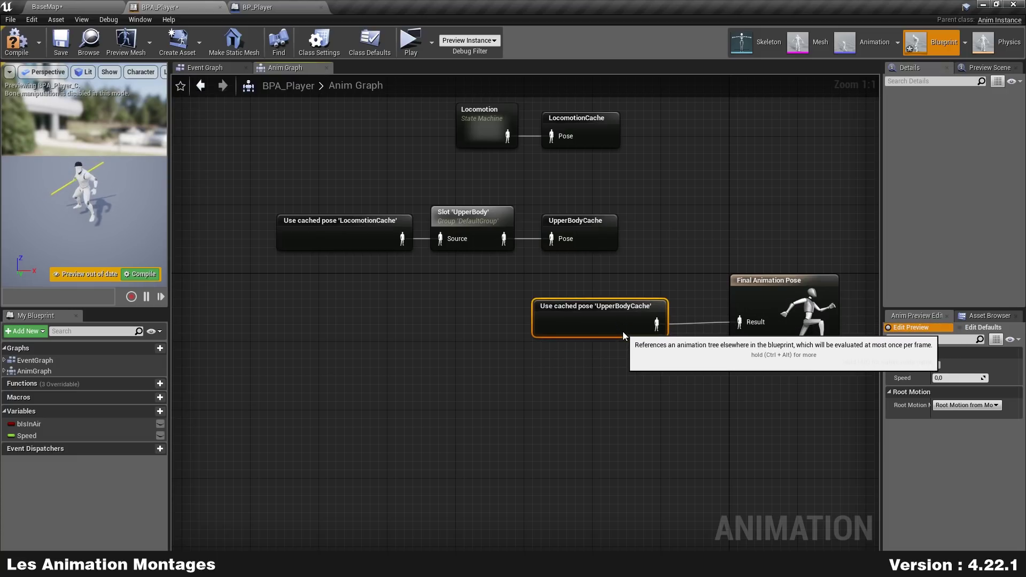
pyautogui.click(737, 192)
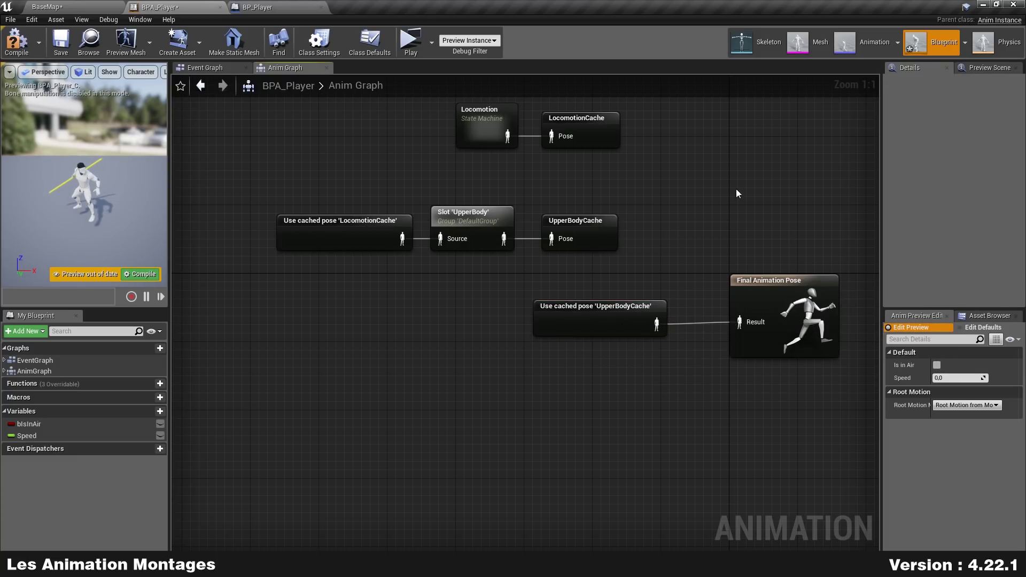
pyautogui.moveTo(738, 192); pyautogui.dragTo(706, 218, button='right')
# Compile and save BPA_Player, then test the character running in a standalone preview
pyautogui.click(16, 42)
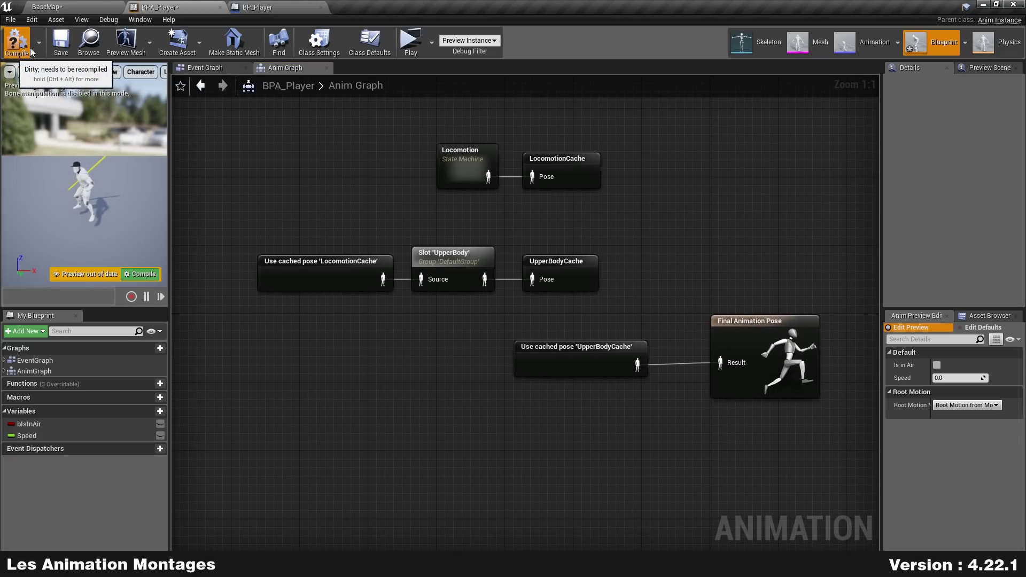
pyautogui.click(65, 48)
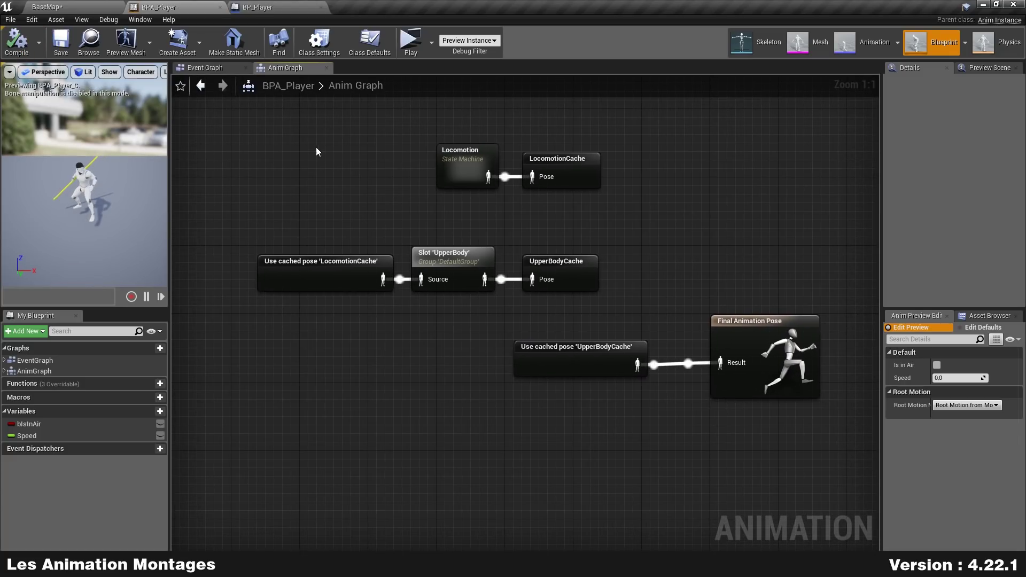
pyautogui.click(411, 47)
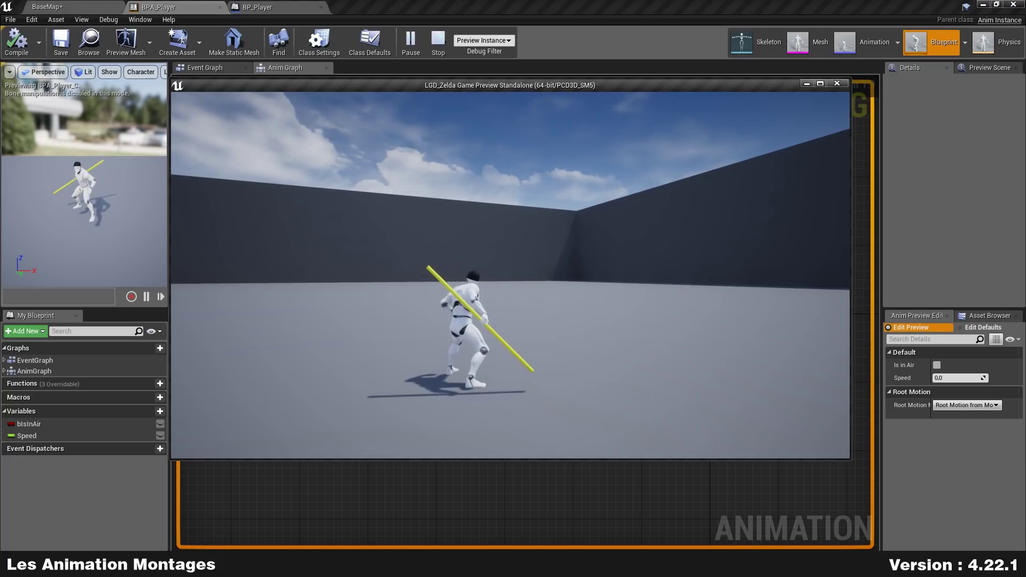
pyautogui.press('w')
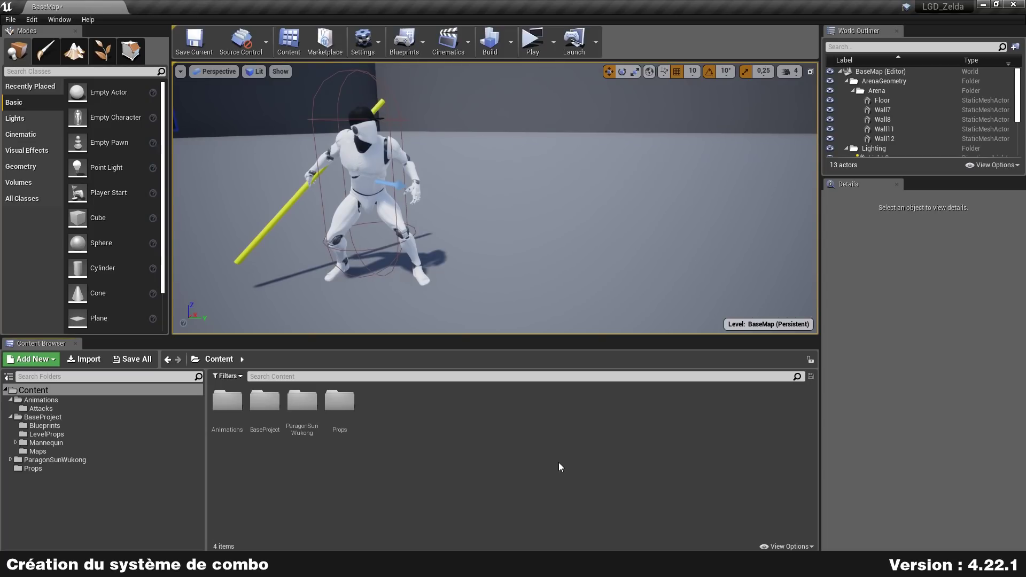
# Add an Integer variable AtkCount to BP_Player, then compile and save it
pyautogui.click(44, 426)
pyautogui.doubleClick(273, 408)
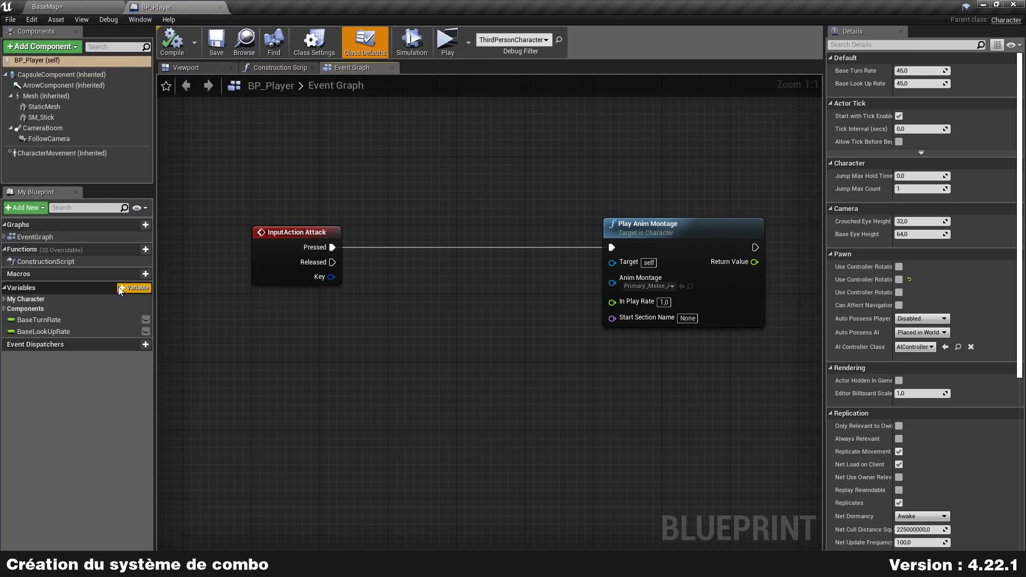
pyautogui.click(145, 288)
pyautogui.write('AtkCount')
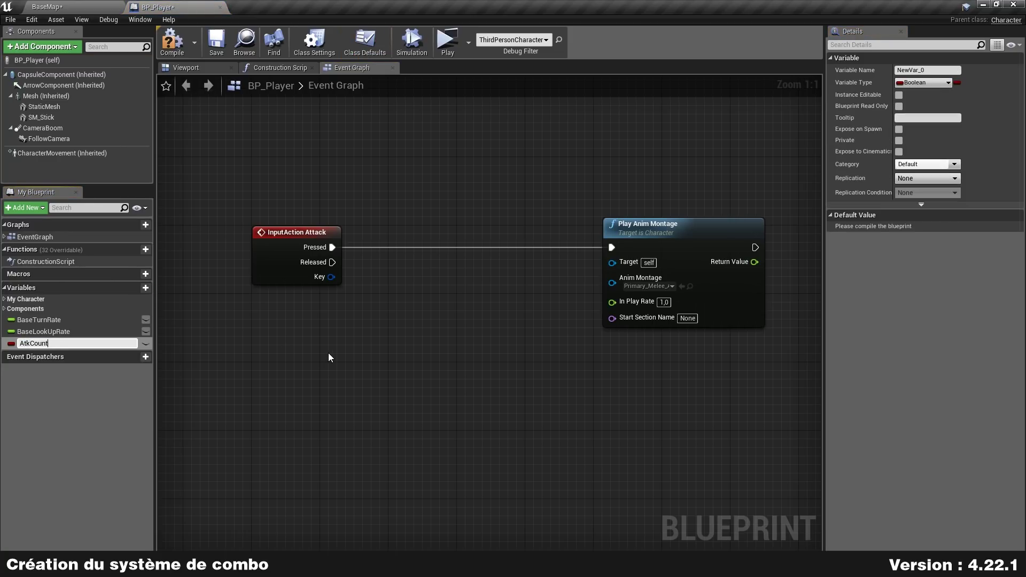
pyautogui.press('Return')
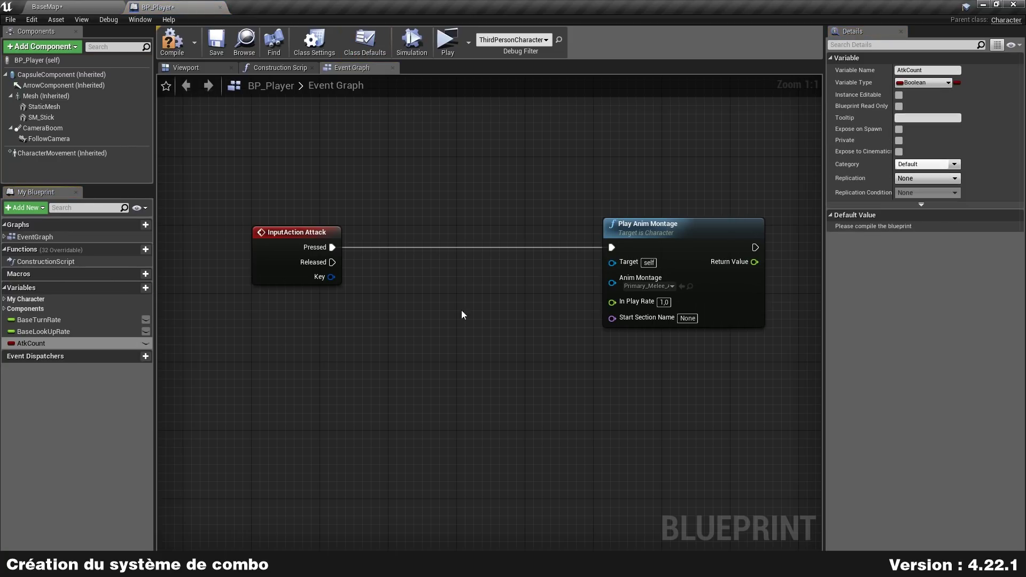
pyautogui.click(960, 86)
pyautogui.click(928, 84)
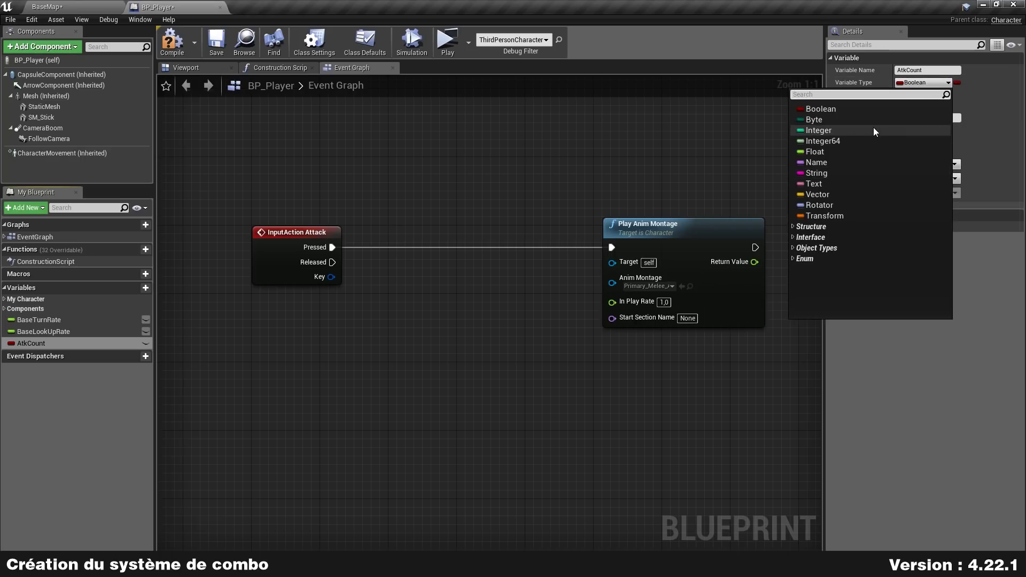
pyautogui.click(874, 129)
pyautogui.click(171, 42)
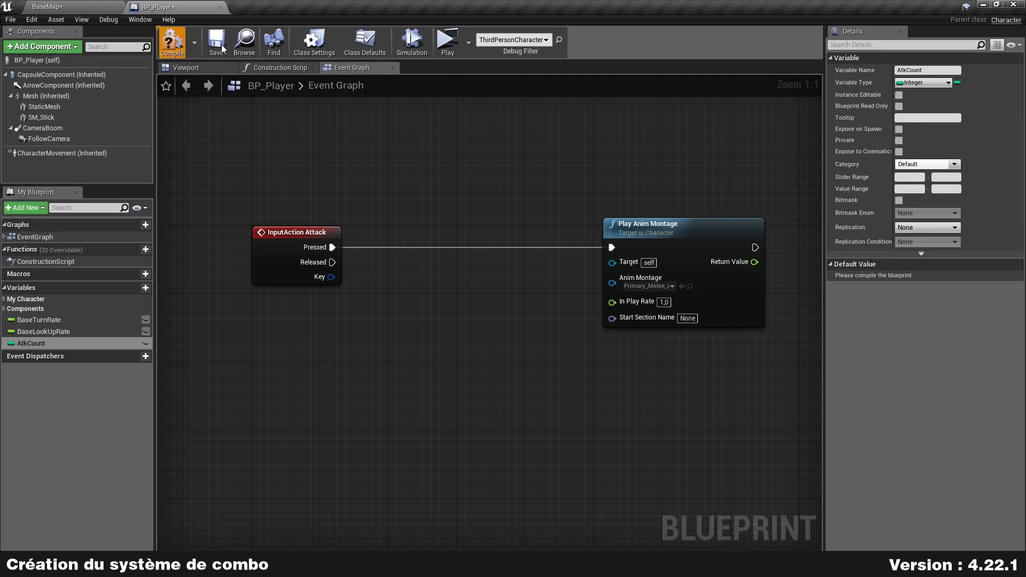
pyautogui.click(217, 43)
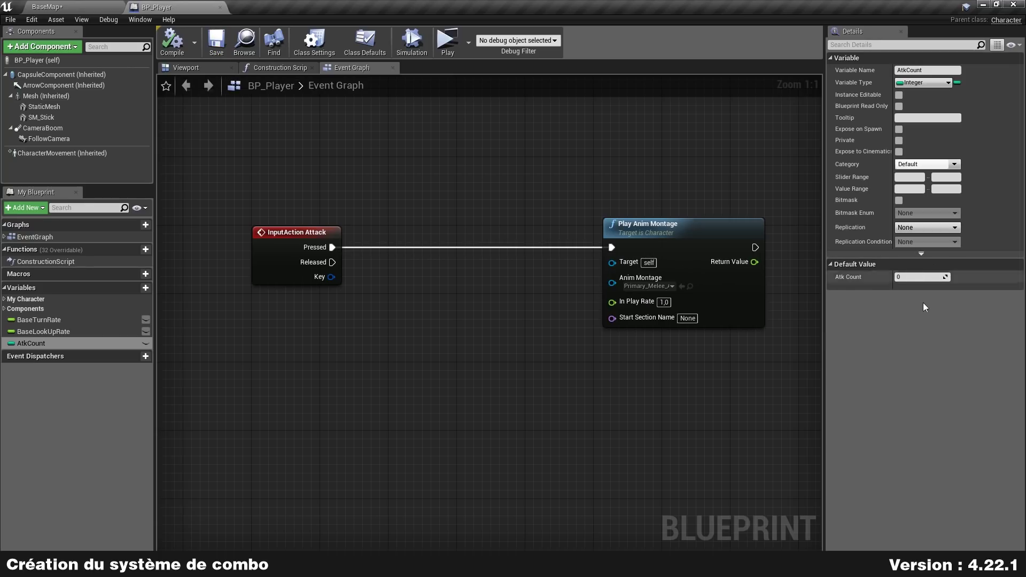
# Browse the Primary_Melee attack animations in the Attacks folder, then return to BP_Player's Event Graph
pyautogui.click(58, 7)
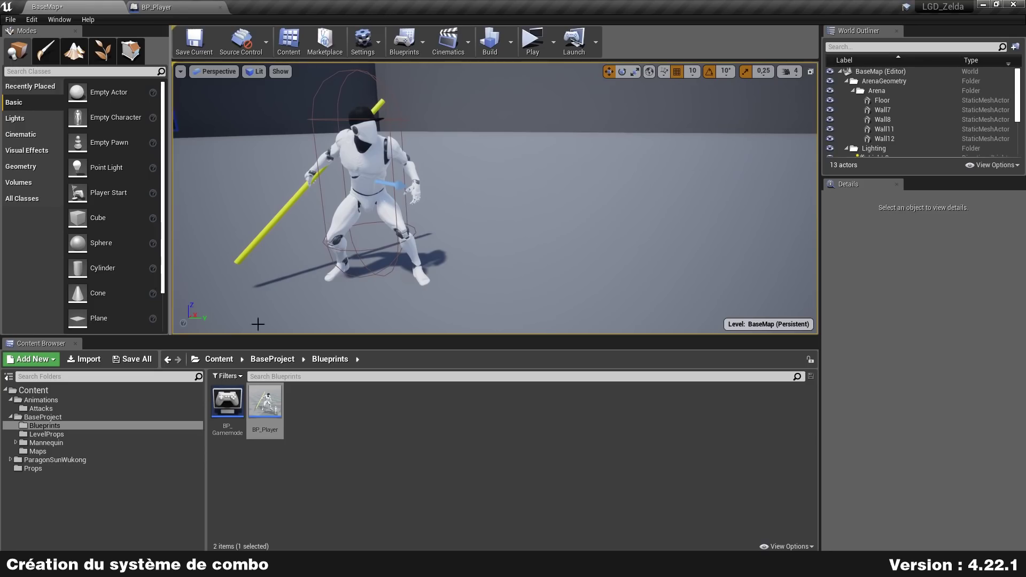
pyautogui.click(40, 408)
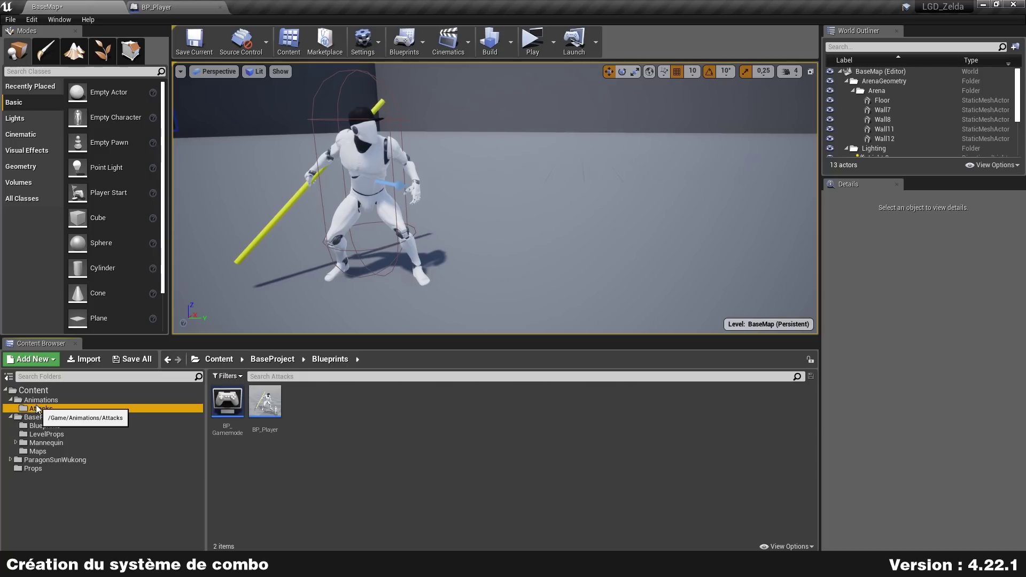
pyautogui.click(354, 512)
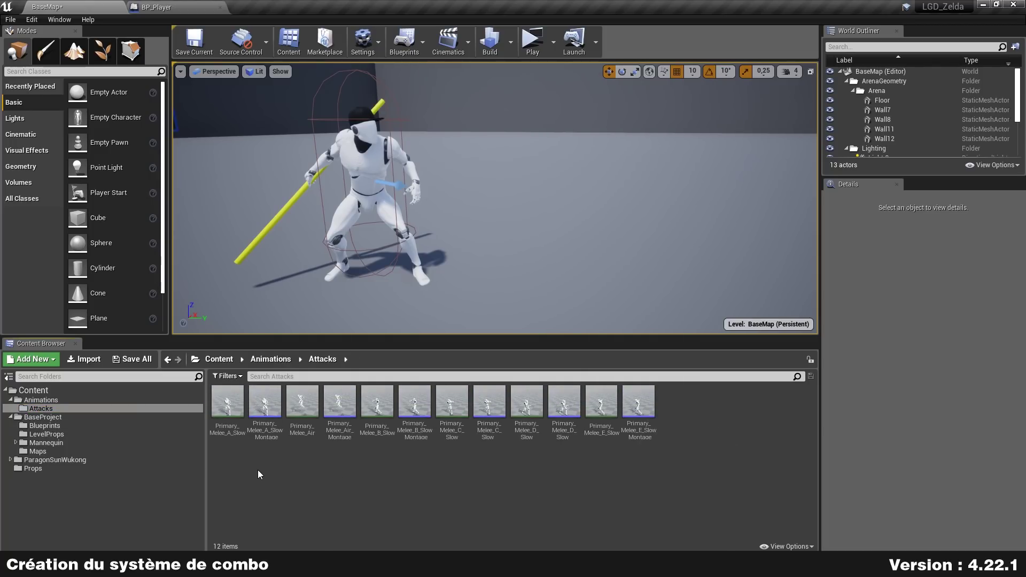
pyautogui.click(226, 416)
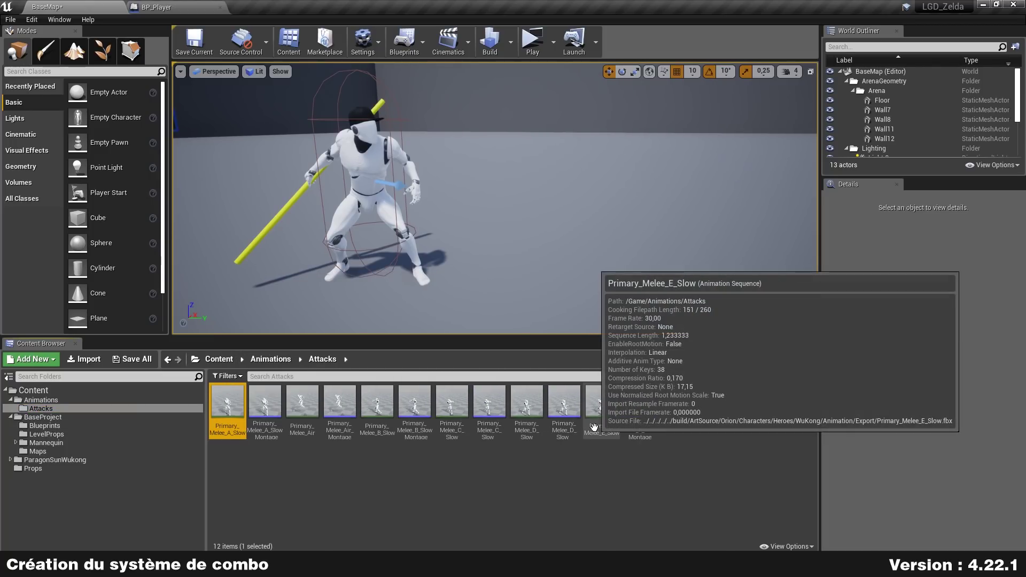
pyautogui.keyDown('shift'); pyautogui.click(595, 434); pyautogui.keyUp('shift')
pyautogui.click(527, 516)
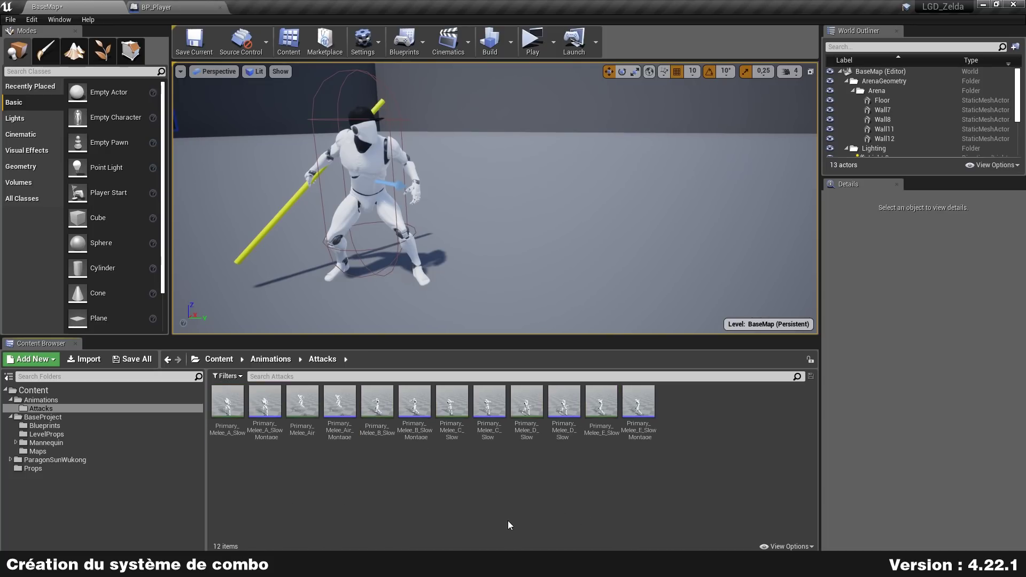
pyautogui.click(160, 7)
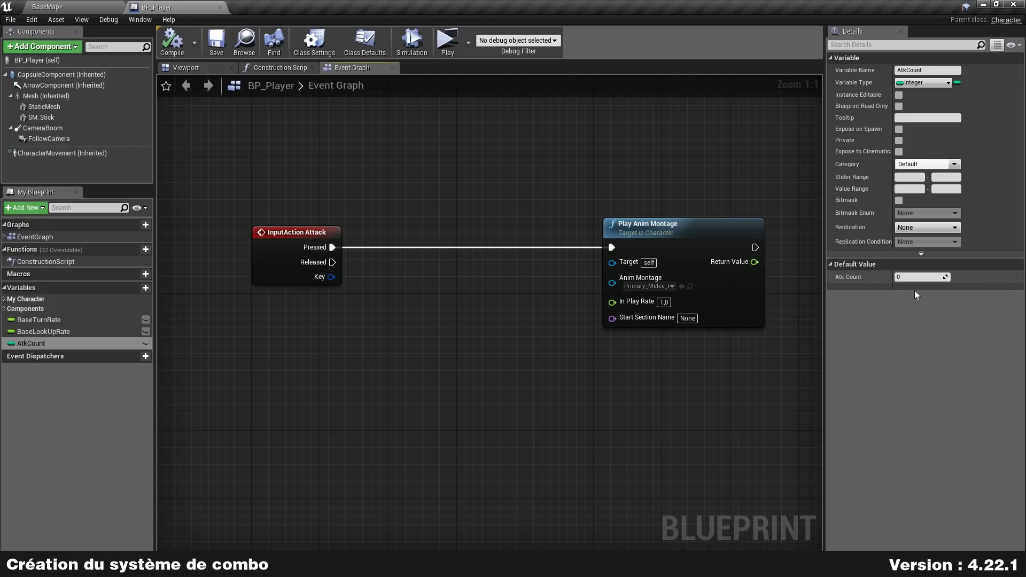
# Create an Atacks variable typed as an Anim Montage Object Reference array and compile BP_Player
pyautogui.click(145, 287)
pyautogui.write('Atacks')
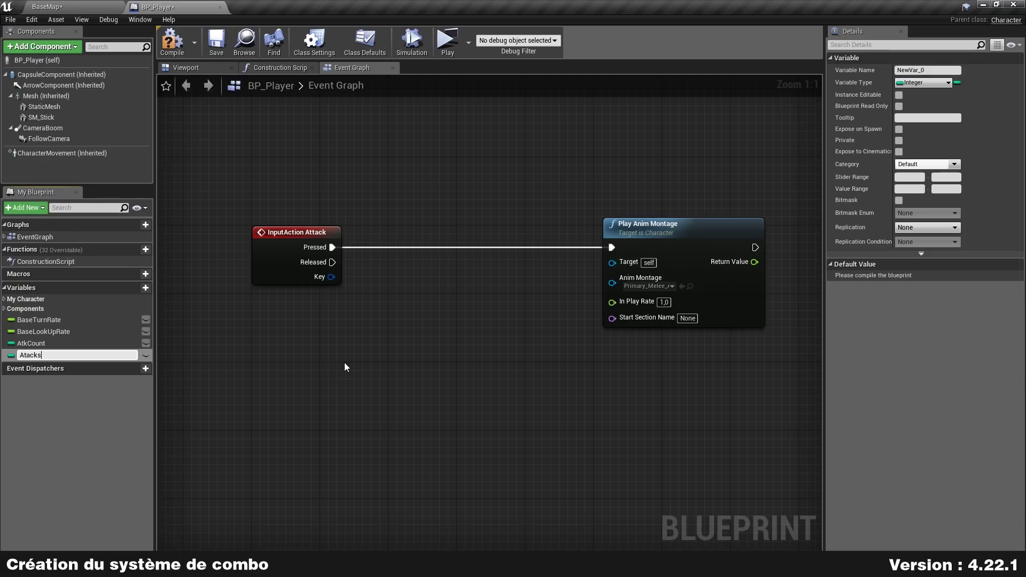
pyautogui.press('Return')
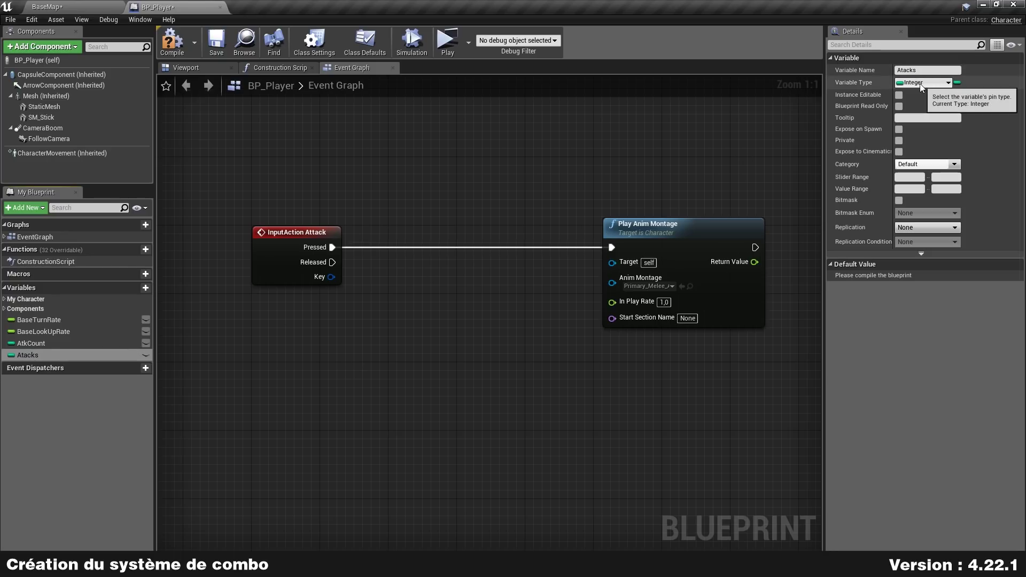
pyautogui.click(920, 84)
pyautogui.write('anim')
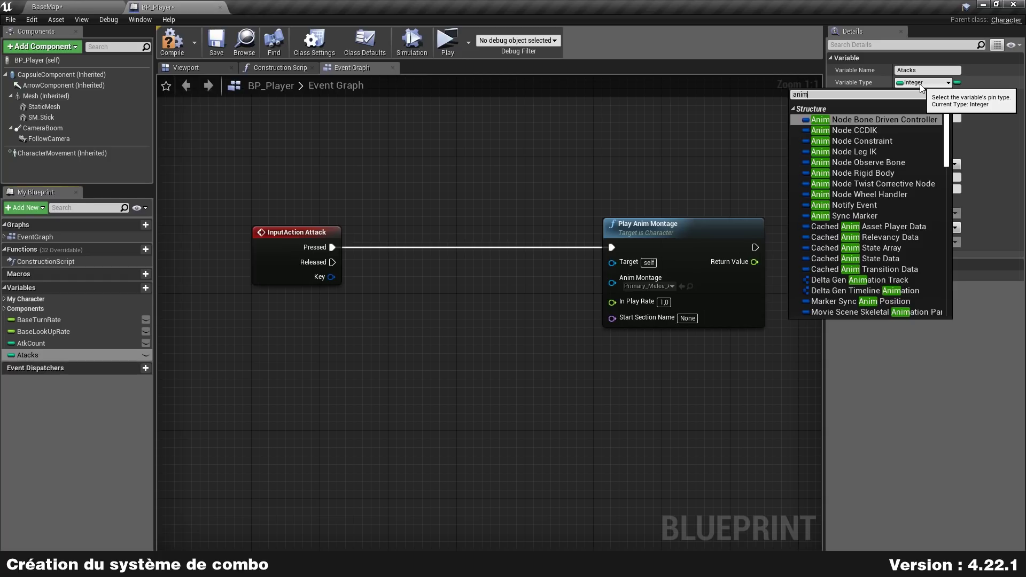
pyautogui.write(' montage')
pyautogui.press('Return')
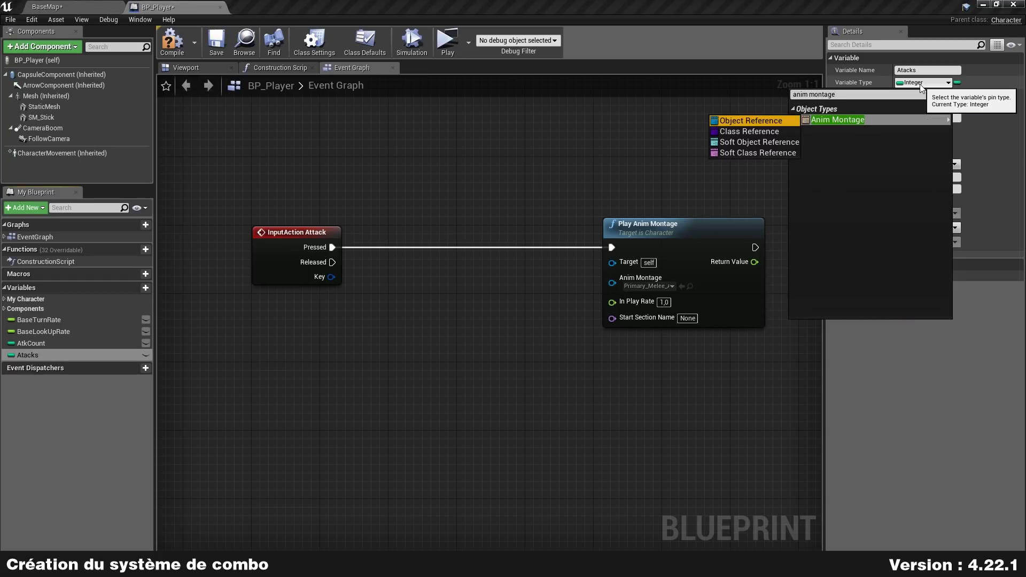
pyautogui.press('Return')
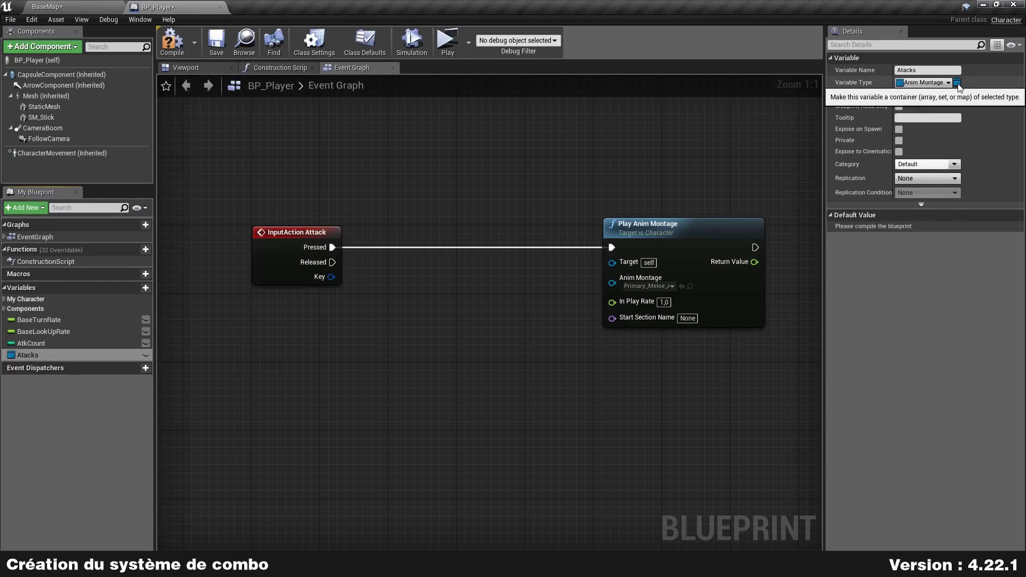
pyautogui.click(958, 84)
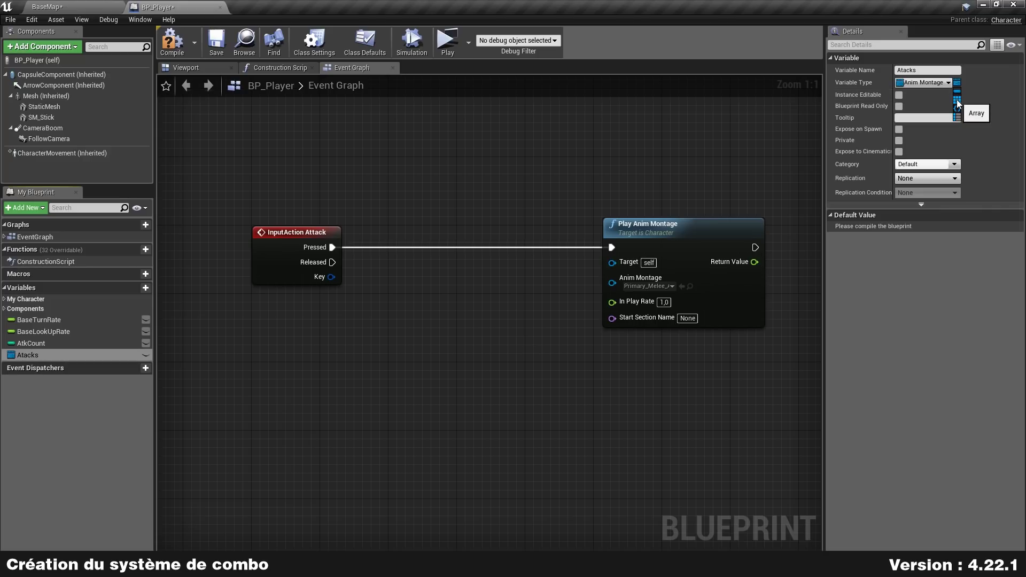
pyautogui.click(958, 104)
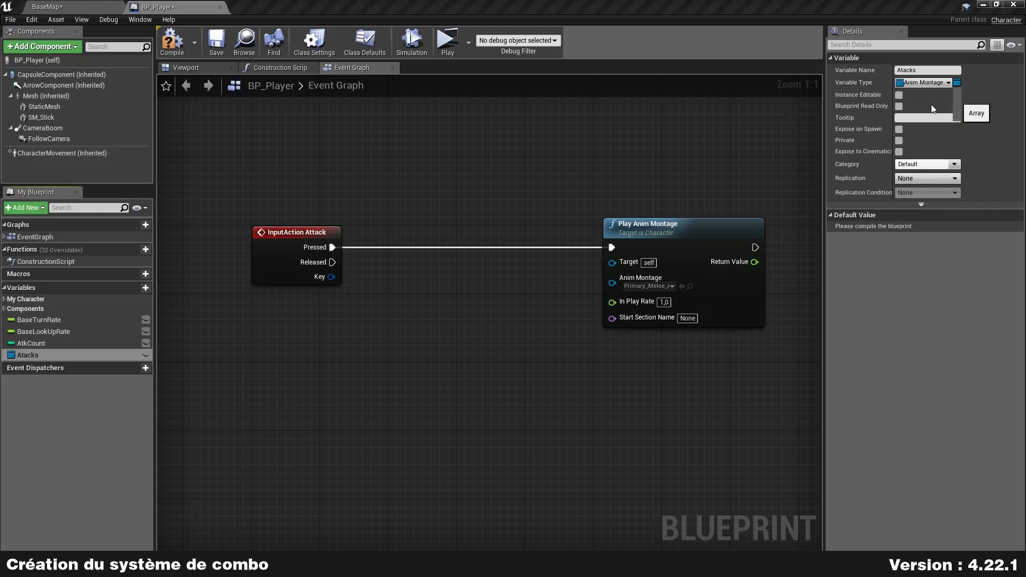
pyautogui.click(160, 37)
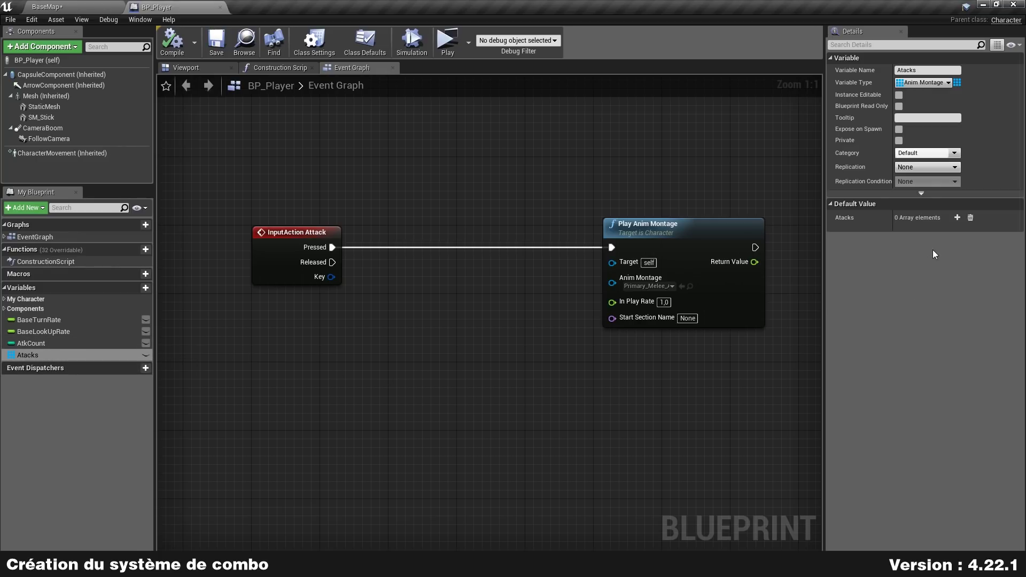
# Add five elements to the Atacks default array
pyautogui.click(957, 219)
pyautogui.click(957, 219)
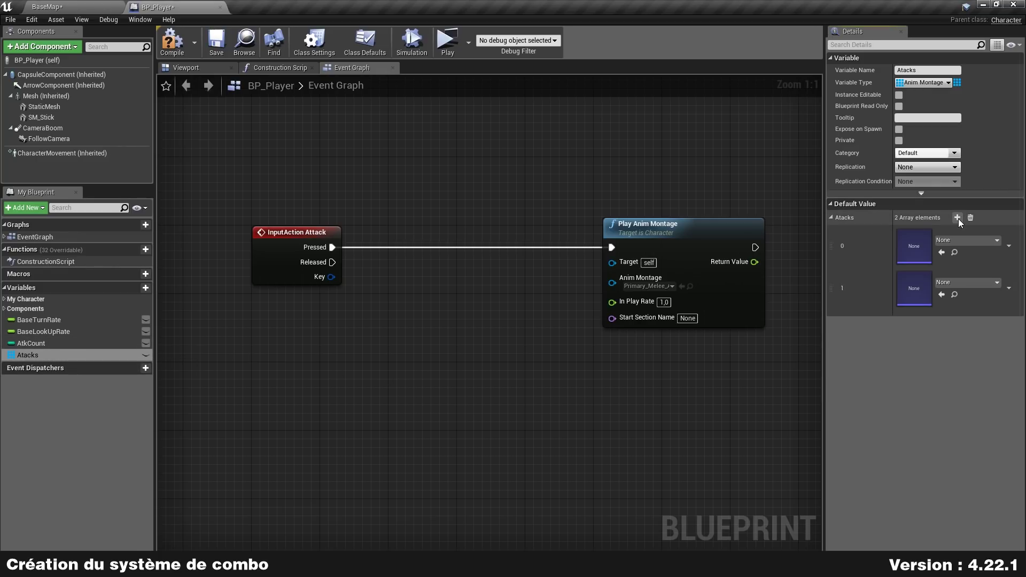
pyautogui.click(957, 219)
pyautogui.click(958, 219)
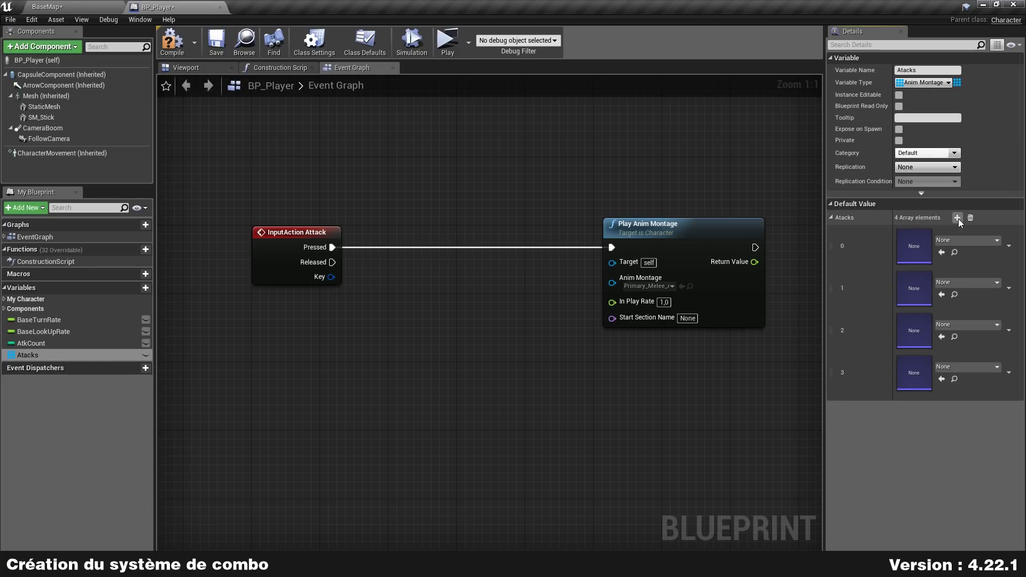
pyautogui.click(958, 219)
# Assign Primary_Melee_A through E_Slow_Montage to elements 0–4, then save BP_Player
pyautogui.click(980, 239)
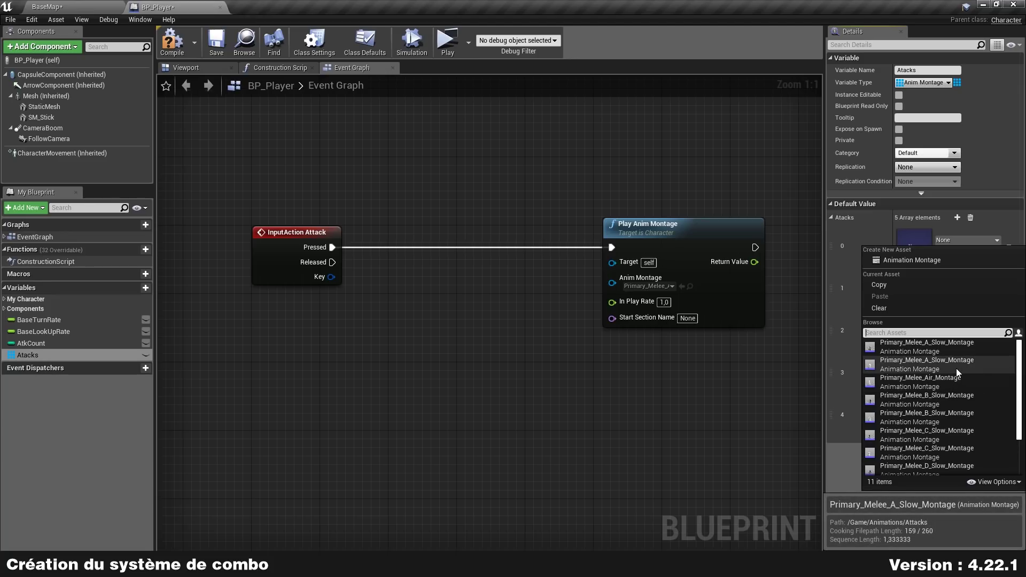
pyautogui.click(916, 367)
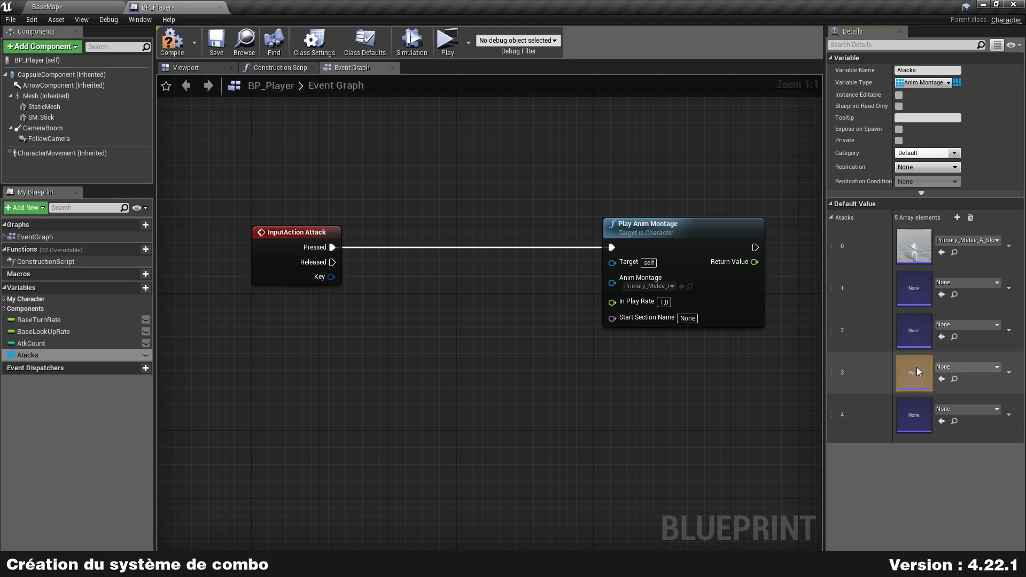
pyautogui.click(968, 283)
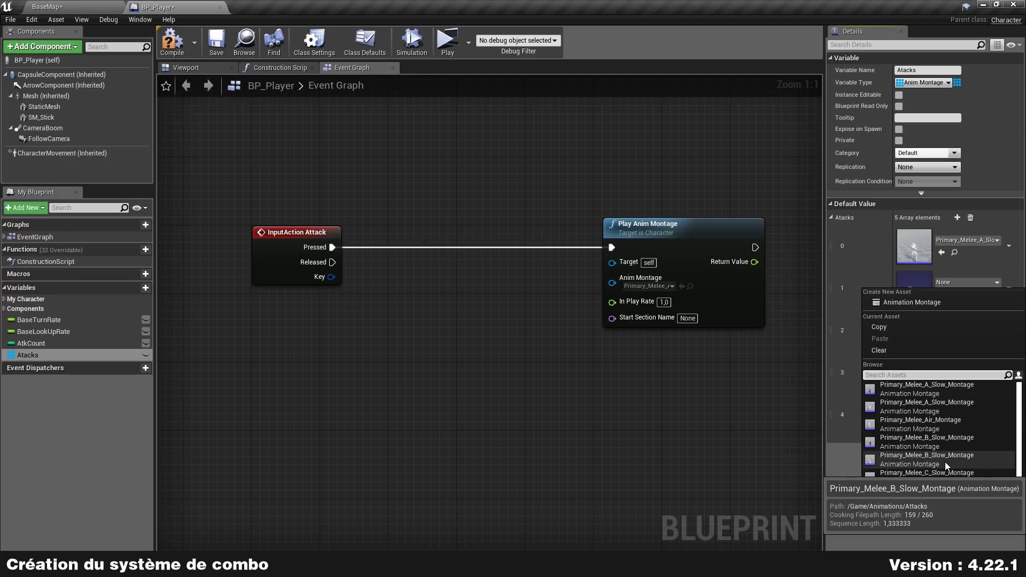
pyautogui.click(928, 463)
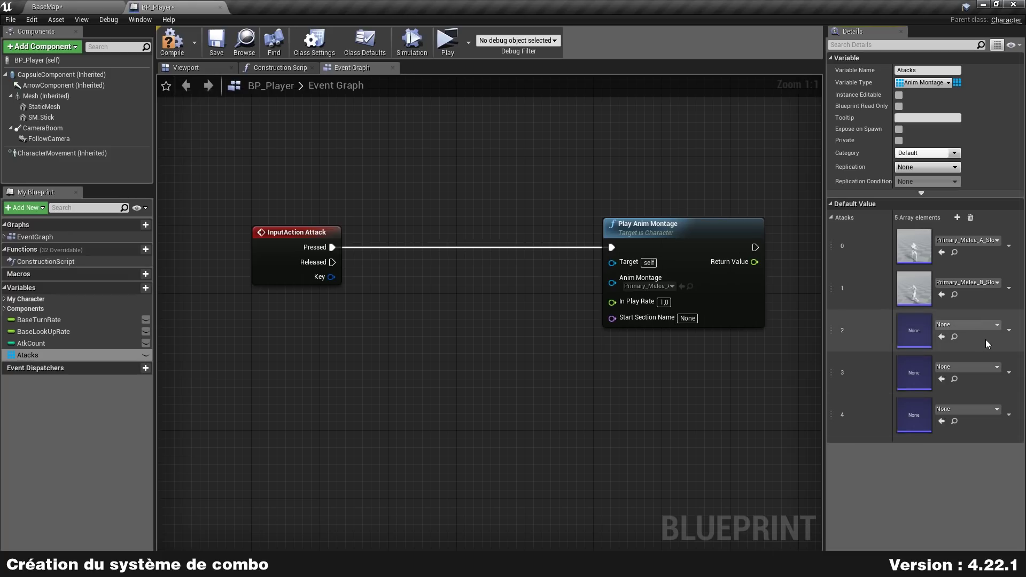
pyautogui.click(982, 325)
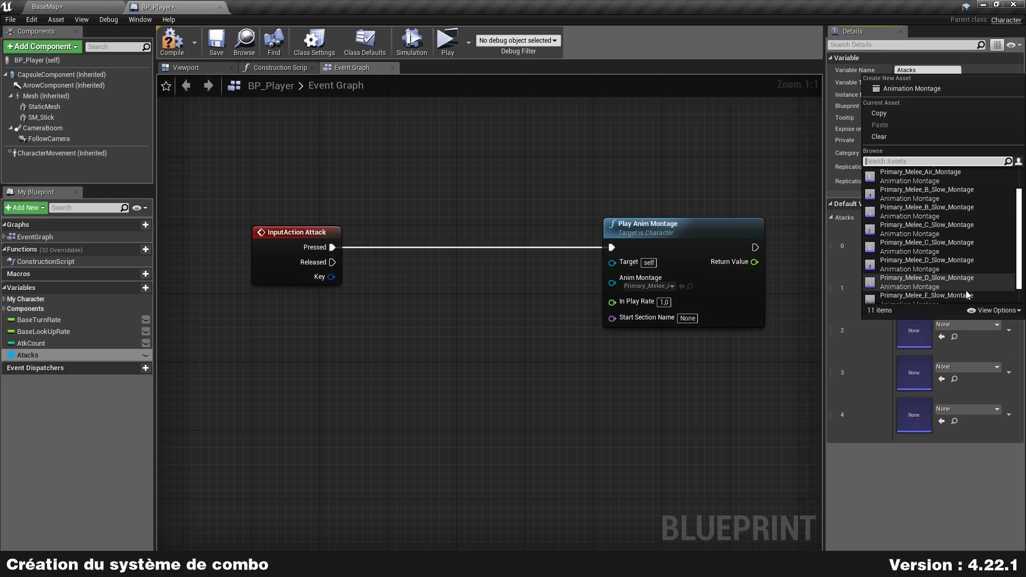
pyautogui.click(966, 287)
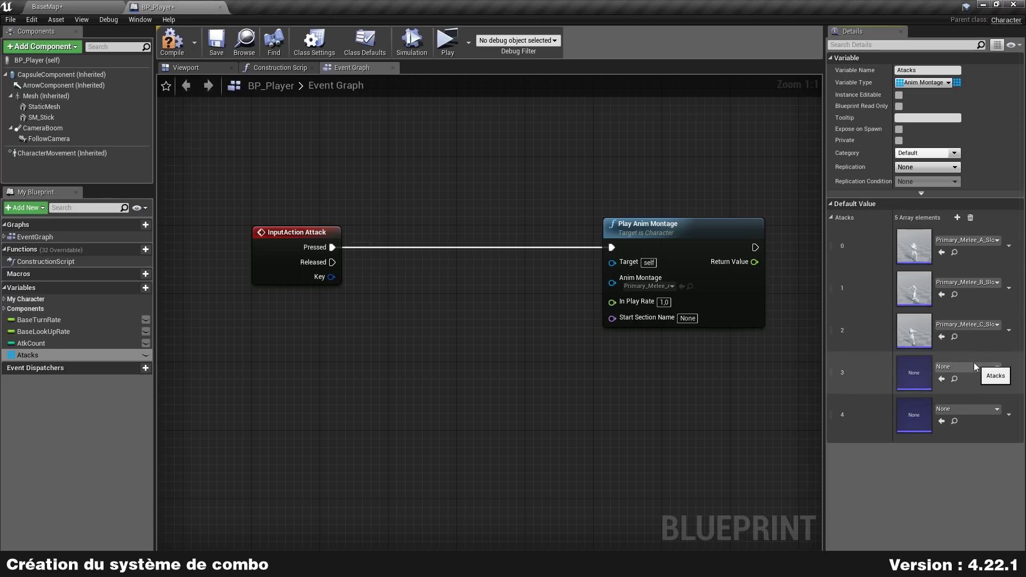
pyautogui.click(974, 366)
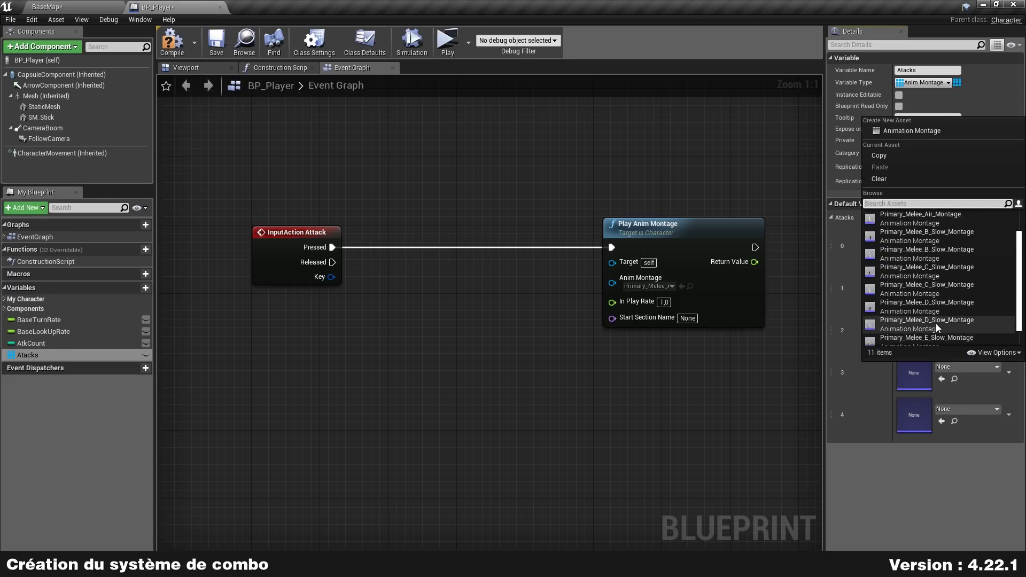
pyautogui.click(936, 323)
pyautogui.click(957, 409)
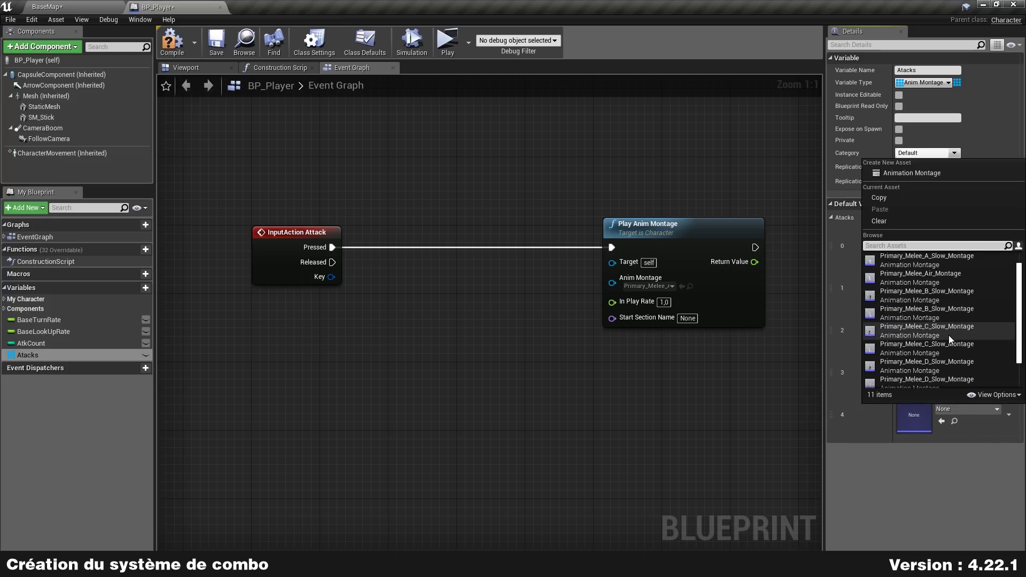
pyautogui.scroll(-3, 948, 335)
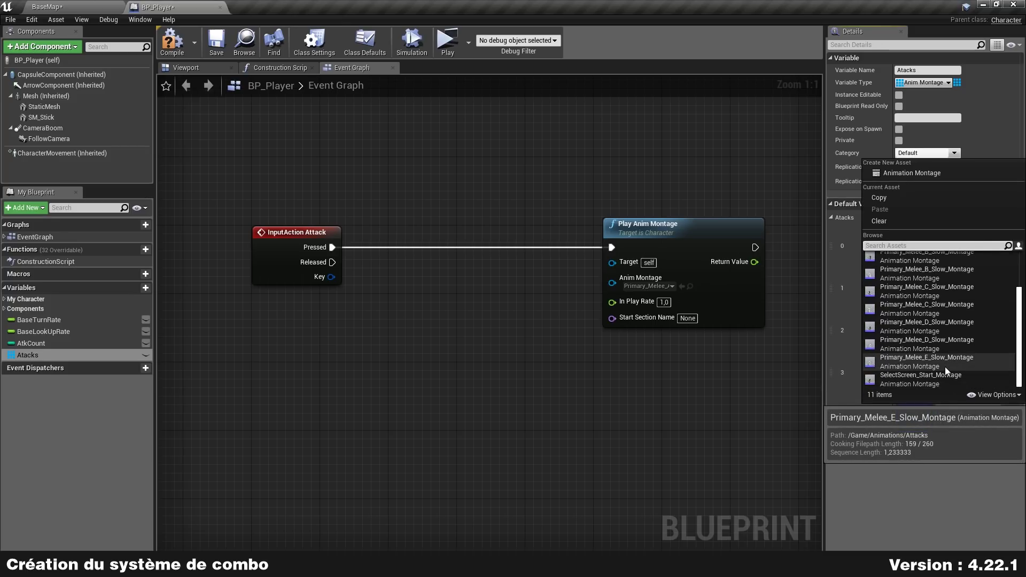
pyautogui.click(945, 366)
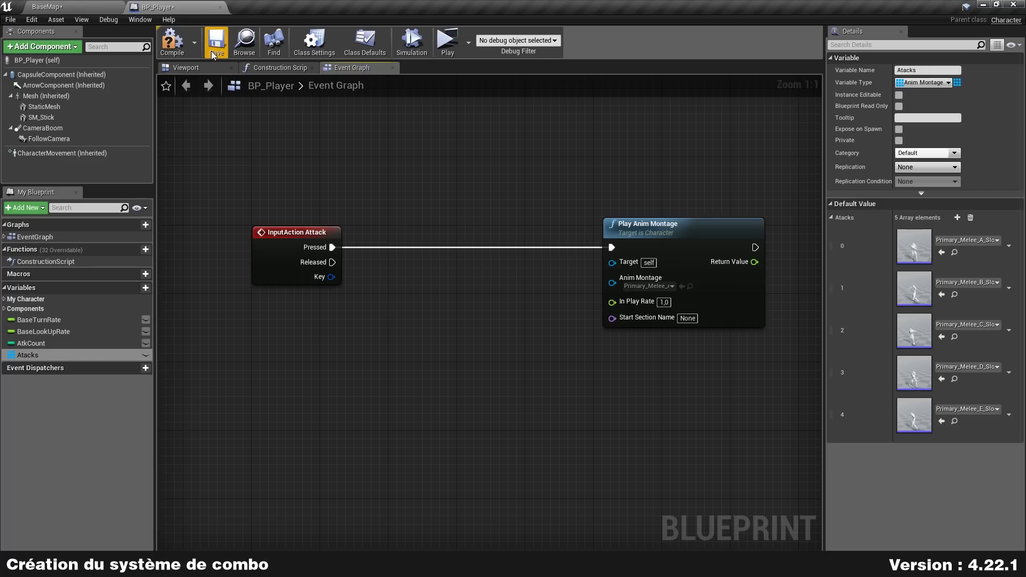
pyautogui.click(214, 48)
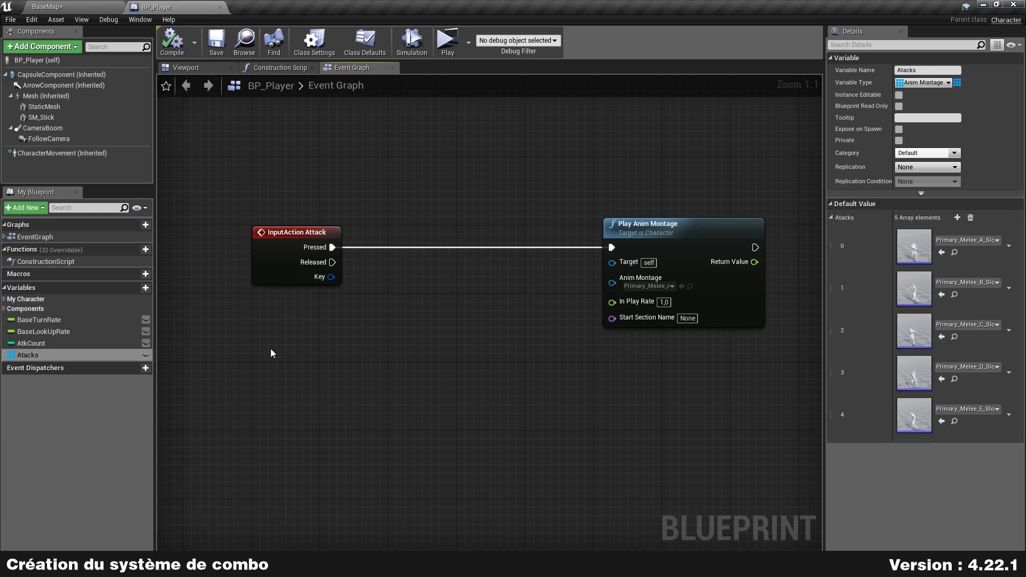
# Place an Atacks getter and add an array GET node fed by it
pyautogui.moveTo(271, 354); pyautogui.dragTo(656, 209)
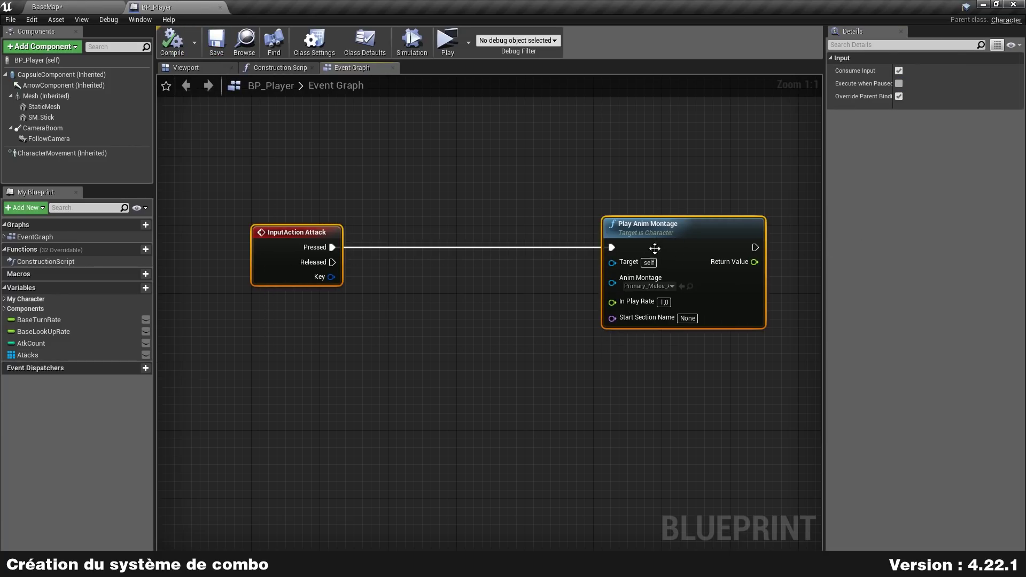
pyautogui.moveTo(583, 194); pyautogui.dragTo(490, 178, button='right')
pyautogui.click(363, 313)
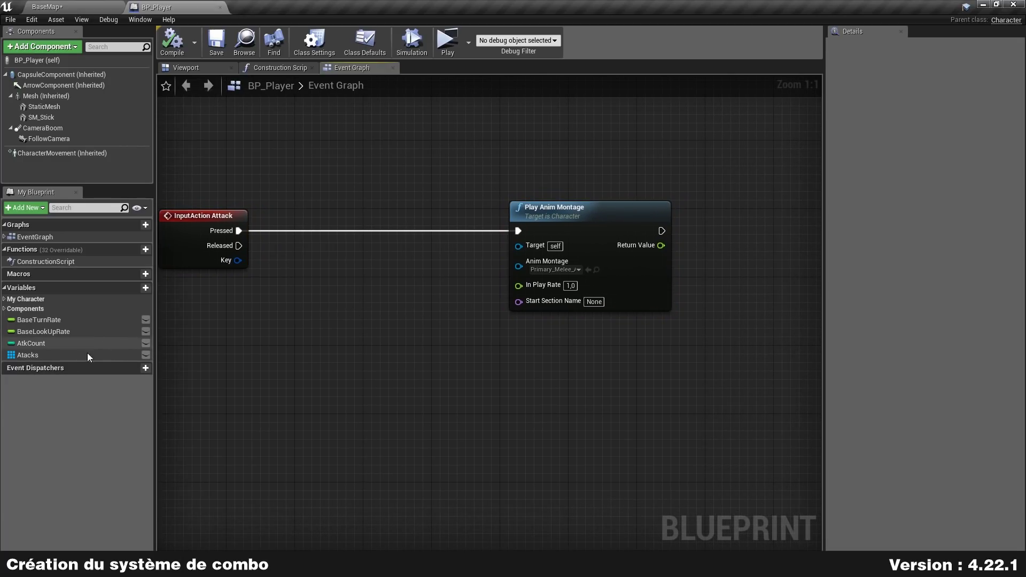
pyautogui.keyDown('ctrl'); pyautogui.moveTo(28, 356); pyautogui.dragTo(280, 259); pyautogui.keyUp('ctrl')
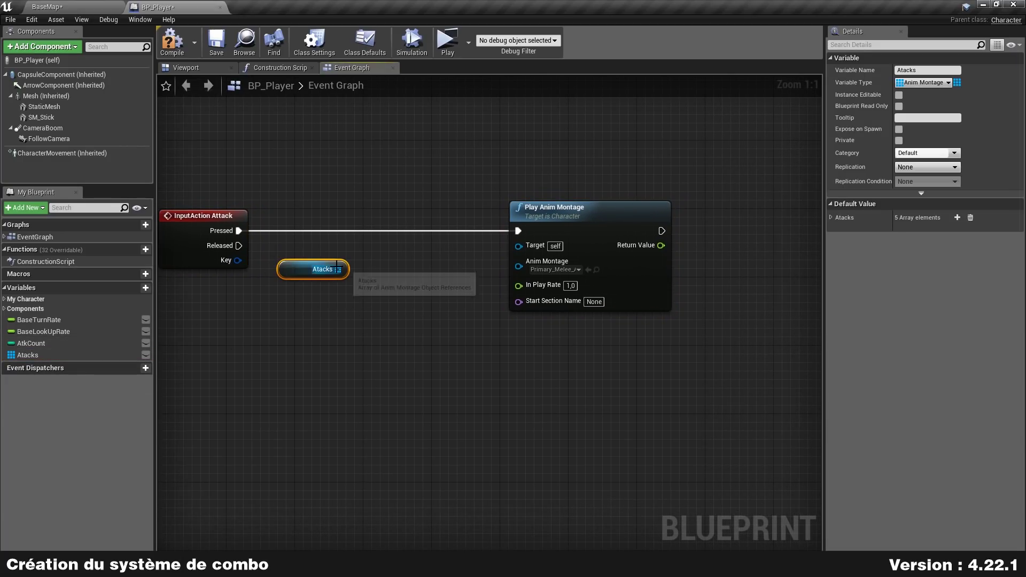
pyautogui.moveTo(338, 269); pyautogui.dragTo(369, 304)
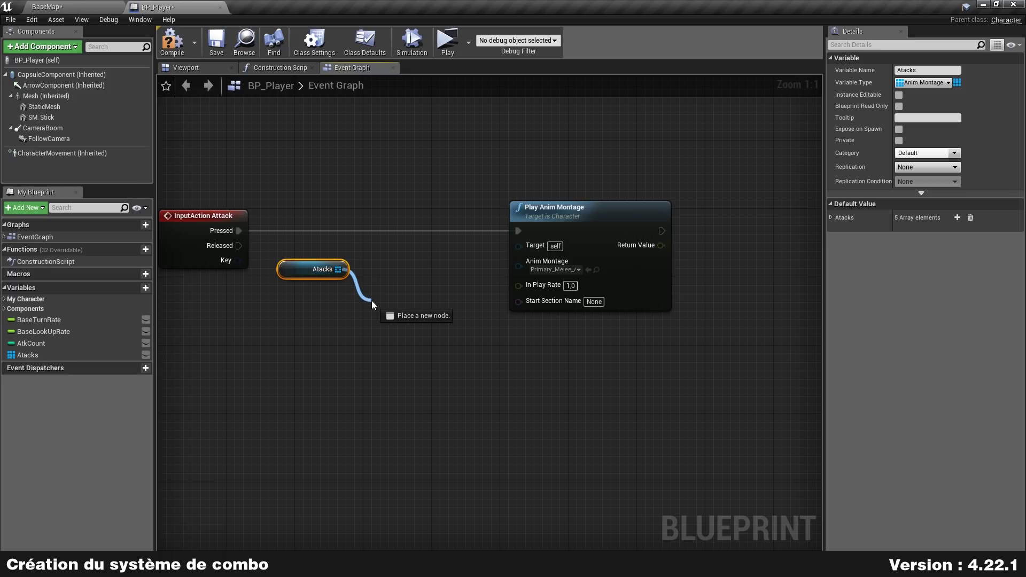
pyautogui.write('get')
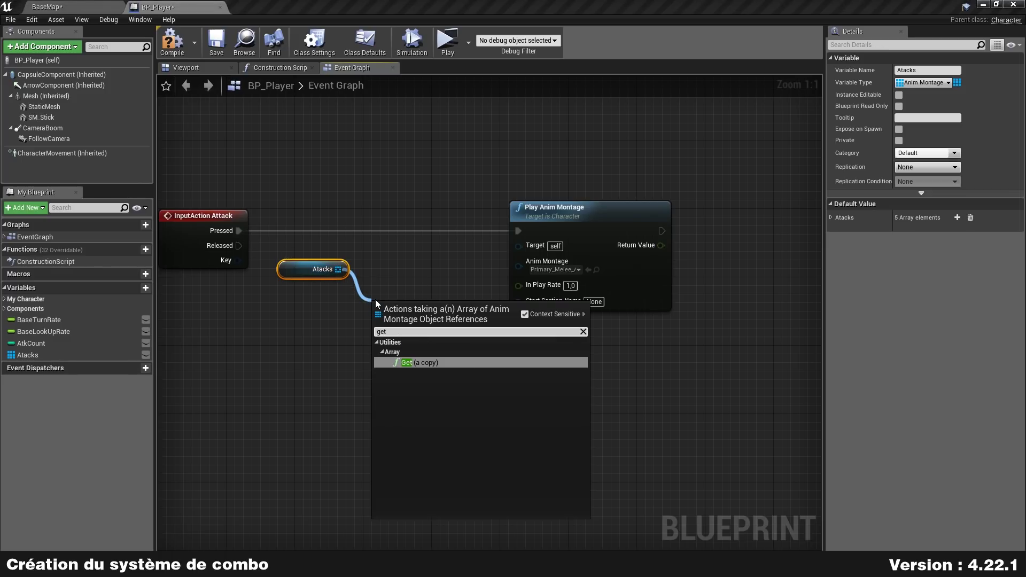
pyautogui.press('Return')
# Use AtkCount as the GET index and wire the montage into Play Anim Montage
pyautogui.moveTo(65, 343)
pyautogui.mouseDown()
pyautogui.moveTo(391, 332)
pyautogui.moveTo(519, 261)
pyautogui.mouseUp()
pyautogui.moveTo(438, 281); pyautogui.dragTo(472, 255)
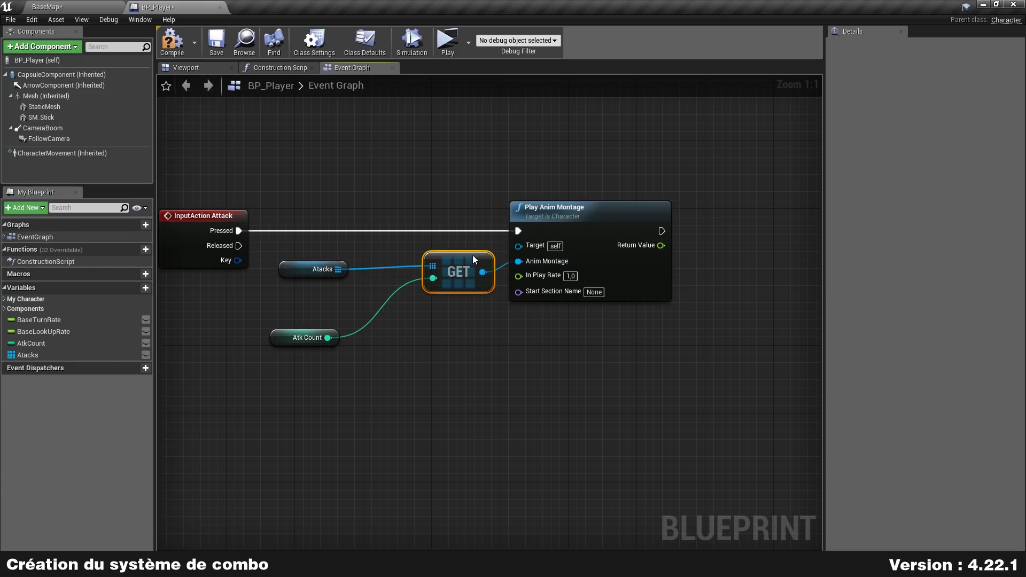
pyautogui.moveTo(292, 279); pyautogui.dragTo(339, 276)
pyautogui.moveTo(279, 334); pyautogui.dragTo(330, 291)
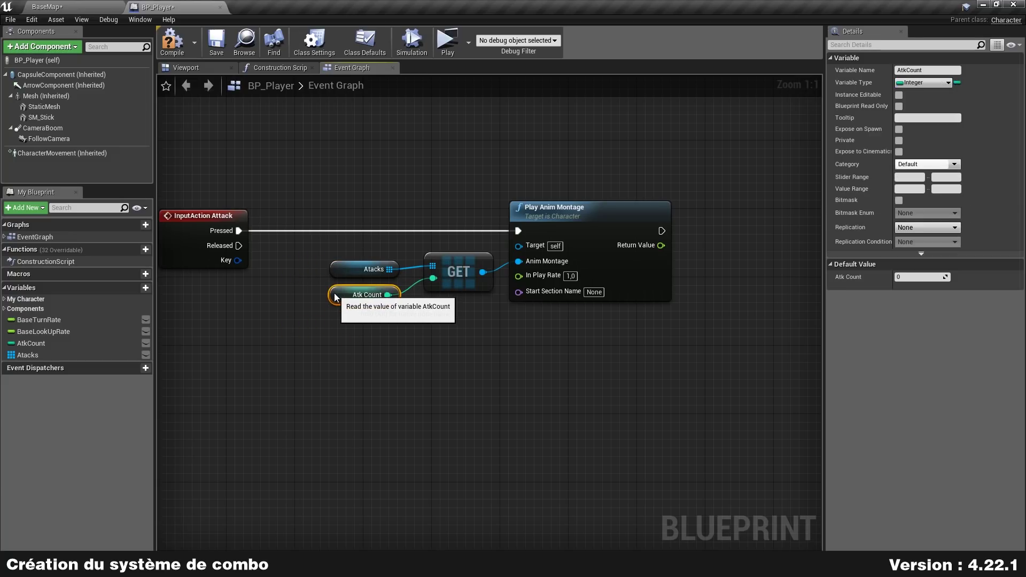
pyautogui.click(335, 334)
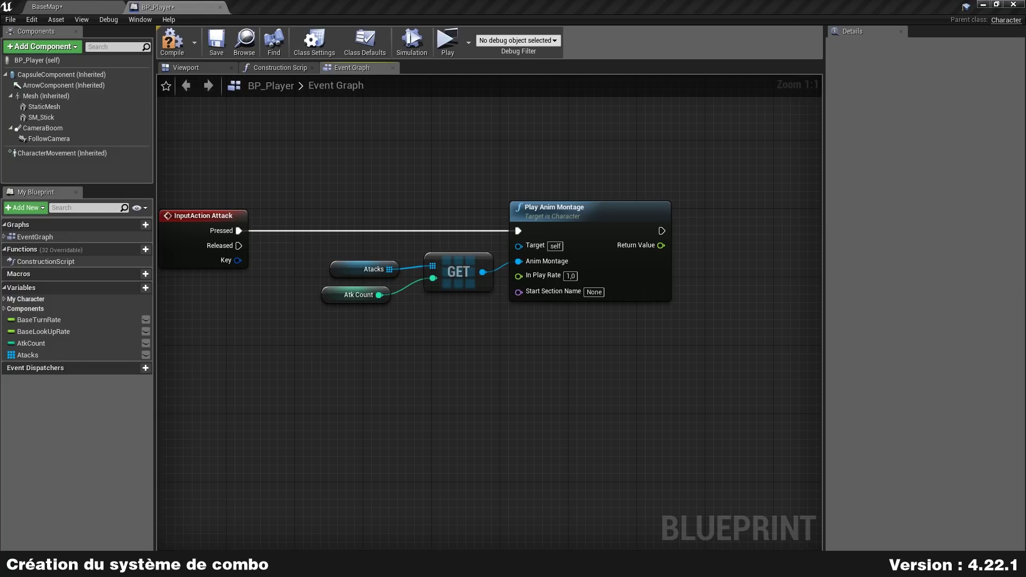
pyautogui.moveTo(631, 310); pyautogui.dragTo(356, 315, button='right')
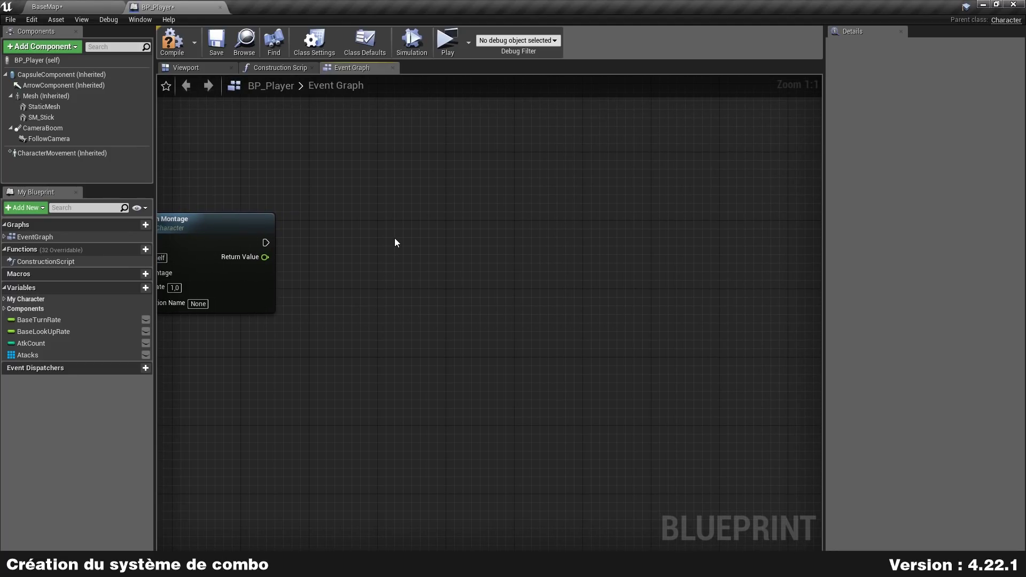
# Add a Branch after Play Anim Montage's execution output
pyautogui.click(394, 239)
pyautogui.moveTo(266, 242); pyautogui.dragTo(337, 242)
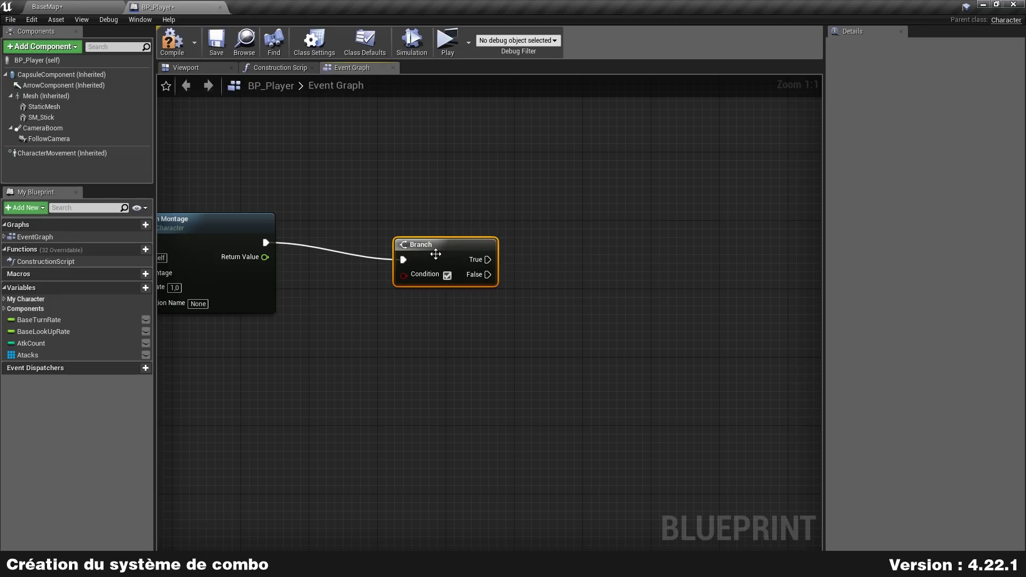
pyautogui.moveTo(436, 254); pyautogui.dragTo(462, 237)
pyautogui.click(461, 303)
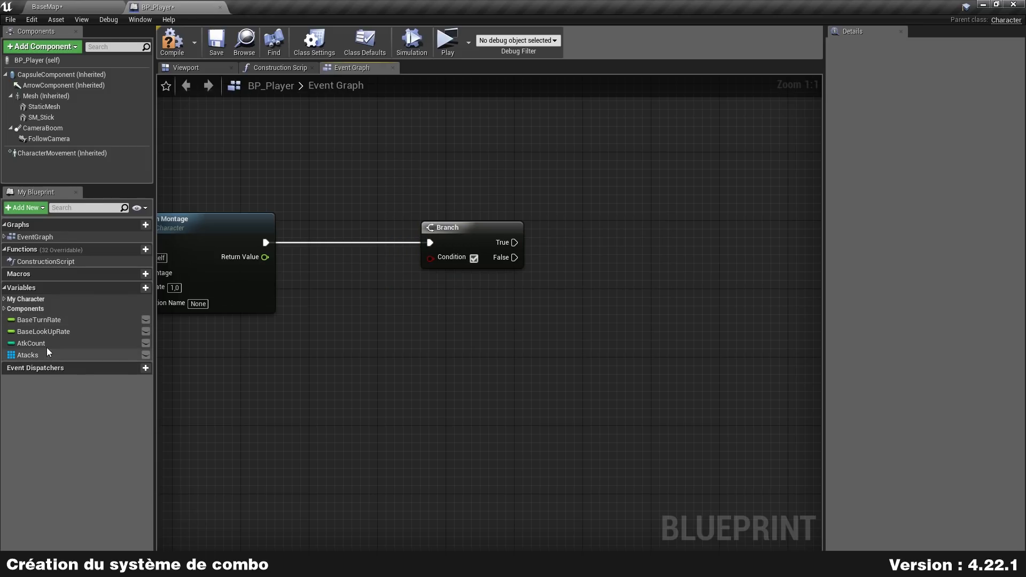
# Add an Atk Count getter feeding a greater-or-equal (>=) comparison node
pyautogui.moveTo(47, 345); pyautogui.dragTo(230, 320)
pyautogui.keyDown('ctrl'); pyautogui.moveTo(303, 286); pyautogui.dragTo(456, 287); pyautogui.keyUp('ctrl')
pyautogui.click(513, 348)
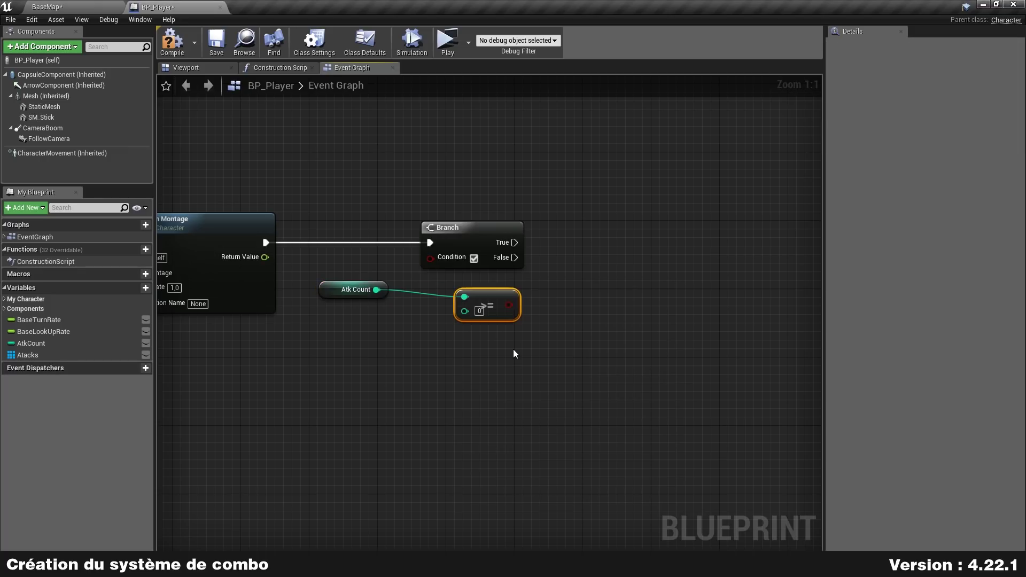
pyautogui.moveTo(490, 302)
pyautogui.mouseDown()
pyautogui.moveTo(440, 294)
pyautogui.moveTo(458, 296)
pyautogui.mouseUp()
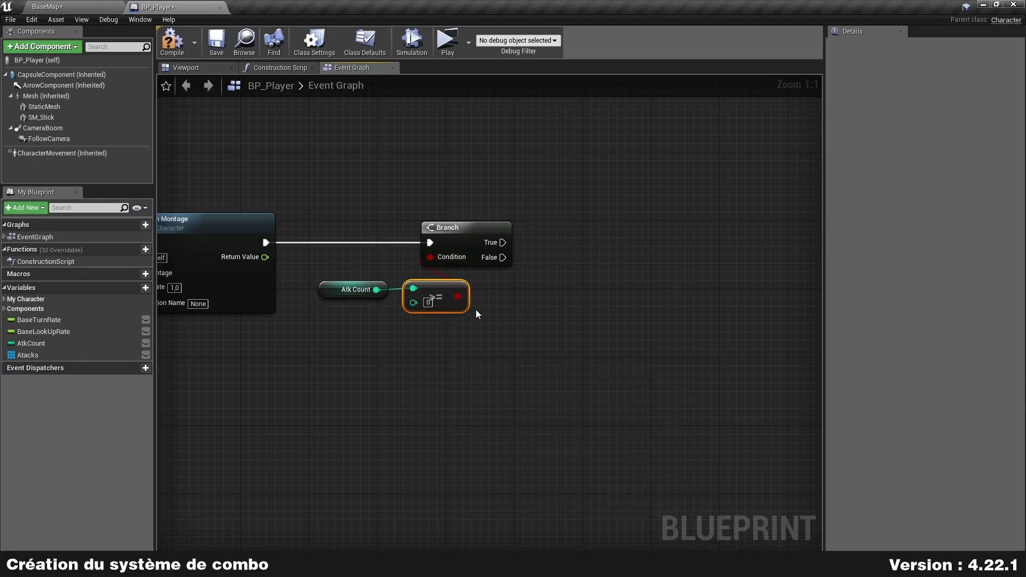
# Feed the LENGTH of Atacks into the comparison, replacing a mistaken GET node
pyautogui.moveTo(46, 355)
pyautogui.mouseDown()
pyautogui.moveTo(251, 364)
pyautogui.moveTo(374, 348)
pyautogui.mouseUp()
pyautogui.write('get')
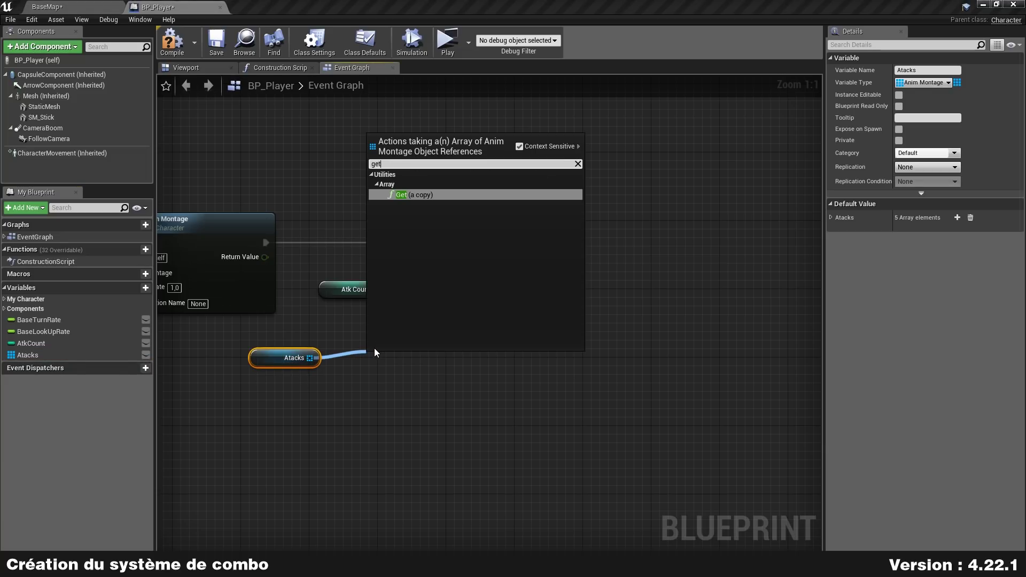
pyautogui.press('Return')
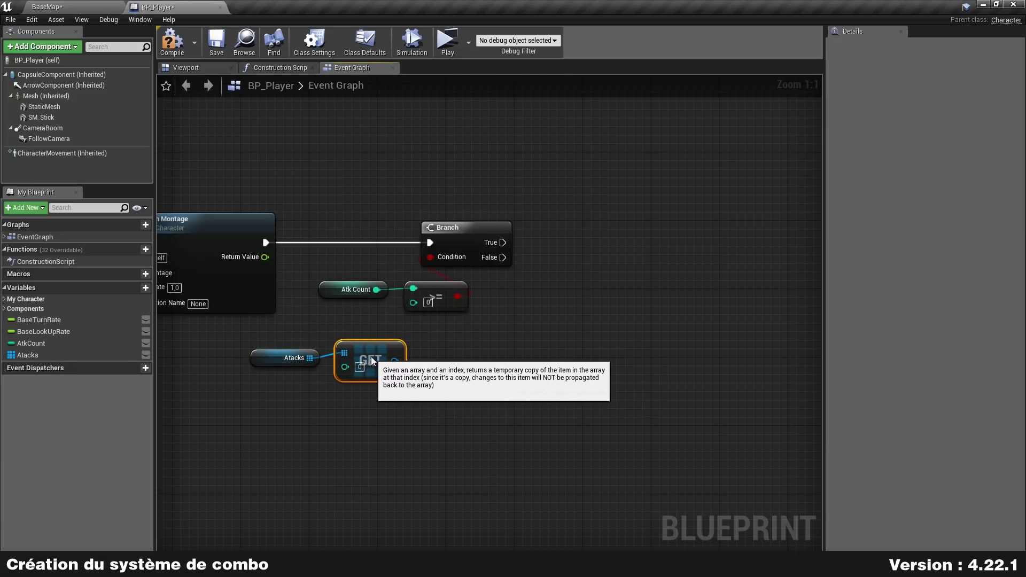
pyautogui.moveTo(395, 361)
pyautogui.mouseDown()
pyautogui.moveTo(417, 302)
pyautogui.moveTo(396, 374)
pyautogui.mouseUp()
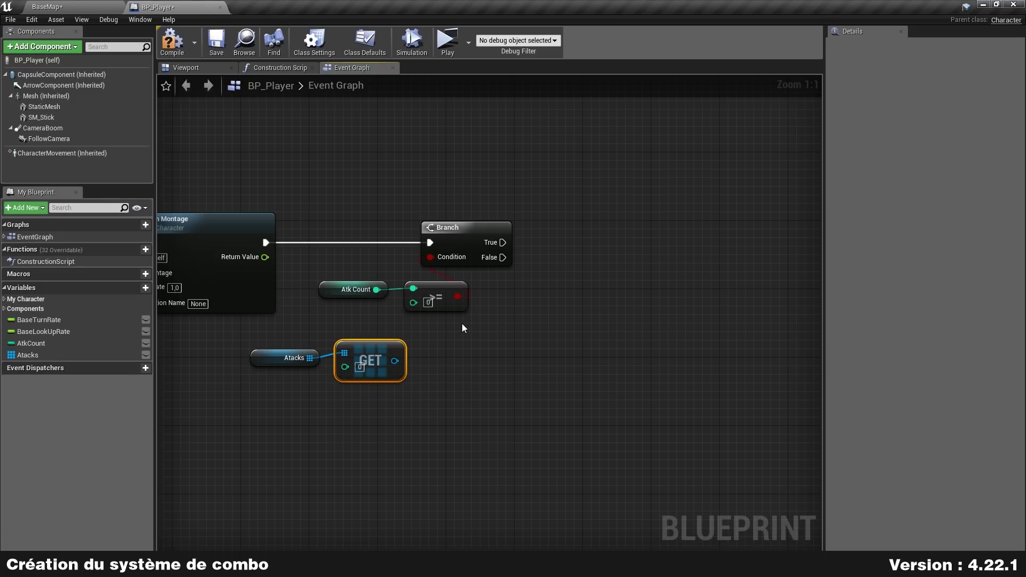
pyautogui.press('Delete')
pyautogui.moveTo(310, 358); pyautogui.dragTo(377, 350)
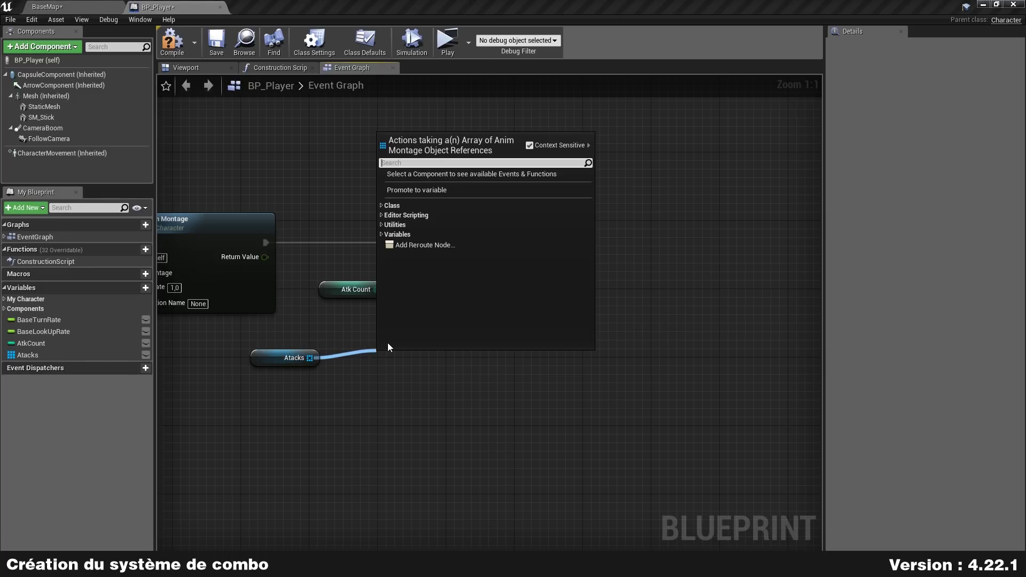
pyautogui.write('length')
pyautogui.press('Return')
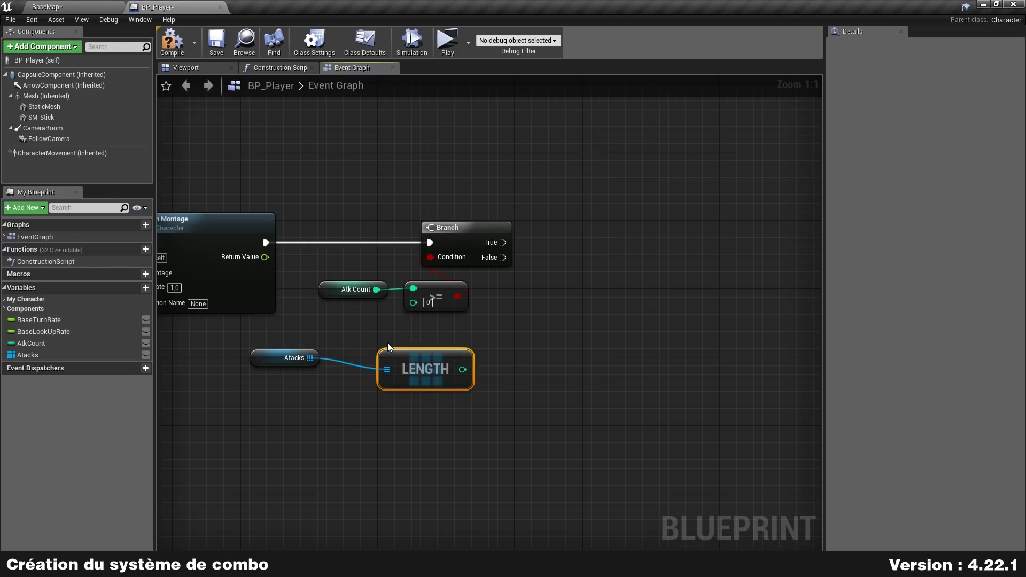
pyautogui.moveTo(407, 362)
pyautogui.mouseDown()
pyautogui.moveTo(358, 354)
pyautogui.moveTo(413, 302)
pyautogui.mouseUp()
pyautogui.moveTo(319, 412); pyautogui.dragTo(382, 347)
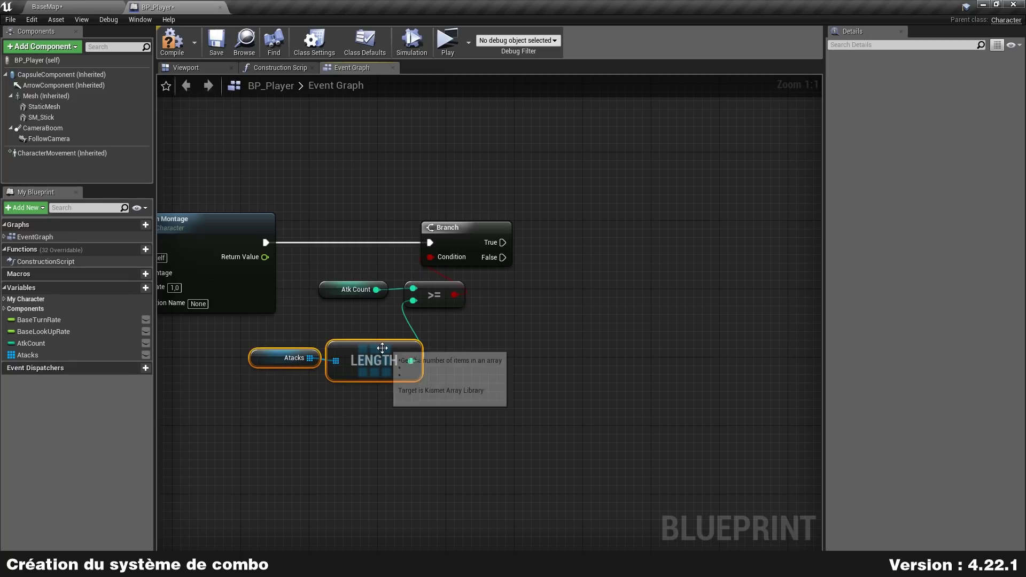
pyautogui.click(575, 335)
# Connect the Branch True output to a SET Atk Count node set to 0
pyautogui.moveTo(565, 333); pyautogui.dragTo(508, 336, button='right')
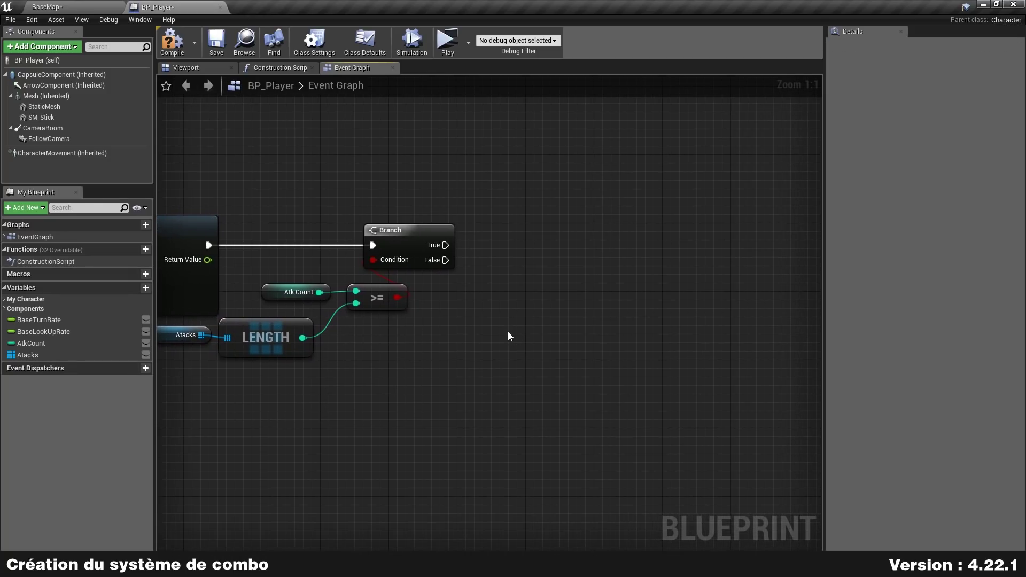
pyautogui.moveTo(31, 343); pyautogui.dragTo(489, 215)
pyautogui.click(508, 233)
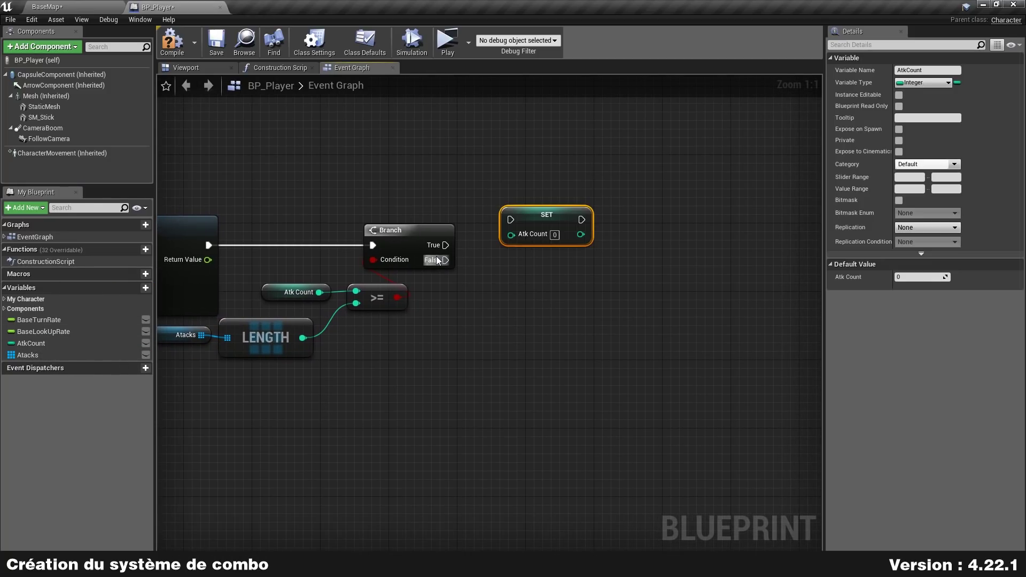
pyautogui.moveTo(445, 245)
pyautogui.mouseDown()
pyautogui.moveTo(517, 222)
pyautogui.moveTo(544, 197)
pyautogui.mouseUp()
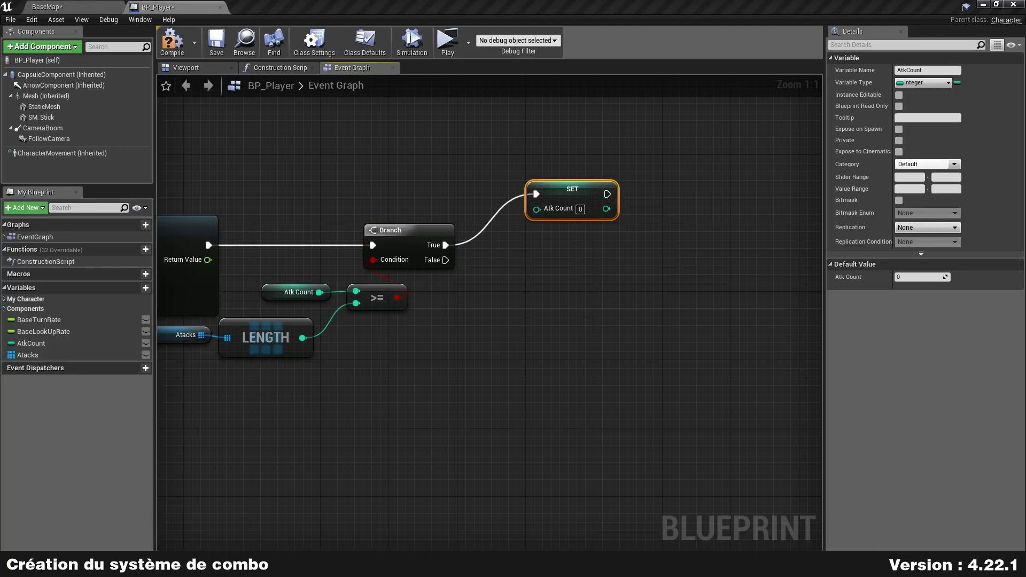
# Connect the Branch False output to an Increment Int node on Atk Count
pyautogui.moveTo(31, 343)
pyautogui.mouseDown()
pyautogui.moveTo(474, 340)
pyautogui.moveTo(588, 284)
pyautogui.mouseUp()
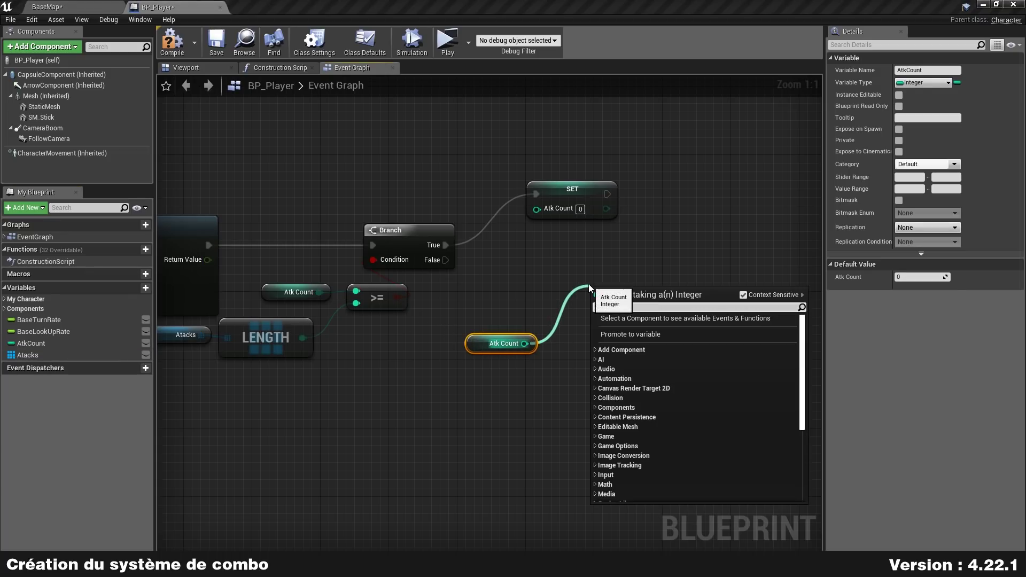
pyautogui.write('incre')
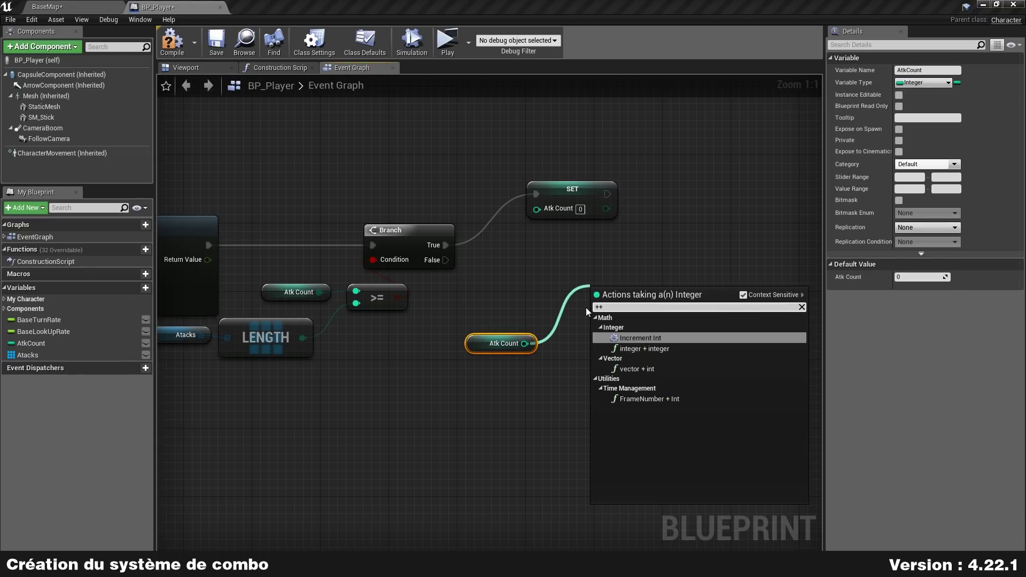
pyautogui.click(638, 335)
pyautogui.moveTo(619, 298); pyautogui.dragTo(586, 313)
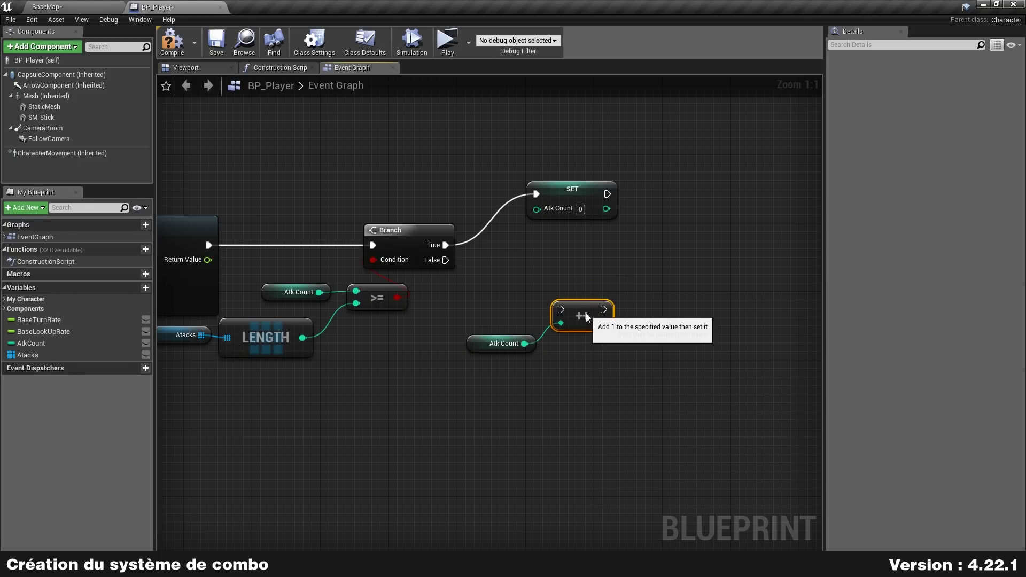
pyautogui.moveTo(445, 260); pyautogui.dragTo(560, 310)
pyautogui.click(416, 317)
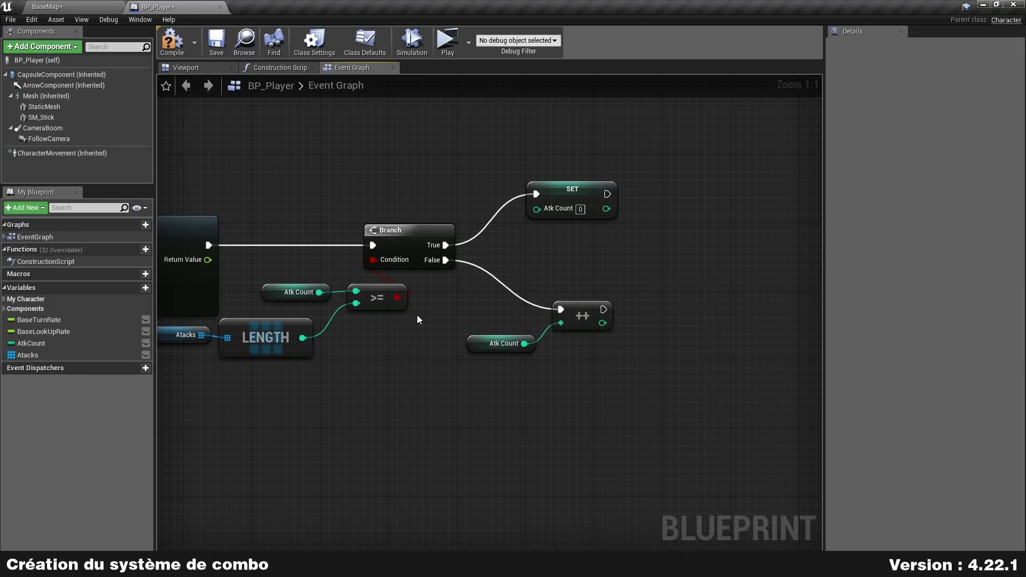
pyautogui.moveTo(417, 316); pyautogui.dragTo(583, 306, button='right')
pyautogui.scroll(-4, 583, 306)
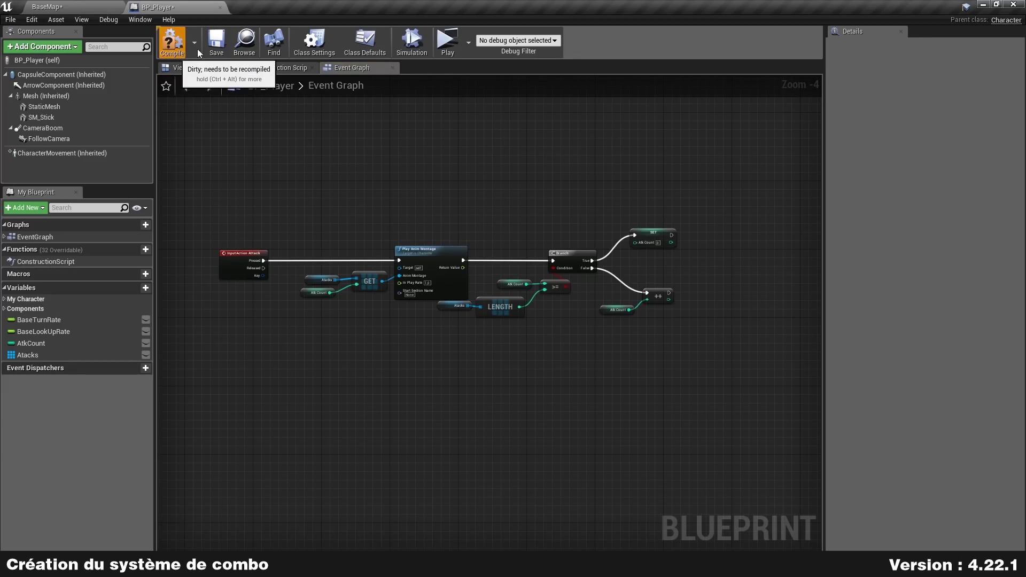
pyautogui.click(448, 42)
pyautogui.click(534, 234)
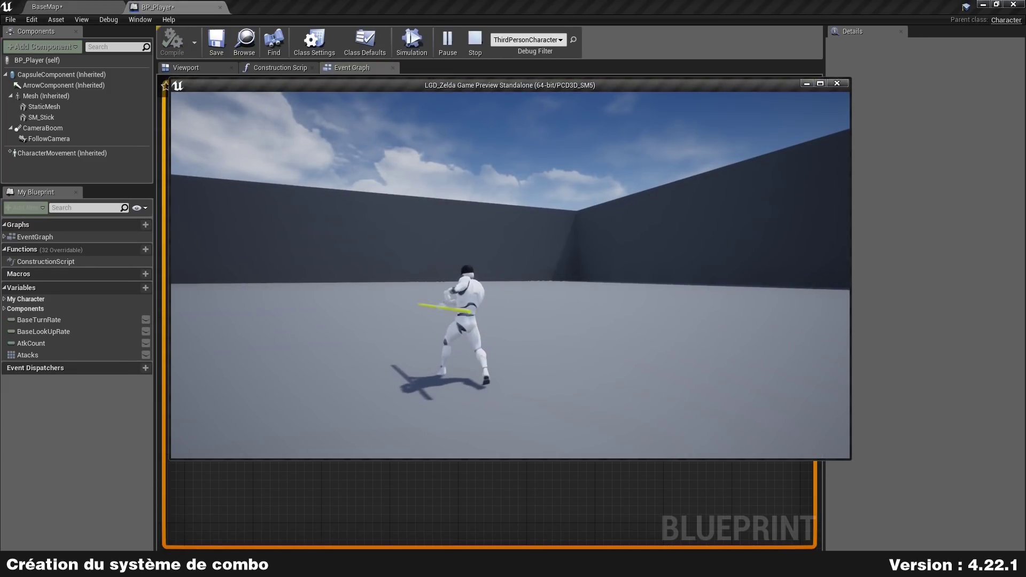
pyautogui.click(534, 234)
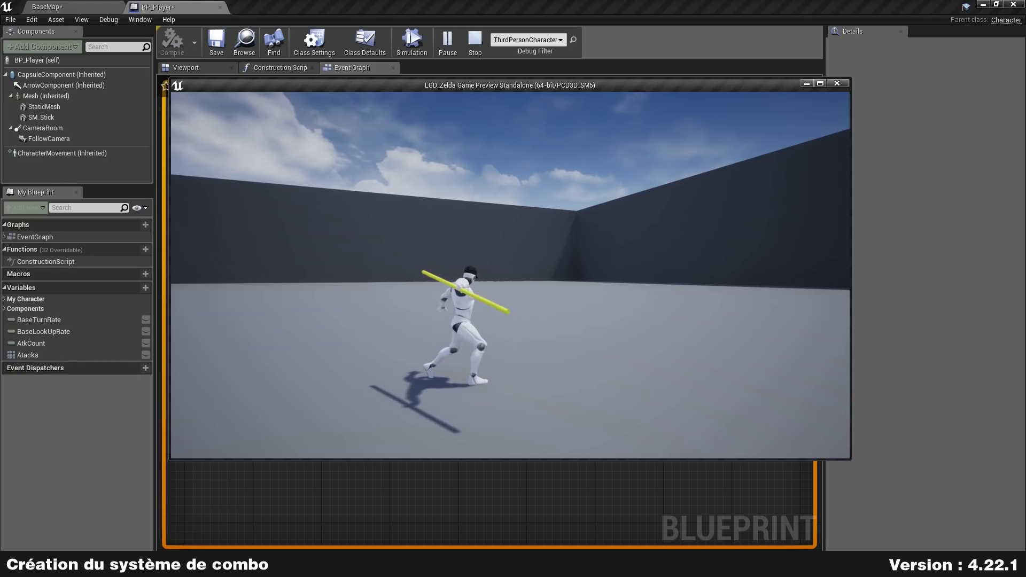
pyautogui.press('d')
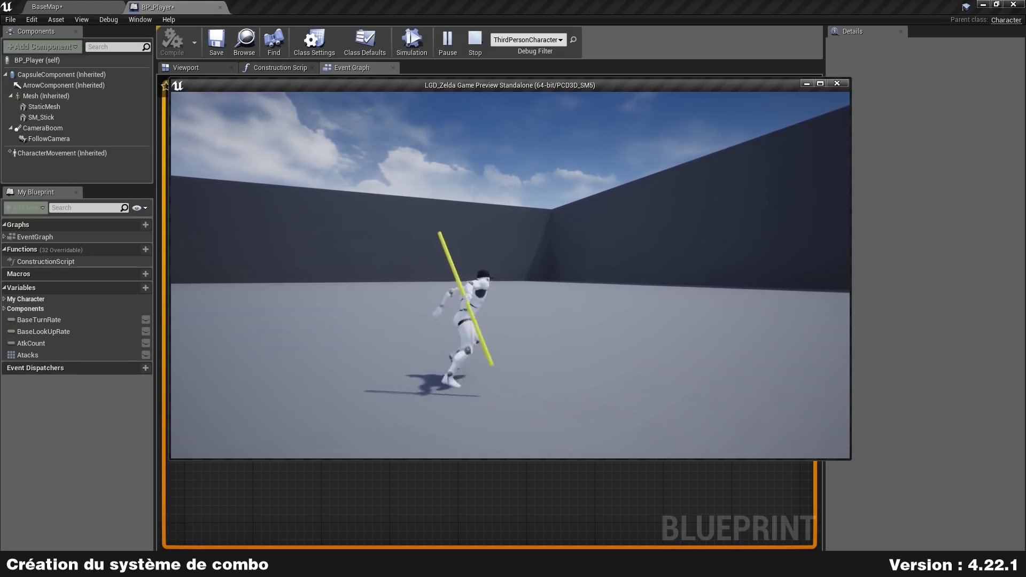
pyautogui.press('w')
pyautogui.click(534, 234)
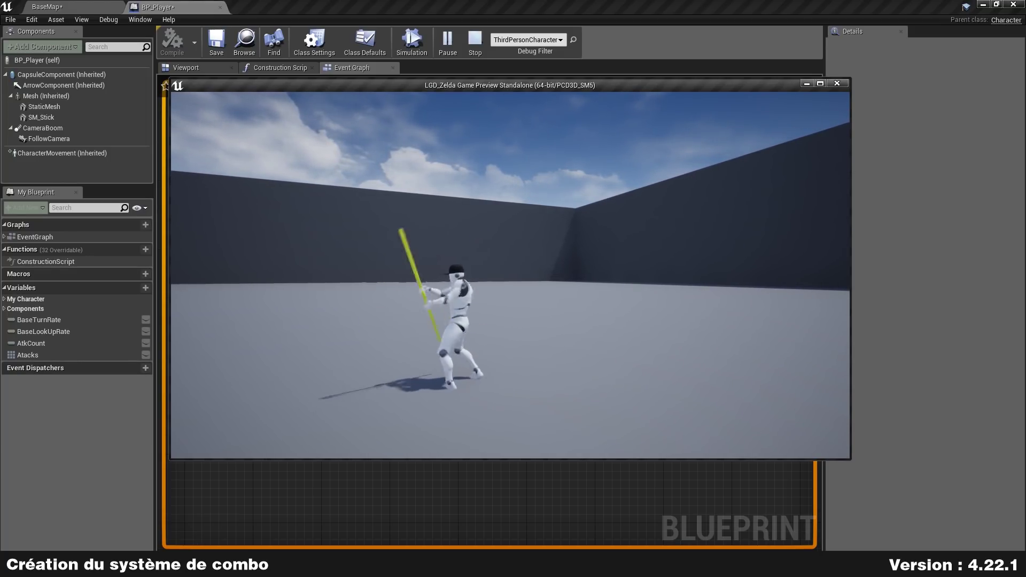
pyautogui.click(534, 234)
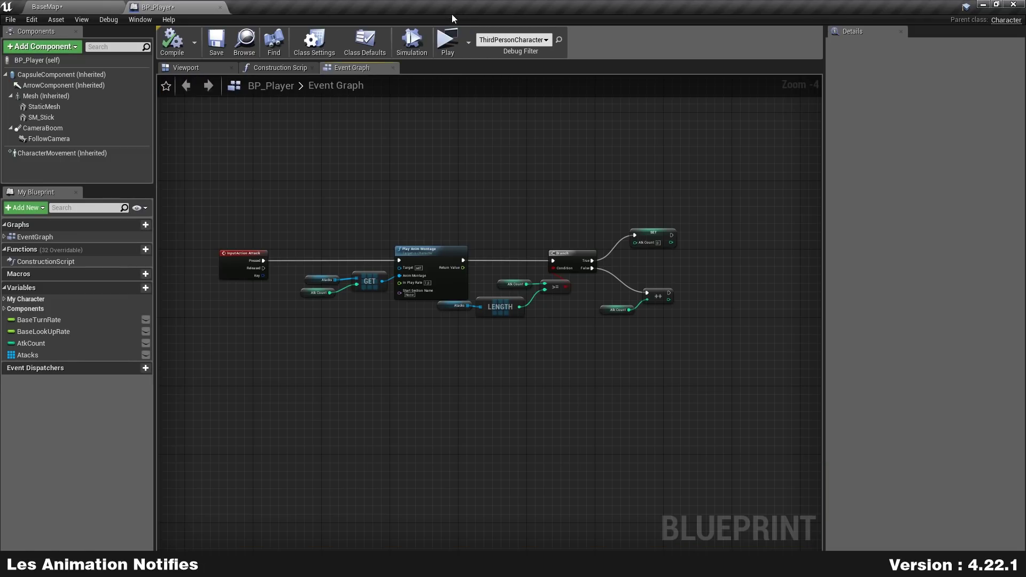
pyautogui.click(447, 41)
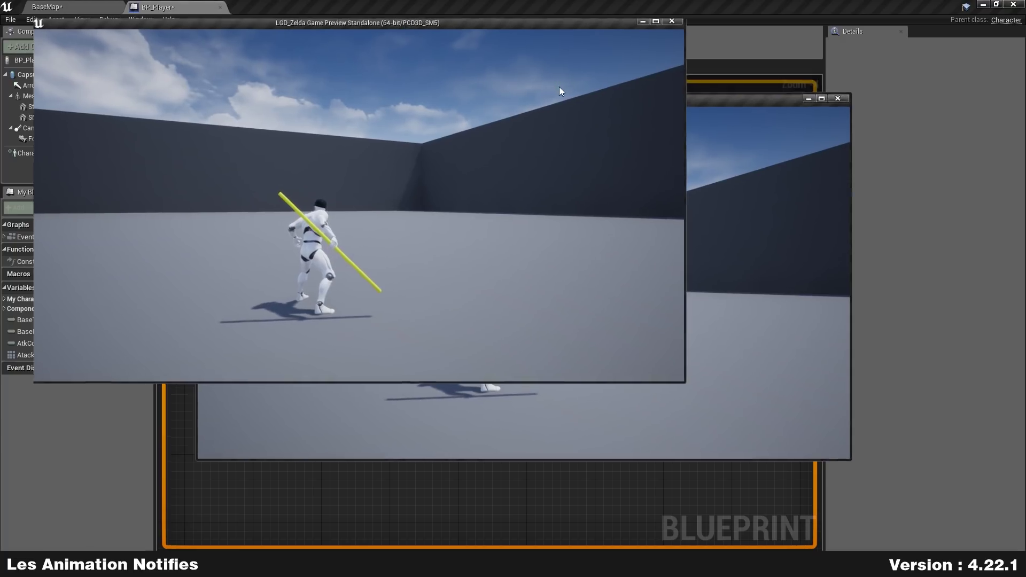
pyautogui.moveTo(562, 84); pyautogui.dragTo(427, 2)
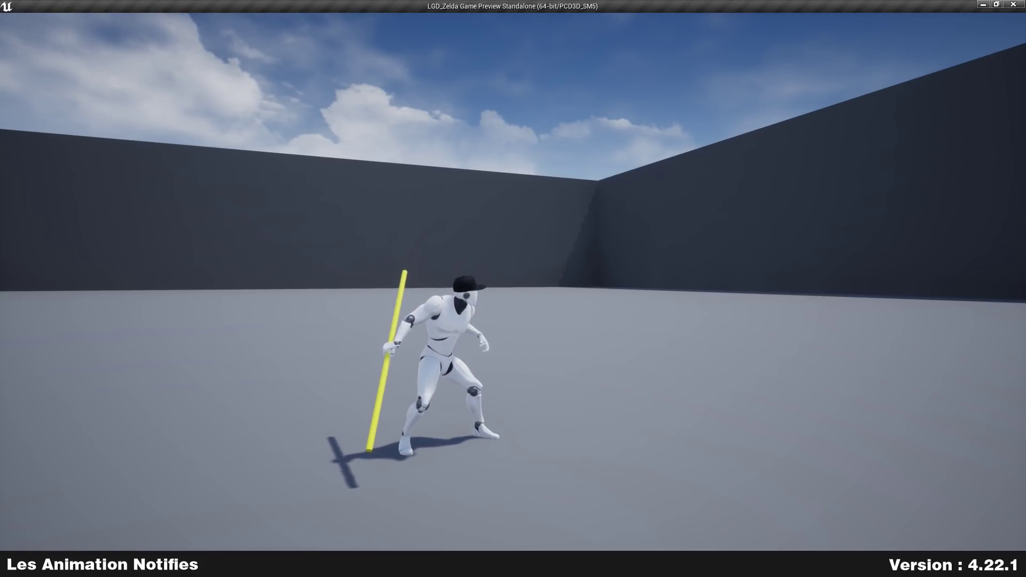
pyautogui.press('w')
pyautogui.press('a')
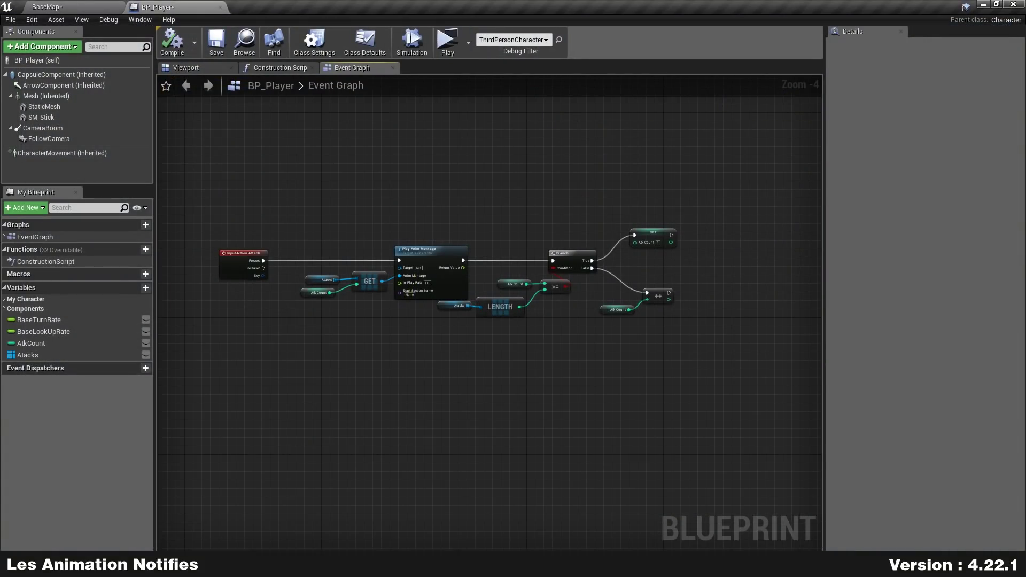
pyautogui.click(89, 5)
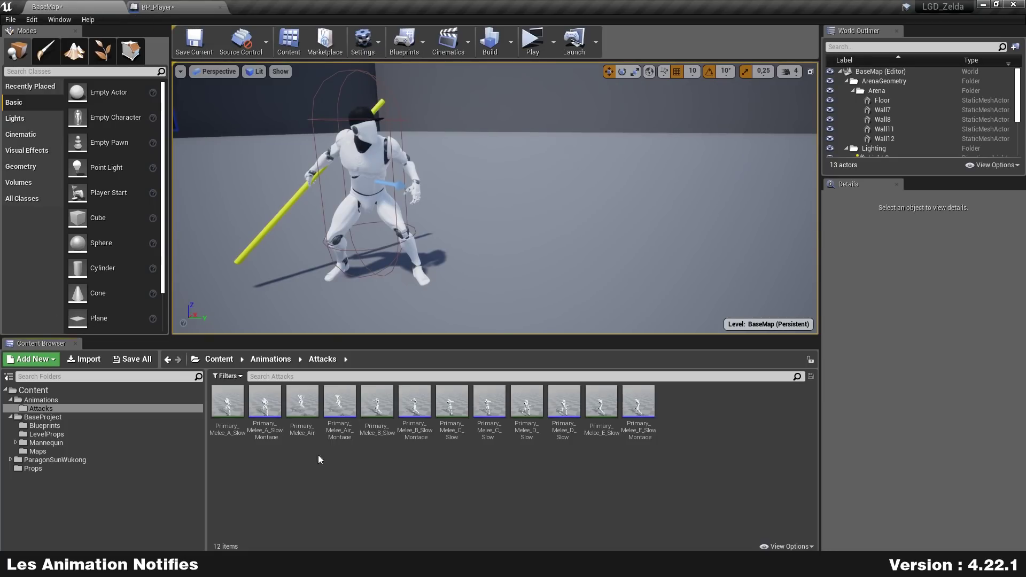
pyautogui.doubleClick(265, 401)
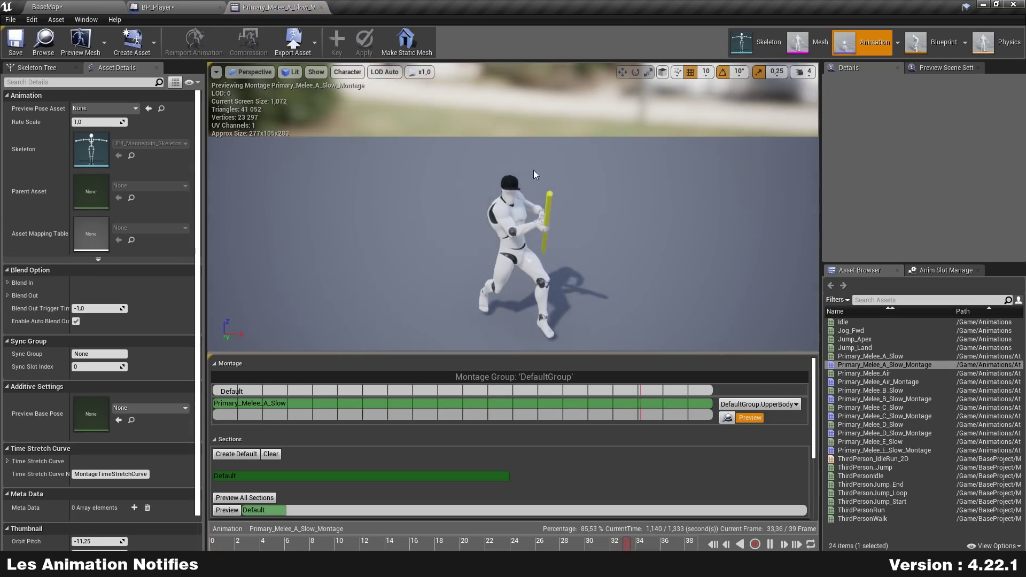
pyautogui.moveTo(672, 227); pyautogui.dragTo(671, 220, button='right')
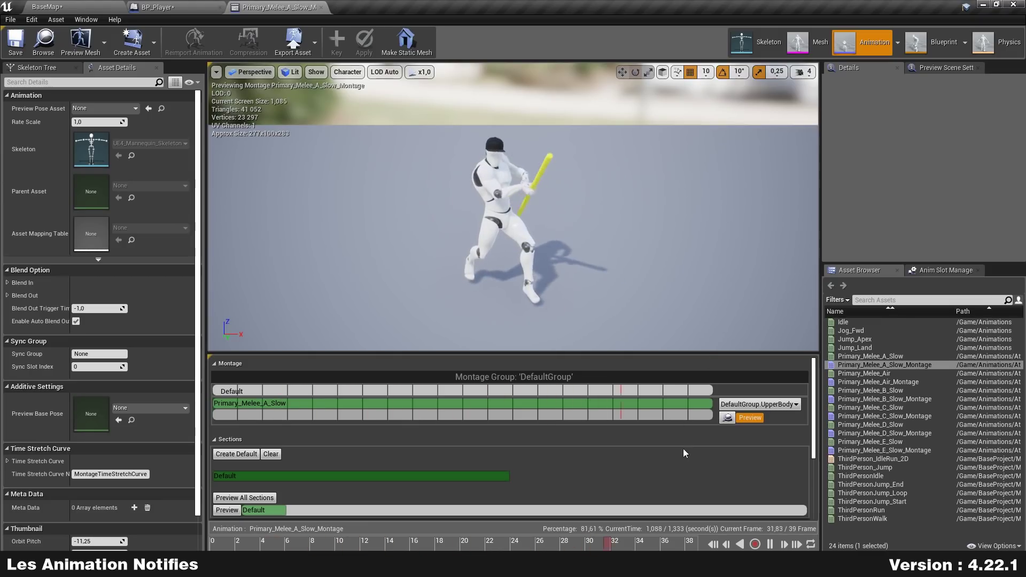
pyautogui.click(769, 544)
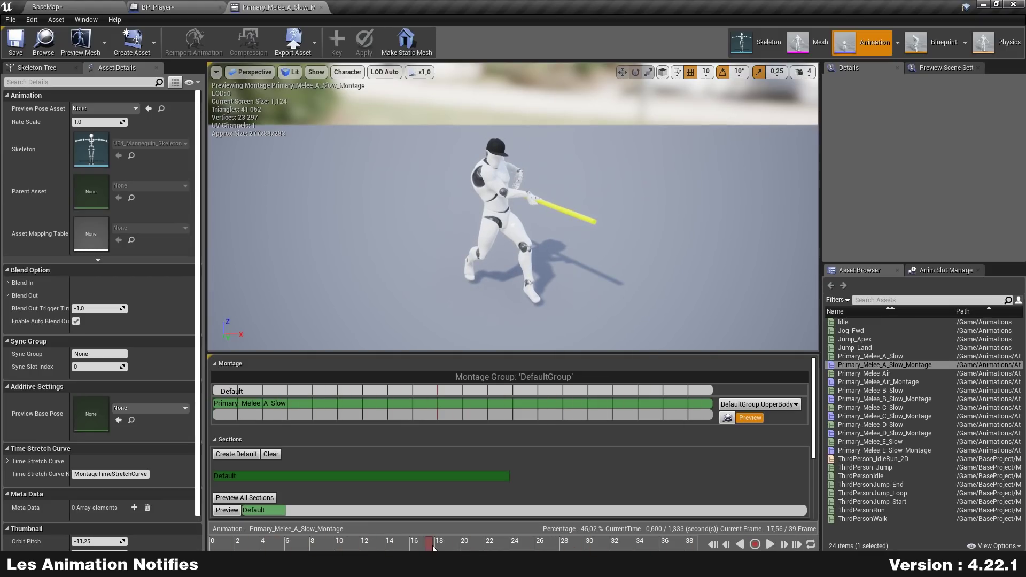
pyautogui.moveTo(411, 547); pyautogui.dragTo(207, 540)
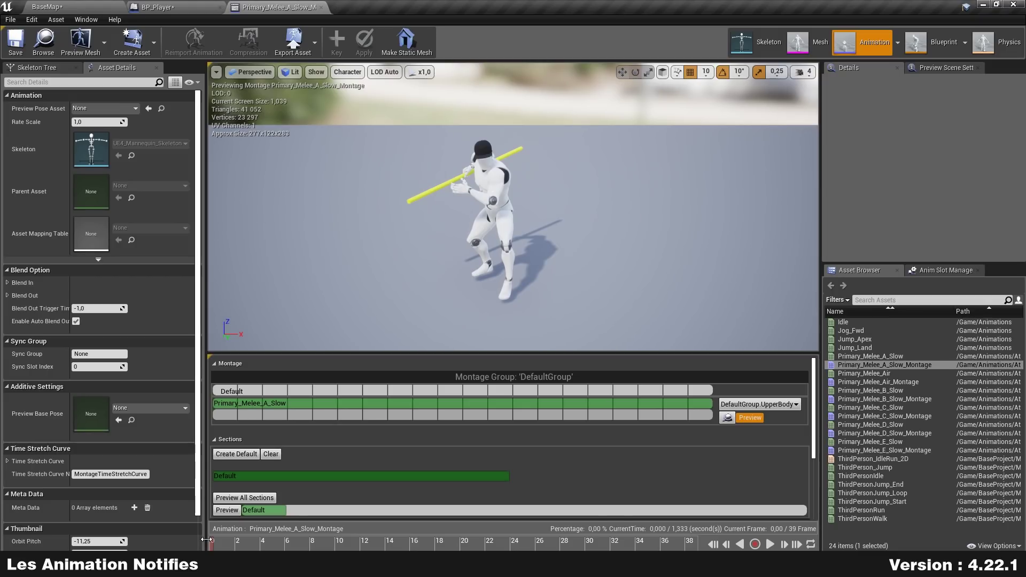
pyautogui.moveTo(211, 544); pyautogui.dragTo(283, 546)
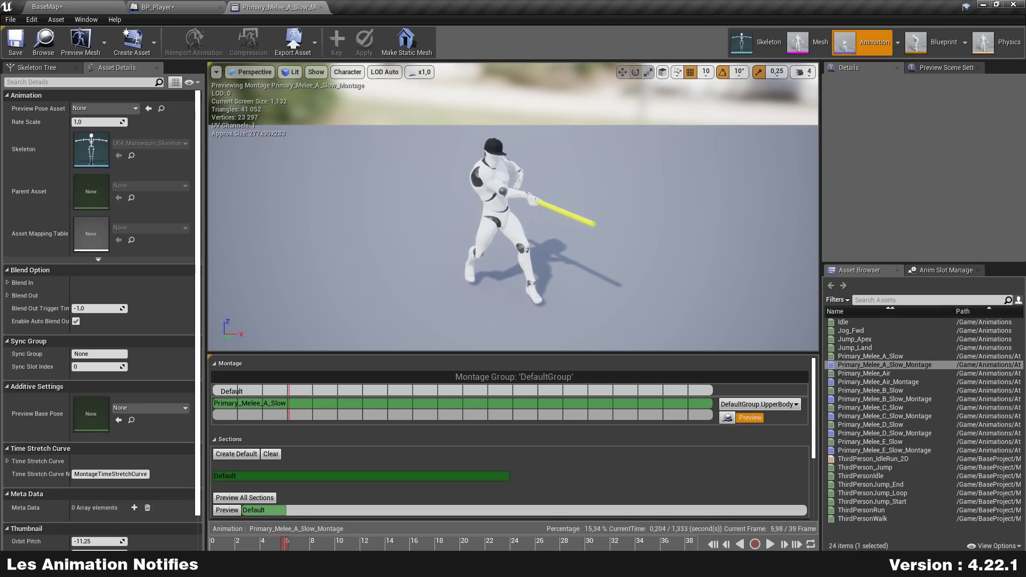
pyautogui.moveTo(284, 544); pyautogui.dragTo(303, 545)
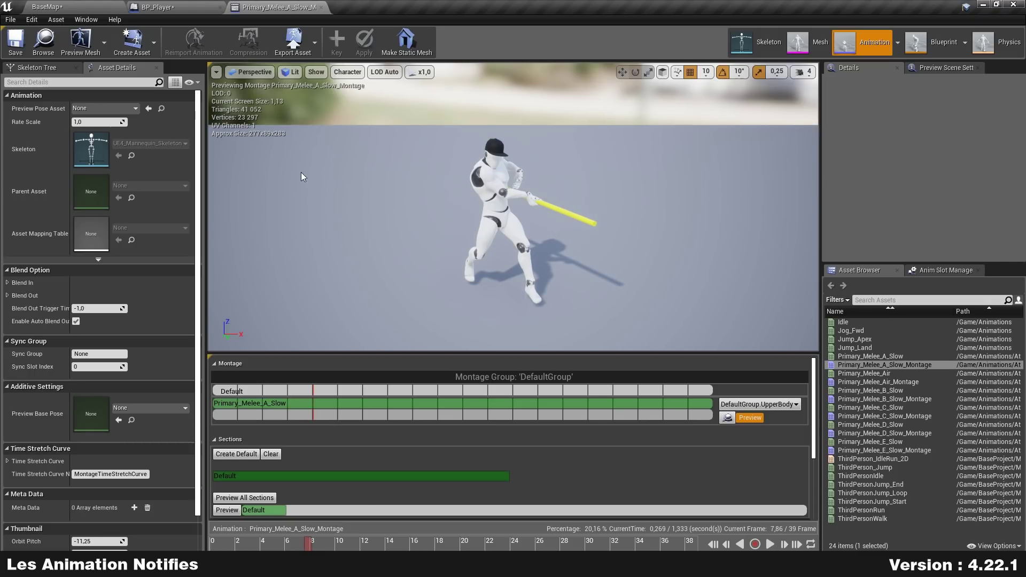
pyautogui.click(173, 5)
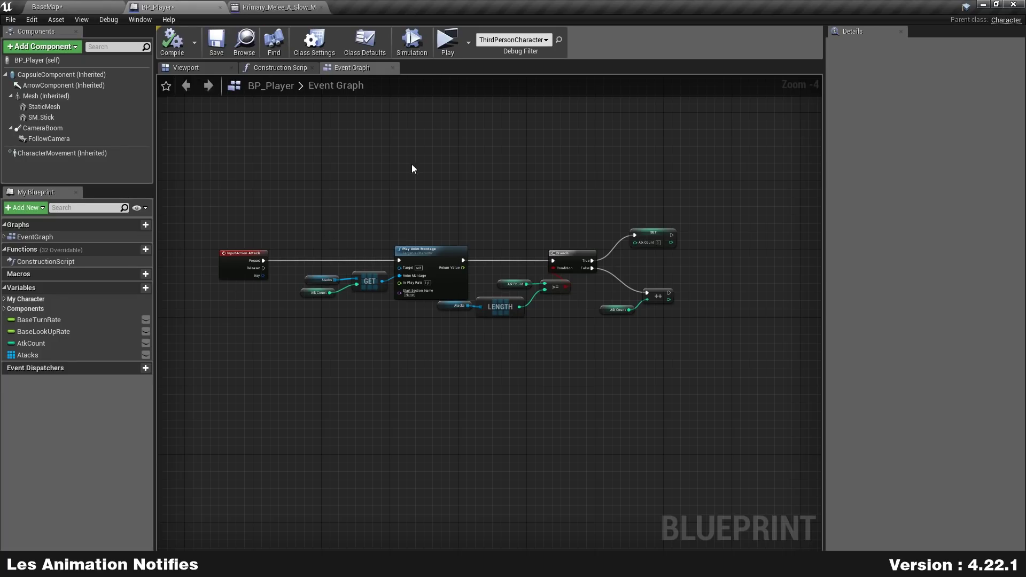
pyautogui.click(275, 7)
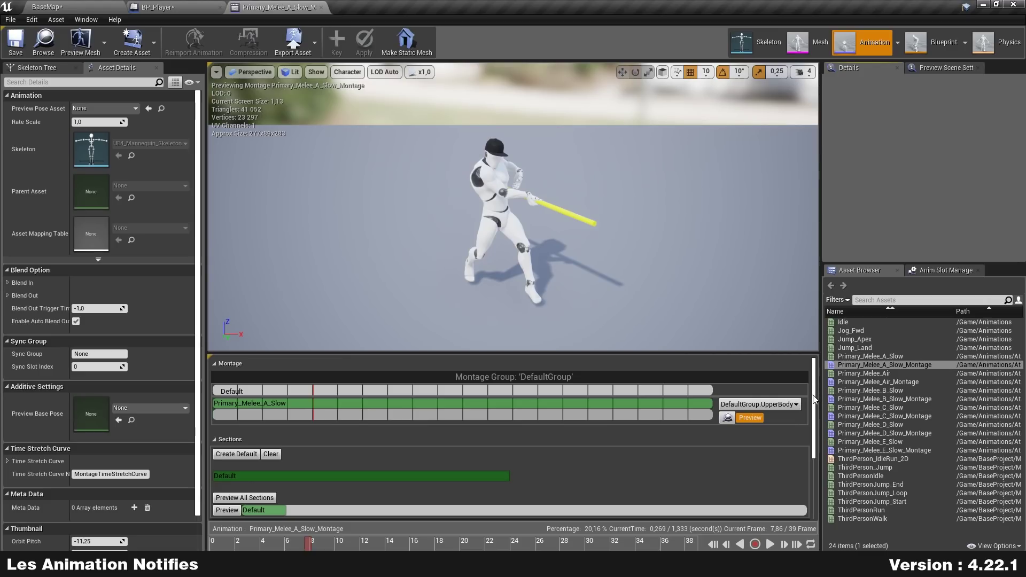
# Bring Primary_Melee_A_Slow_Montage's empty Notifies track into view and scrub the preview to frame 8.5
pyautogui.moveTo(814, 400); pyautogui.dragTo(816, 469)
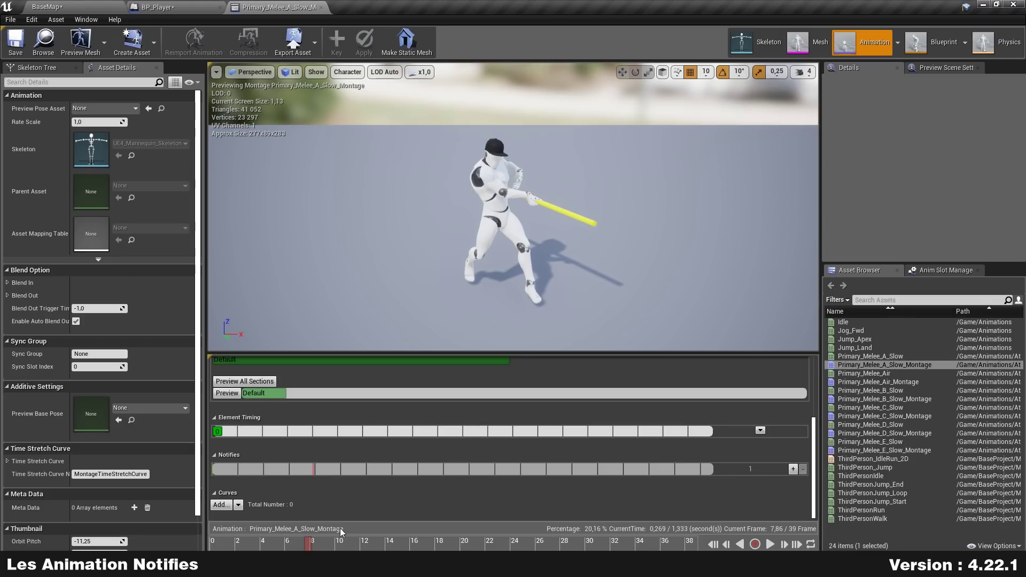
pyautogui.moveTo(312, 547)
pyautogui.mouseDown()
pyautogui.moveTo(300, 545)
pyautogui.moveTo(394, 547)
pyautogui.mouseUp()
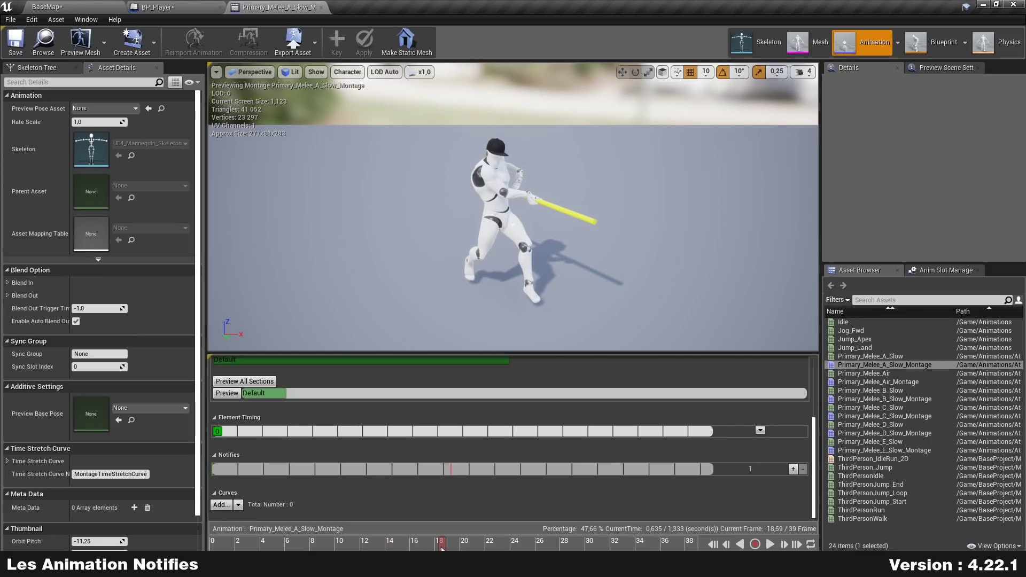
pyautogui.moveTo(423, 544)
pyautogui.mouseDown()
pyautogui.moveTo(204, 545)
pyautogui.moveTo(313, 549)
pyautogui.mouseUp()
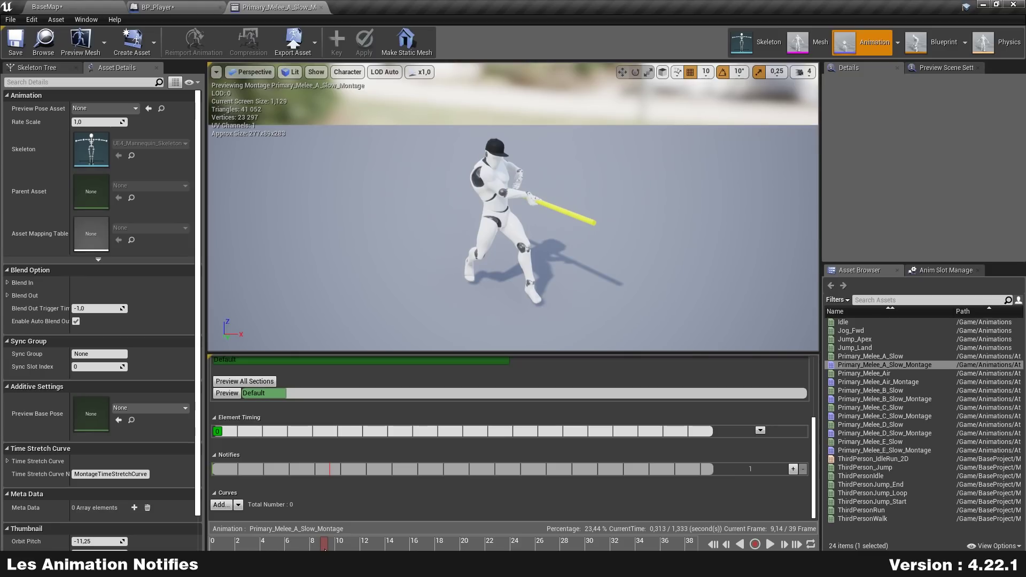
pyautogui.moveTo(326, 549); pyautogui.dragTo(639, 544)
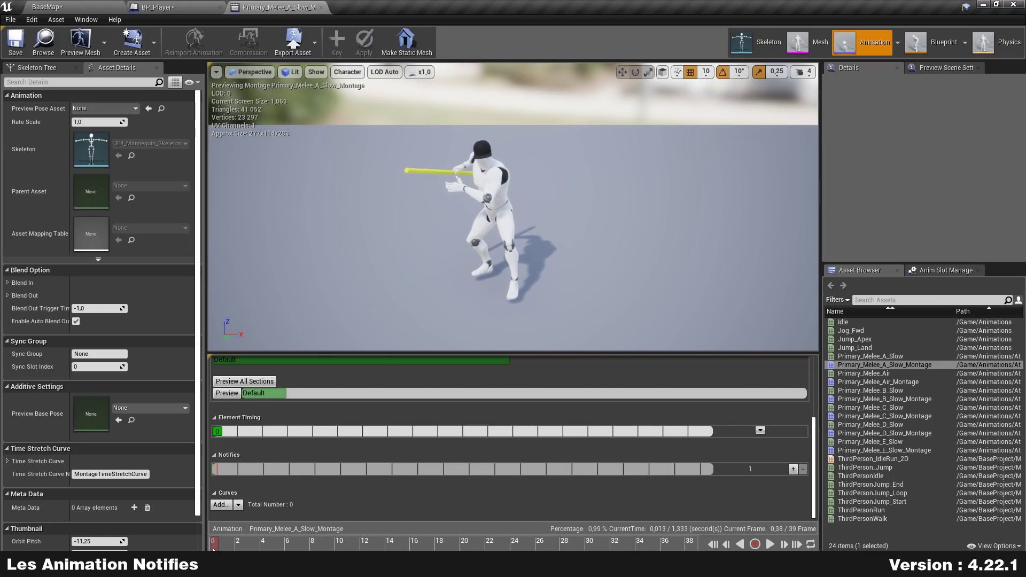
pyautogui.click(273, 545)
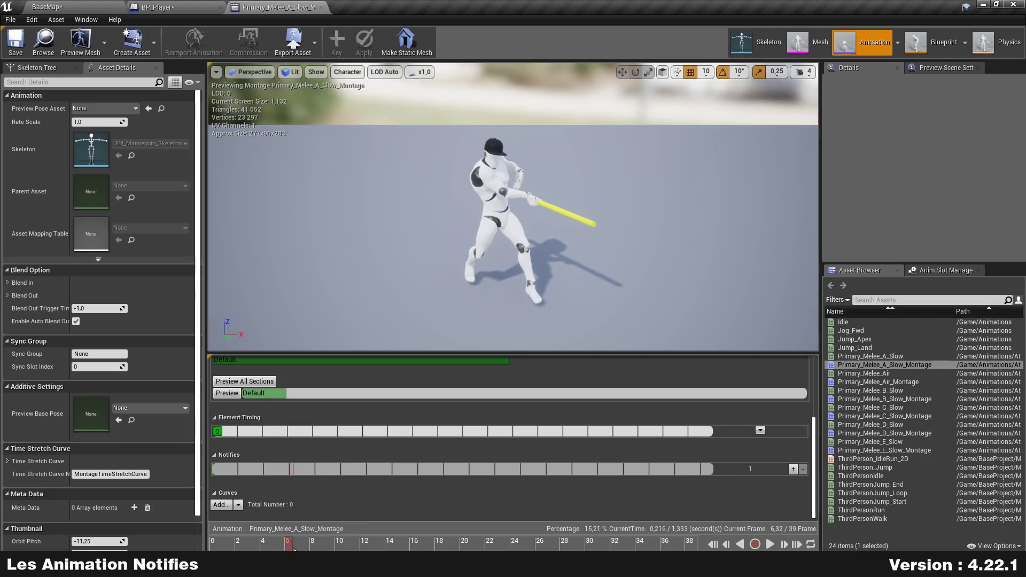
pyautogui.moveTo(273, 545); pyautogui.dragTo(303, 545)
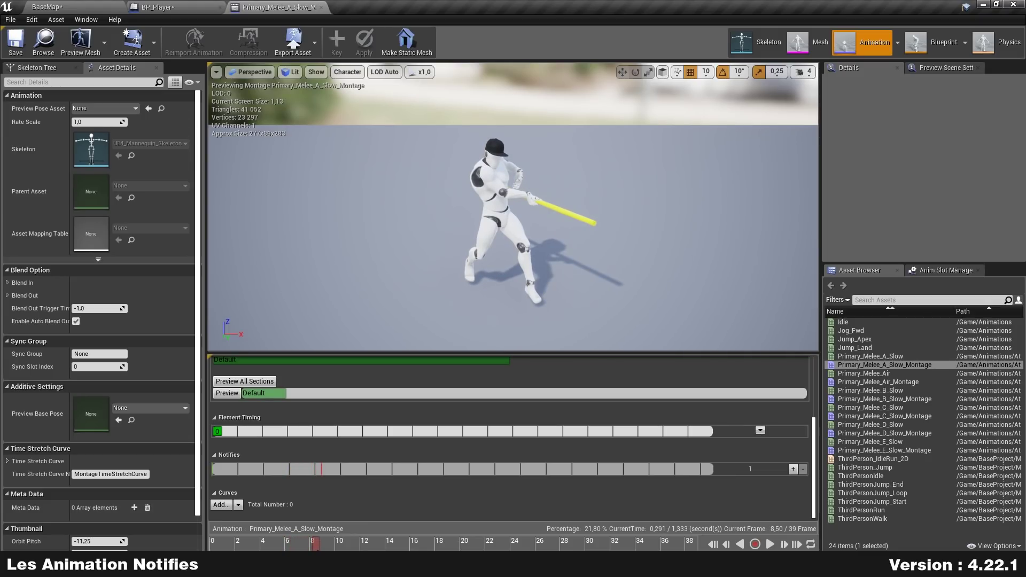
# Add a new ValidateAttack notify at frame 8 on the Notifies track
pyautogui.rightClick(322, 466)
pyautogui.moveTo(351, 480)
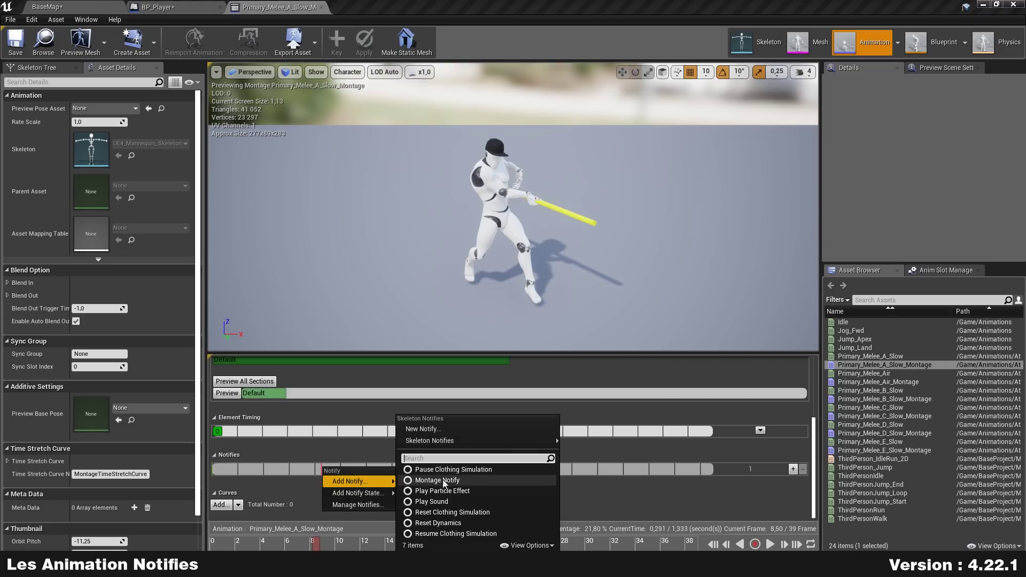
pyautogui.click(486, 431)
pyautogui.write('ValidateAttack')
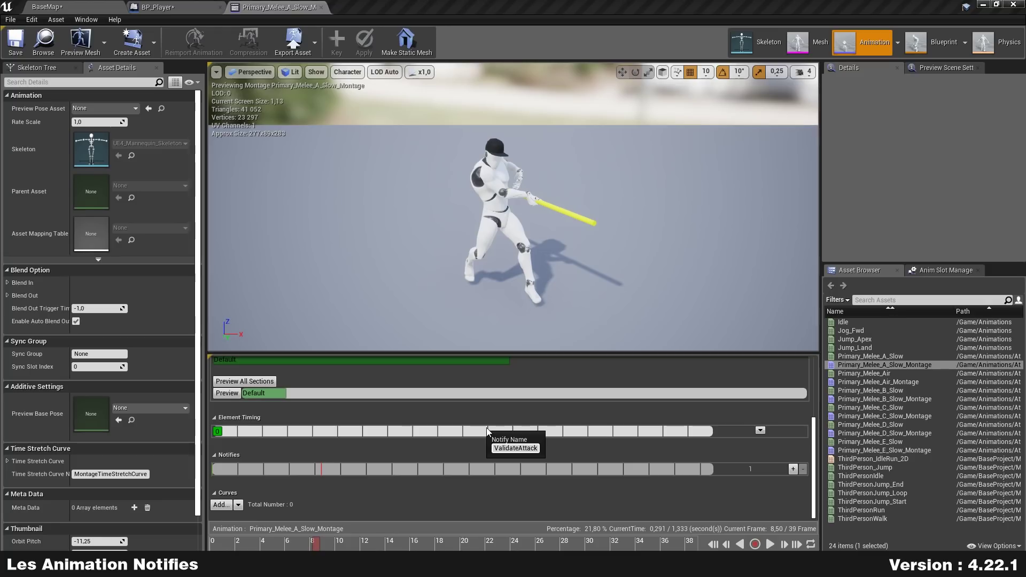
pyautogui.press('Return')
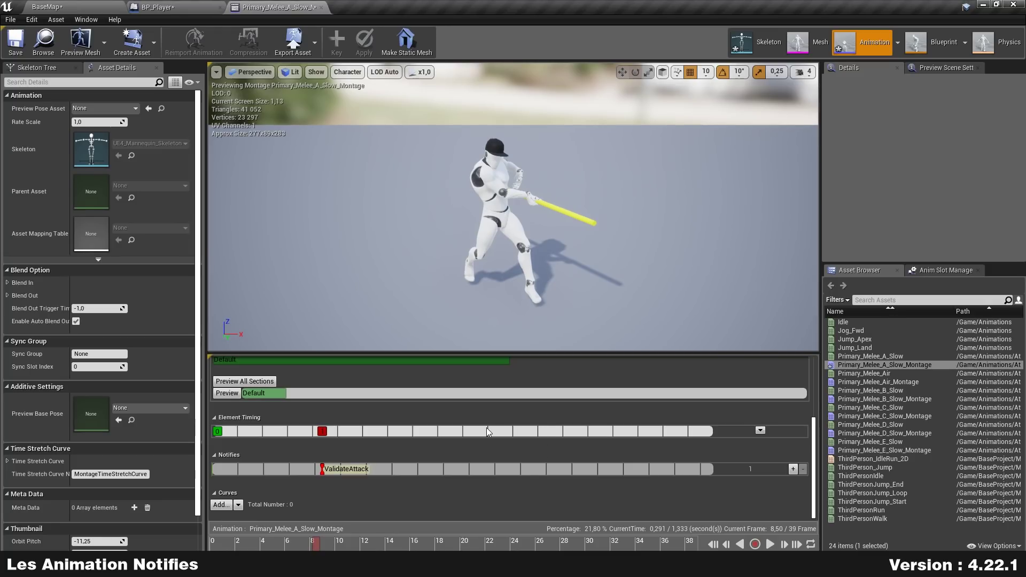
# Add a new ResetCombo notify near frame 32 and review the swing's end
pyautogui.moveTo(316, 547)
pyautogui.mouseDown()
pyautogui.moveTo(197, 544)
pyautogui.moveTo(341, 544)
pyautogui.mouseUp()
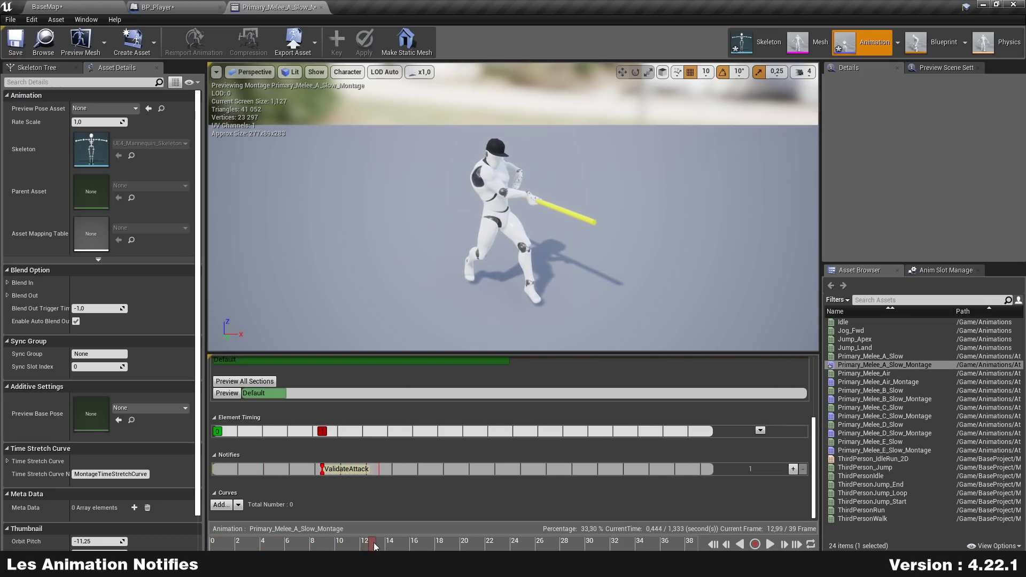
pyautogui.moveTo(413, 542); pyautogui.dragTo(589, 543)
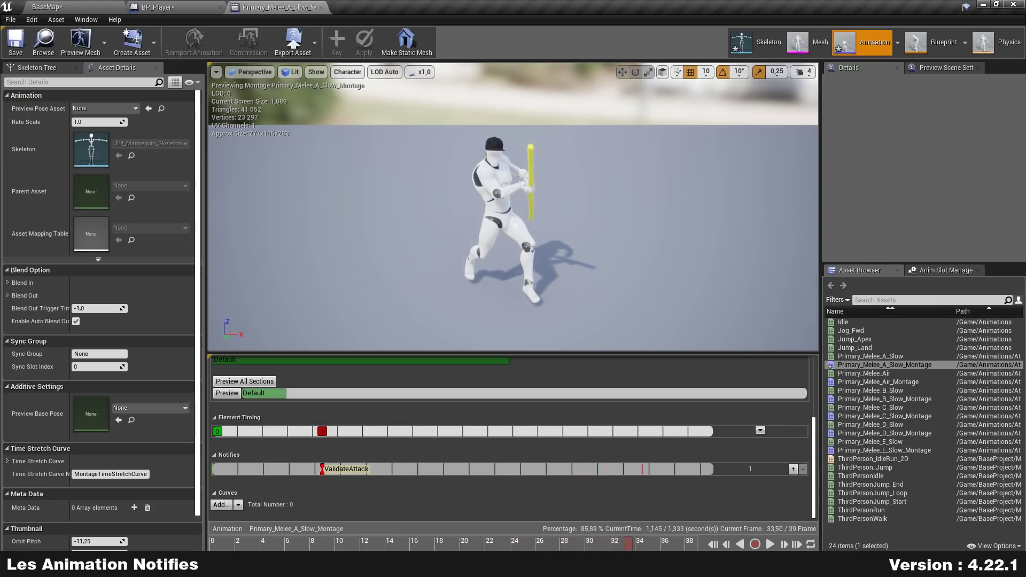
pyautogui.rightClick(627, 470)
pyautogui.moveTo(653, 484)
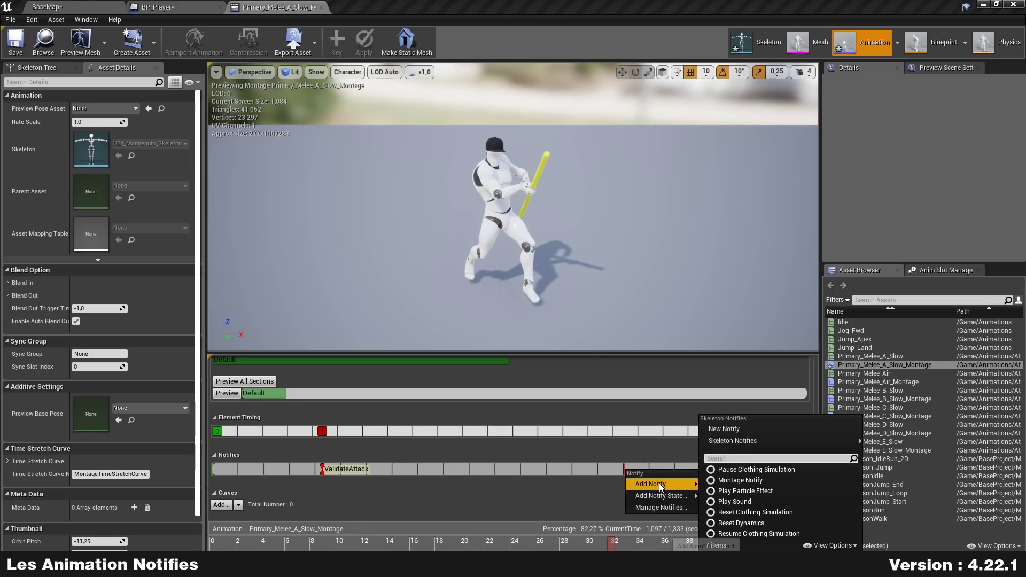
pyautogui.click(751, 429)
pyautogui.write('ResetComb')
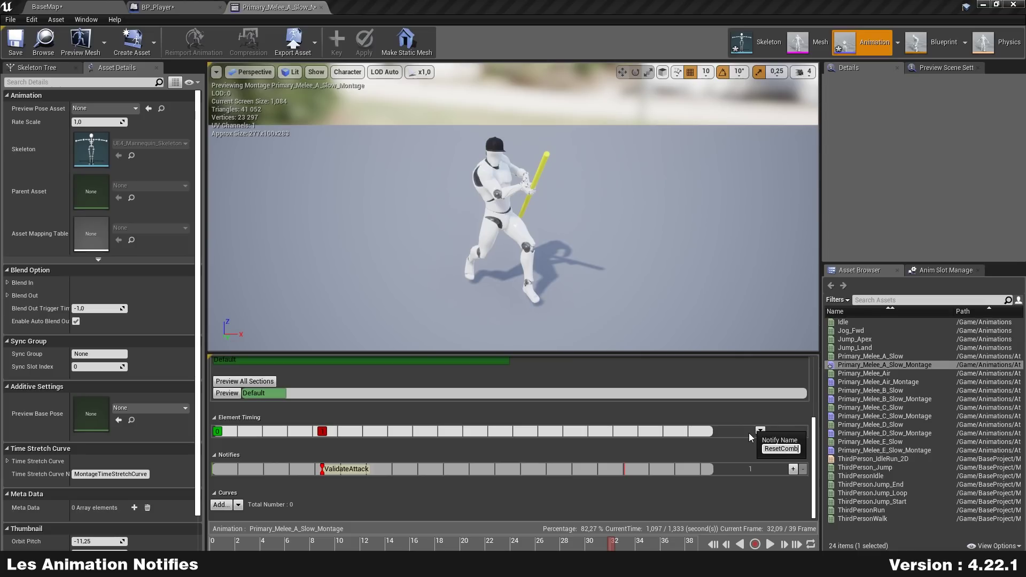
pyautogui.write('o')
pyautogui.press('Return')
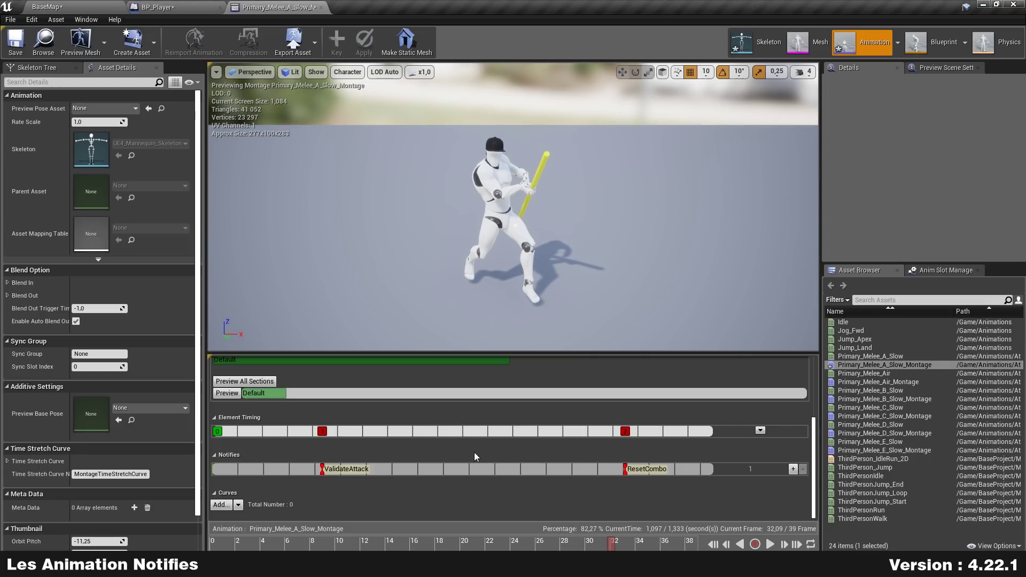
pyautogui.moveTo(615, 545)
pyautogui.mouseDown()
pyautogui.moveTo(324, 544)
pyautogui.moveTo(653, 538)
pyautogui.mouseUp()
pyautogui.click(661, 531)
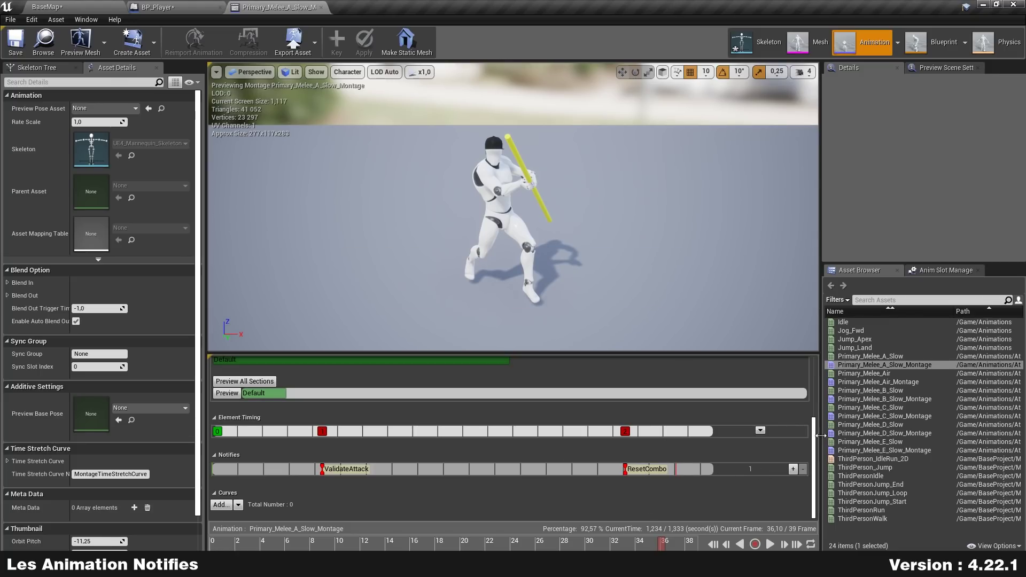
# Open Primary_Melee_B_Slow_Montage and add the ValidateAttack skeleton notify at frame 8
pyautogui.doubleClick(909, 399)
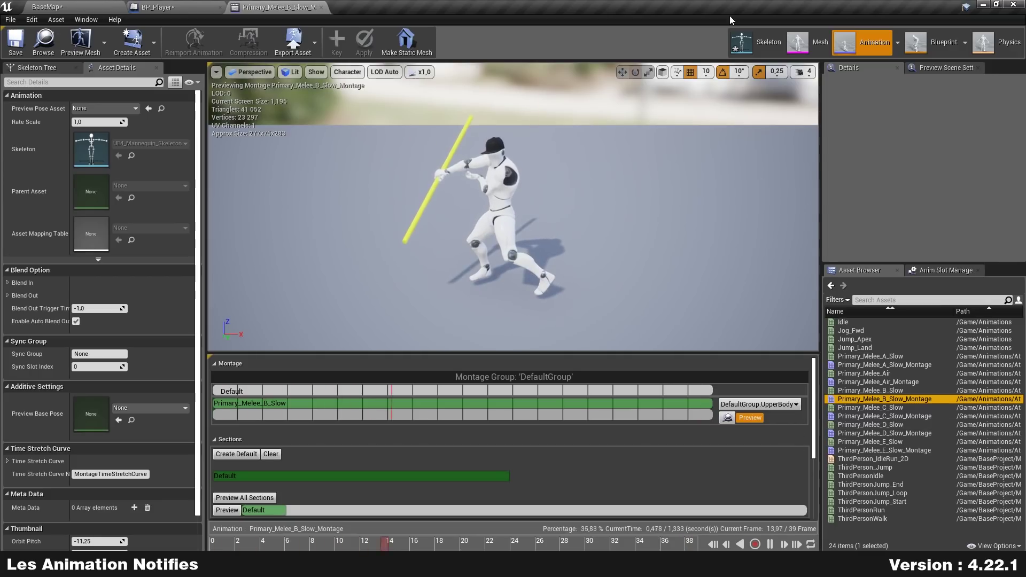
pyautogui.scroll(-4, 625, 481)
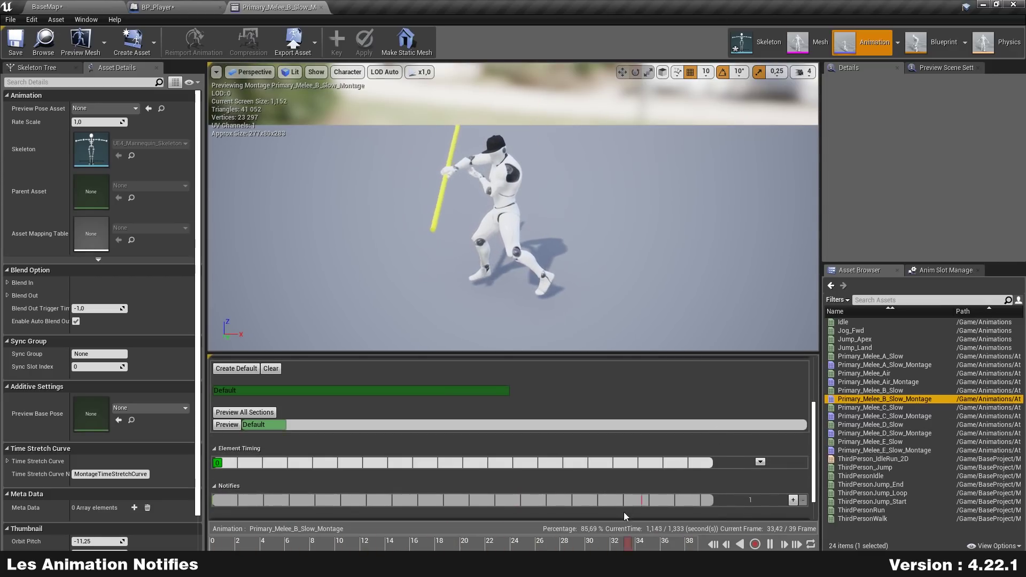
pyautogui.click(640, 548)
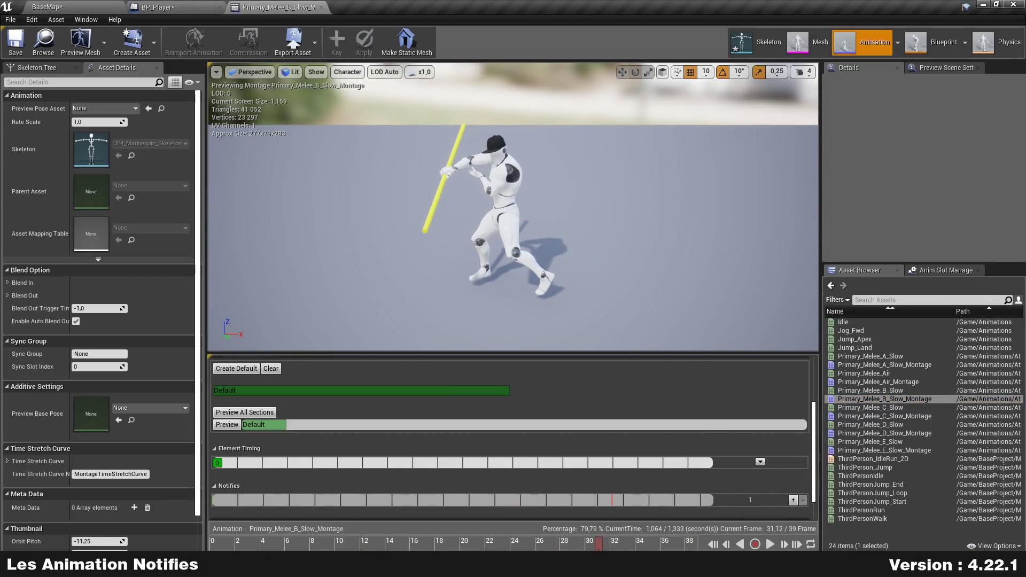
pyautogui.moveTo(599, 546)
pyautogui.mouseDown()
pyautogui.moveTo(184, 543)
pyautogui.moveTo(313, 544)
pyautogui.mouseUp()
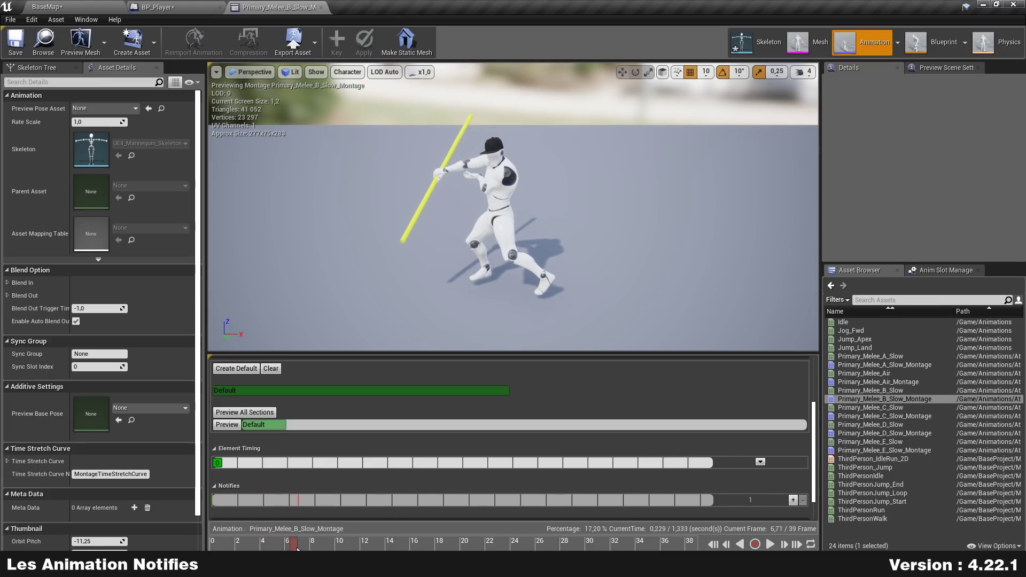
pyautogui.rightClick(316, 502)
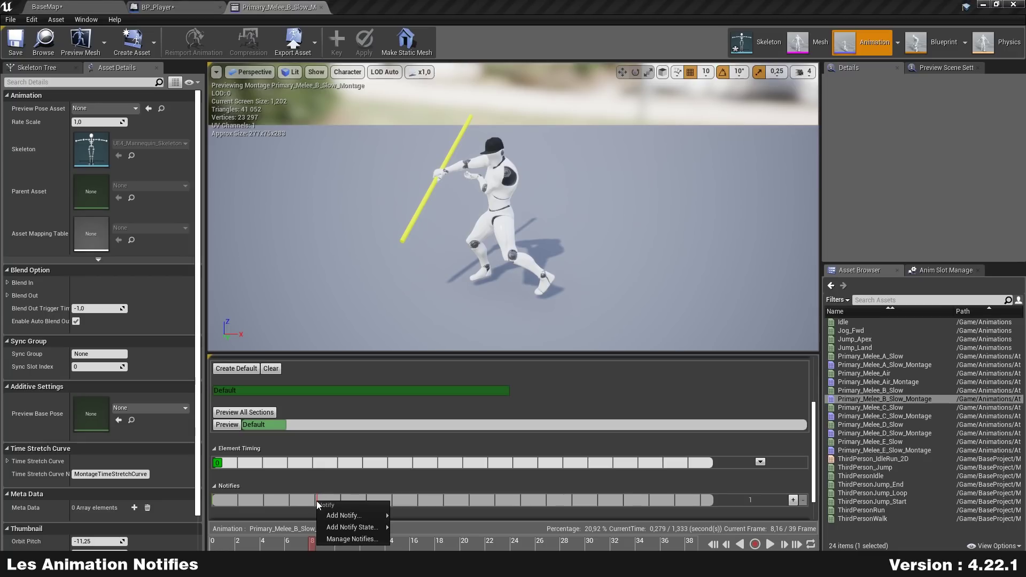
pyautogui.moveTo(362, 514)
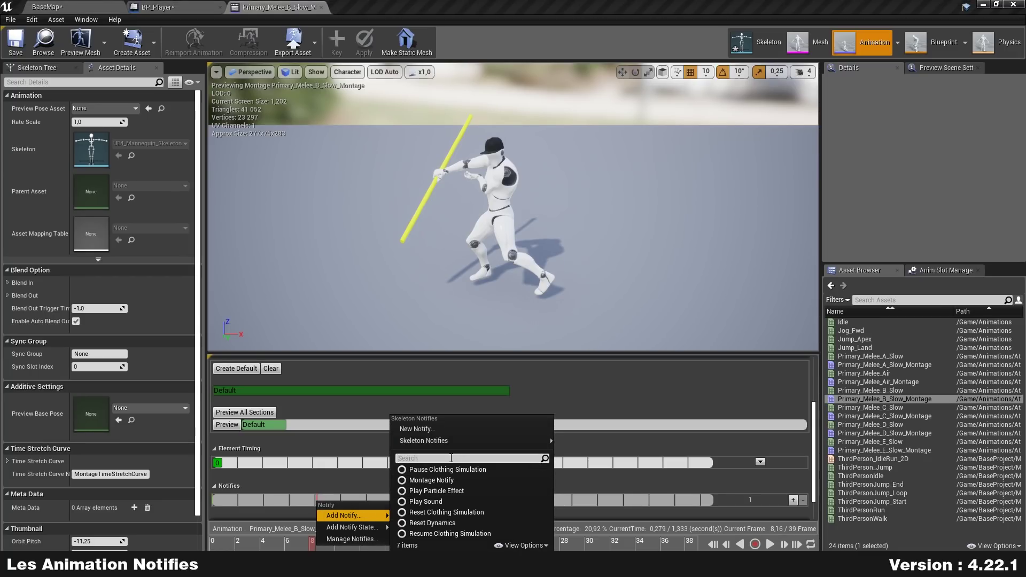
pyautogui.moveTo(472, 441)
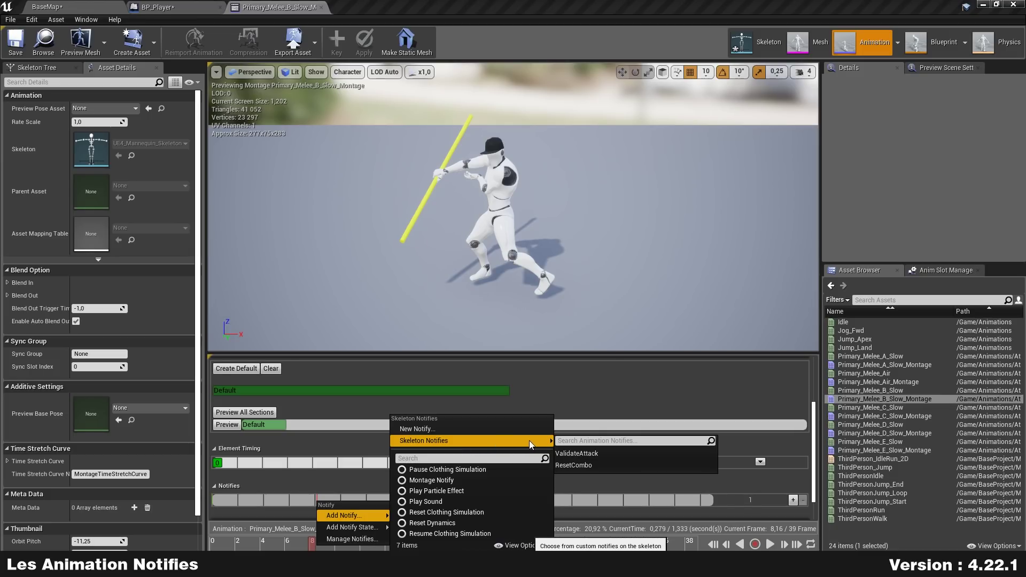
pyautogui.click(592, 457)
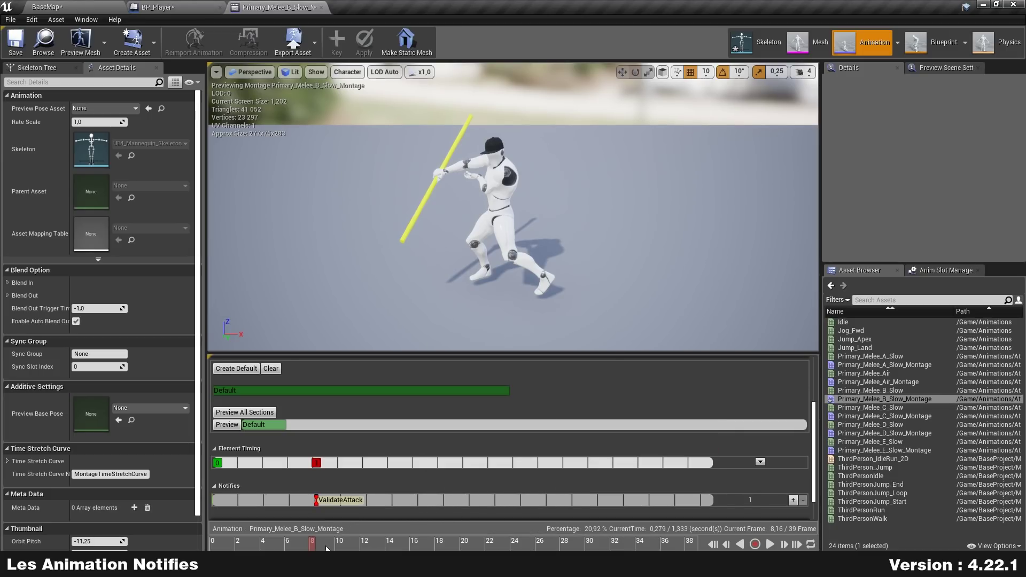
# Add the ResetCombo skeleton notify near frame 33
pyautogui.moveTo(315, 548)
pyautogui.mouseDown()
pyautogui.moveTo(664, 540)
pyautogui.moveTo(624, 541)
pyautogui.mouseUp()
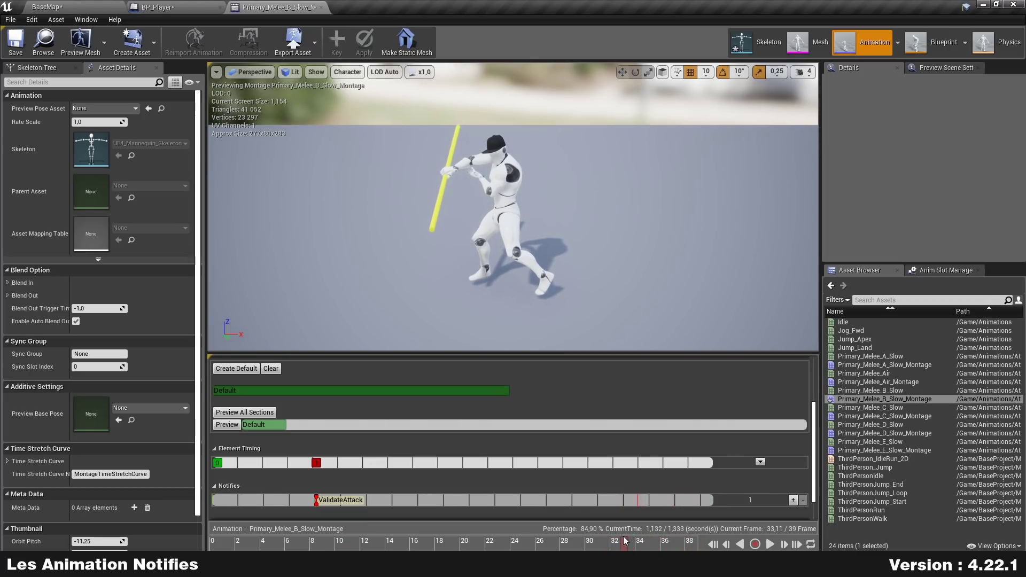
pyautogui.rightClick(639, 506)
pyautogui.moveTo(668, 516)
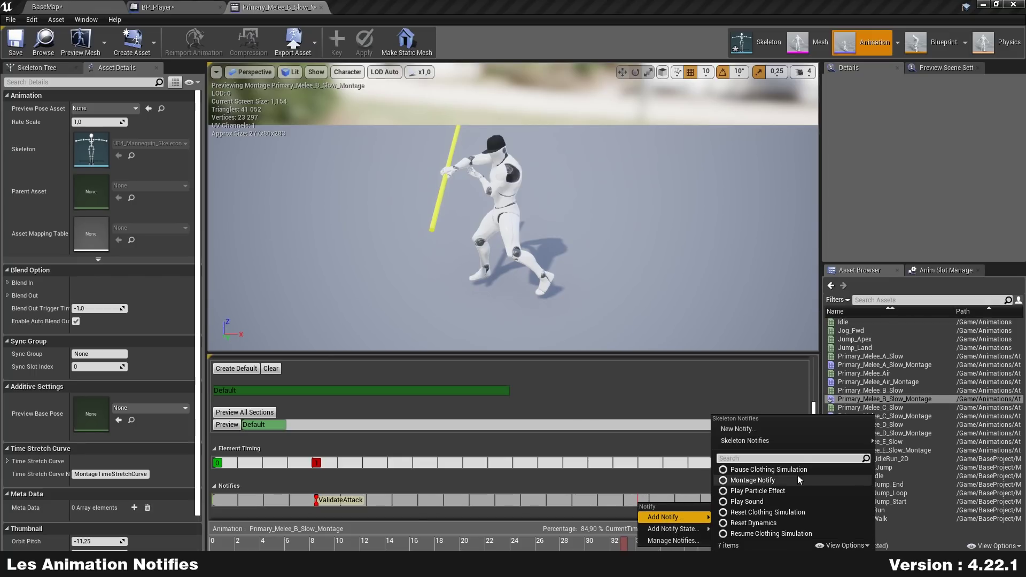
pyautogui.moveTo(806, 443)
pyautogui.click(566, 465)
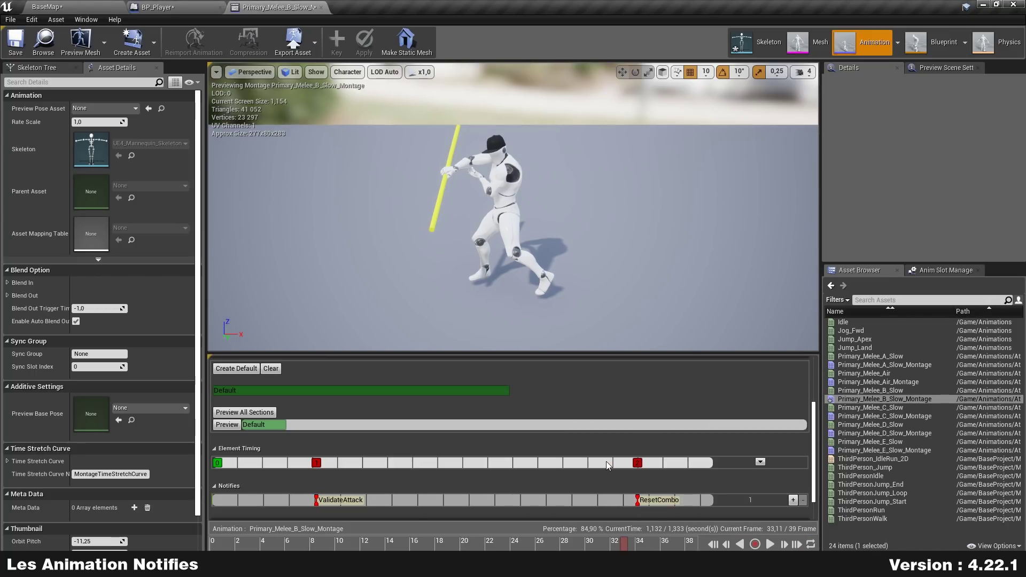
# Open Primary_Melee_C_Slow_Montage and add the ValidateAttack skeleton notify at frame 10
pyautogui.click(896, 416)
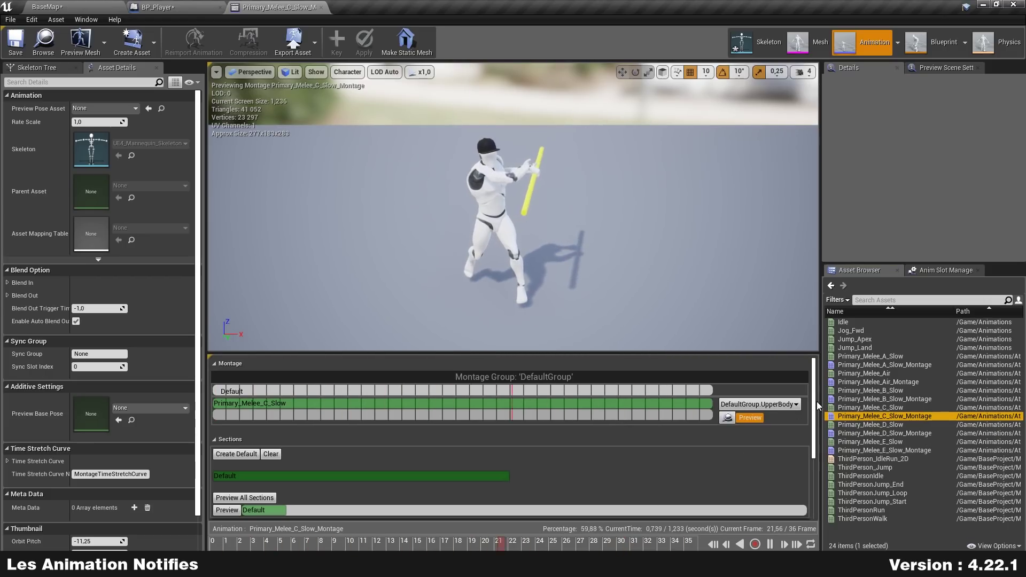
pyautogui.scroll(-5, 816, 402)
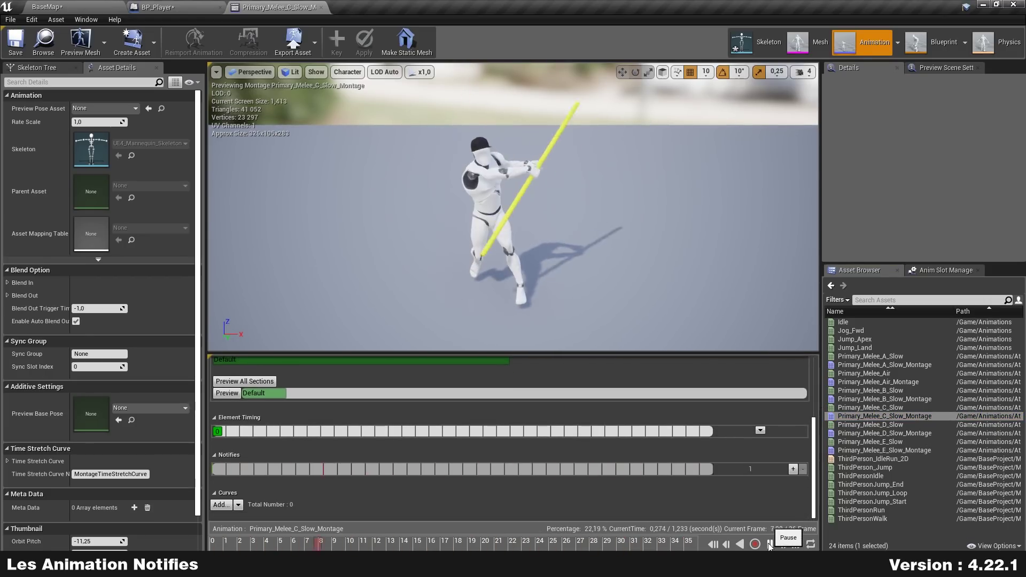
pyautogui.click(334, 541)
pyautogui.moveTo(299, 543)
pyautogui.mouseDown()
pyautogui.moveTo(250, 545)
pyautogui.moveTo(348, 542)
pyautogui.mouseUp()
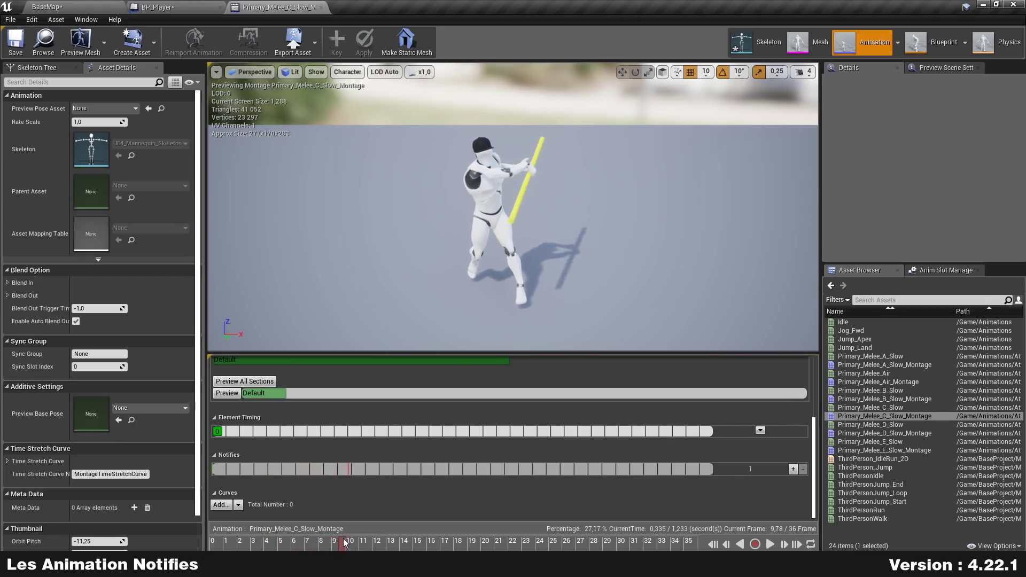
pyautogui.rightClick(355, 469)
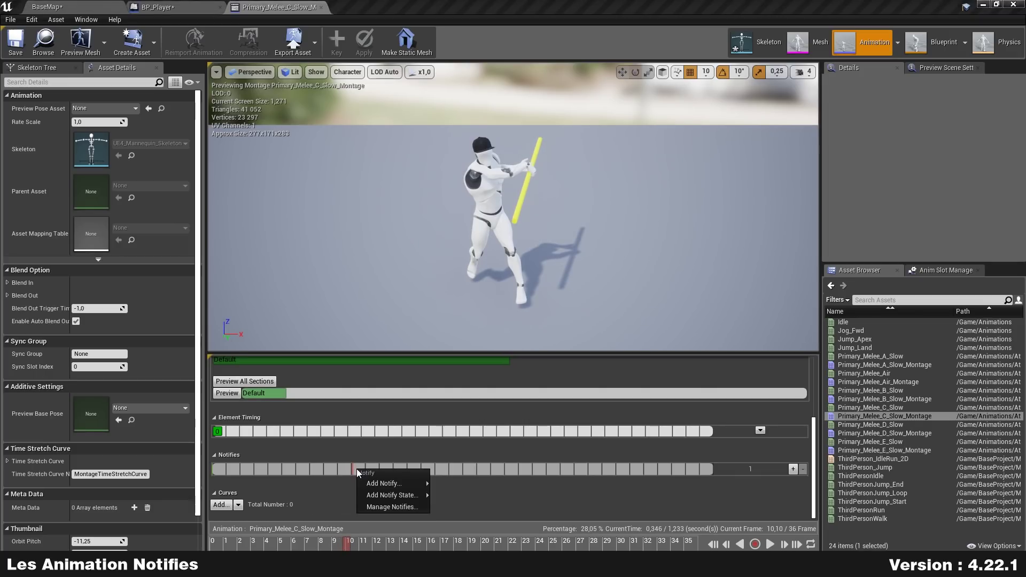
pyautogui.moveTo(385, 483)
pyautogui.moveTo(531, 443)
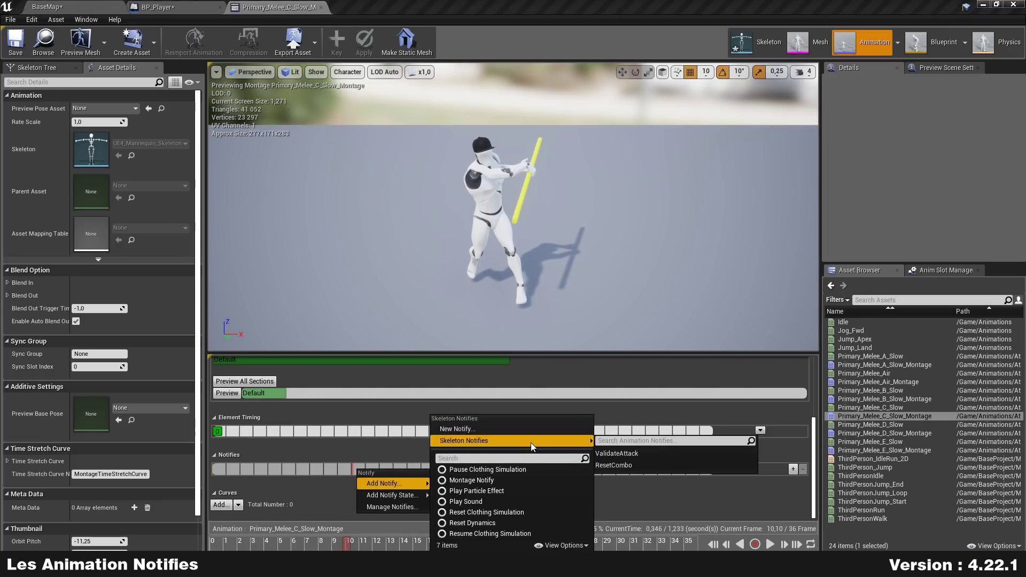
pyautogui.click(639, 451)
# Add the ResetCombo skeleton notify at about frame 33.5
pyautogui.moveTo(351, 545); pyautogui.dragTo(641, 541)
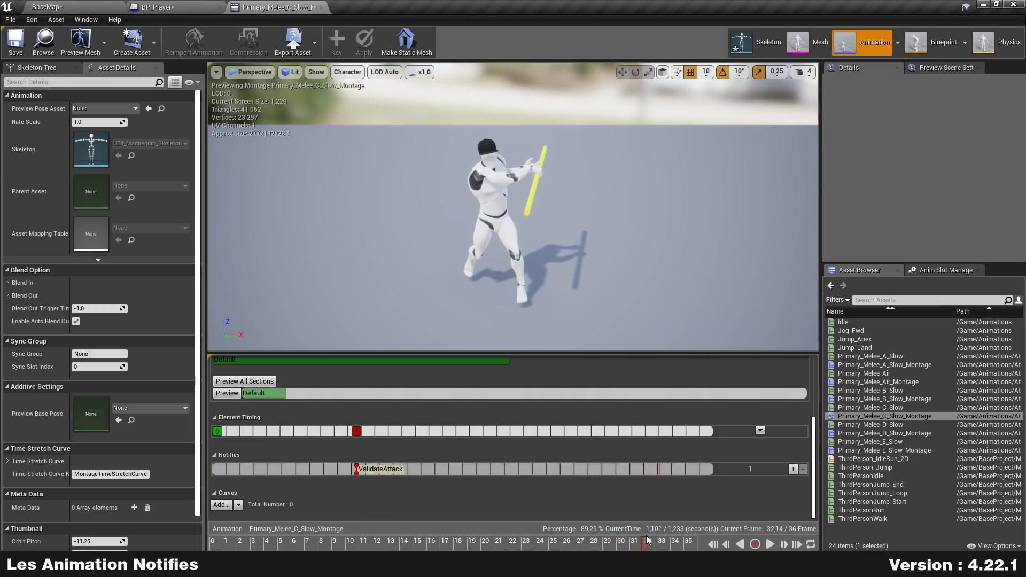
pyautogui.moveTo(641, 541); pyautogui.dragTo(663, 541)
pyautogui.rightClick(680, 470)
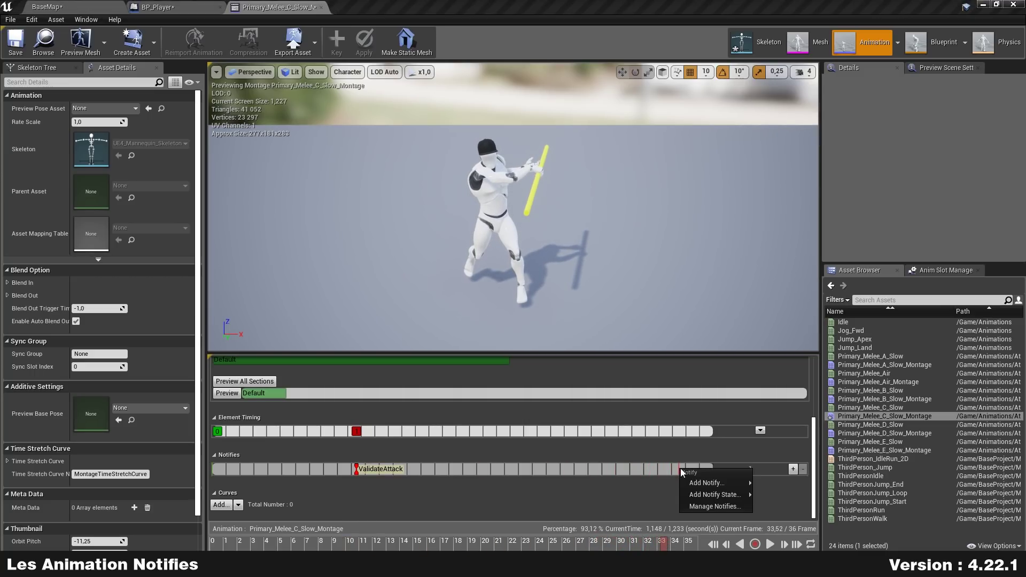
pyautogui.moveTo(705, 483)
pyautogui.moveTo(852, 442)
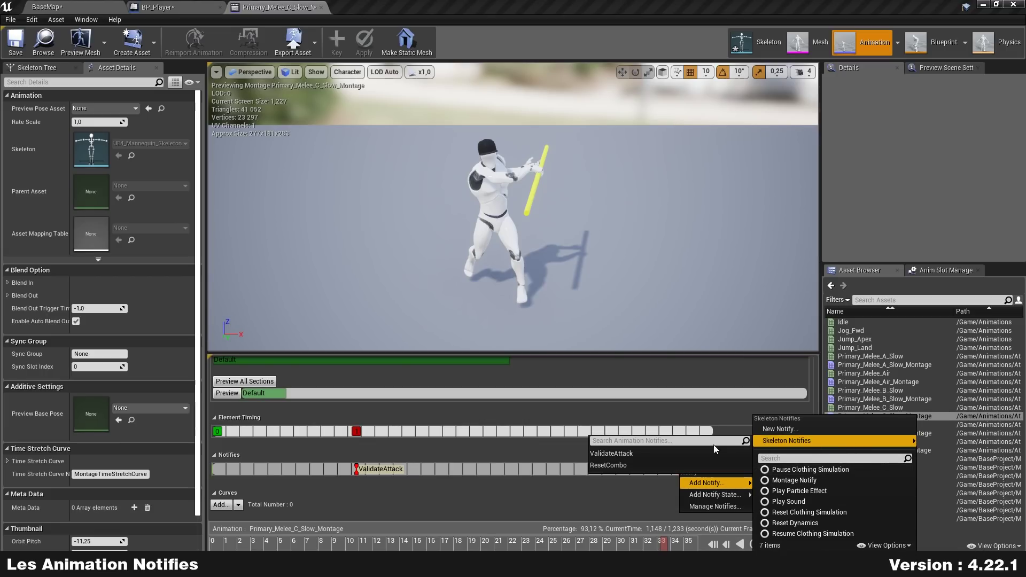
pyautogui.click(648, 466)
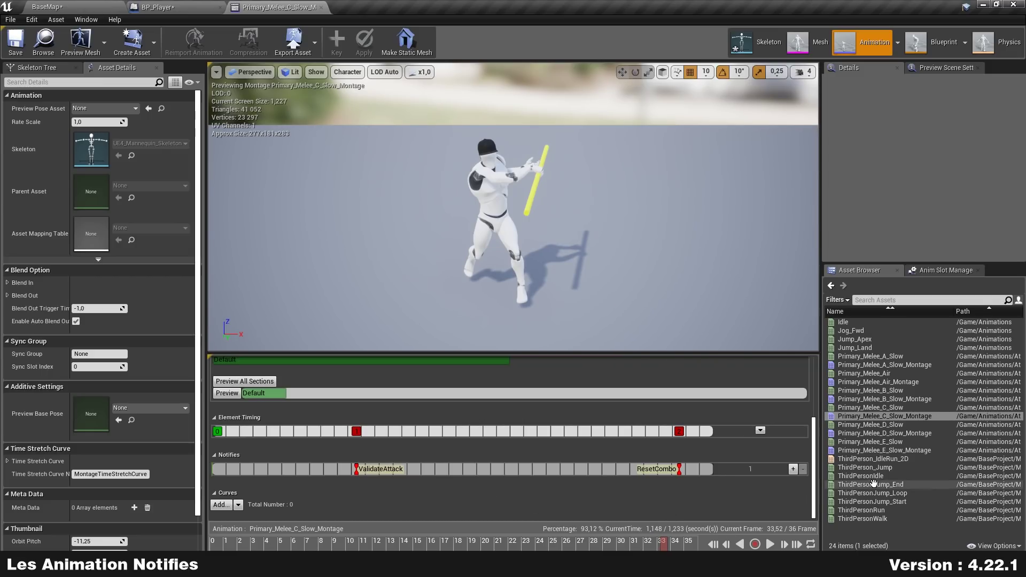
pyautogui.click(913, 436)
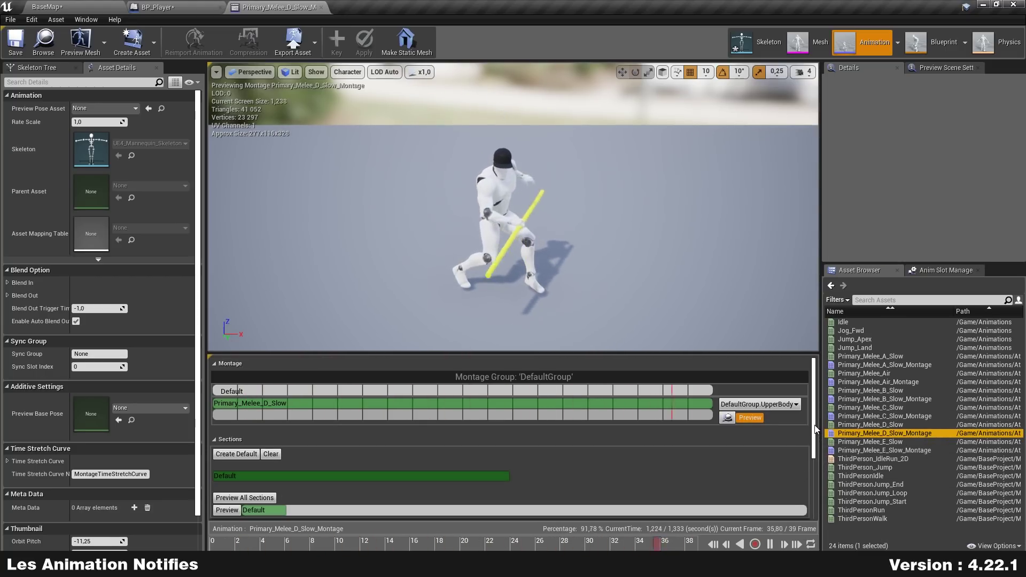
# Add the ValidateAttack skeleton notify near frame 16 of Primary_Melee_D_Slow_Montage
pyautogui.moveTo(814, 431); pyautogui.dragTo(814, 494)
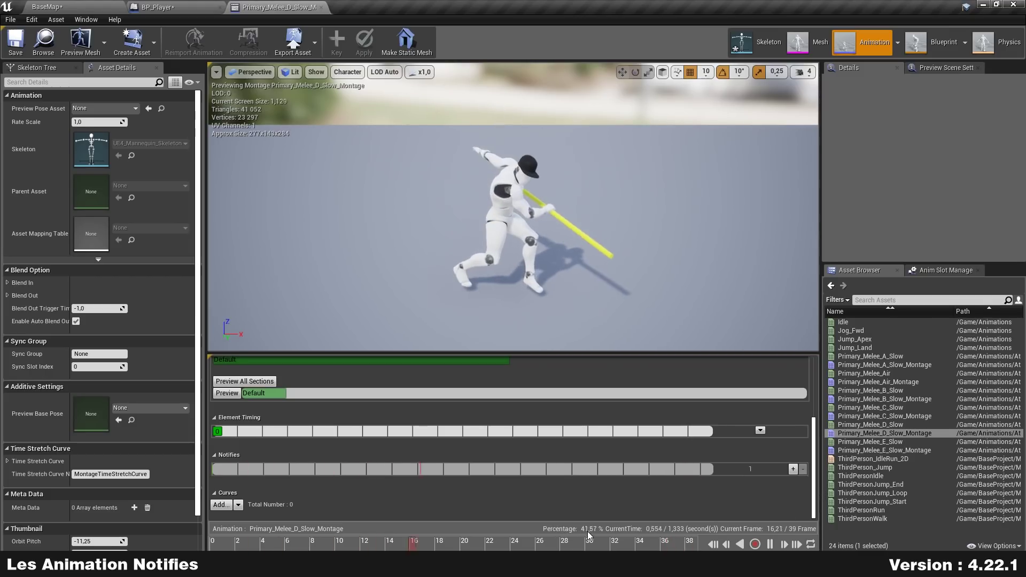
pyautogui.click(769, 544)
pyautogui.moveTo(342, 544); pyautogui.dragTo(410, 543)
pyautogui.rightClick(419, 468)
pyautogui.moveTo(448, 481)
pyautogui.moveTo(573, 441)
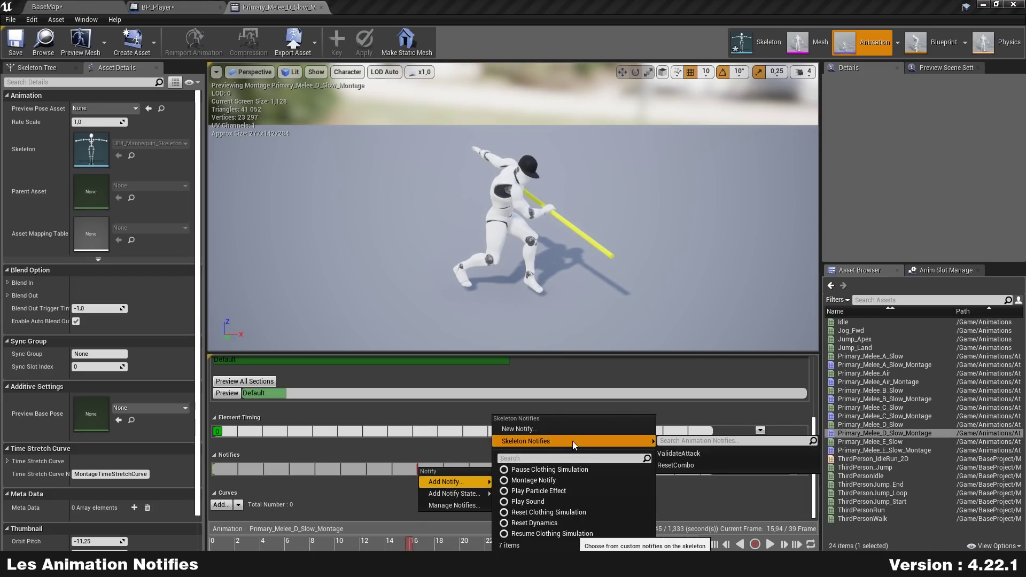
pyautogui.click(687, 454)
# Add the ResetCombo skeleton notify near frame 36
pyautogui.moveTo(409, 543)
pyautogui.mouseDown()
pyautogui.moveTo(671, 541)
pyautogui.moveTo(657, 540)
pyautogui.mouseUp()
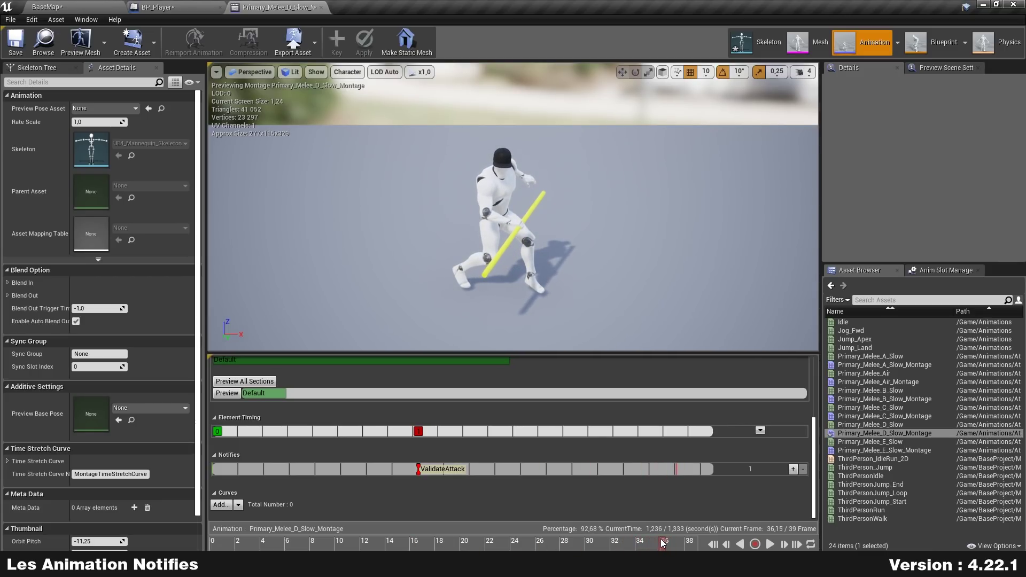
pyautogui.rightClick(673, 470)
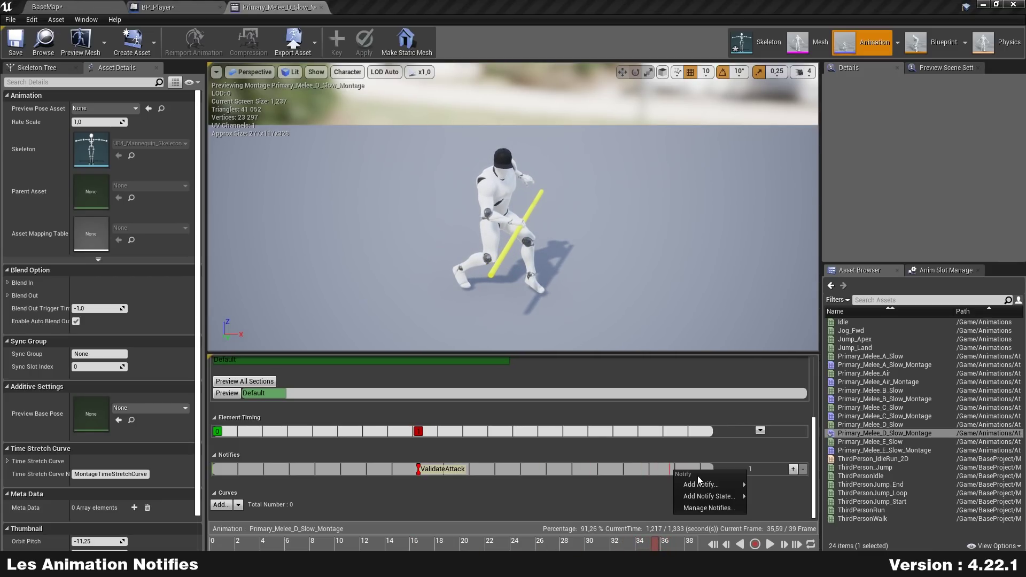
pyautogui.moveTo(700, 484)
pyautogui.moveTo(825, 442)
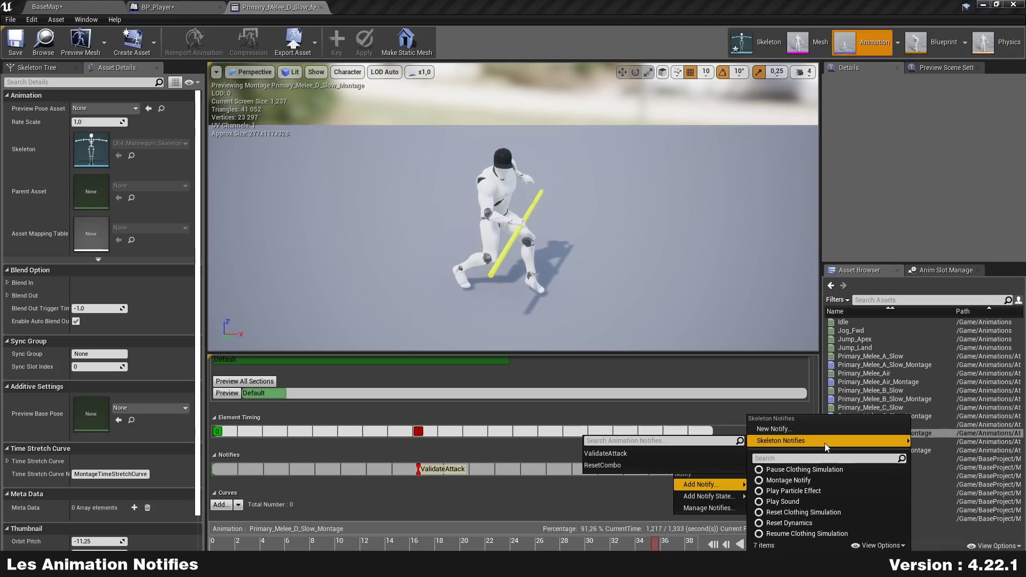
pyautogui.click(628, 464)
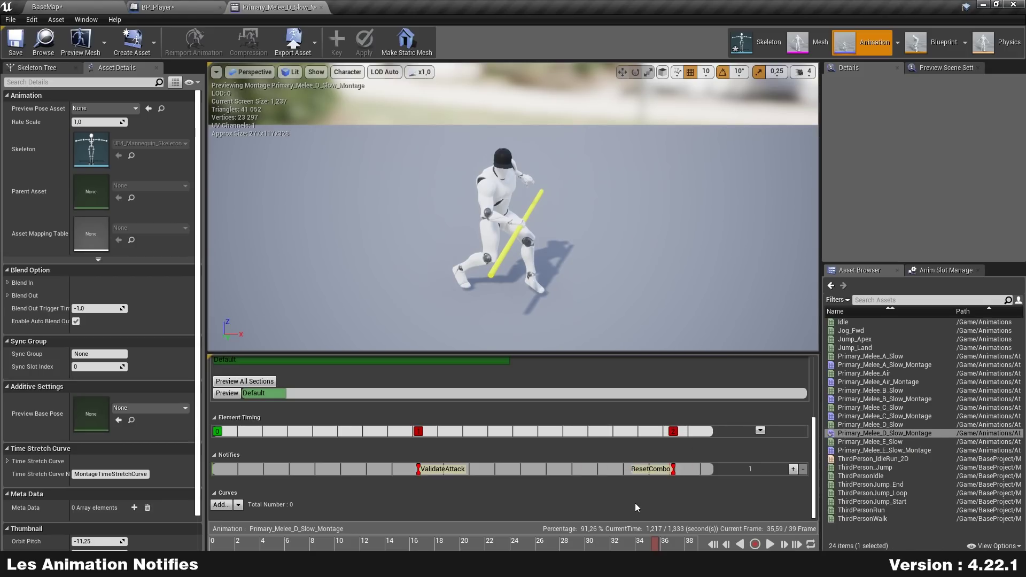
# In Primary_Melee_E_Slow_Montage, add a ResetCombo skeleton notify near frame 33, then save all
pyautogui.click(915, 452)
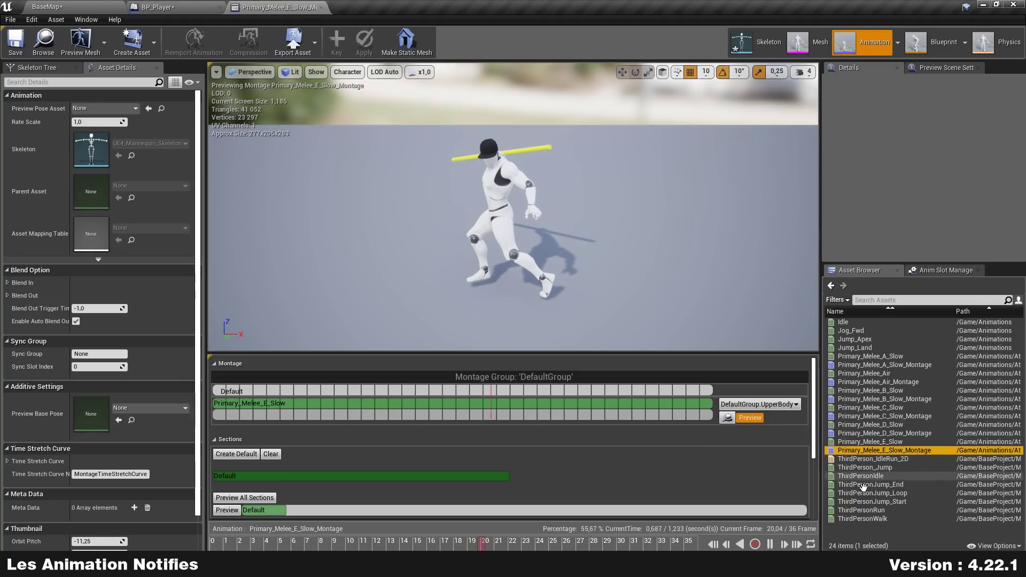
pyautogui.scroll(-3, 816, 434)
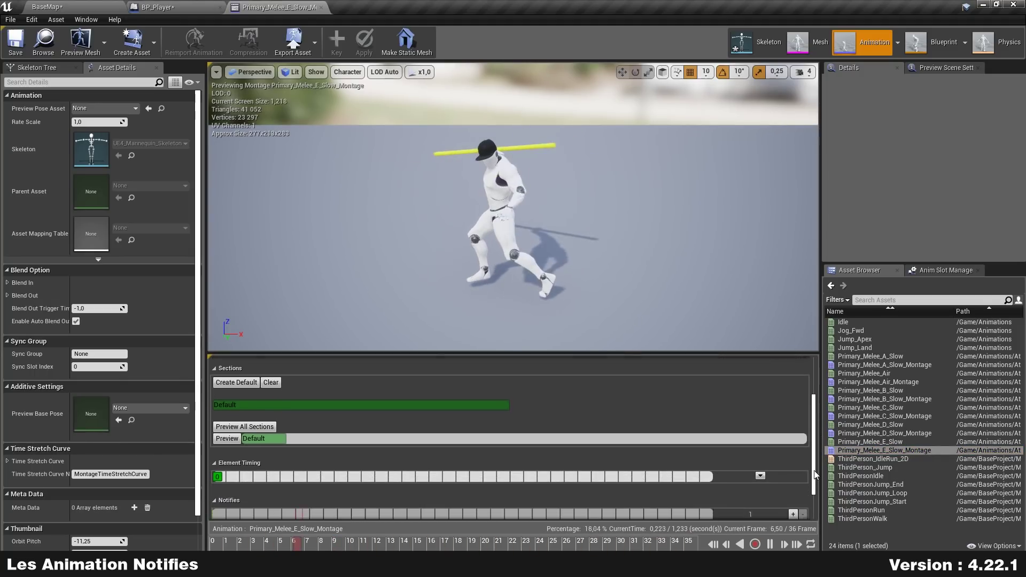
pyautogui.click(775, 546)
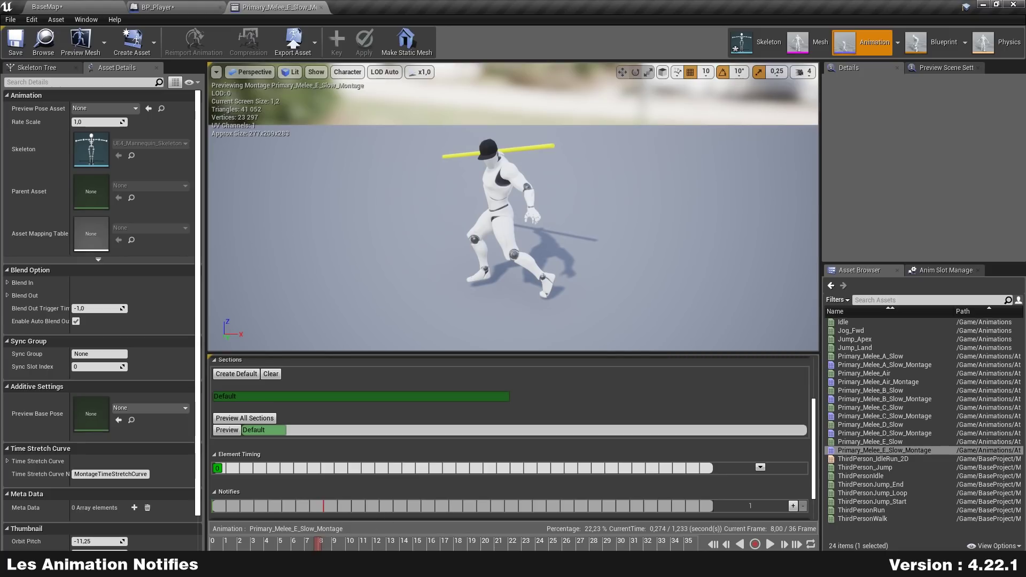
pyautogui.moveTo(319, 541); pyautogui.dragTo(656, 541)
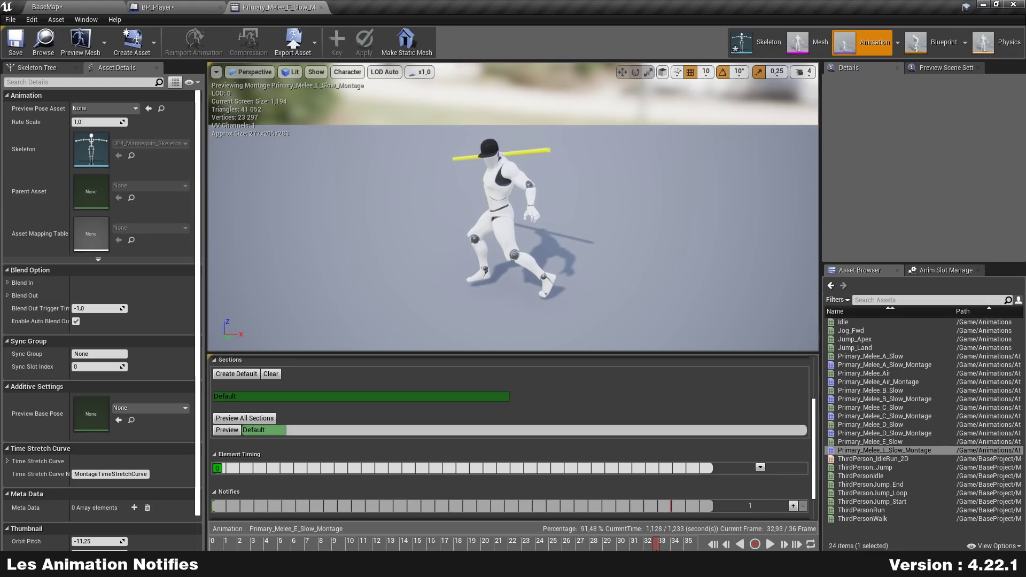
pyautogui.rightClick(672, 505)
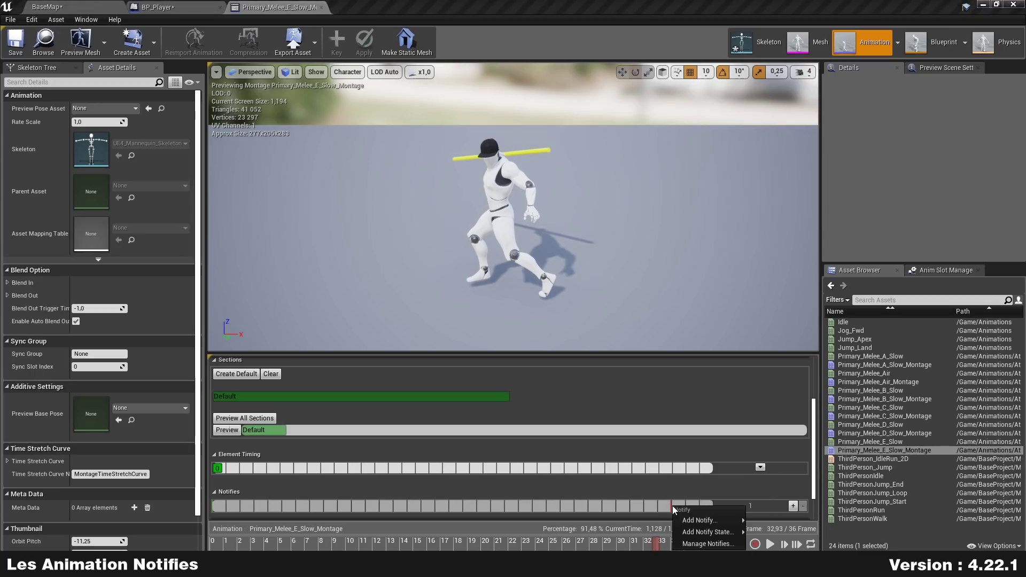
pyautogui.moveTo(685, 525)
pyautogui.moveTo(834, 441)
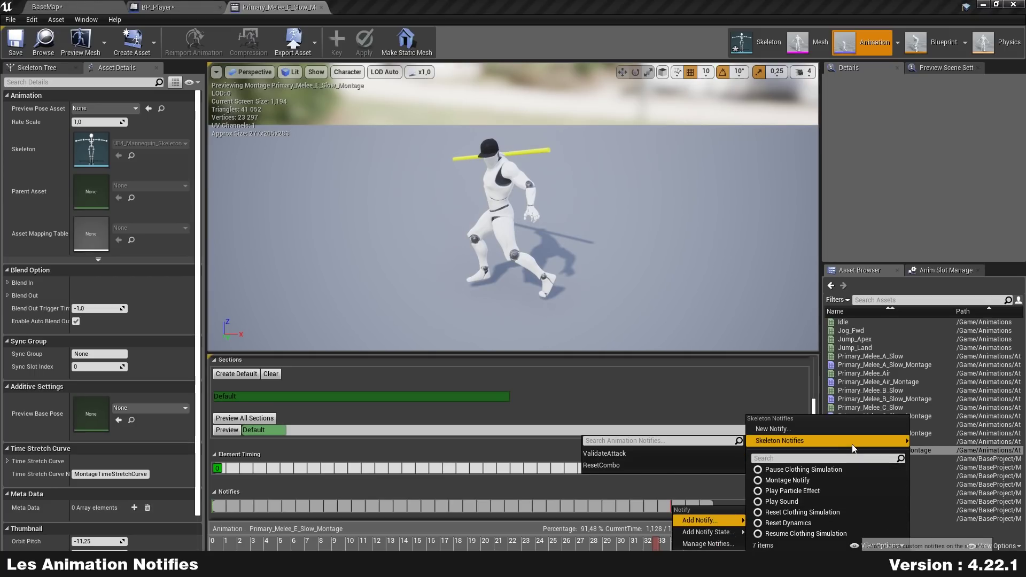
pyautogui.click(619, 464)
pyautogui.hotkey('ctrl', 'shift', 's')
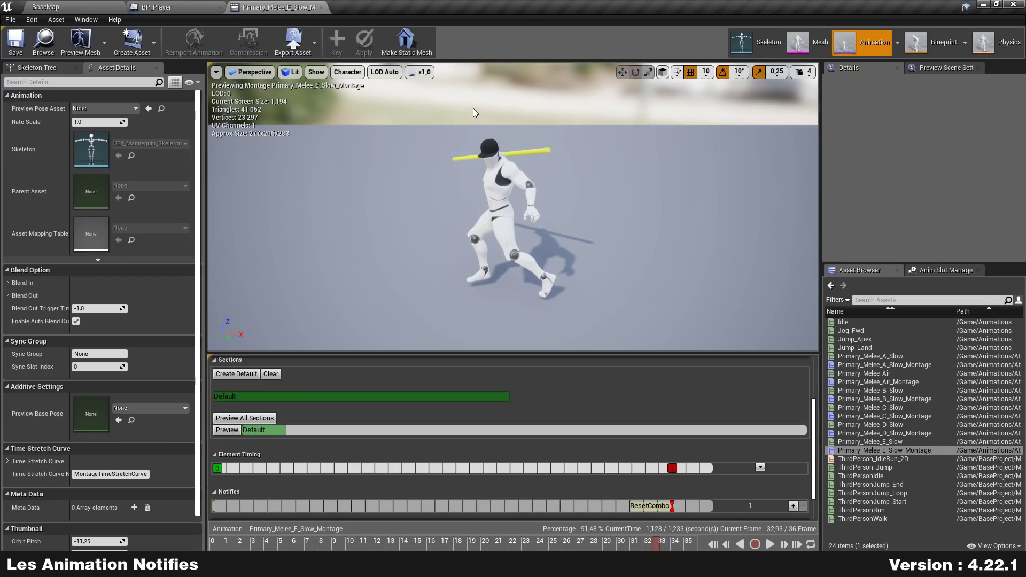
# Replay the montage preview, then pause and scrub it back to about frame 8.5
pyautogui.click(762, 544)
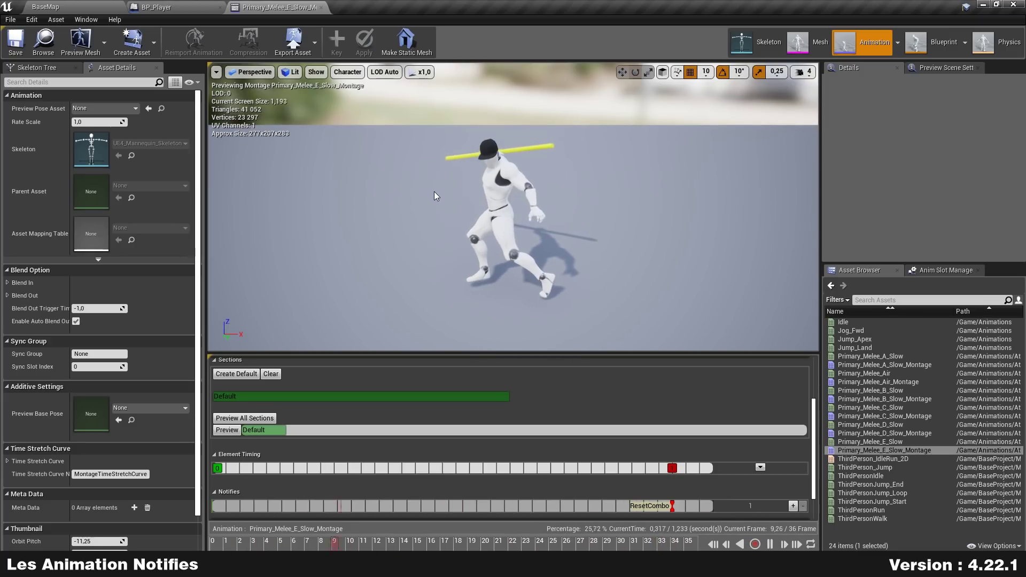
pyautogui.click(770, 544)
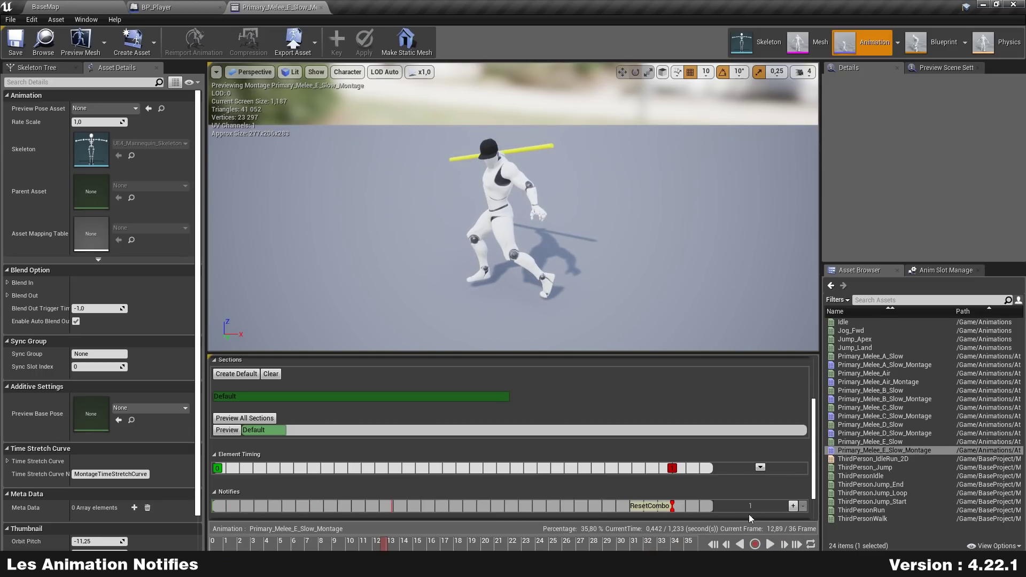
pyautogui.moveTo(383, 545); pyautogui.dragTo(327, 545)
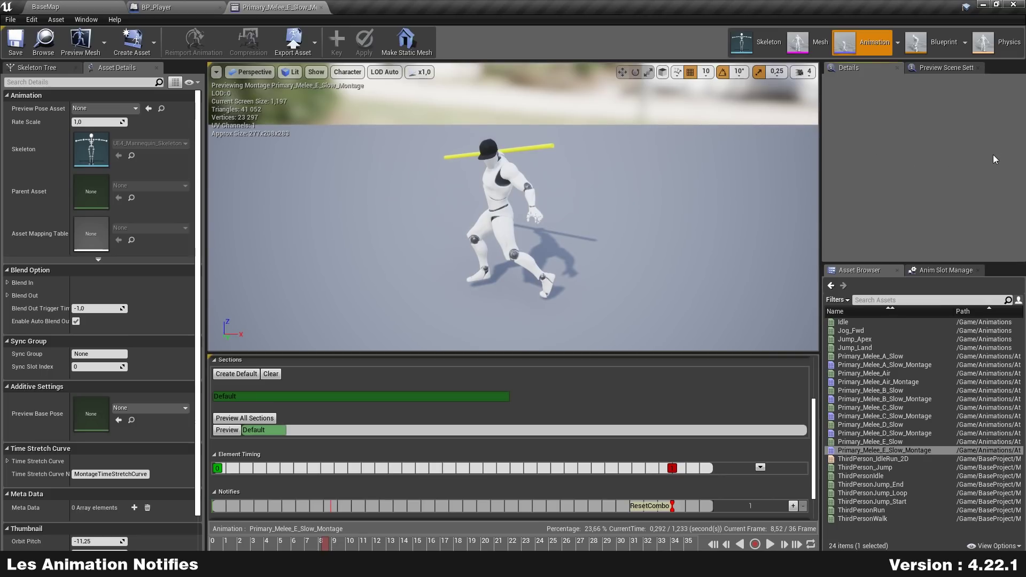
# In BP_Player's Event Graph, add a custom event named ResetCombo above the attack logic
pyautogui.click(174, 5)
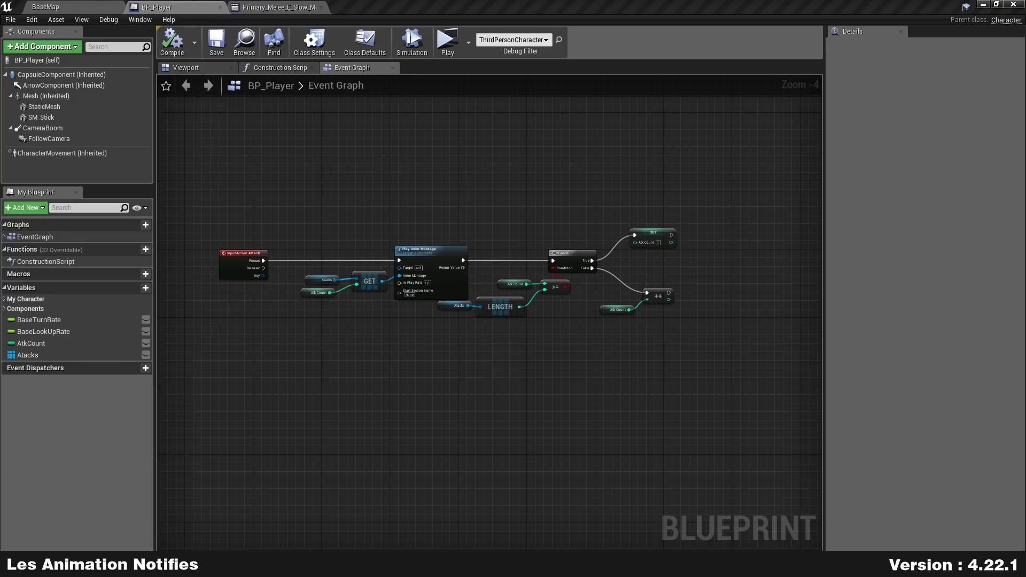
pyautogui.scroll(1, 394, 206)
pyautogui.scroll(1, 344, 213)
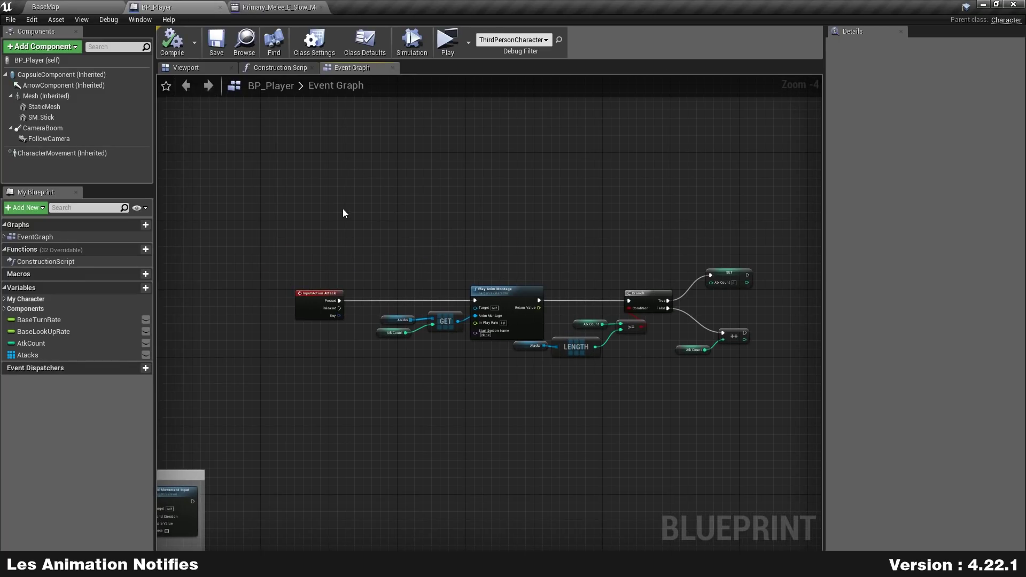
pyautogui.scroll(2, 408, 217)
pyautogui.scroll(1, 245, 172)
pyautogui.rightClick(240, 171)
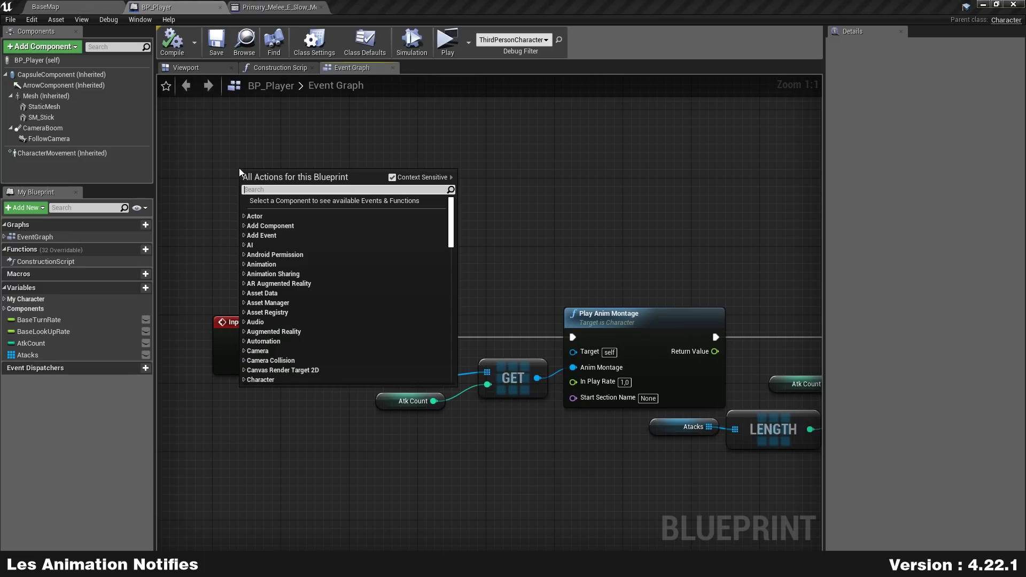
pyautogui.write('custom')
pyautogui.press('Return')
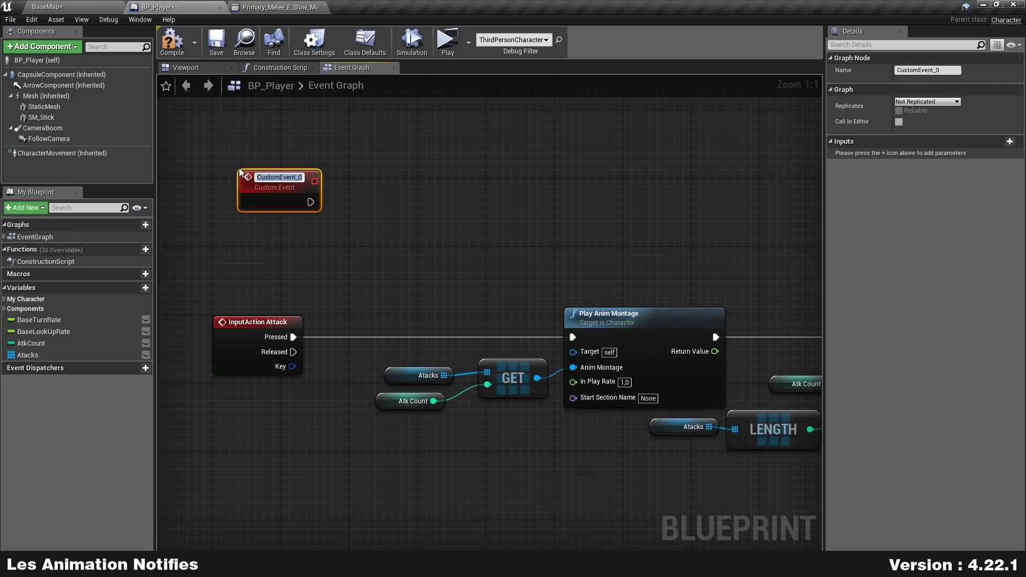
pyautogui.write('Reset')
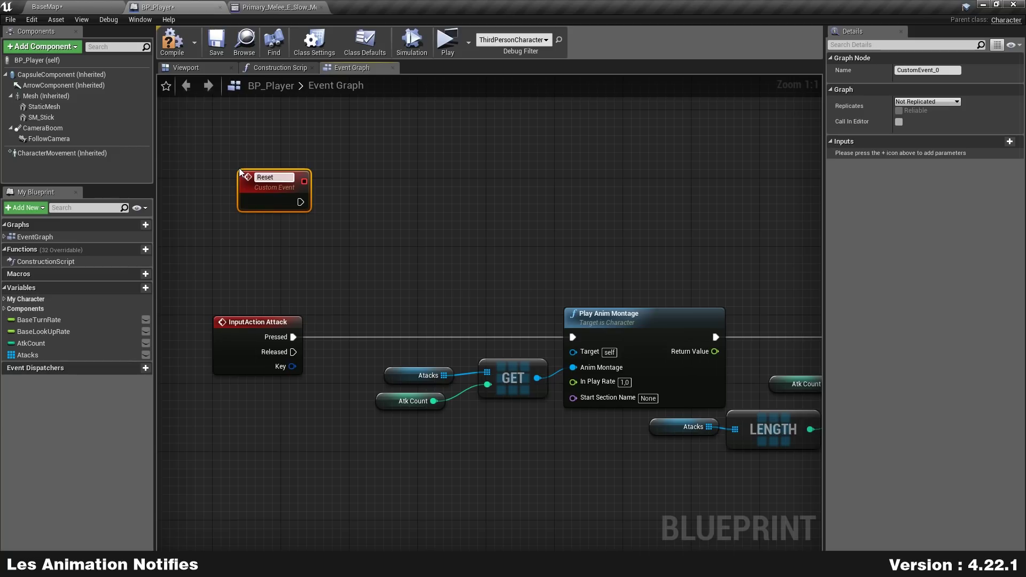
pyautogui.write('Combo')
pyautogui.press('Return')
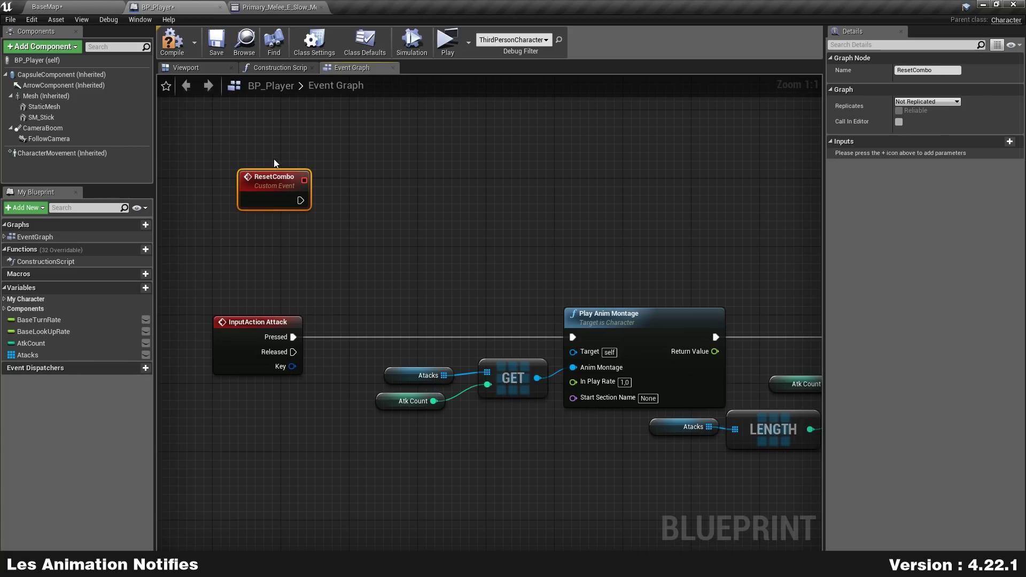
pyautogui.moveTo(274, 176); pyautogui.dragTo(248, 125)
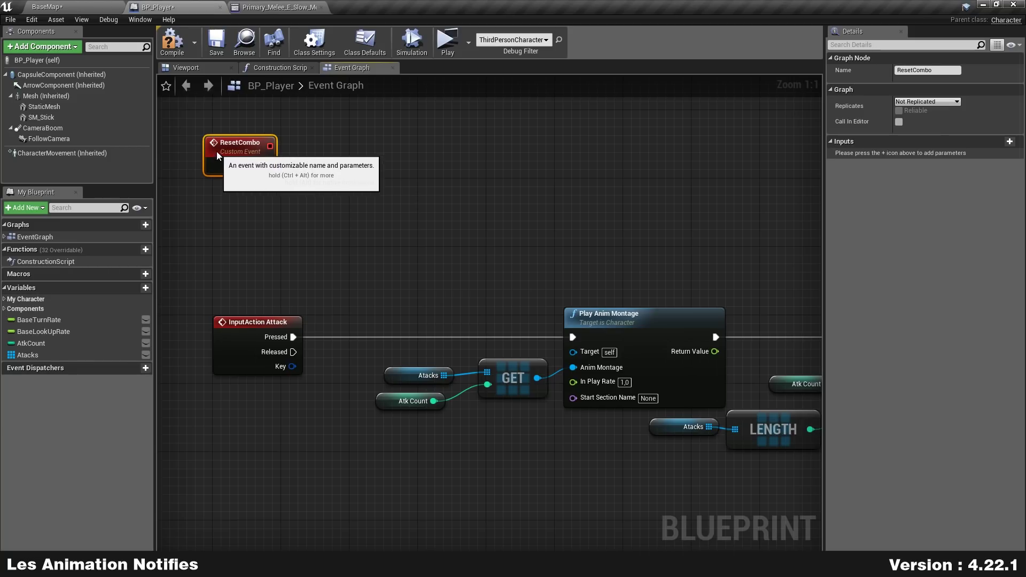
# Add a second custom event named ValidateAttack
pyautogui.rightClick(227, 191)
pyautogui.write('reset')
pyautogui.press('Escape')
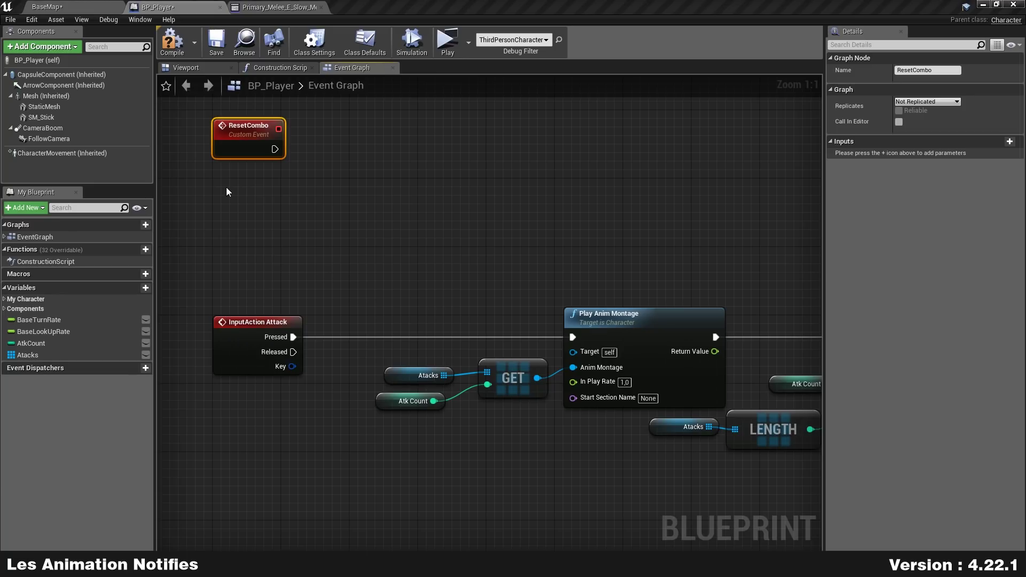
pyautogui.write('ValidateA')
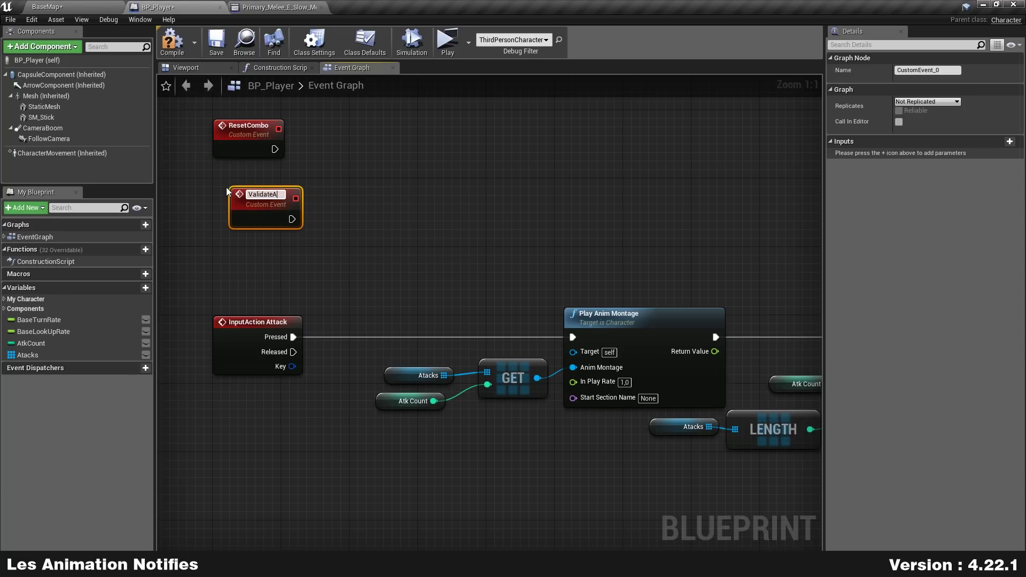
pyautogui.write('ttack')
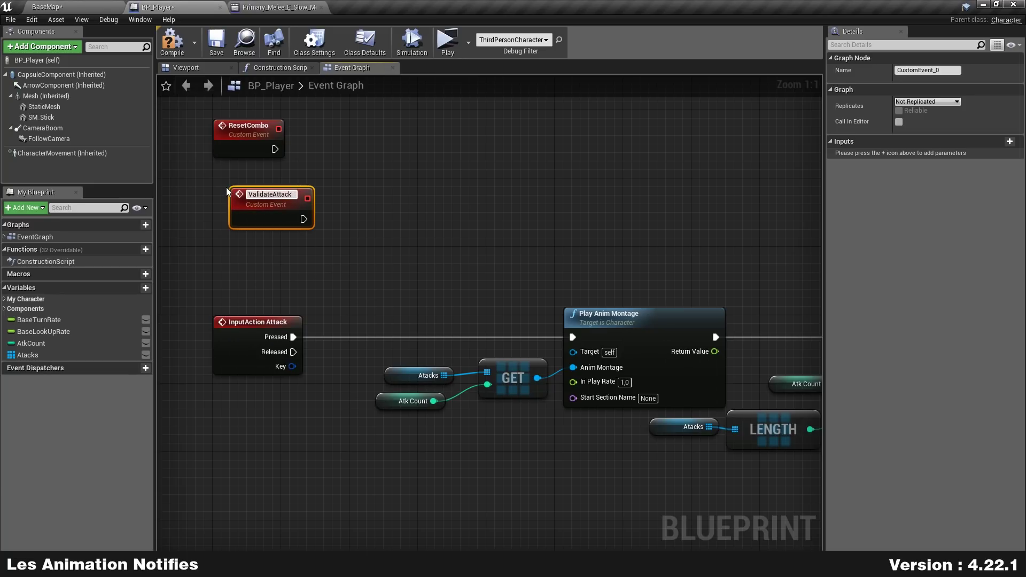
pyautogui.press('Return')
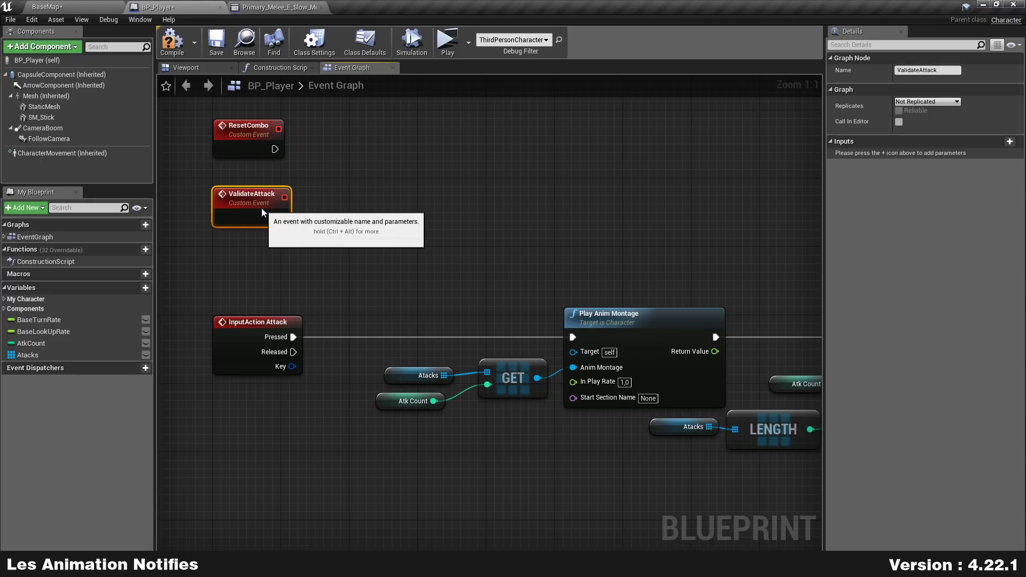
# Select the combo attack nodes, then deselect and reframe the graph view
pyautogui.scroll(-3, 473, 187)
pyautogui.scroll(-2, 483, 216)
pyautogui.moveTo(373, 304)
pyautogui.mouseDown()
pyautogui.moveTo(572, 258)
pyautogui.moveTo(750, 198)
pyautogui.mouseUp()
pyautogui.scroll(1, 632, 191)
pyautogui.moveTo(559, 172); pyautogui.dragTo(440, 194, button='right')
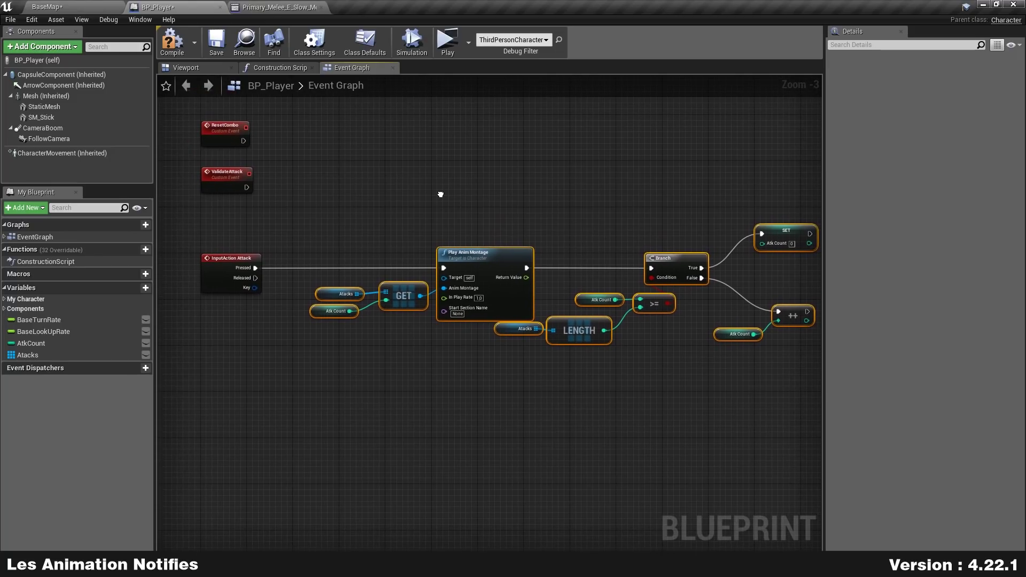
pyautogui.click(337, 219)
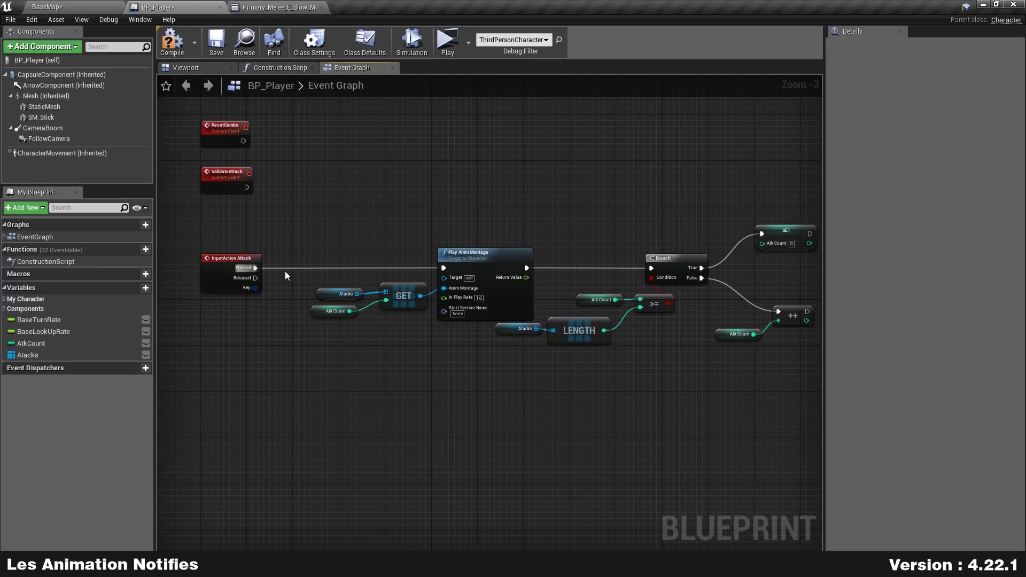
pyautogui.moveTo(627, 385); pyautogui.dragTo(571, 382, button='right')
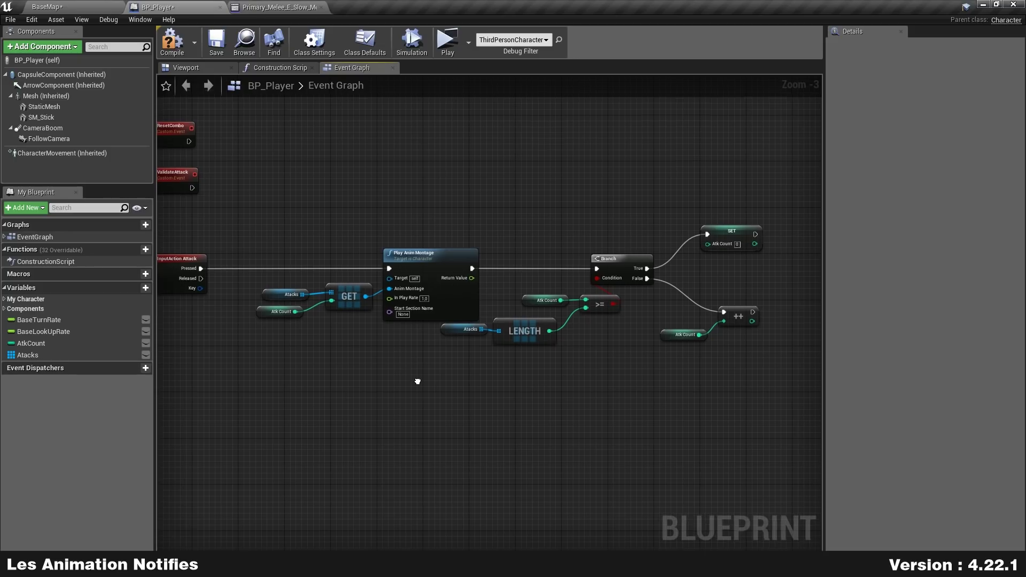
pyautogui.moveTo(365, 367); pyautogui.dragTo(391, 360, button='right')
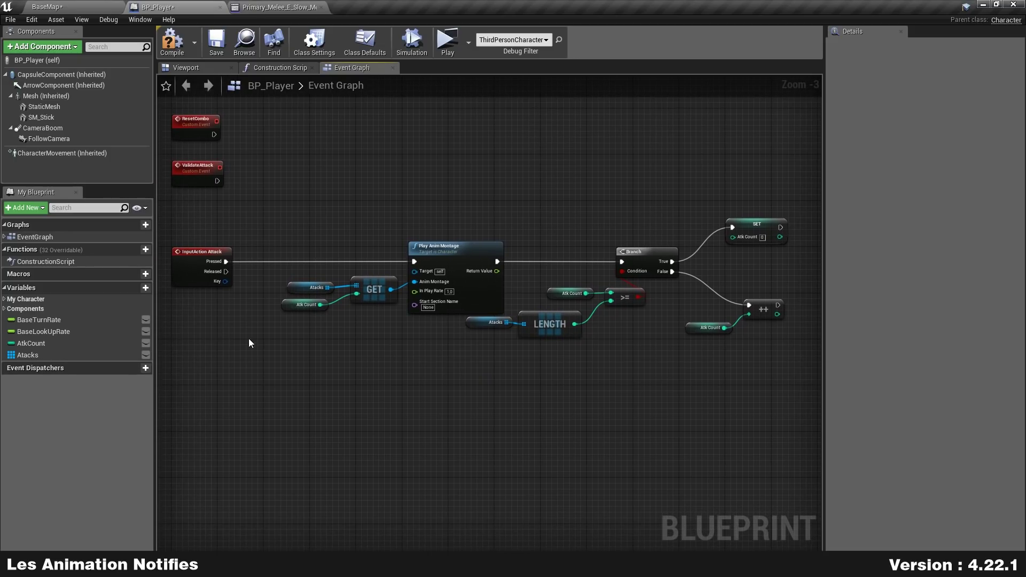
# Create a single Boolean variable named bCanAttack and compile the blueprint
pyautogui.click(143, 288)
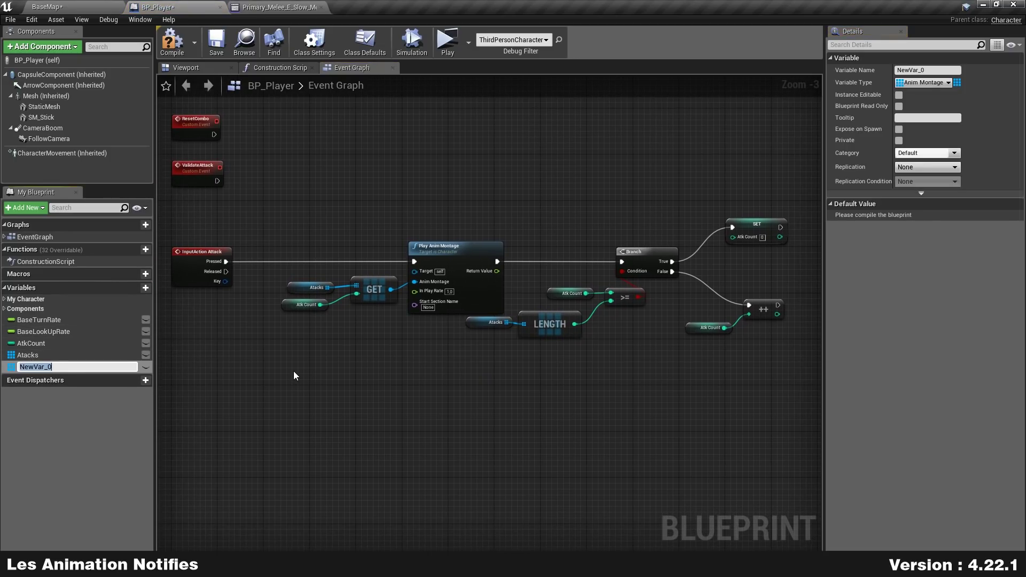
pyautogui.write('C')
pyautogui.press('BackSpace')
pyautogui.press('BackSpace')
pyautogui.press('BackSpace')
pyautogui.write('b')
pyautogui.write('CanAttack')
pyautogui.press('Return')
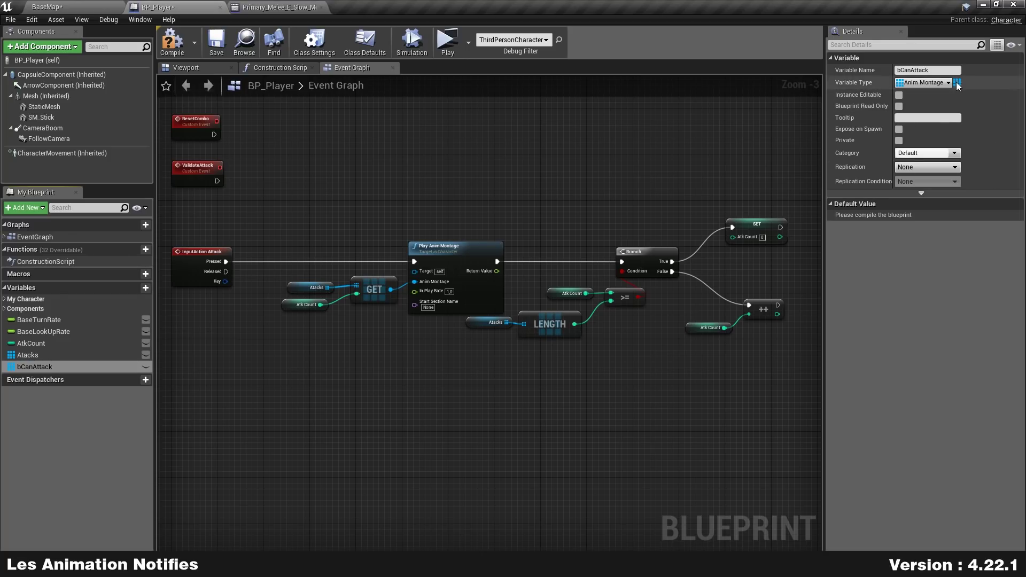
pyautogui.click(957, 82)
pyautogui.click(959, 94)
pyautogui.click(931, 83)
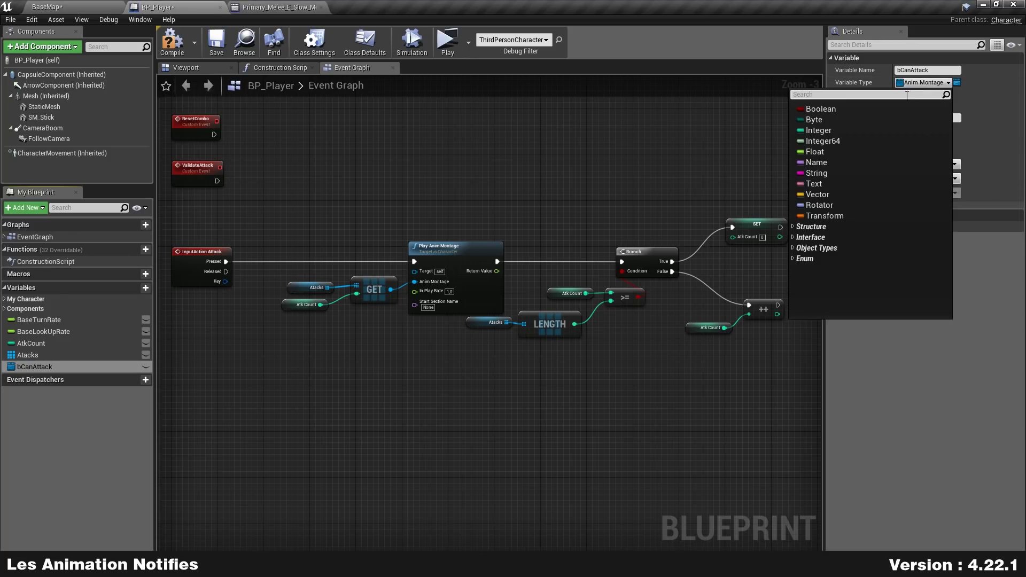
pyautogui.click(824, 107)
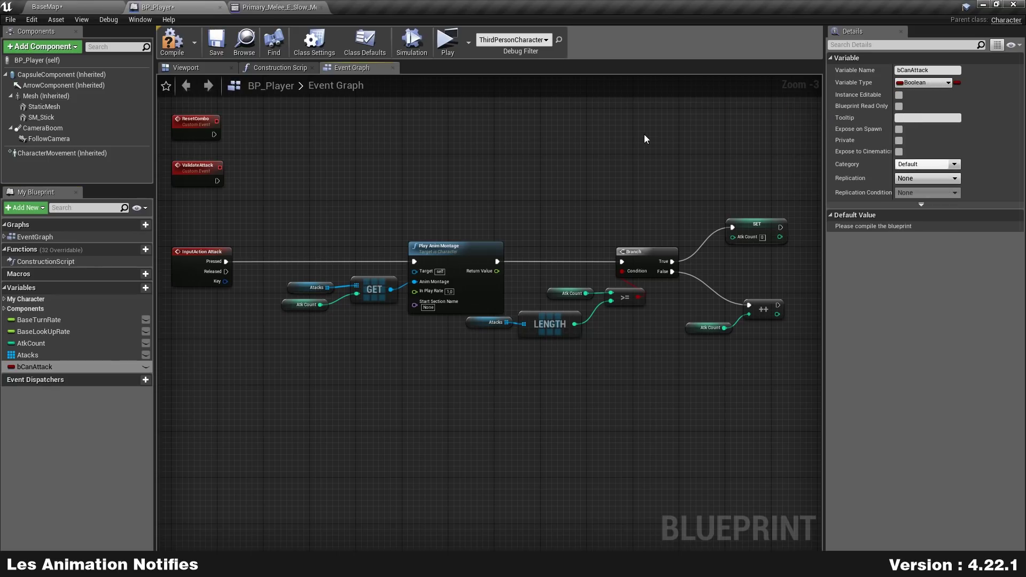
pyautogui.click(172, 42)
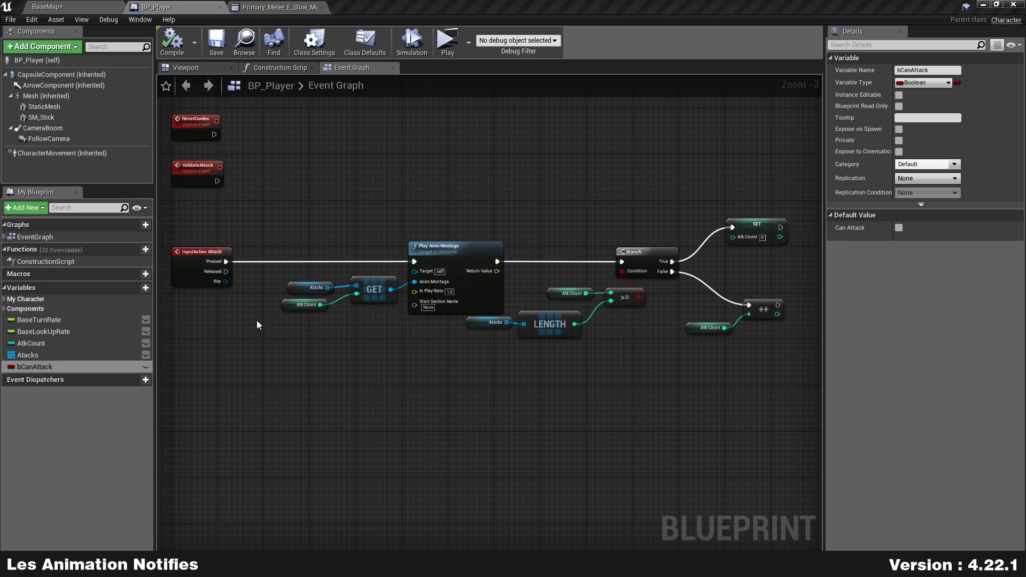
# Default Can Attack to true and branch the Attack input's Pressed output on Can Attack
pyautogui.click(899, 228)
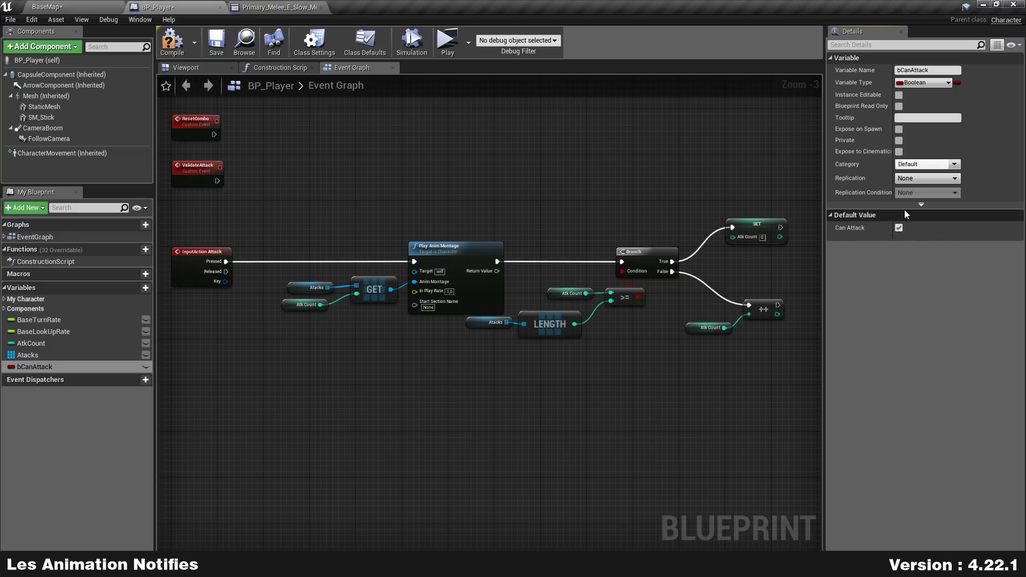
pyautogui.scroll(3, 235, 310)
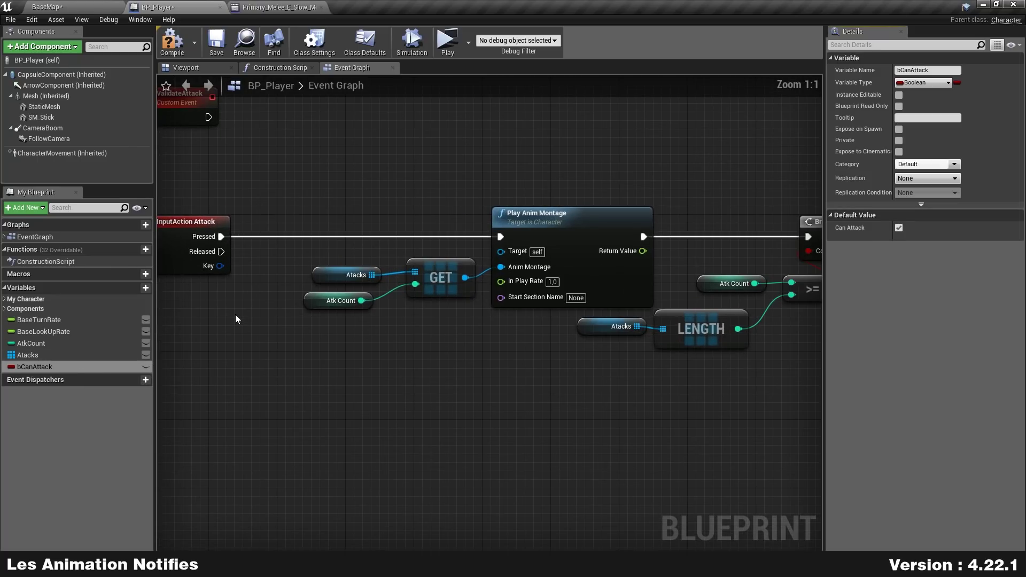
pyautogui.moveTo(270, 315); pyautogui.dragTo(508, 304, button='right')
pyautogui.moveTo(408, 236)
pyautogui.mouseDown()
pyautogui.moveTo(251, 242)
pyautogui.moveTo(431, 237)
pyautogui.mouseUp()
pyautogui.click(408, 266)
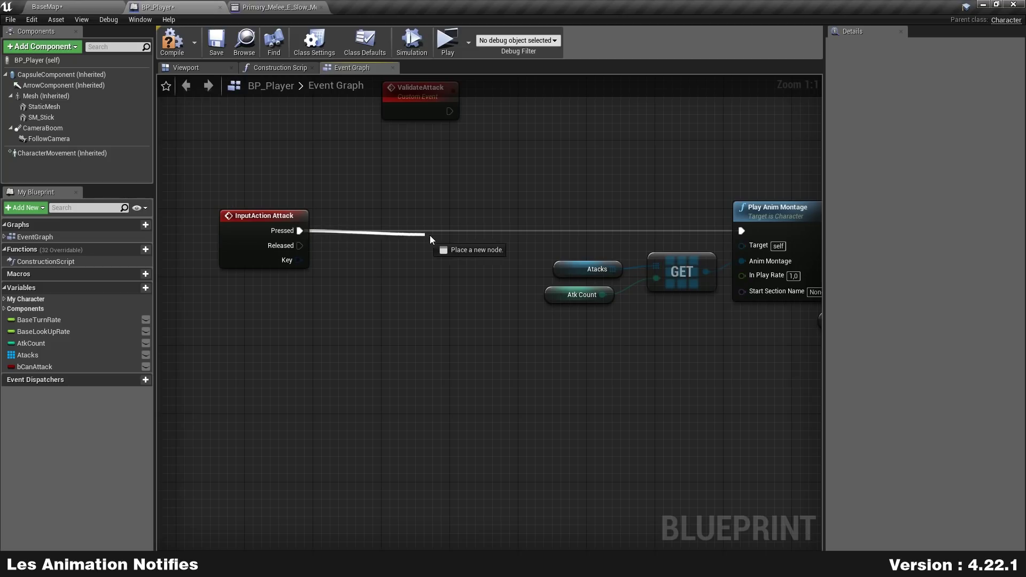
pyautogui.write('branch')
pyautogui.press('Return')
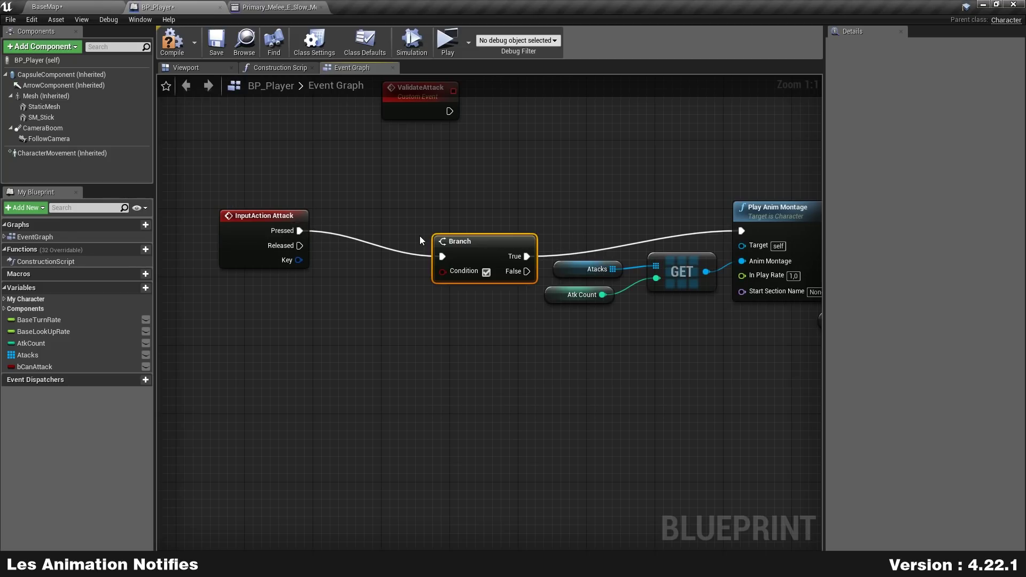
pyautogui.moveTo(475, 246); pyautogui.dragTo(433, 220)
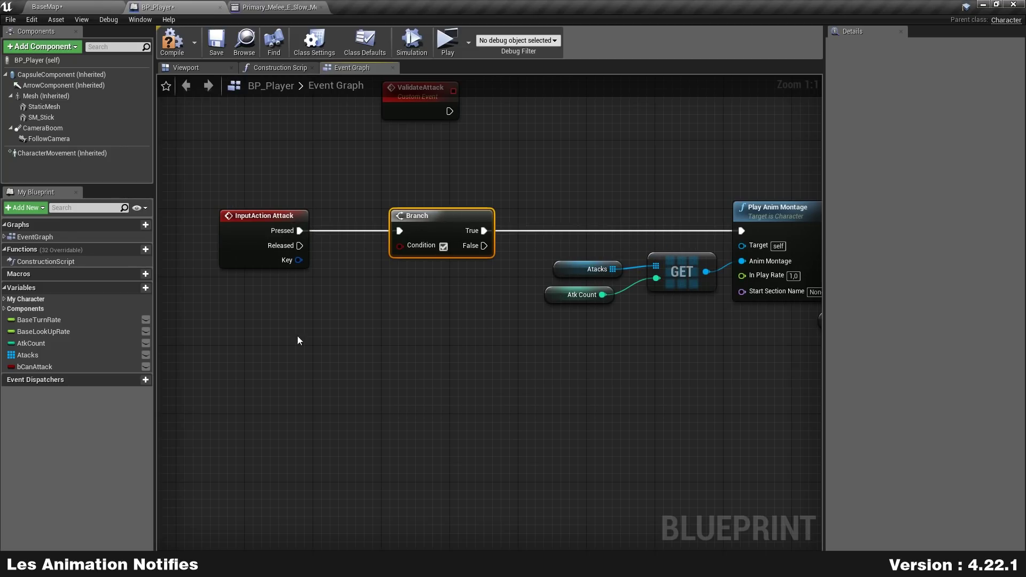
pyautogui.moveTo(37, 367); pyautogui.dragTo(98, 357)
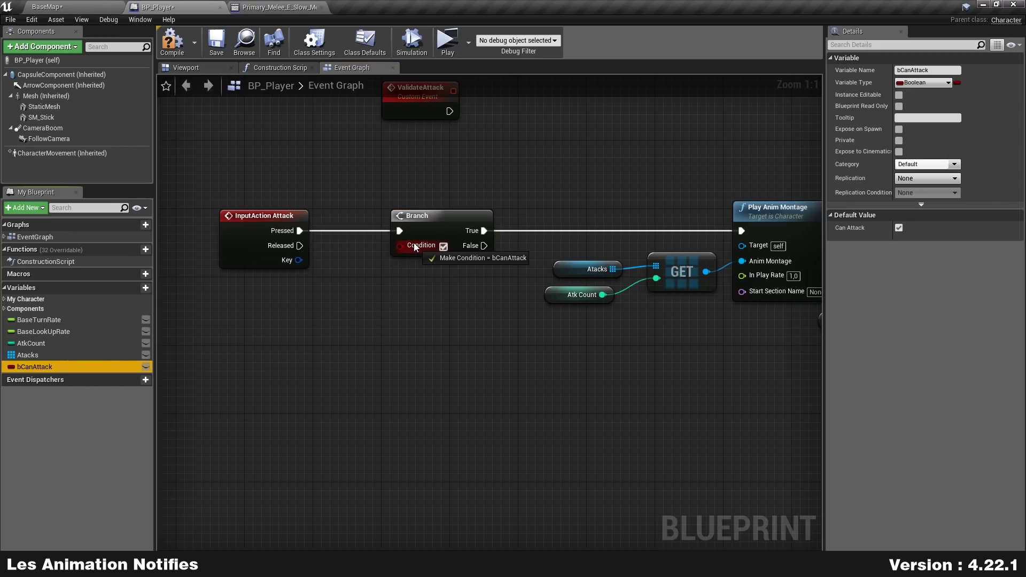
pyautogui.moveTo(393, 263); pyautogui.dragTo(414, 244)
pyautogui.moveTo(349, 261); pyautogui.dragTo(434, 277)
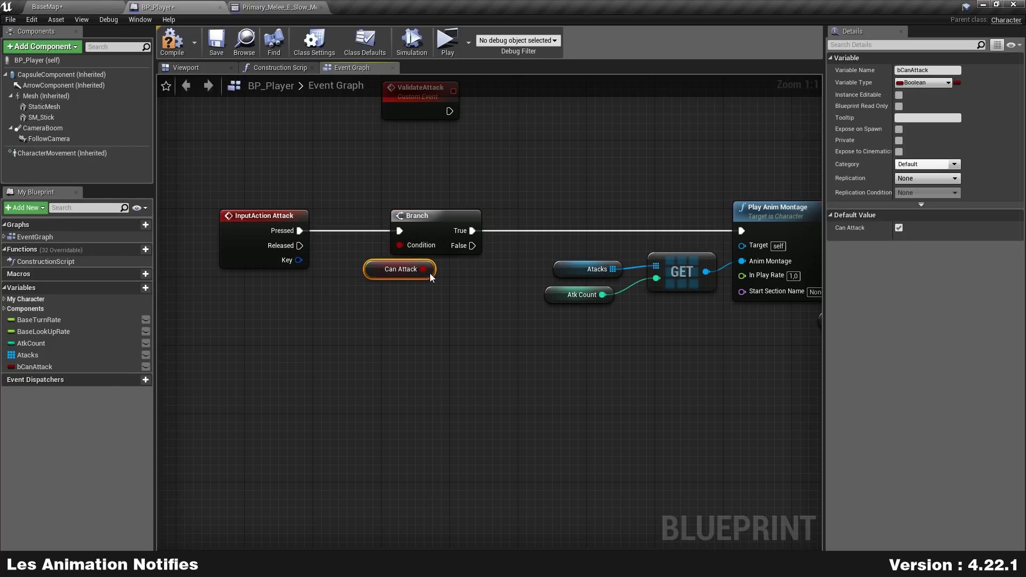
# Select and rearrange the Atacks, Atk Count, input event and Branch nodes to make room
pyautogui.moveTo(758, 316); pyautogui.dragTo(468, 303, button='right')
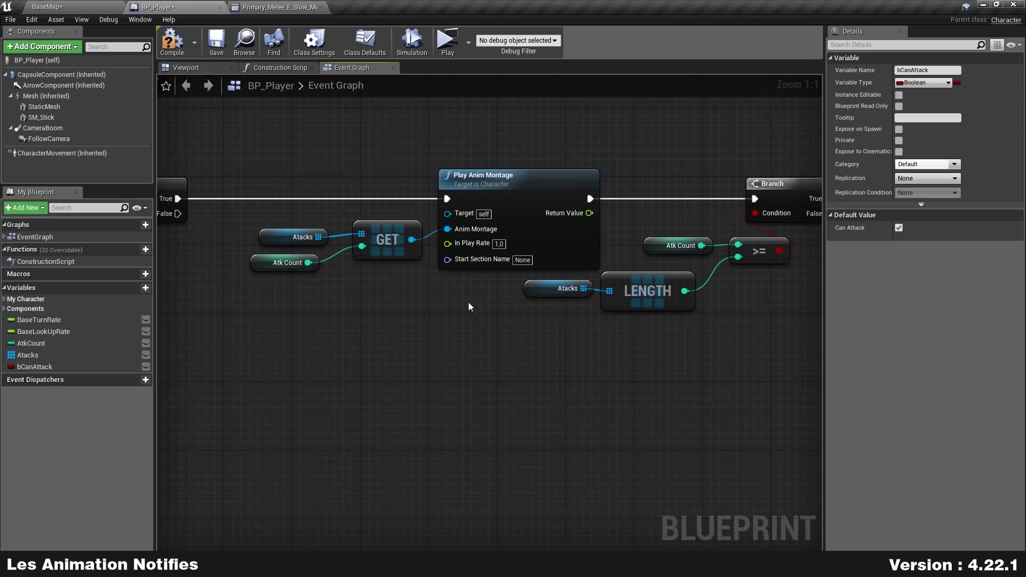
pyautogui.moveTo(303, 286); pyautogui.dragTo(379, 229)
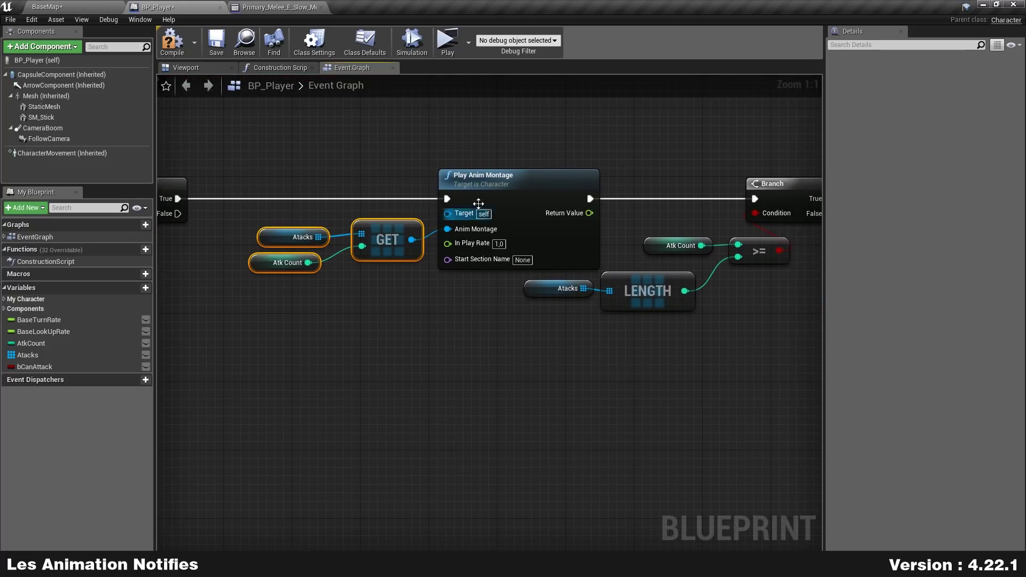
pyautogui.moveTo(666, 212); pyautogui.dragTo(415, 214, button='right')
pyautogui.scroll(-2, 415, 214)
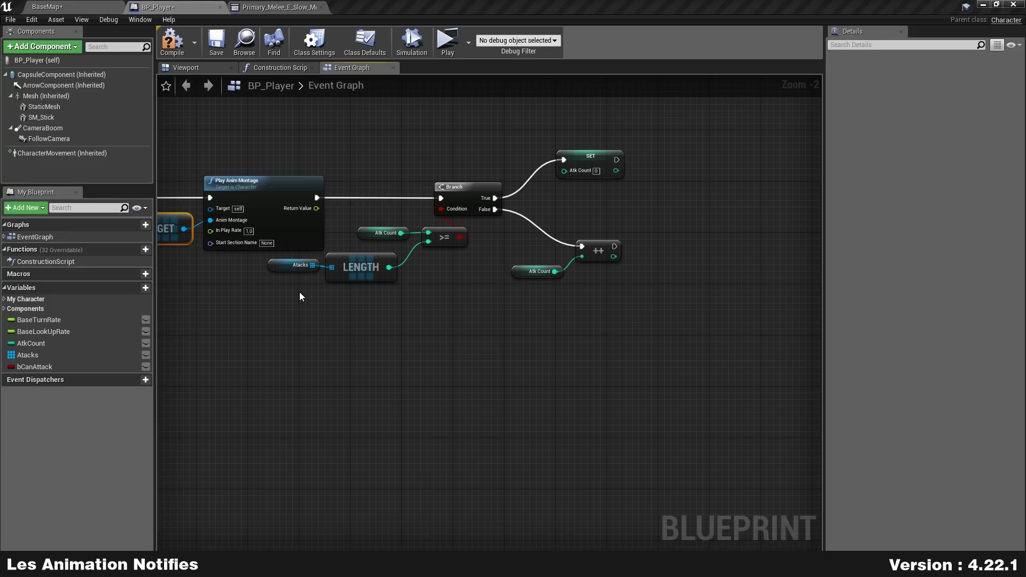
pyautogui.click(284, 264)
pyautogui.moveTo(284, 270); pyautogui.dragTo(363, 263, button='right')
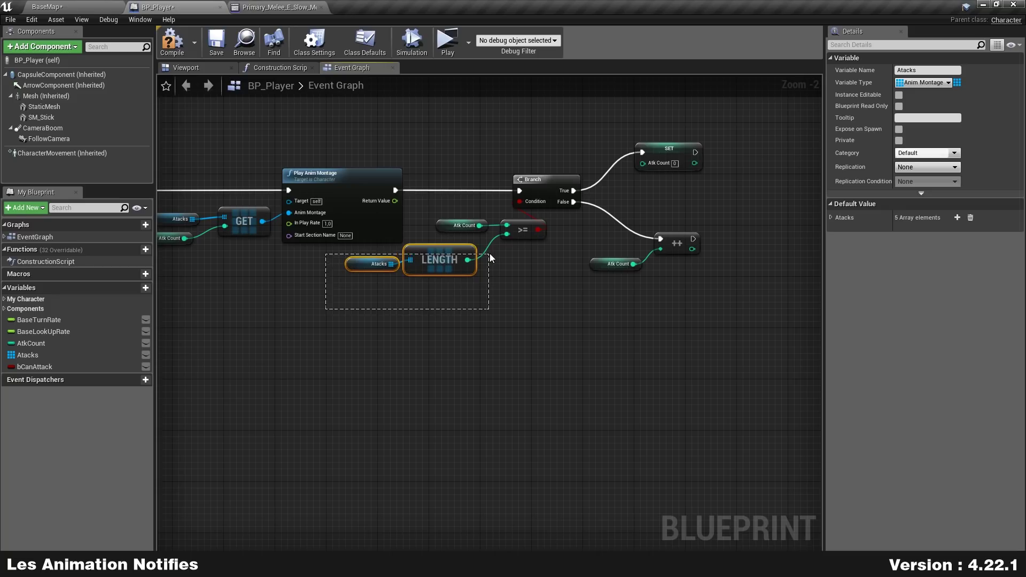
pyautogui.click(277, 342)
pyautogui.moveTo(278, 342); pyautogui.dragTo(654, 329, button='right')
pyautogui.moveTo(264, 270)
pyautogui.mouseDown()
pyautogui.moveTo(470, 149)
pyautogui.moveTo(345, 167)
pyautogui.mouseUp()
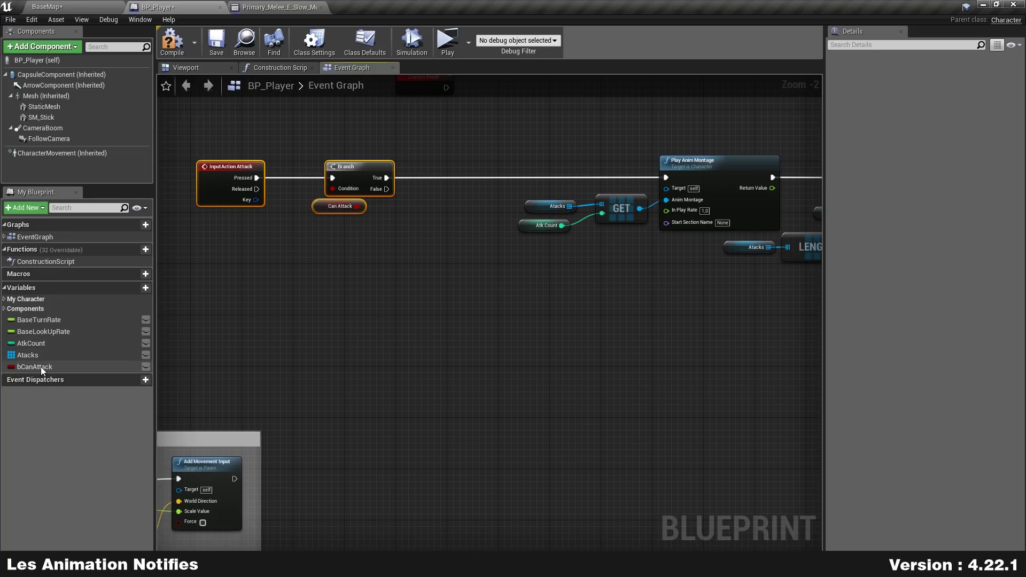
# Insert a Set Can Attack (false) node between Branch True and Play Anim Montage
pyautogui.moveTo(34, 367)
pyautogui.keyDown('alt'); pyautogui.mouseDown()
pyautogui.moveTo(425, 168)
pyautogui.moveTo(672, 178)
pyautogui.mouseUp(); pyautogui.keyUp('alt')
pyautogui.click(442, 248)
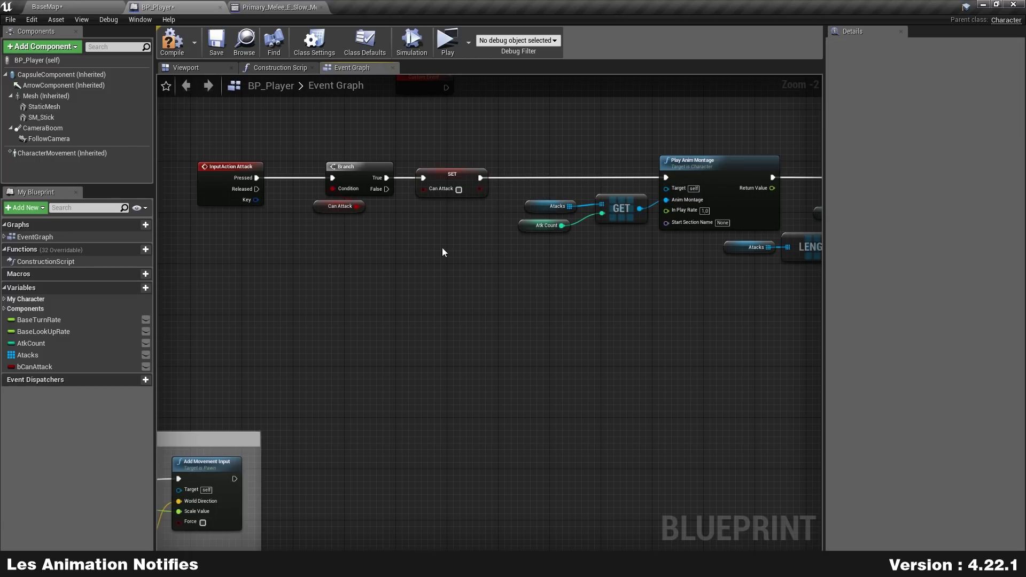
pyautogui.moveTo(282, 212)
pyautogui.mouseDown()
pyautogui.moveTo(468, 155)
pyautogui.moveTo(484, 174)
pyautogui.mouseUp()
pyautogui.click(468, 154)
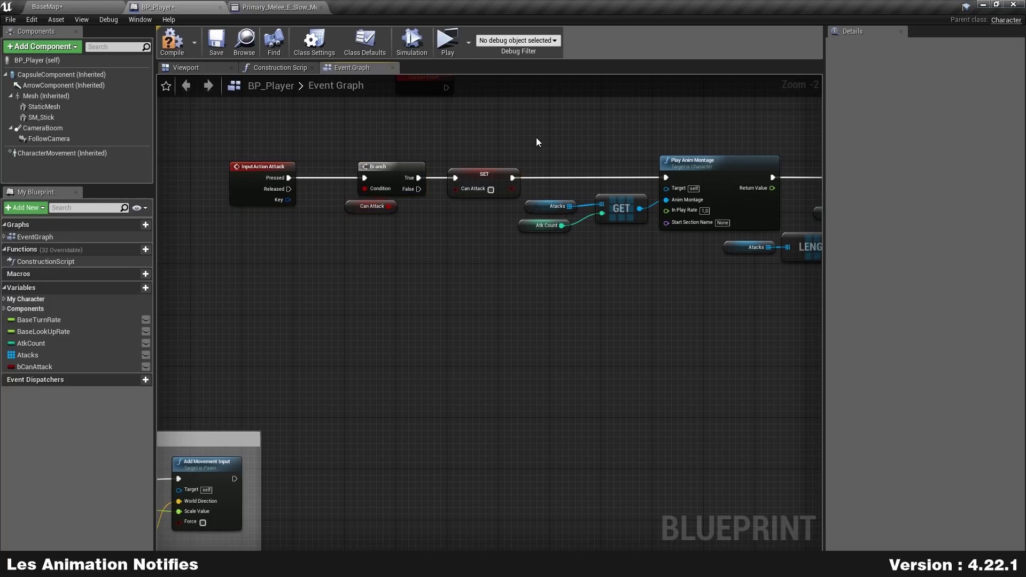
pyautogui.moveTo(609, 173); pyautogui.dragTo(612, 267, button='right')
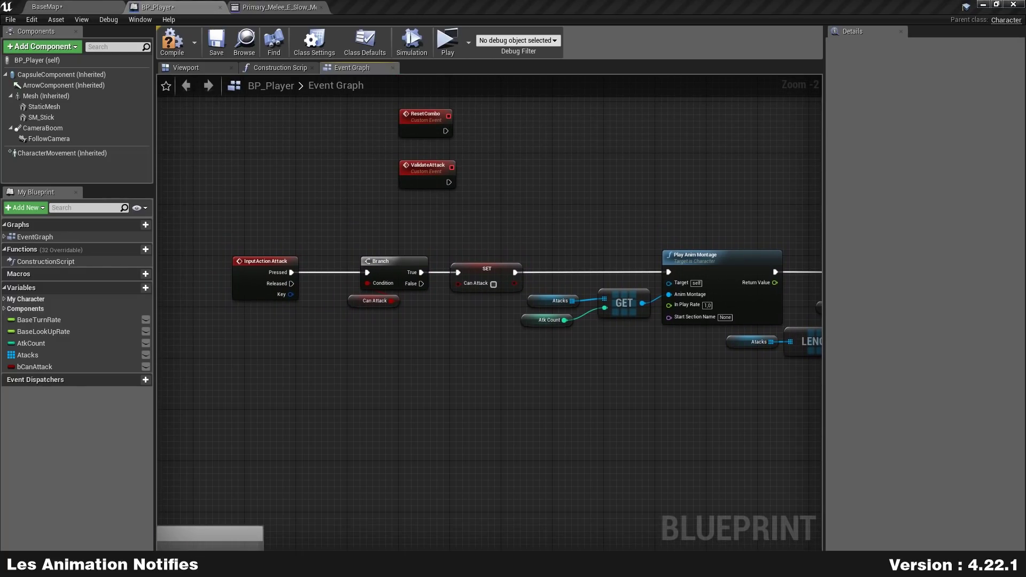
# Reposition the ValidateAttack event to make room beside it
pyautogui.scroll(1, 480, 245)
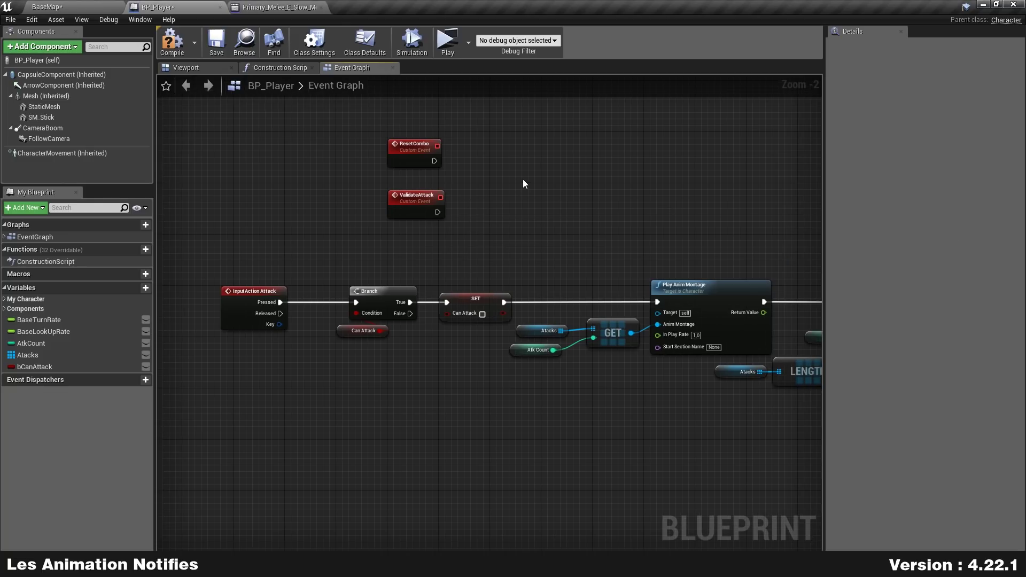
pyautogui.scroll(1, 397, 235)
pyautogui.click(429, 192)
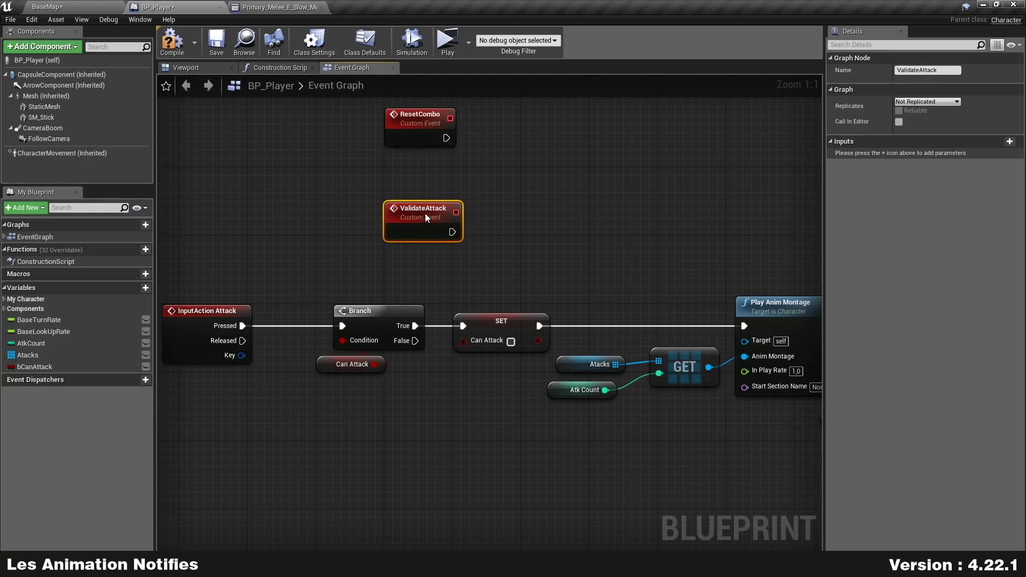
pyautogui.moveTo(475, 242); pyautogui.dragTo(395, 239, button='right')
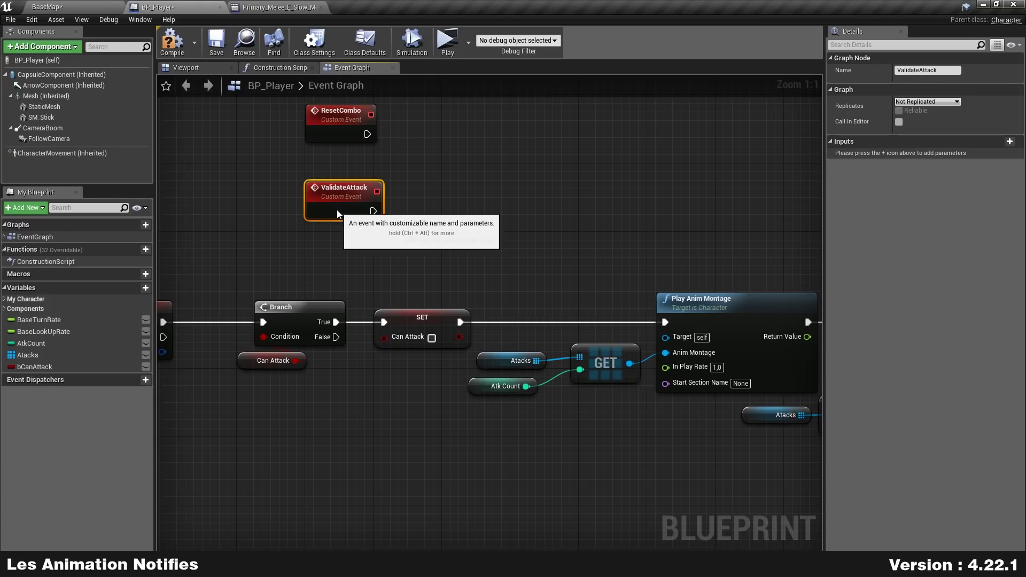
pyautogui.moveTo(337, 210)
pyautogui.mouseDown()
pyautogui.moveTo(335, 227)
pyautogui.moveTo(411, 173)
pyautogui.mouseUp()
pyautogui.moveTo(346, 210); pyautogui.dragTo(356, 220)
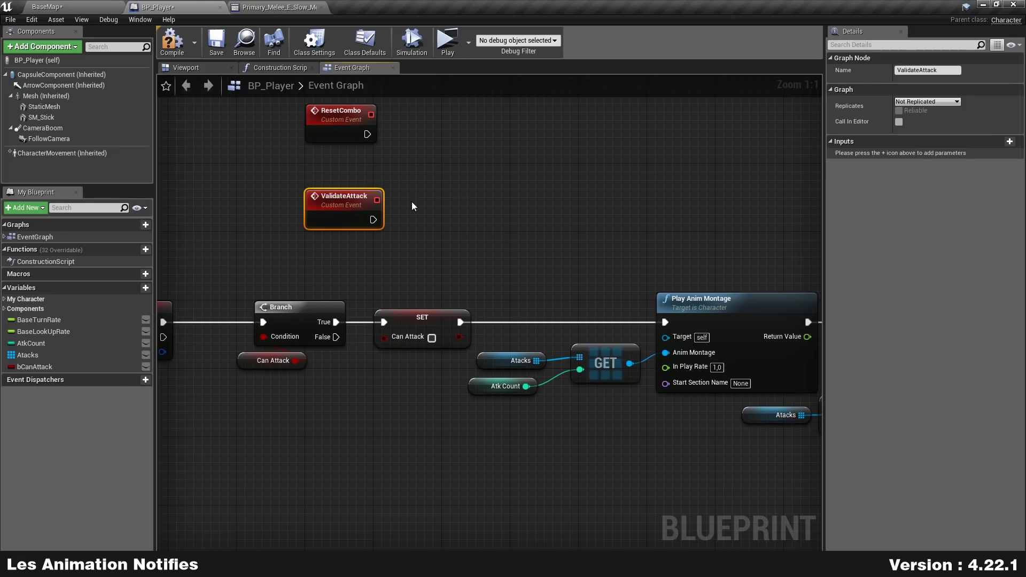
# Wire ValidateAttack into a Set Can Attack node with the checkbox ticked (true)
pyautogui.click(412, 201)
pyautogui.moveTo(39, 365); pyautogui.dragTo(476, 306)
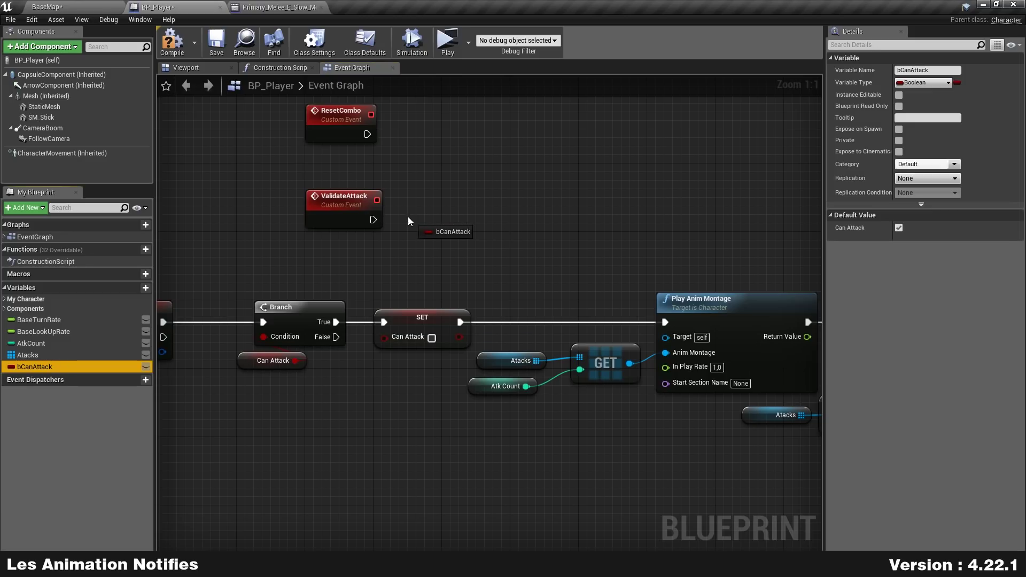
pyautogui.keyDown('alt'); pyautogui.moveTo(410, 221); pyautogui.dragTo(410, 218); pyautogui.keyUp('alt')
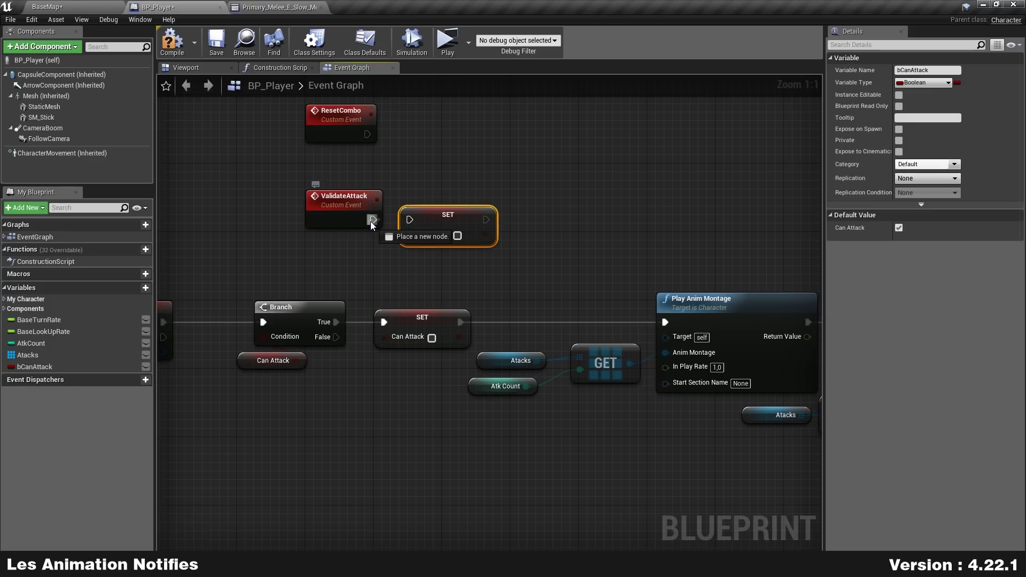
pyautogui.click(458, 236)
pyautogui.click(531, 172)
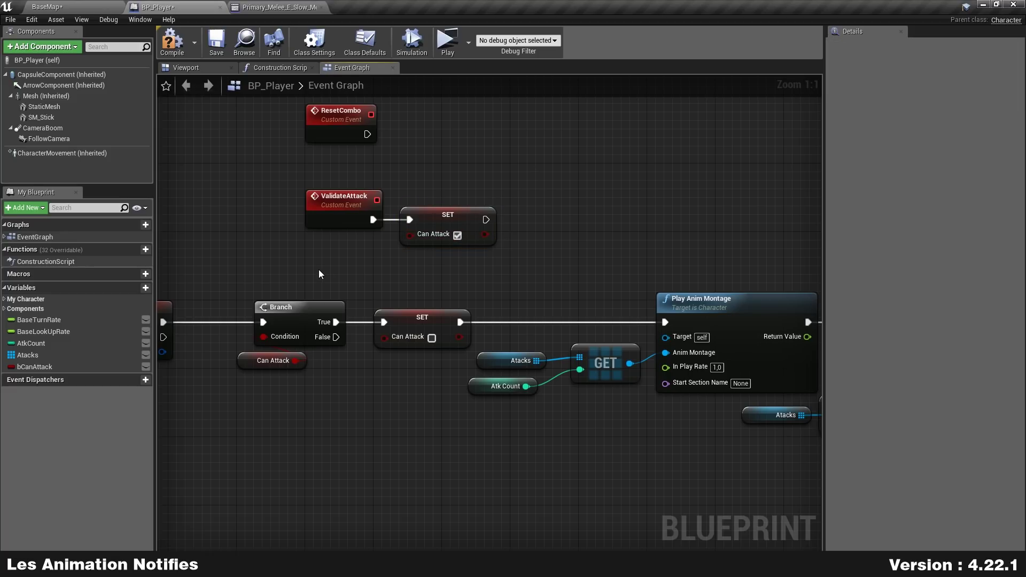
pyautogui.moveTo(319, 273); pyautogui.dragTo(527, 176)
pyautogui.click(527, 176)
# Add a Set Atk Count node with value 0 after the ResetCombo event
pyautogui.moveTo(527, 176)
pyautogui.mouseDown(button='right')
pyautogui.moveTo(634, 208)
pyautogui.moveTo(567, 295)
pyautogui.mouseUp(button='right')
pyautogui.moveTo(377, 243); pyautogui.dragTo(381, 194)
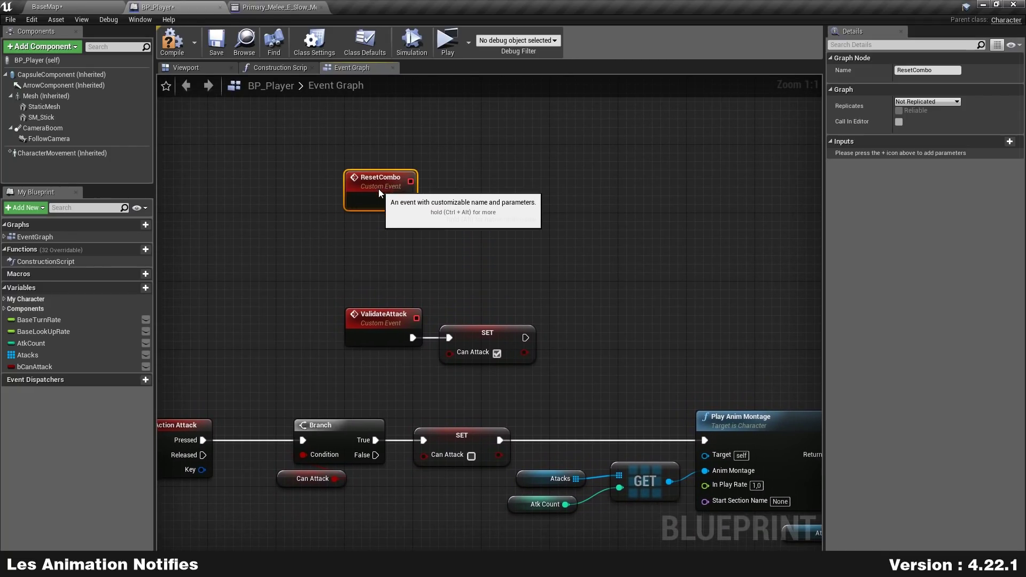
pyautogui.click(492, 222)
pyautogui.moveTo(493, 223); pyautogui.dragTo(406, 247, button='right')
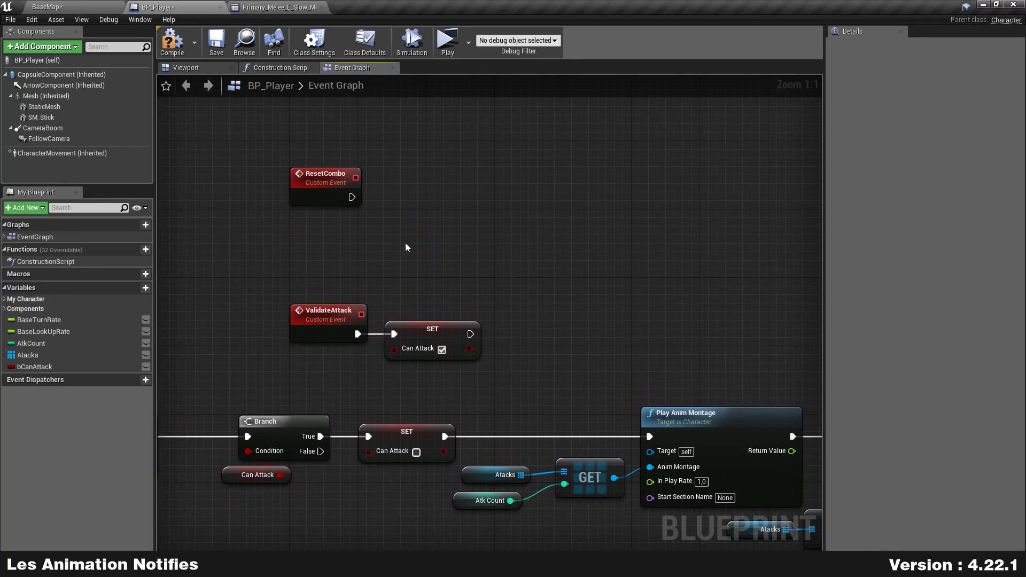
pyautogui.moveTo(31, 343)
pyautogui.keyDown('alt'); pyautogui.mouseDown()
pyautogui.moveTo(367, 200)
pyautogui.moveTo(386, 205)
pyautogui.moveTo(412, 187)
pyautogui.moveTo(412, 197)
pyautogui.mouseUp(); pyautogui.keyUp('alt')
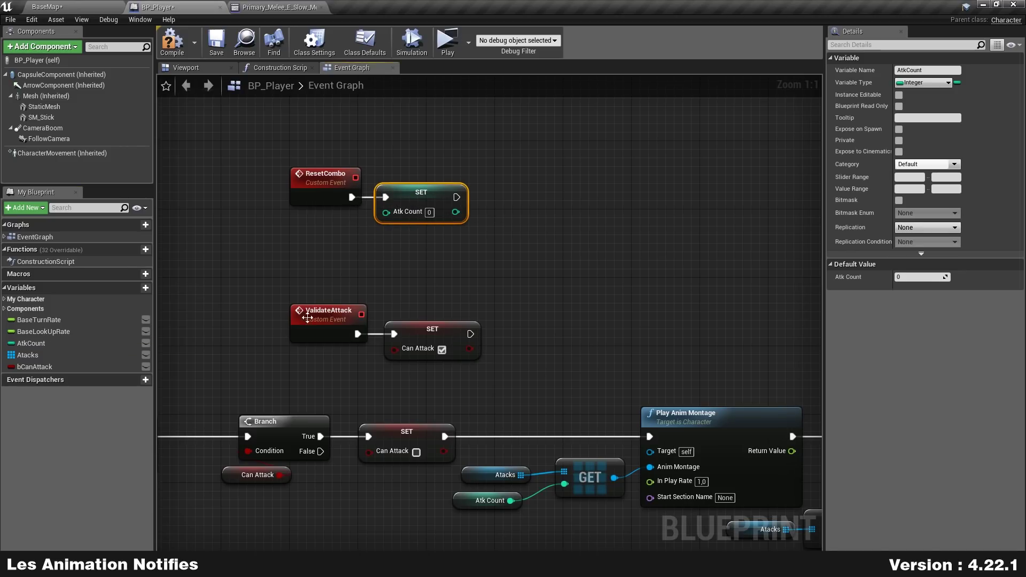
# Chain a Set Can Attack node set to true after Atk Count, then compile
pyautogui.moveTo(35, 367); pyautogui.dragTo(497, 280)
pyautogui.keyDown('alt'); pyautogui.moveTo(492, 190); pyautogui.dragTo(498, 197); pyautogui.keyUp('alt')
pyautogui.moveTo(563, 214); pyautogui.dragTo(555, 214)
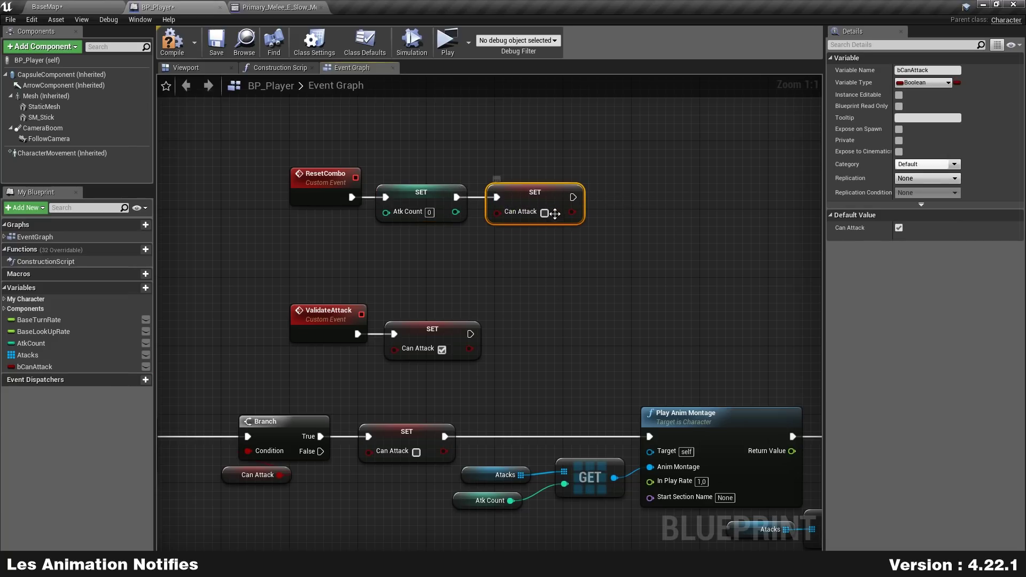
pyautogui.click(544, 212)
pyautogui.click(480, 256)
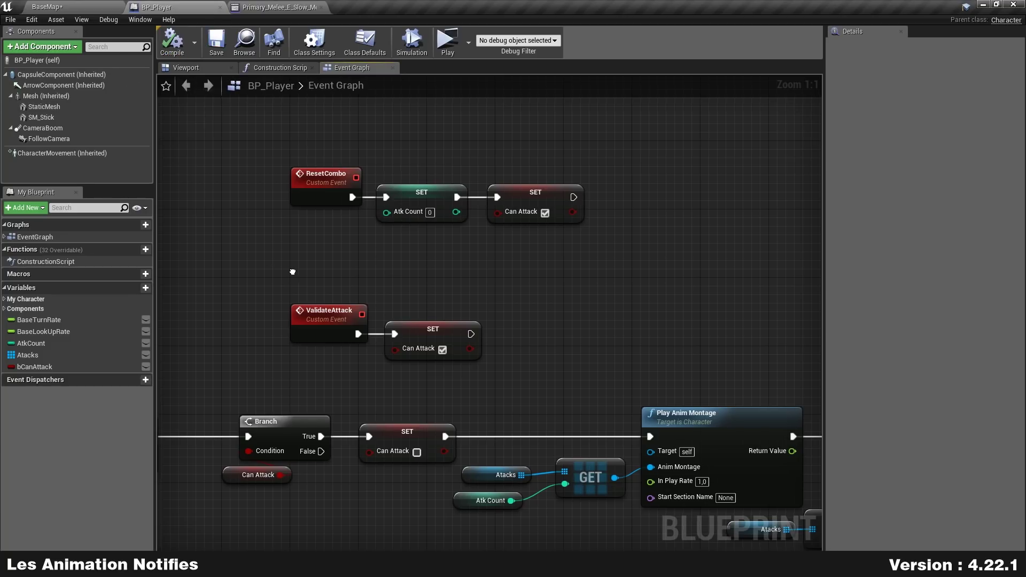
# Move ValidateAttack and its setter up to tidy the graph, then return to BaseMap
pyautogui.moveTo(288, 293); pyautogui.dragTo(487, 201, button='right')
pyautogui.scroll(-3, 487, 201)
pyautogui.moveTo(588, 195); pyautogui.dragTo(487, 229, button='right')
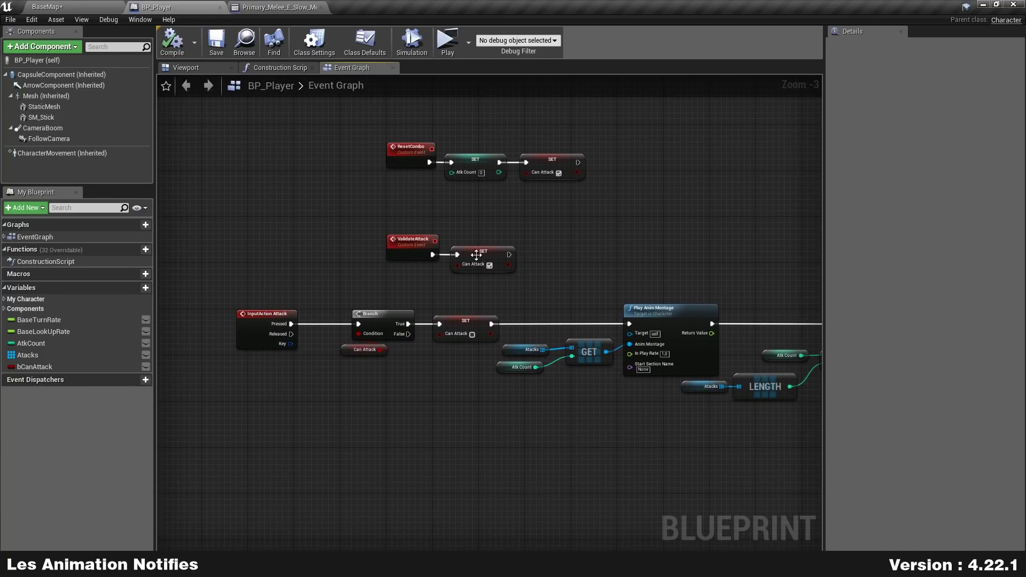
pyautogui.moveTo(369, 274); pyautogui.dragTo(521, 235)
pyautogui.moveTo(414, 245); pyautogui.dragTo(414, 210)
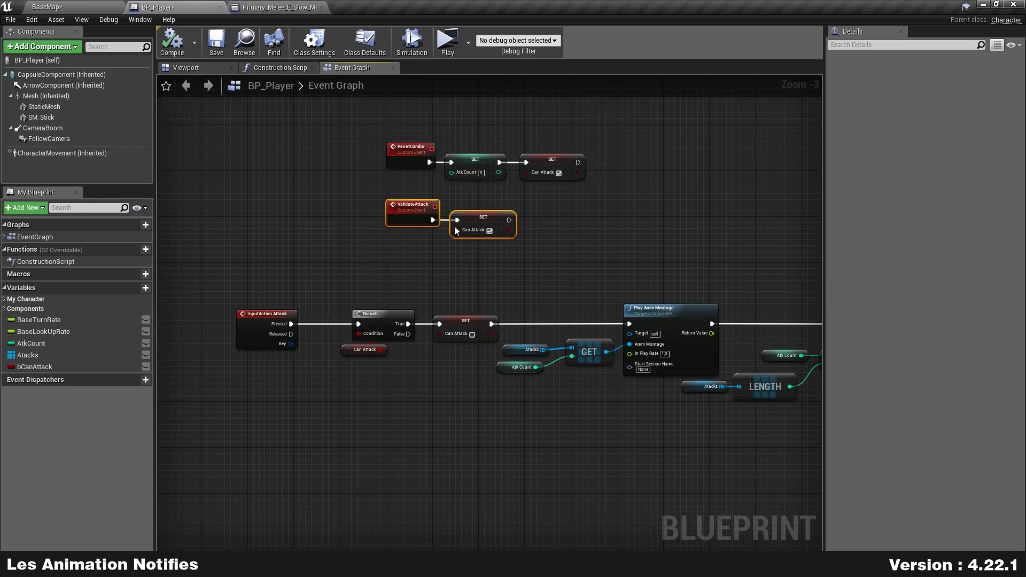
pyautogui.click(578, 208)
pyautogui.moveTo(578, 205); pyautogui.dragTo(553, 223, button='right')
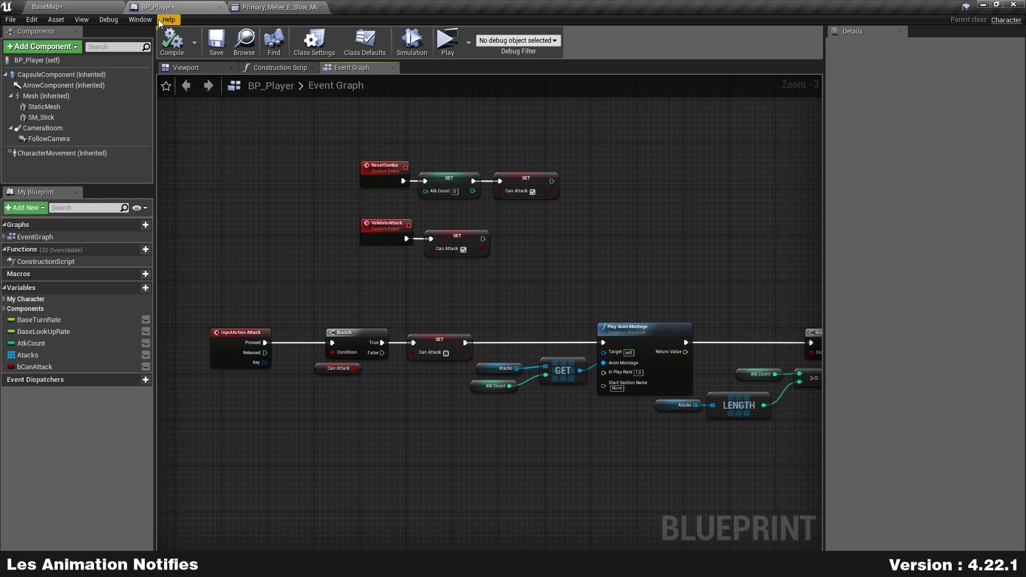
pyautogui.click(80, 6)
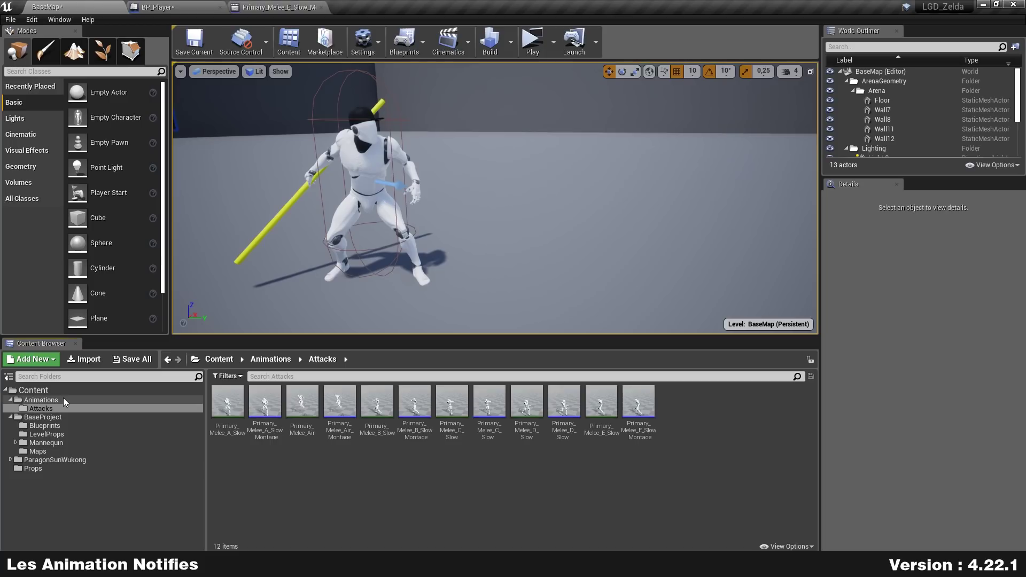
# Open the BPA_Player animation blueprint from Animations and go to its Event Graph
pyautogui.click(41, 400)
pyautogui.doubleClick(274, 404)
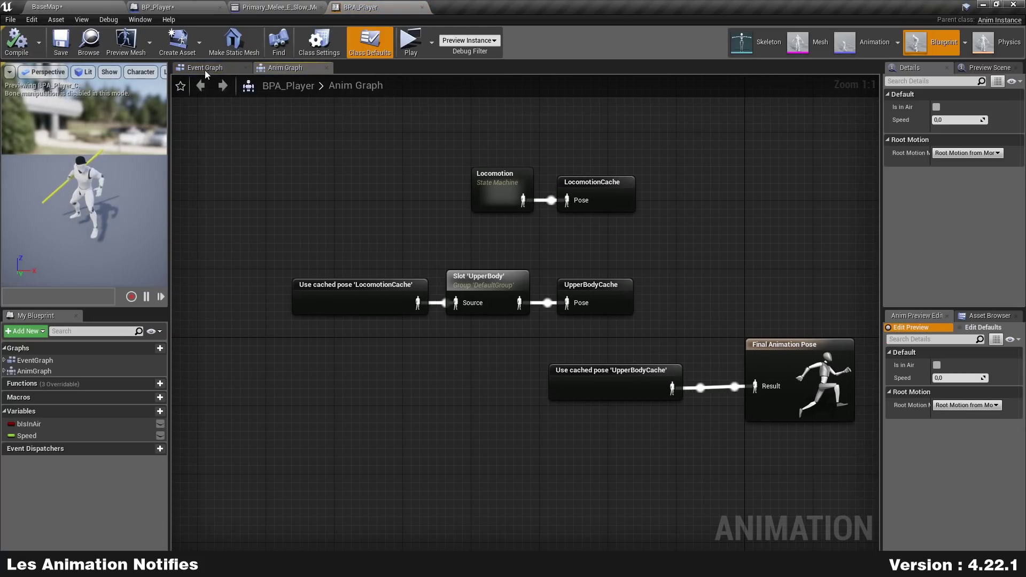
pyautogui.click(207, 70)
pyautogui.moveTo(399, 382); pyautogui.dragTo(456, 353, button='right')
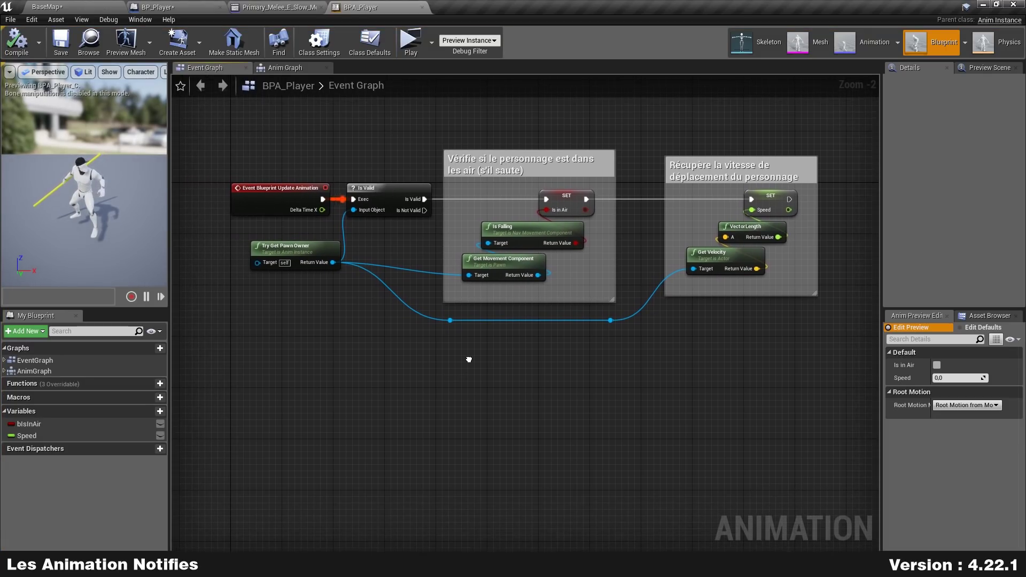
pyautogui.moveTo(406, 402); pyautogui.dragTo(423, 374, button='right')
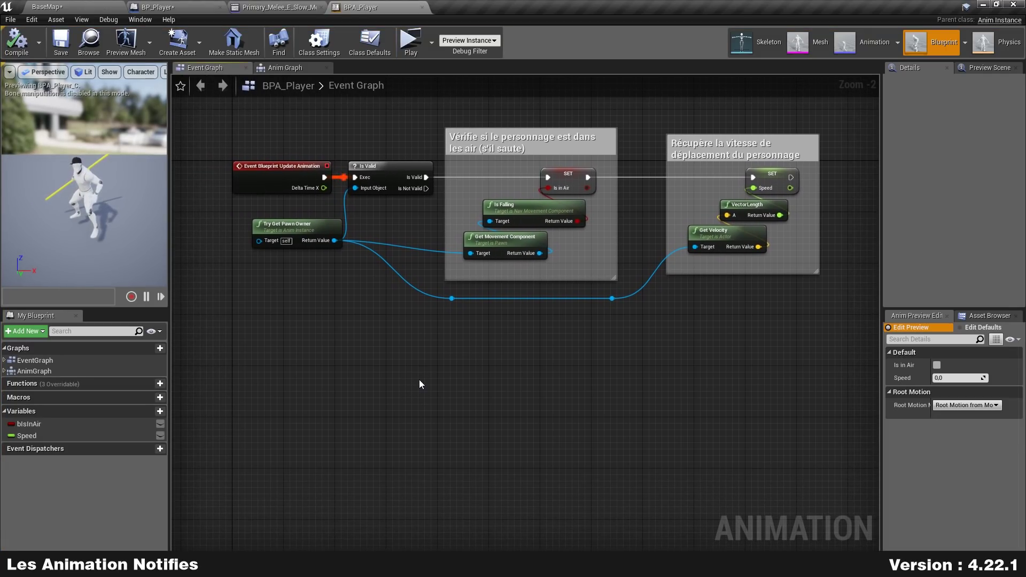
# Add an Event AnimNotify_ValidateAttack node below the update logic
pyautogui.rightClick(375, 363)
pyautogui.write('val')
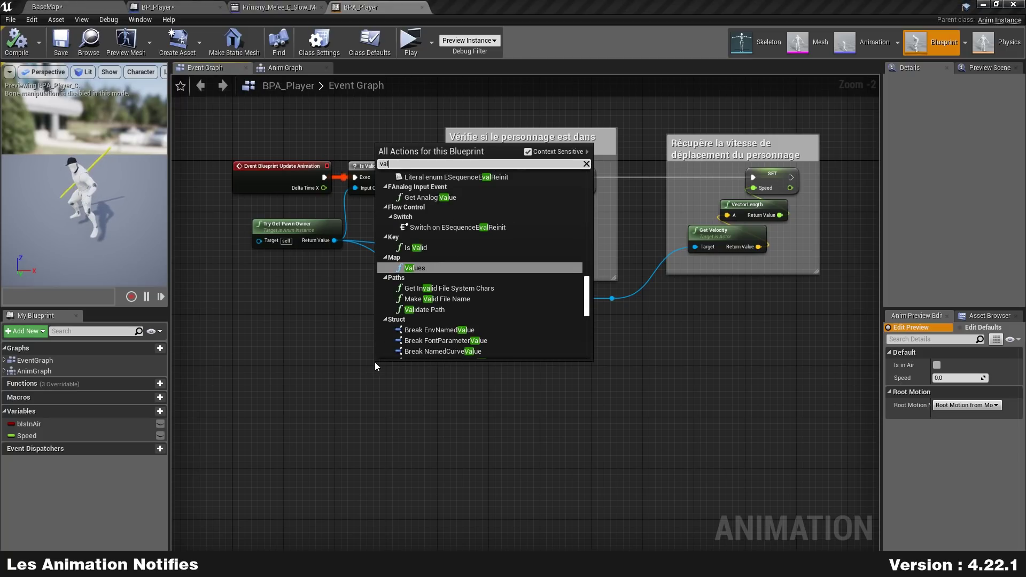
pyautogui.write('idatea')
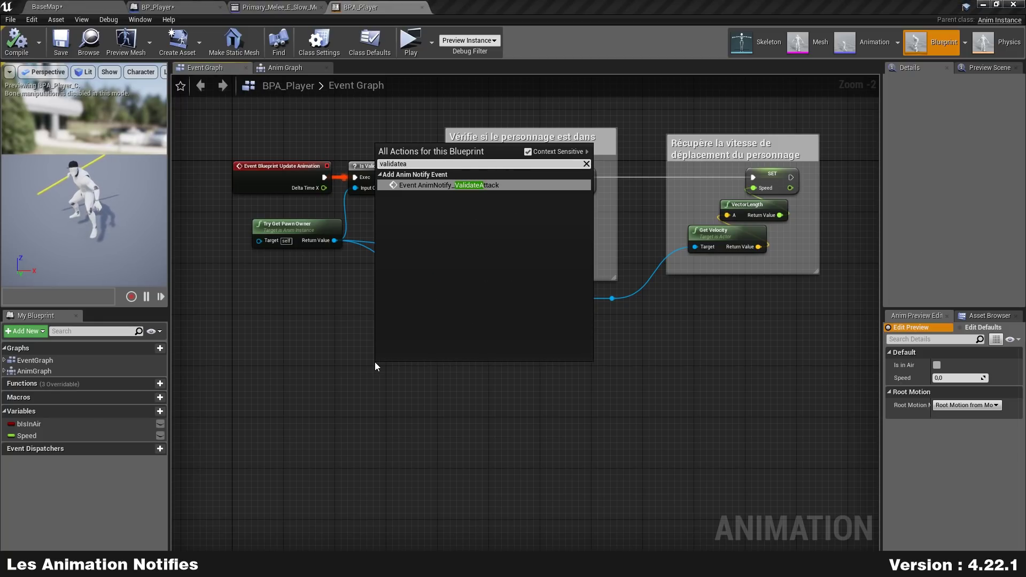
pyautogui.click(456, 183)
pyautogui.moveTo(442, 235); pyautogui.dragTo(433, 118, button='right')
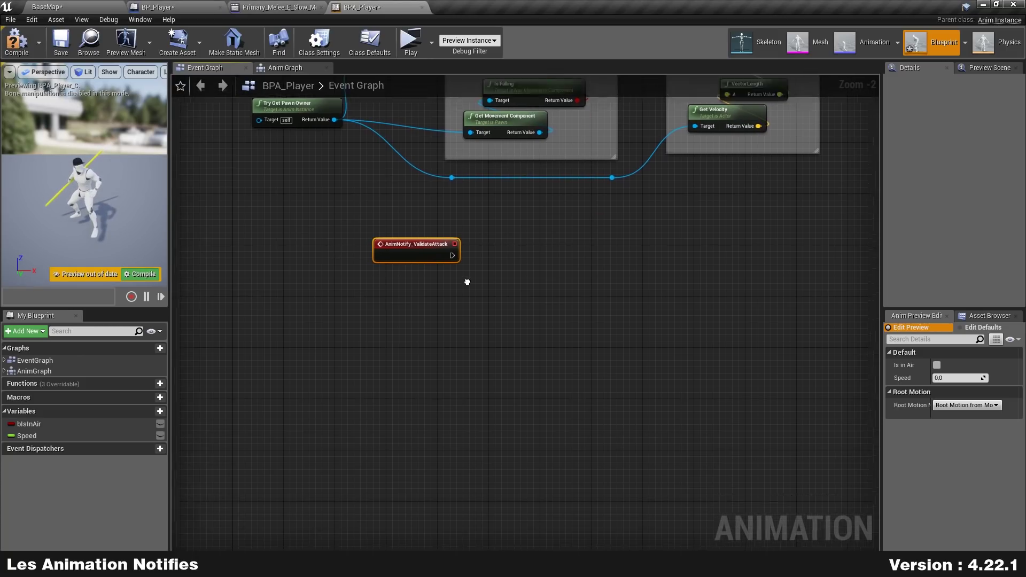
pyautogui.scroll(2, 467, 282)
pyautogui.moveTo(395, 229); pyautogui.dragTo(327, 288)
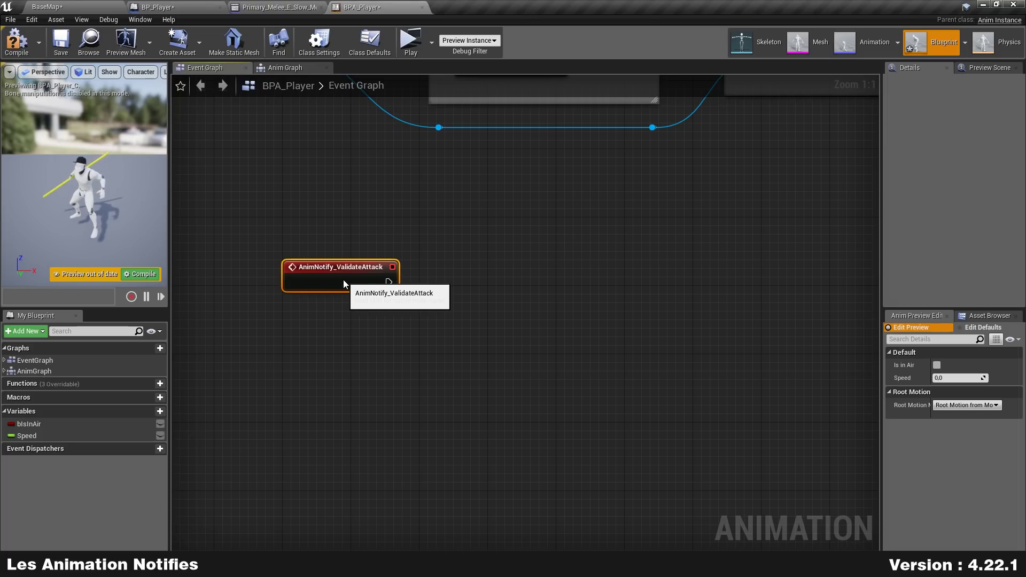
pyautogui.click(308, 7)
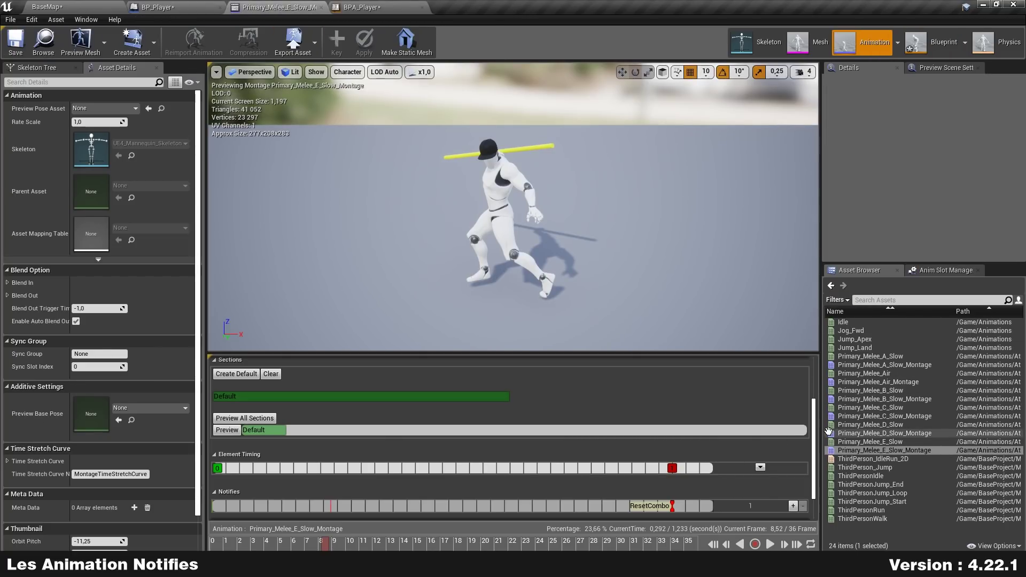
# Open Primary_Melee_D_Slow_Montage to review its ValidateAttack and ResetCombo notifies, then return to BPA_Player
pyautogui.moveTo(815, 412); pyautogui.dragTo(818, 445)
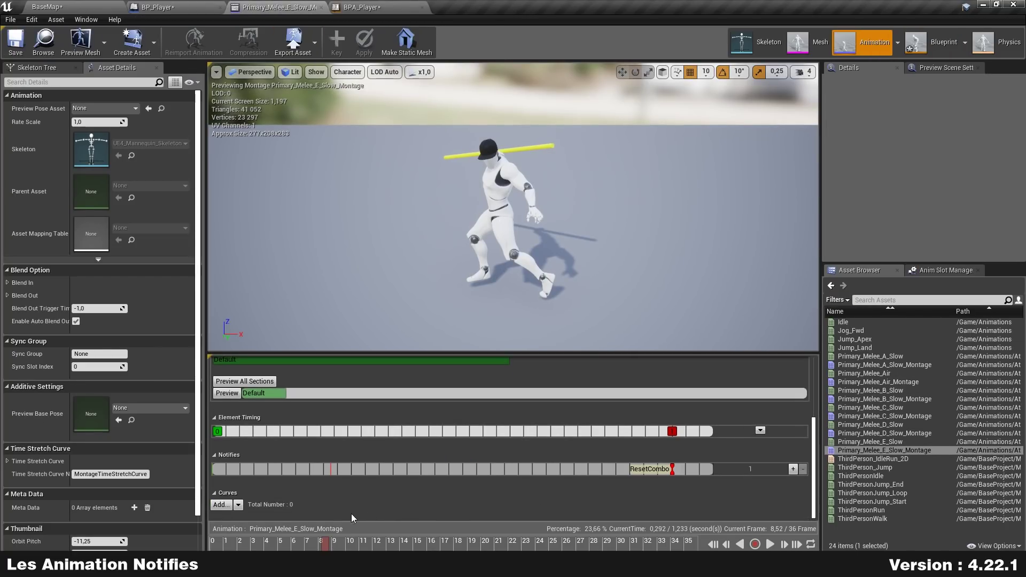
pyautogui.doubleClick(884, 433)
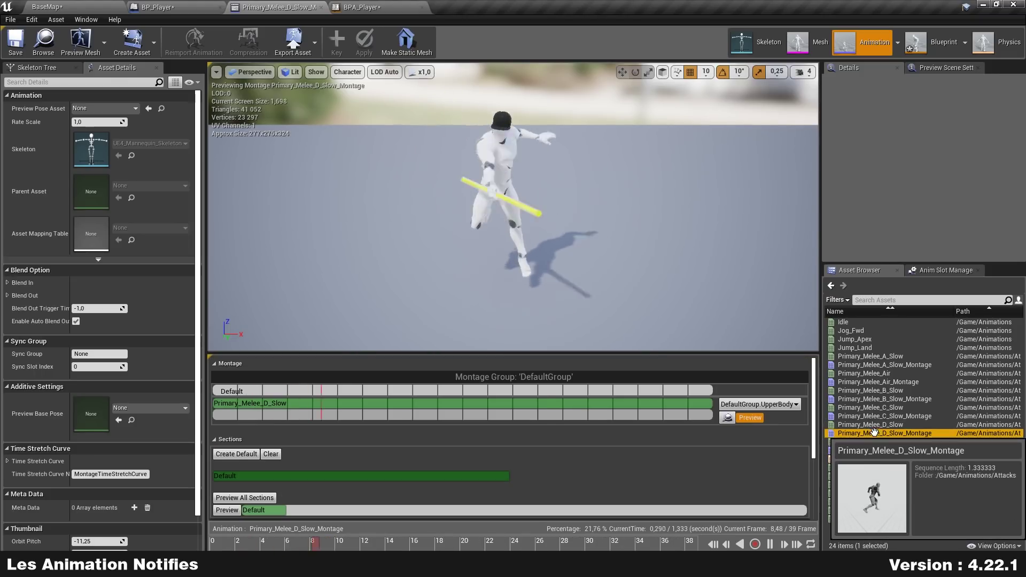
pyautogui.scroll(-3, 426, 498)
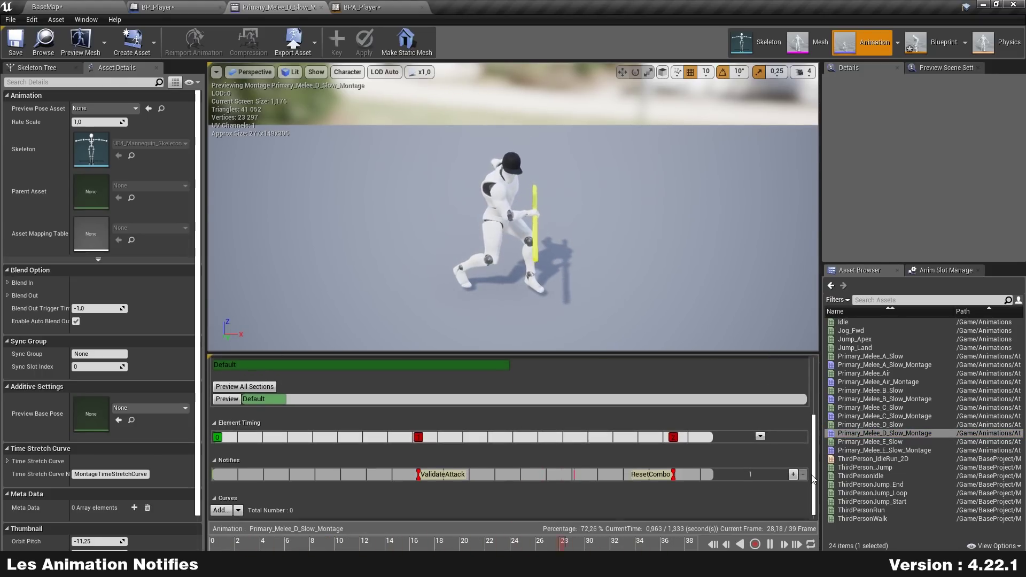
pyautogui.click(364, 6)
pyautogui.moveTo(504, 267); pyautogui.dragTo(554, 436, button='right')
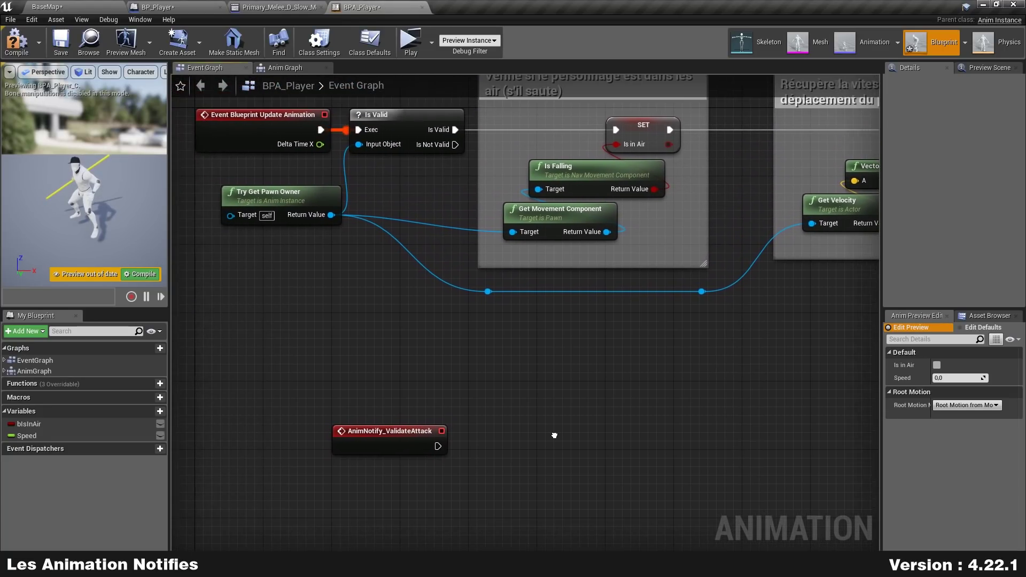
# Paste a Try Get Pawn Owner copy, cast it to BP_Player, and trigger the cast from AnimNotify_ValidateAttack
pyautogui.moveTo(370, 448); pyautogui.dragTo(301, 438)
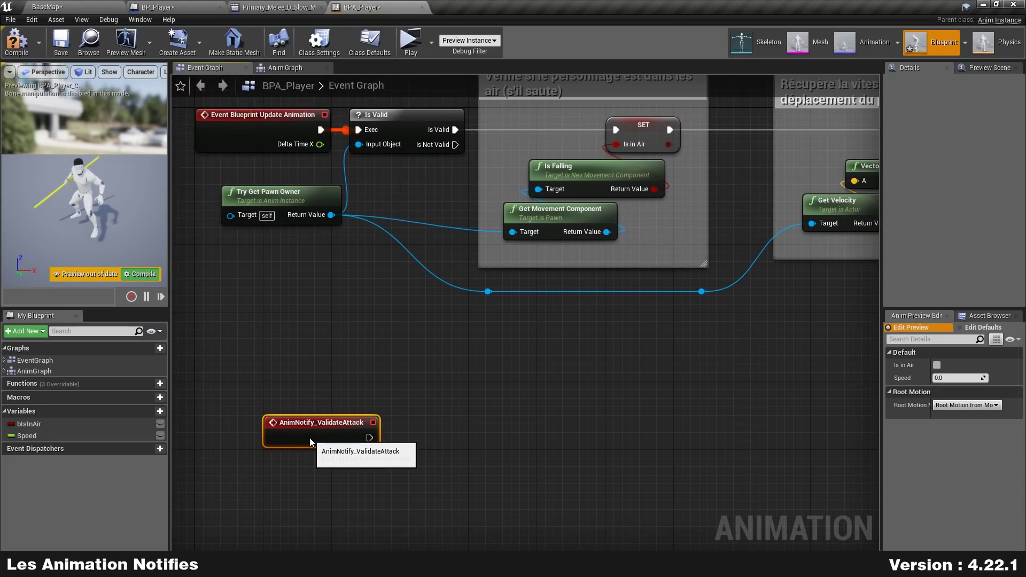
pyautogui.moveTo(271, 244); pyautogui.dragTo(289, 219)
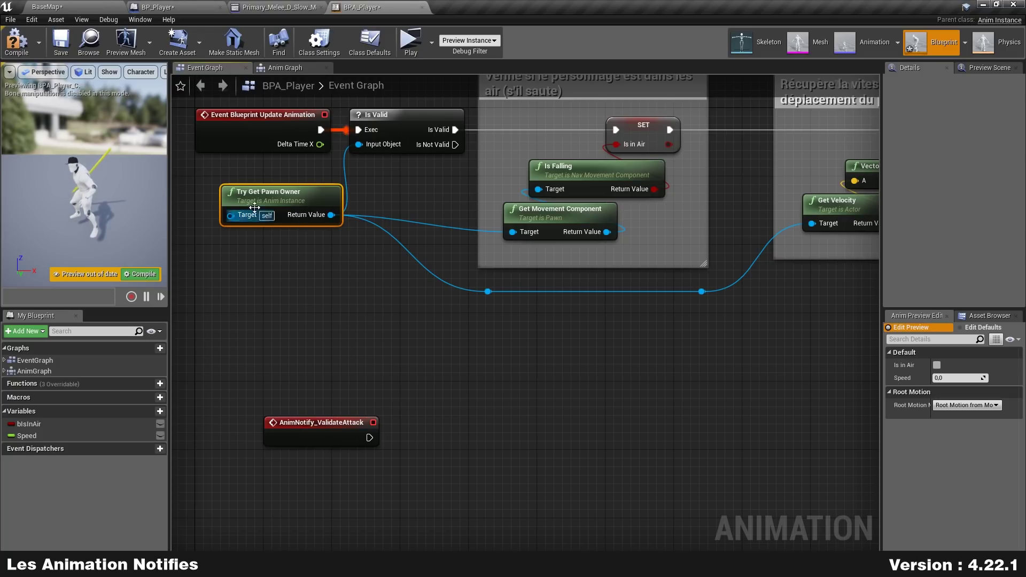
pyautogui.moveTo(386, 389); pyautogui.dragTo(377, 269, button='right')
pyautogui.hotkey('ctrl', 'c')
pyautogui.hotkey('ctrl', 'v')
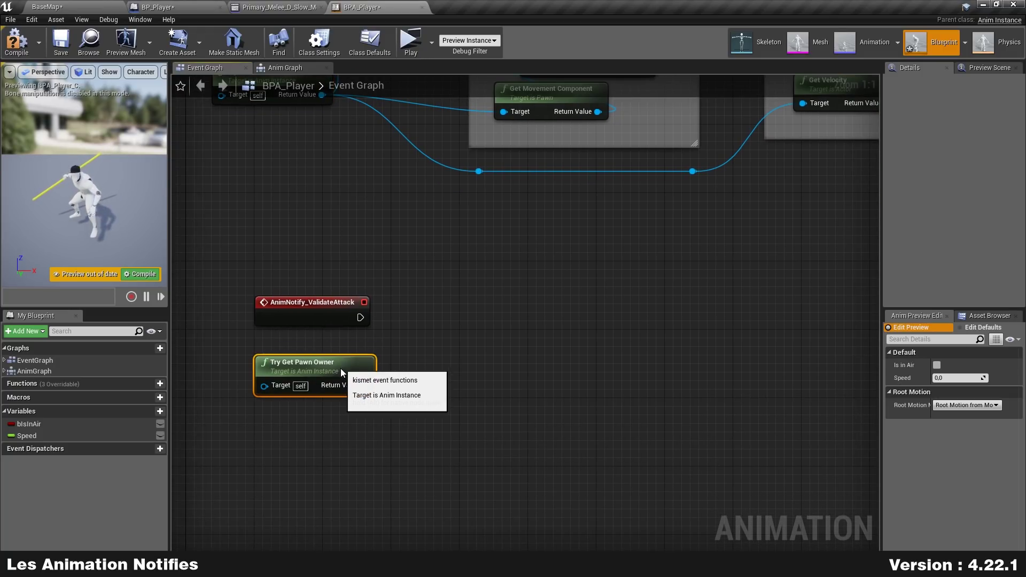
pyautogui.moveTo(364, 376); pyautogui.dragTo(479, 301)
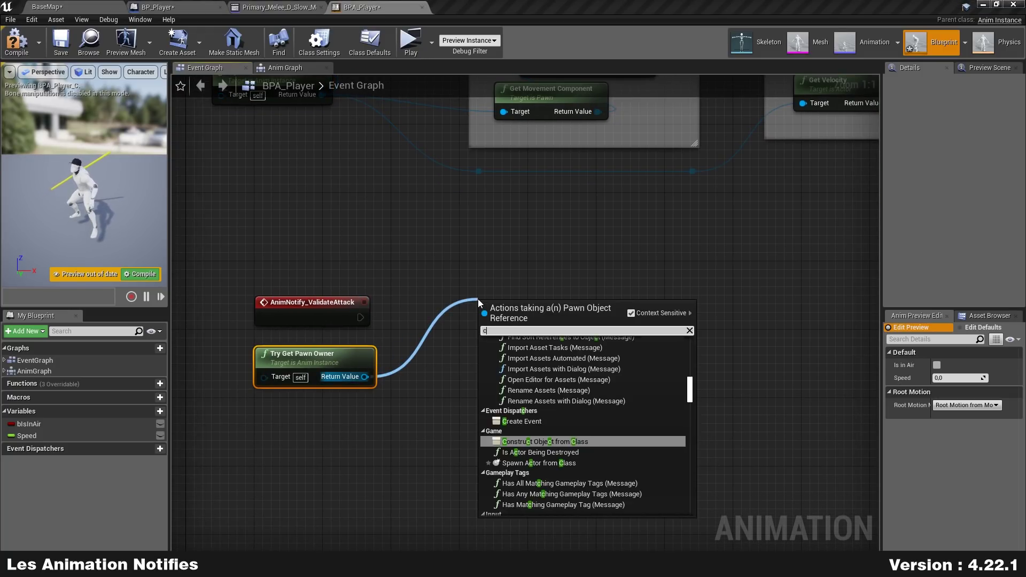
pyautogui.write('cas')
pyautogui.write('bp')
pyautogui.press('Return')
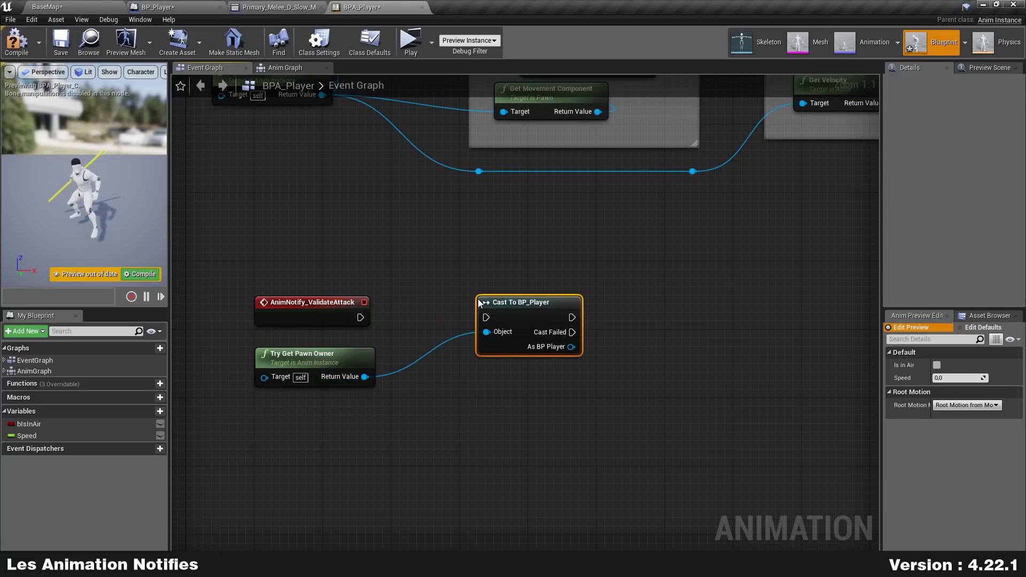
pyautogui.moveTo(360, 317)
pyautogui.mouseDown()
pyautogui.moveTo(486, 317)
pyautogui.moveTo(446, 319)
pyautogui.mouseUp()
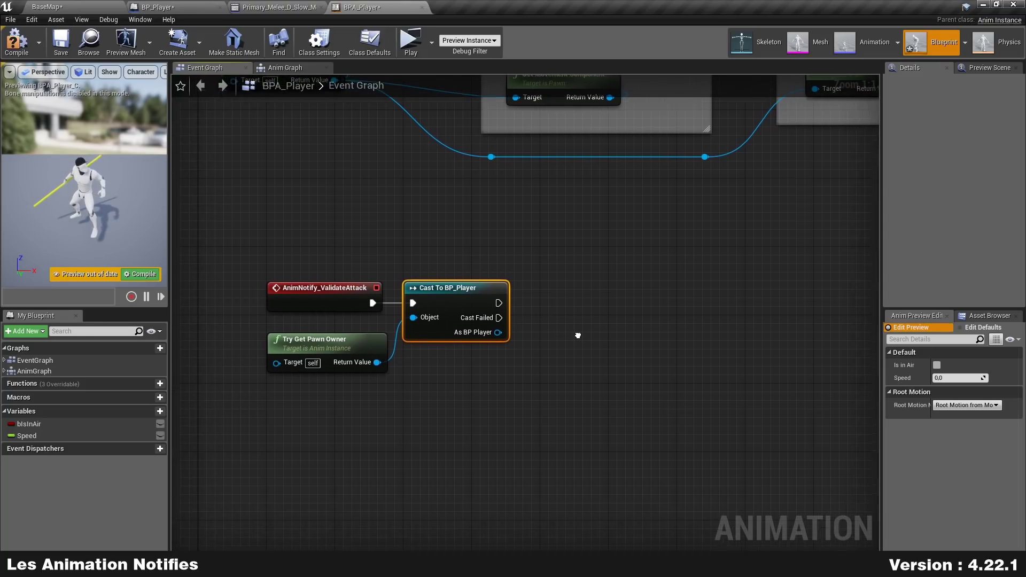
# Call Validate Attack from the cast's As BP Player output and compile BPA_Player
pyautogui.moveTo(565, 351); pyautogui.dragTo(578, 336, button='right')
pyautogui.moveTo(499, 331); pyautogui.dragTo(573, 282)
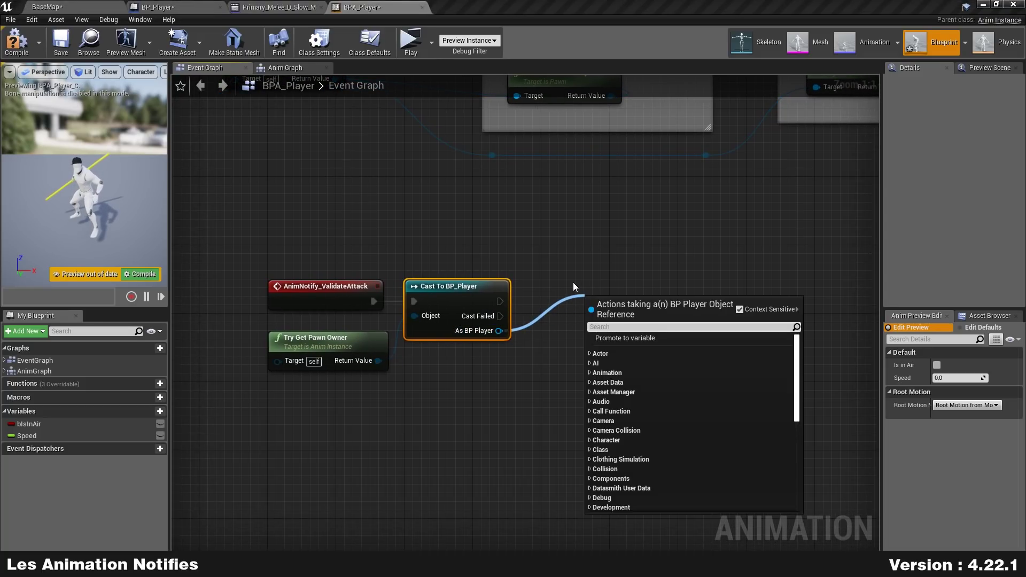
pyautogui.write('validate')
pyautogui.press('Return')
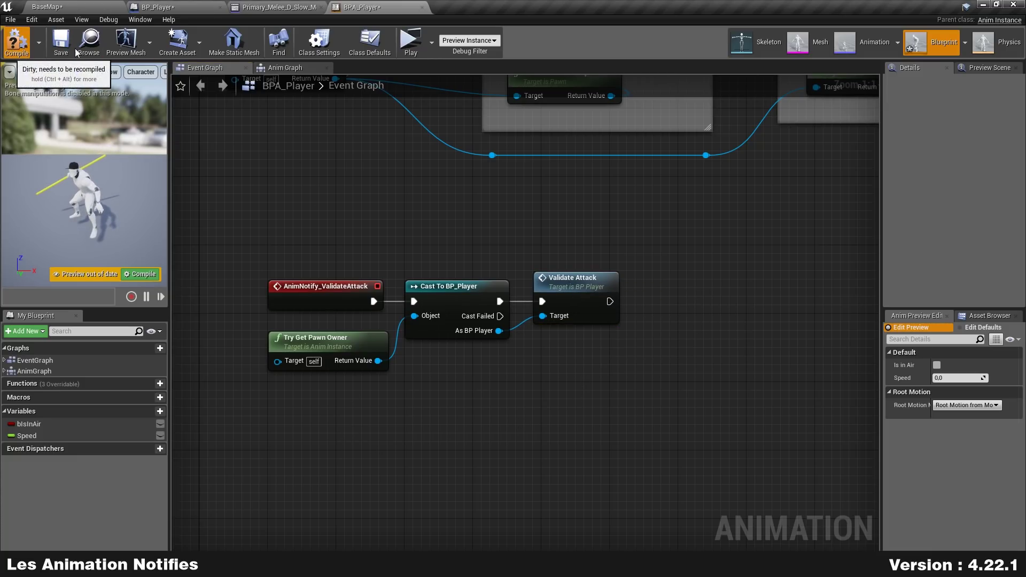
pyautogui.click(22, 51)
pyautogui.moveTo(360, 447); pyautogui.dragTo(383, 363, button='right')
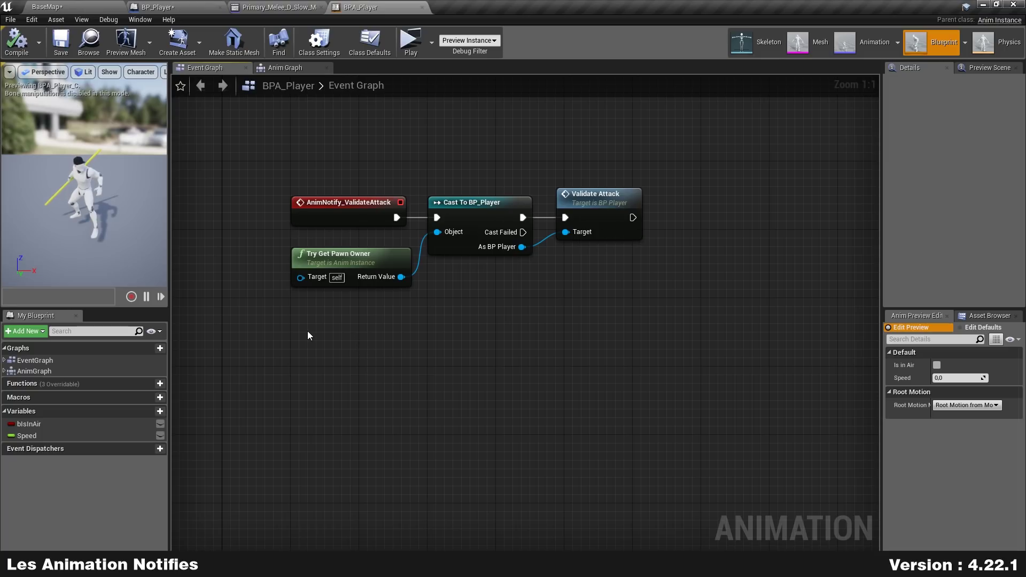
# Add an AnimNotify_ResetCombo event below the ValidateAttack chain
pyautogui.click(284, 7)
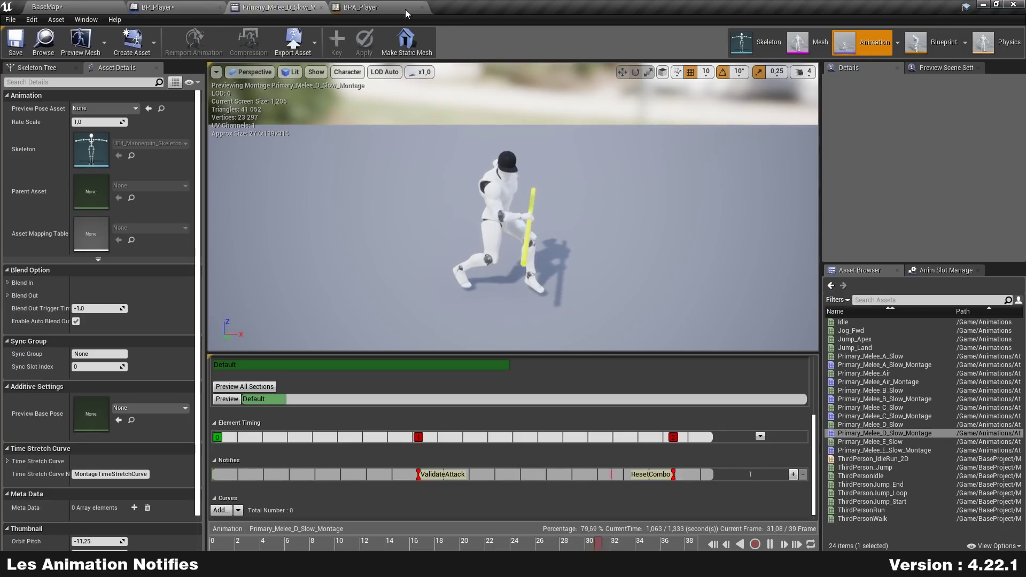
pyautogui.click(374, 7)
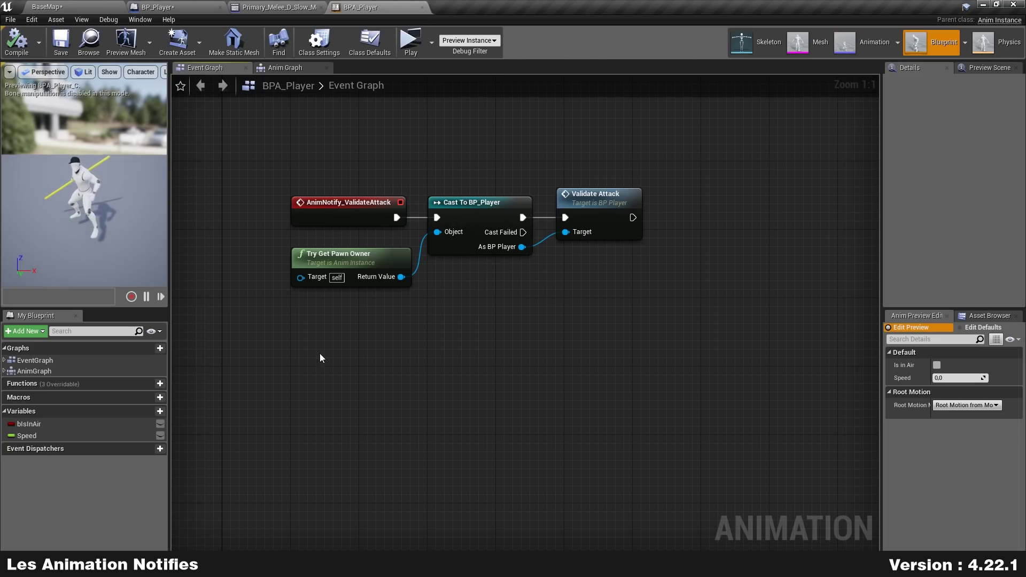
pyautogui.rightClick(327, 336)
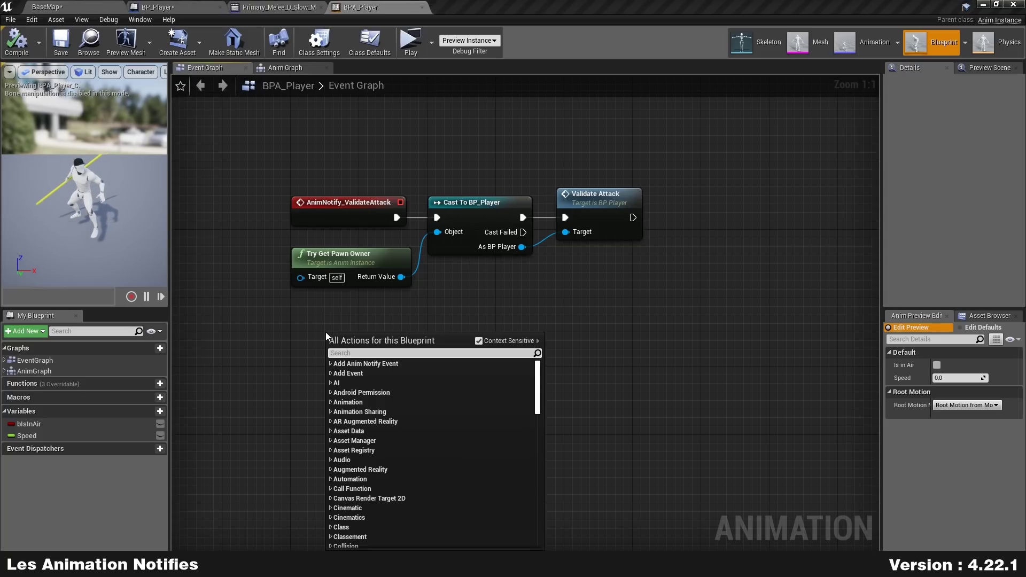
pyautogui.write('resetcombo')
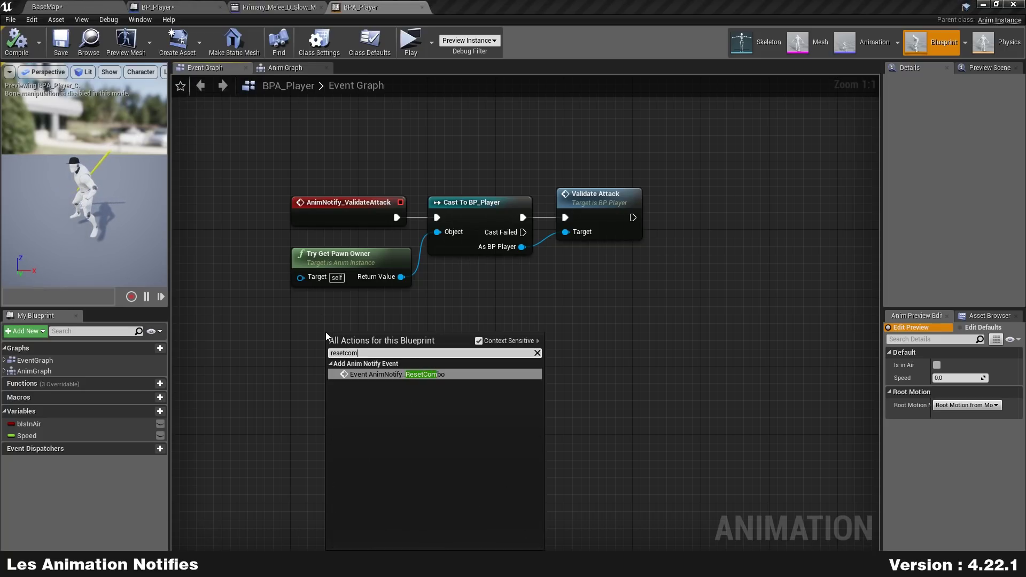
pyautogui.press('Return')
pyautogui.moveTo(362, 331)
pyautogui.mouseDown()
pyautogui.moveTo(328, 322)
pyautogui.moveTo(473, 252)
pyautogui.mouseUp()
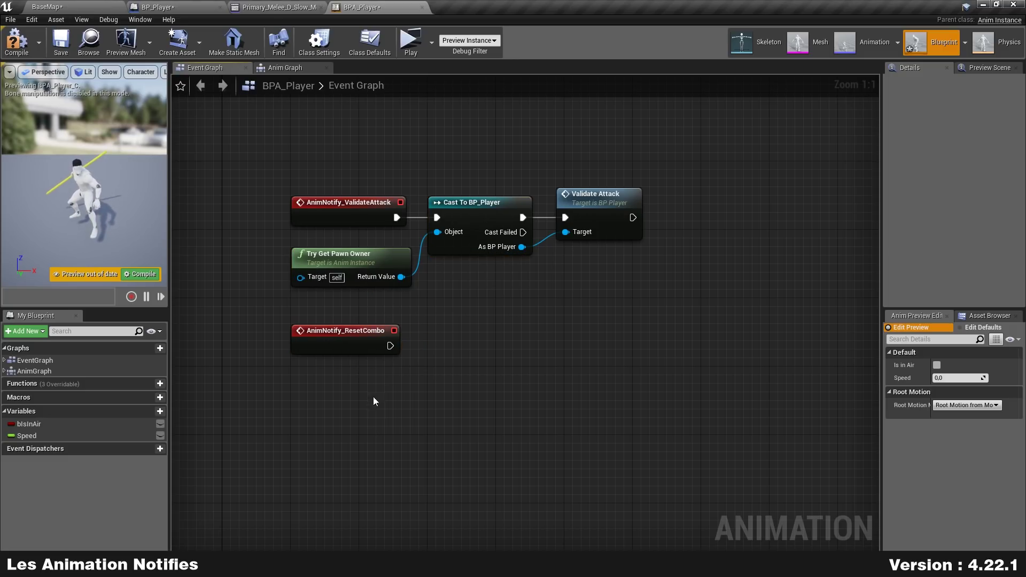
# Paste copies of the pawn owner and Cast To BP_Player nodes, wired to AnimNotify_ResetCombo
pyautogui.hotkey('ctrl', 'c')
pyautogui.hotkey('ctrl', 'v')
pyautogui.moveTo(467, 388); pyautogui.dragTo(448, 332)
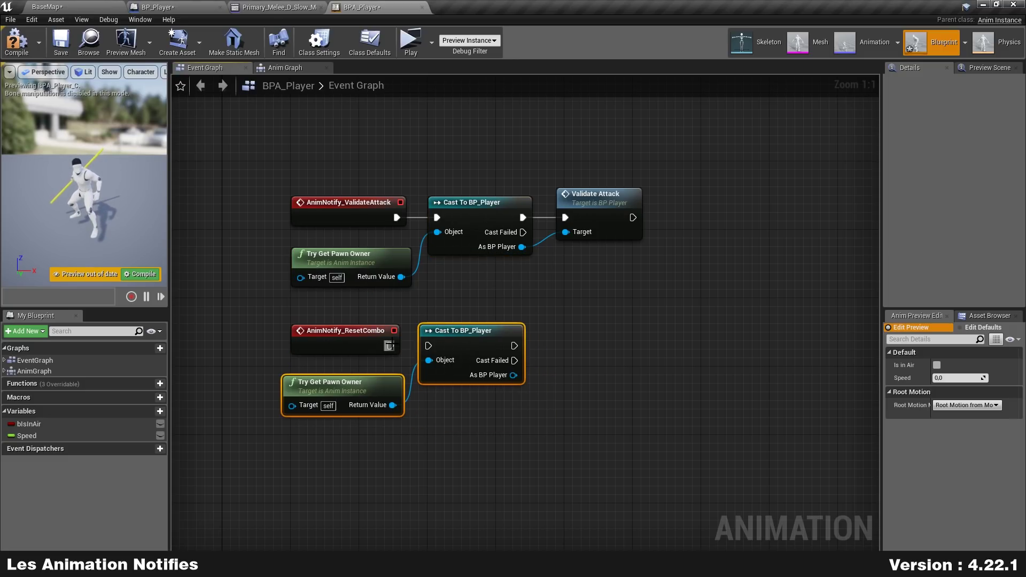
pyautogui.moveTo(390, 346); pyautogui.dragTo(428, 346)
# Call Reset Combo from the copied cast, compile, and start a play session to test
pyautogui.moveTo(513, 375); pyautogui.dragTo(575, 354)
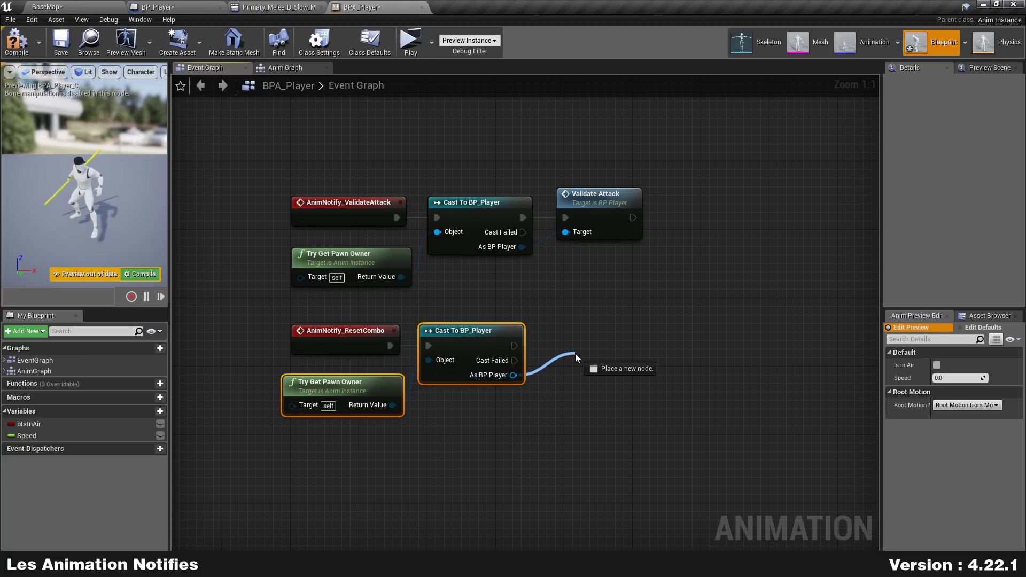
pyautogui.write('resetc')
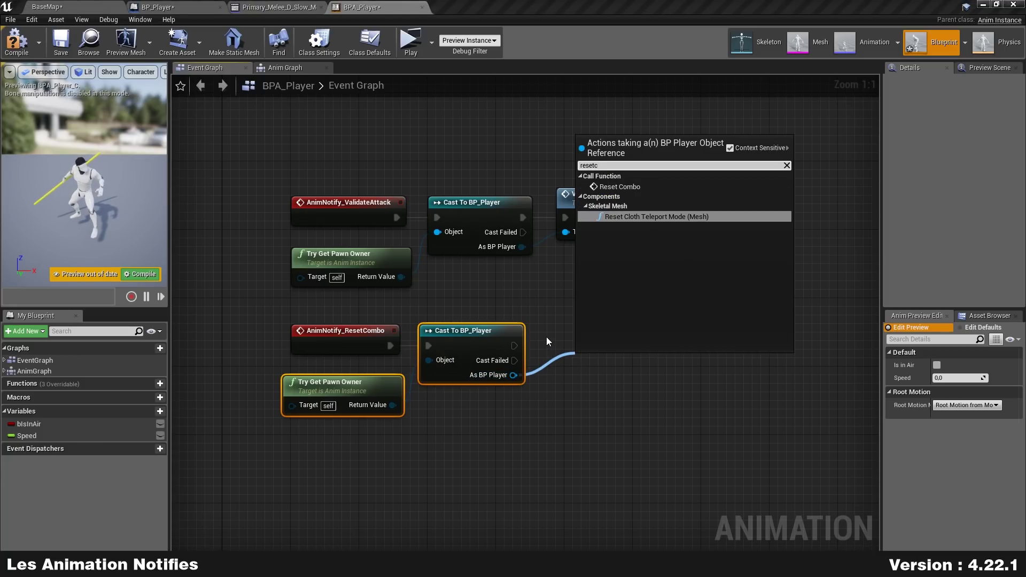
pyautogui.press('Up')
pyautogui.press('Return')
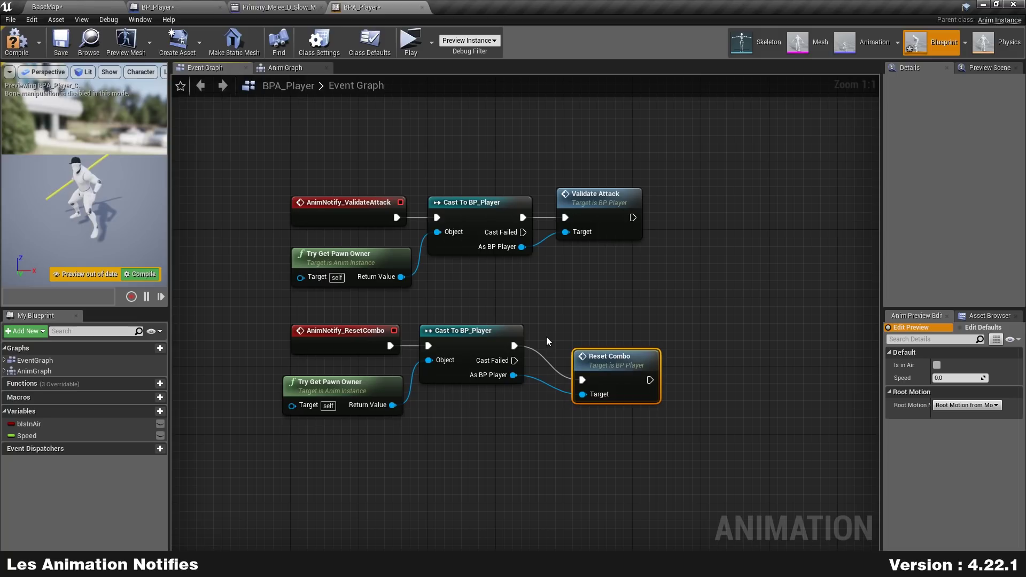
pyautogui.moveTo(615, 373); pyautogui.dragTo(589, 338)
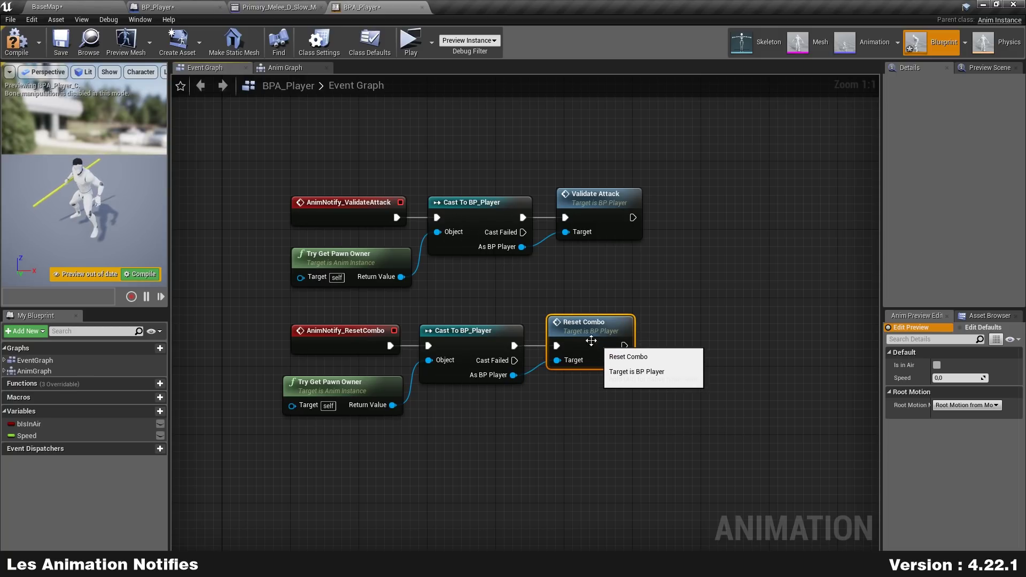
pyautogui.click(12, 40)
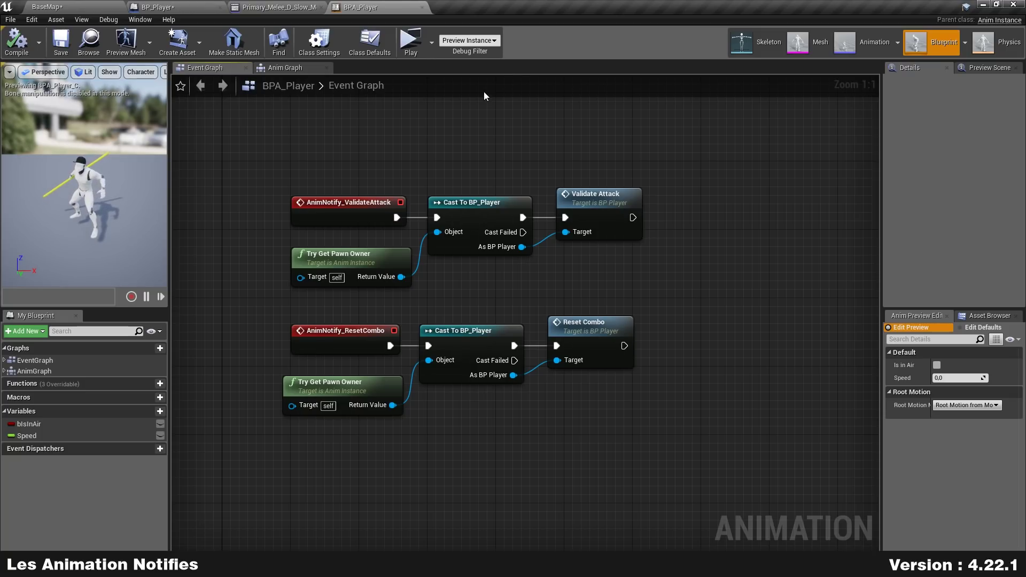
pyautogui.click(409, 40)
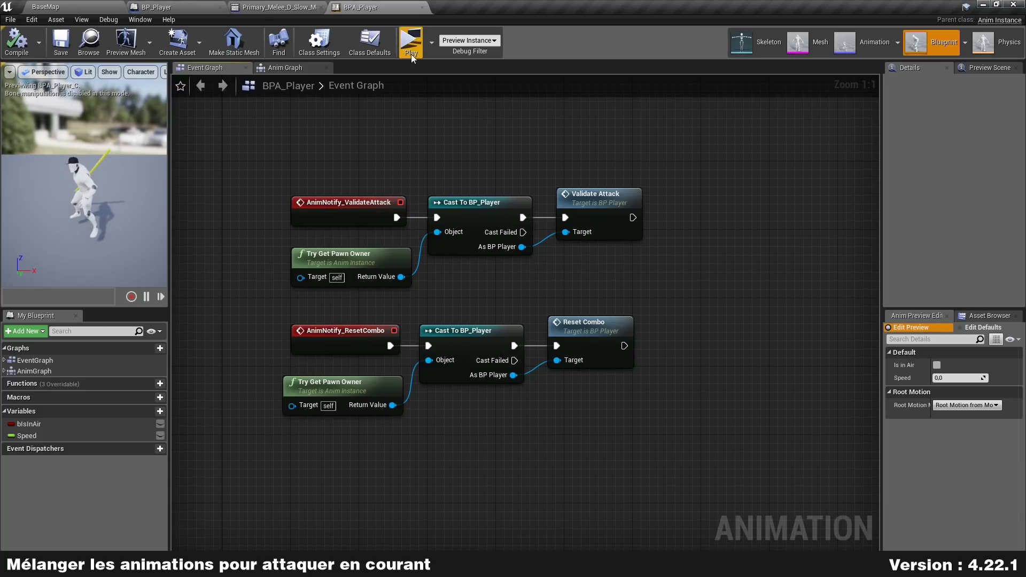
pyautogui.click(411, 52)
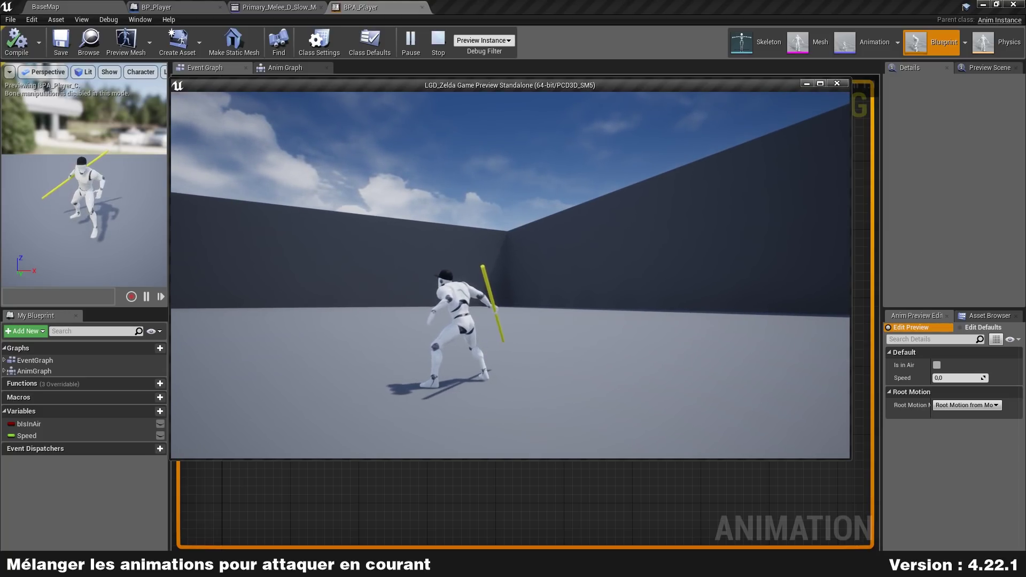
pyautogui.press('Escape')
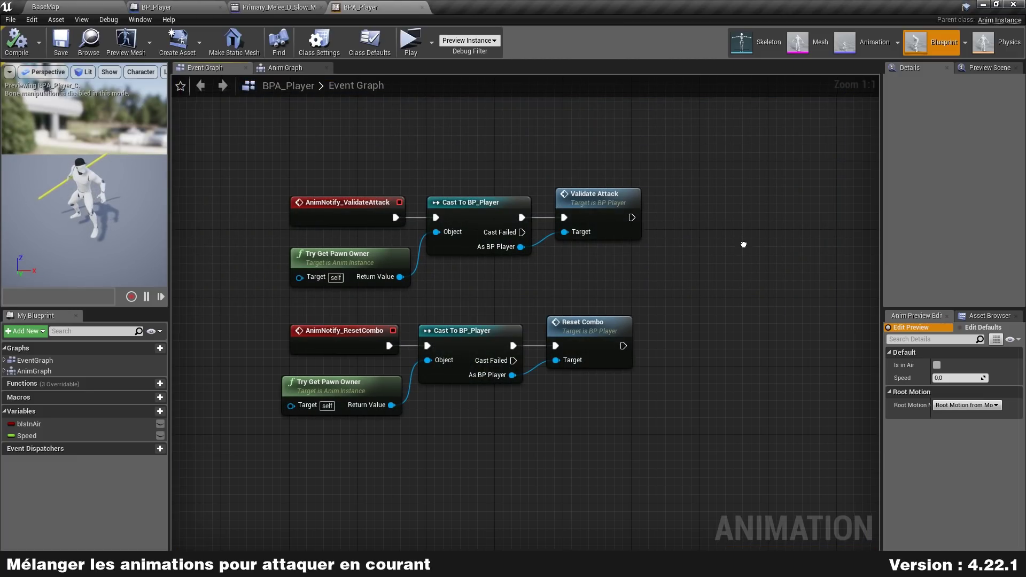
# In the Anim Graph, move the UpperBodyCache saved pose and Final Animation Pose nodes further down
pyautogui.moveTo(668, 196); pyautogui.dragTo(628, 166, button='right')
pyautogui.click(278, 68)
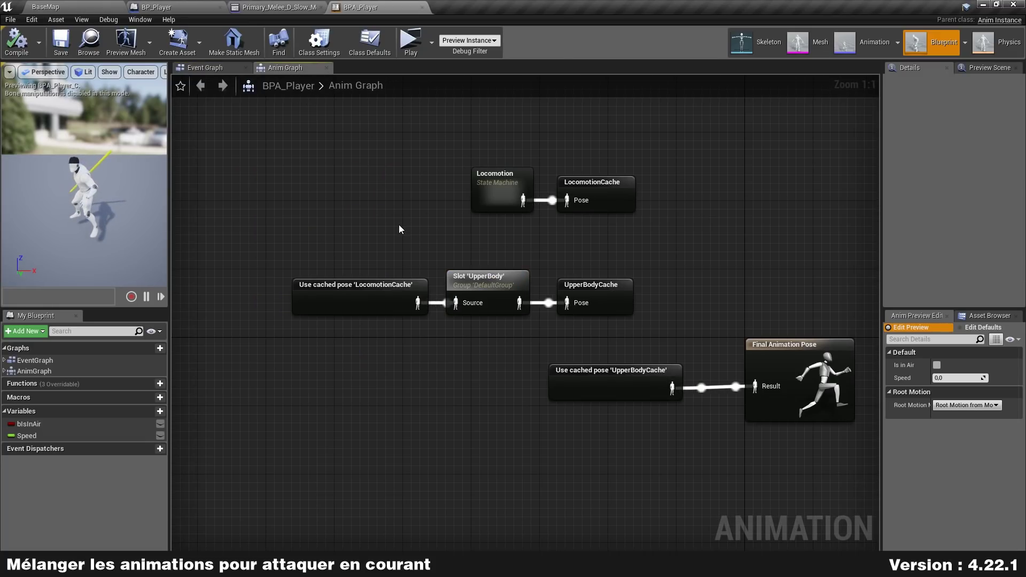
pyautogui.moveTo(398, 224); pyautogui.dragTo(319, 158, button='right')
pyautogui.moveTo(457, 376); pyautogui.dragTo(680, 339)
pyautogui.moveTo(716, 281); pyautogui.dragTo(532, 275)
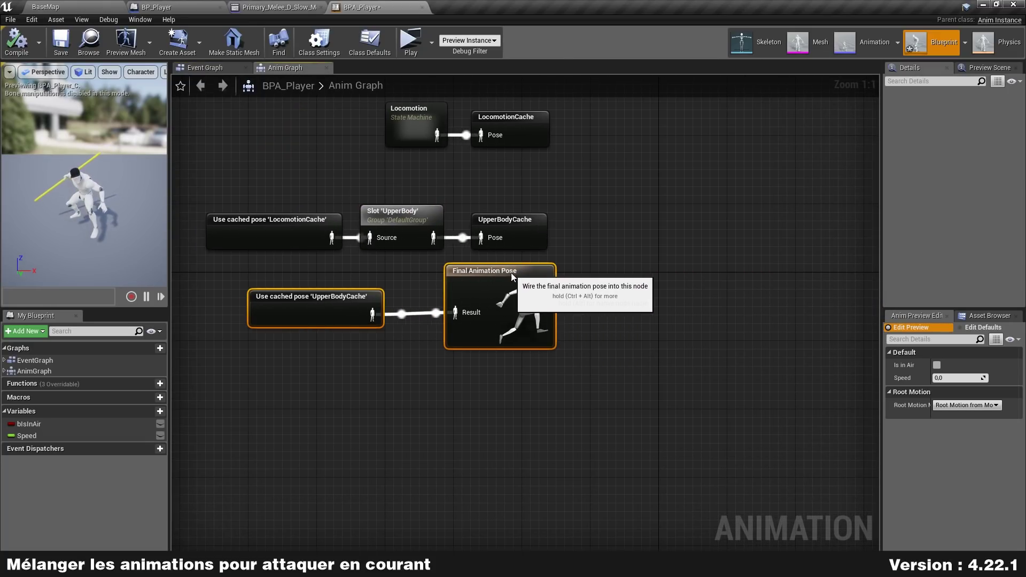
pyautogui.click(610, 333)
pyautogui.moveTo(508, 198); pyautogui.dragTo(624, 232, button='right')
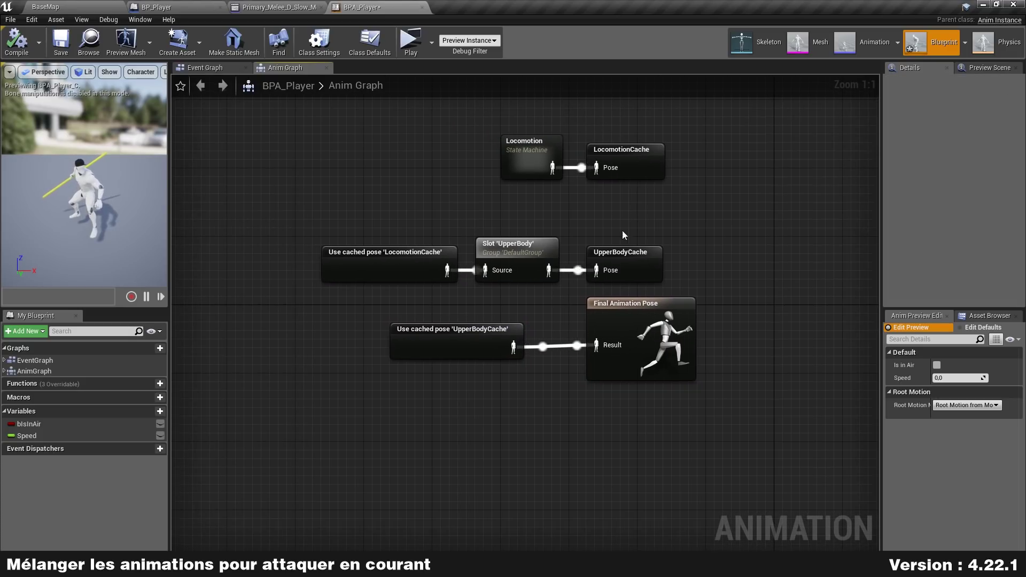
pyautogui.moveTo(623, 231); pyautogui.dragTo(494, 155)
pyautogui.click(764, 342)
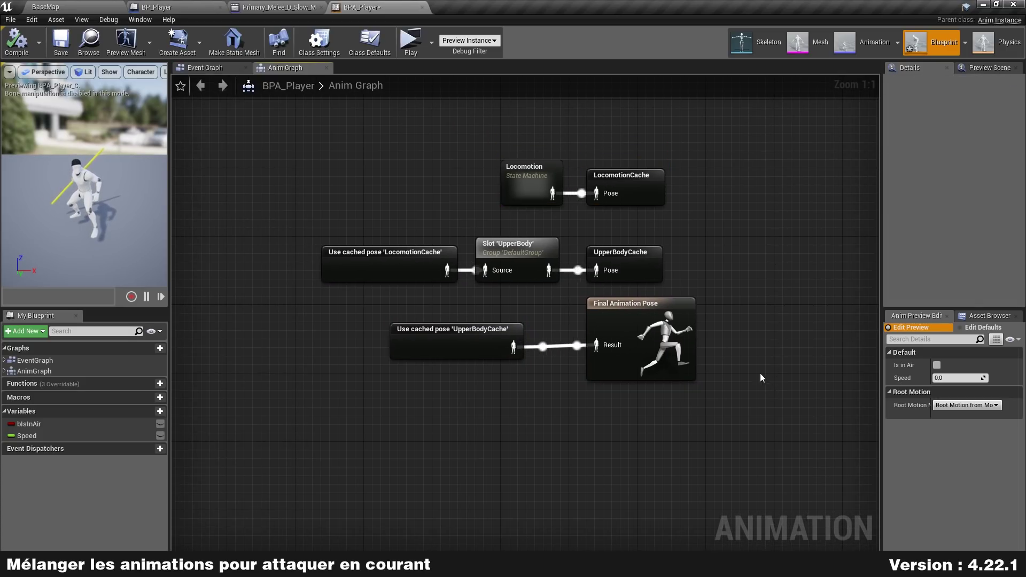
pyautogui.moveTo(760, 373); pyautogui.dragTo(773, 322, button='right')
pyautogui.moveTo(490, 370)
pyautogui.mouseDown()
pyautogui.moveTo(676, 267)
pyautogui.moveTo(676, 422)
pyautogui.mouseUp()
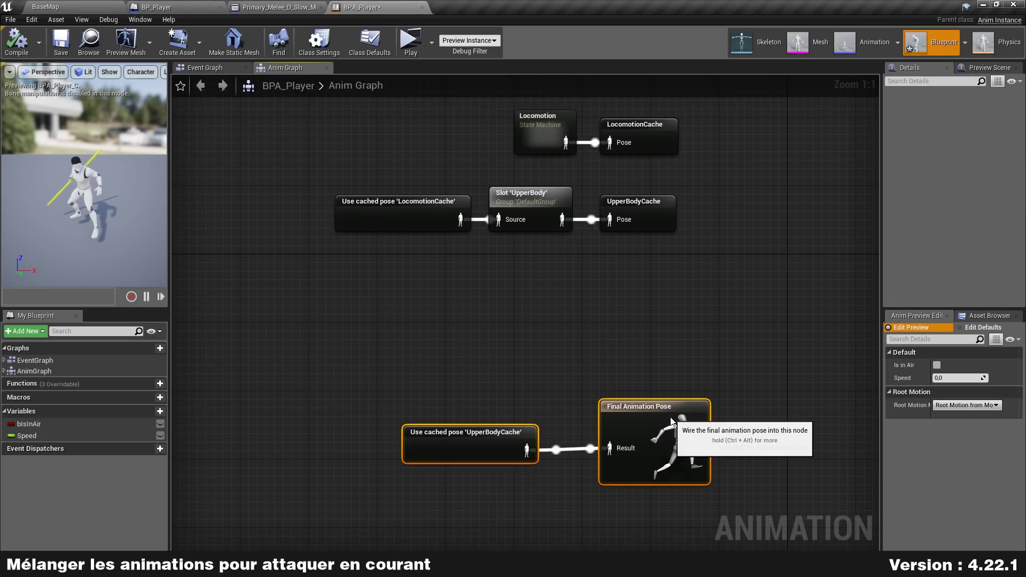
pyautogui.moveTo(538, 290); pyautogui.dragTo(561, 250, button='right')
# Add a Layered blend per bone node and position it above the lowered output nodes
pyautogui.rightClick(561, 250)
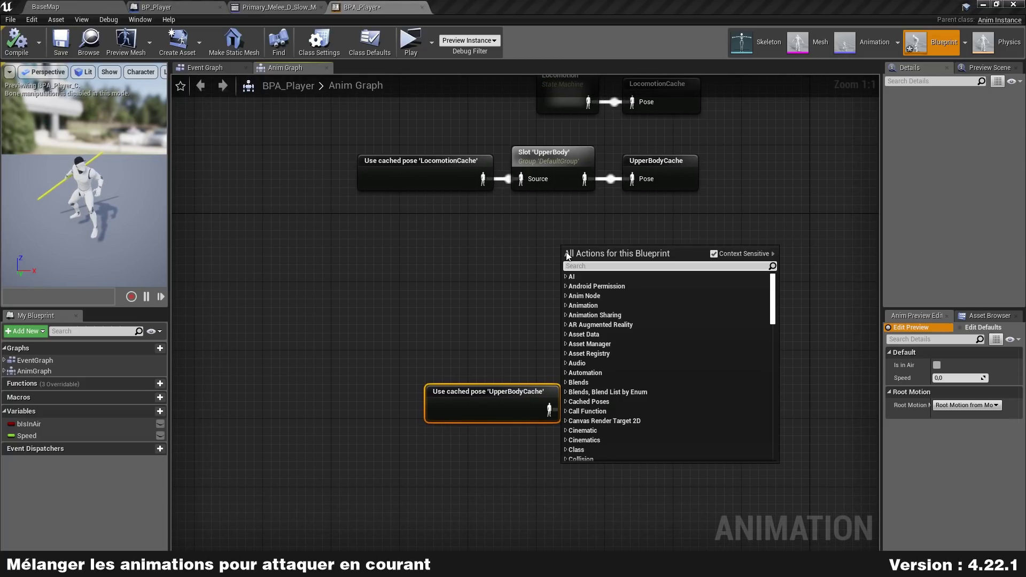
pyautogui.write('layerblen')
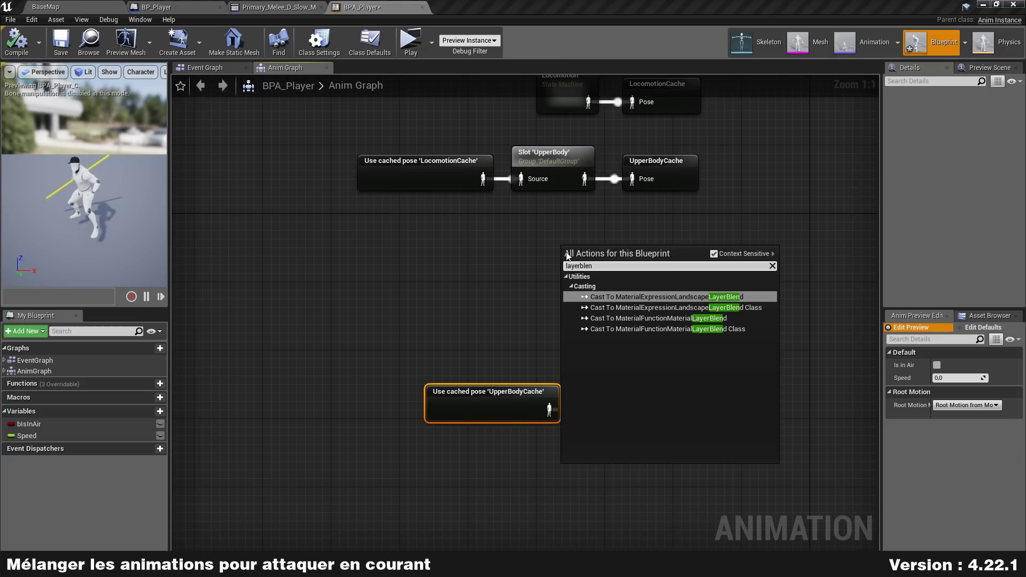
pyautogui.hotkey('ctrl', 'a')
pyautogui.write('blend pe')
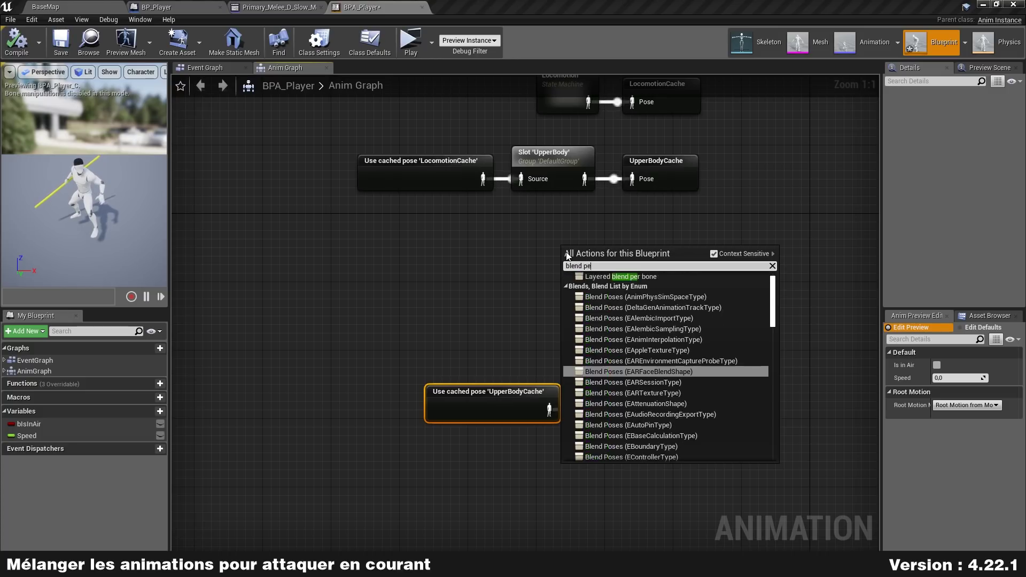
pyautogui.write('r bon')
pyautogui.press('Return')
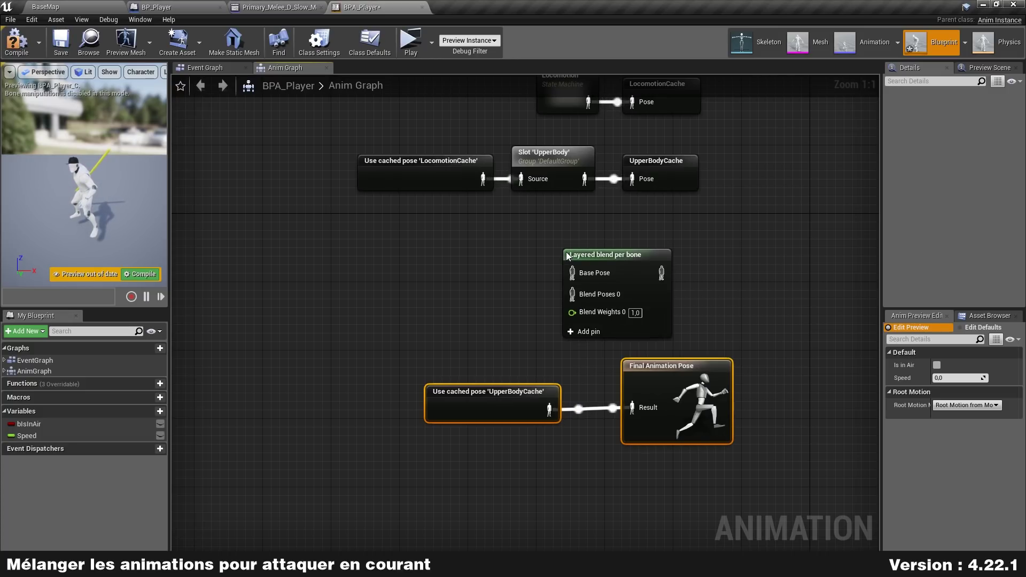
pyautogui.moveTo(616, 266); pyautogui.dragTo(551, 243)
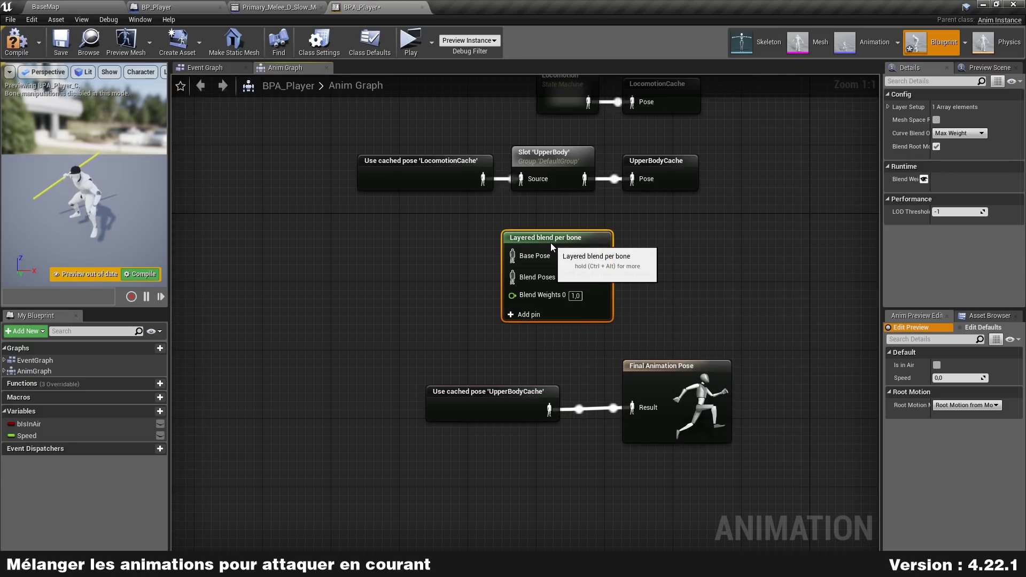
pyautogui.click(720, 251)
pyautogui.moveTo(504, 481)
pyautogui.mouseDown()
pyautogui.moveTo(668, 405)
pyautogui.moveTo(661, 464)
pyautogui.mouseUp()
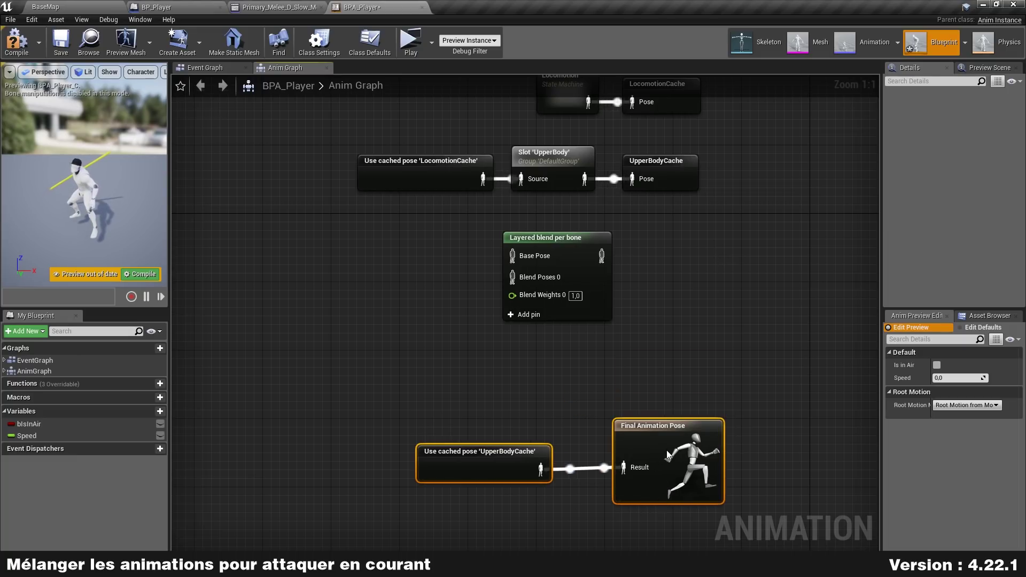
pyautogui.moveTo(604, 289); pyautogui.dragTo(602, 306)
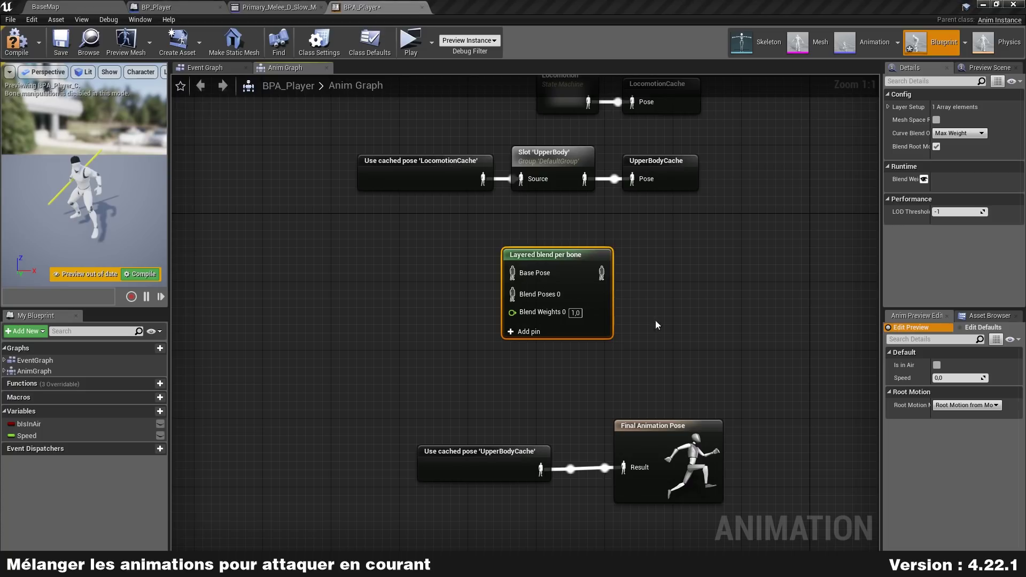
pyautogui.moveTo(592, 290); pyautogui.dragTo(601, 290)
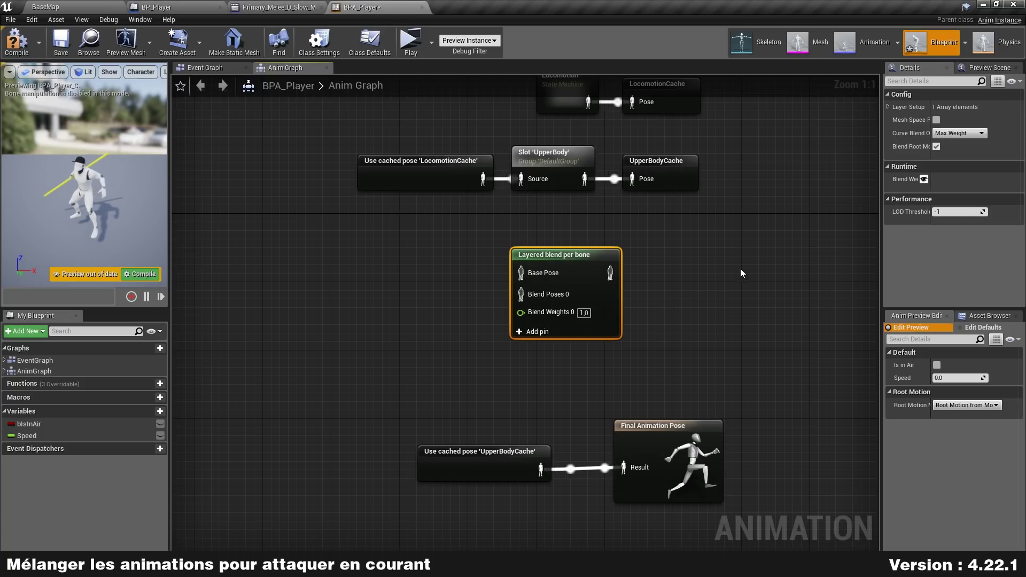
pyautogui.moveTo(740, 268); pyautogui.dragTo(745, 285, button='right')
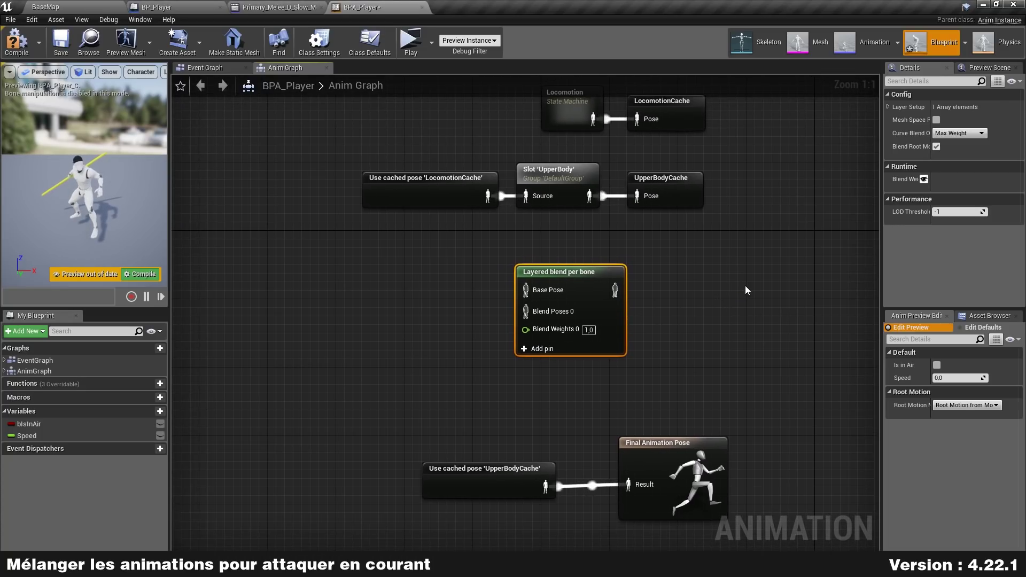
# Add LocomotionCache and UpperBodyCache cached pose nodes and wire them into the Layered blend per bone
pyautogui.rightClick(431, 270)
pyautogui.write('locomotioncache')
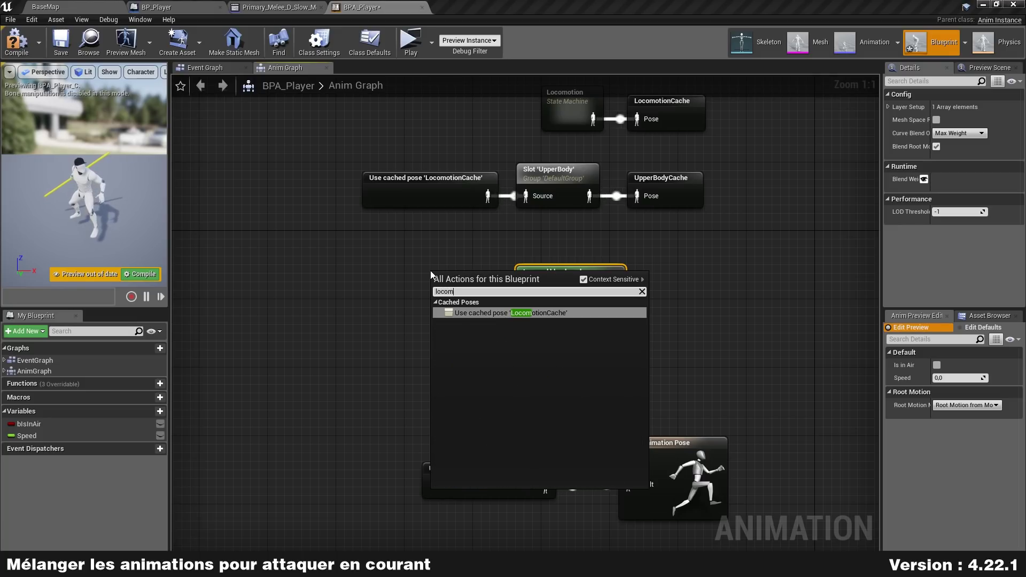
pyautogui.press('Return')
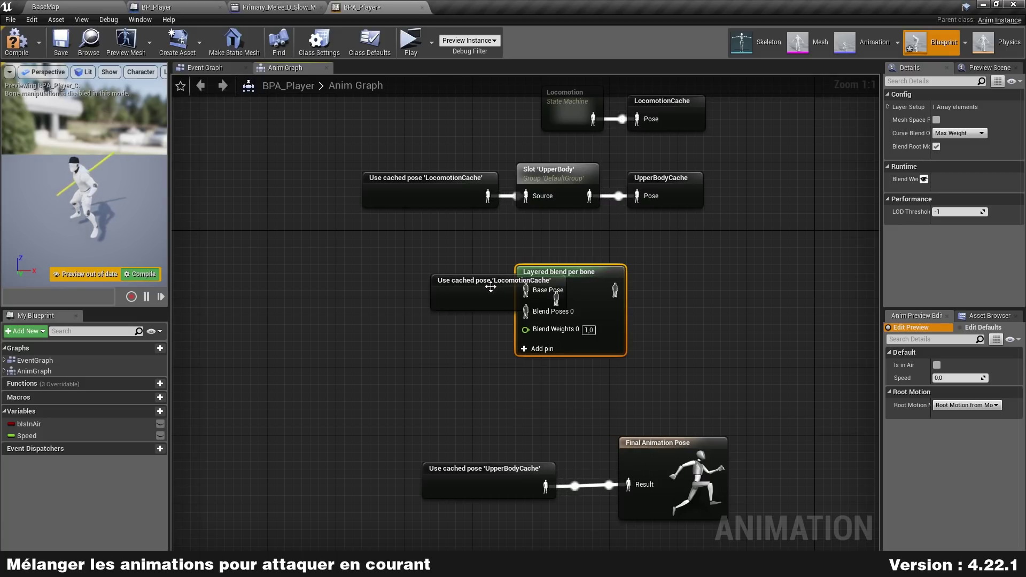
pyautogui.moveTo(555, 293)
pyautogui.mouseDown()
pyautogui.moveTo(452, 277)
pyautogui.moveTo(526, 290)
pyautogui.mouseUp()
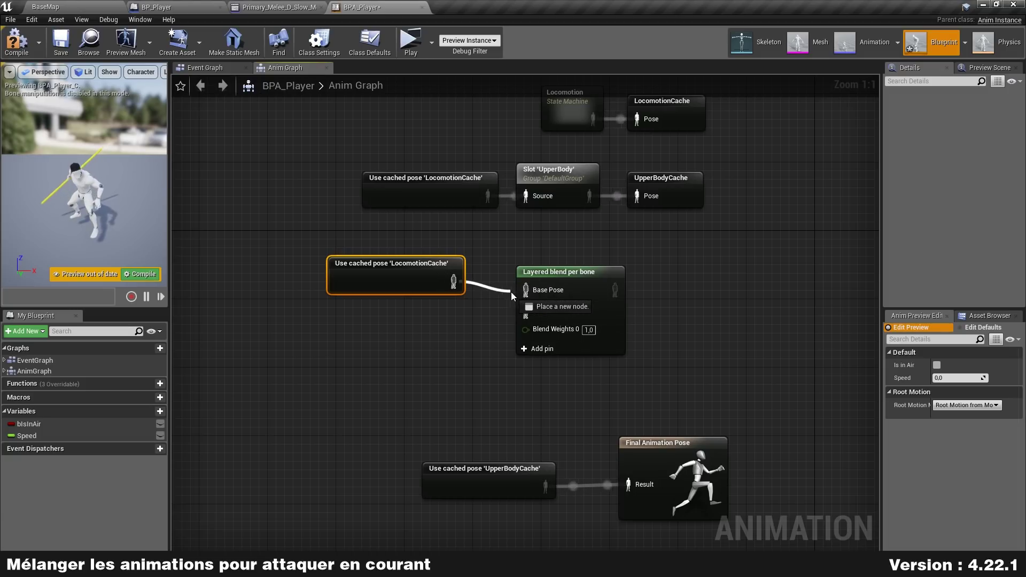
pyautogui.moveTo(389, 278); pyautogui.dragTo(415, 278)
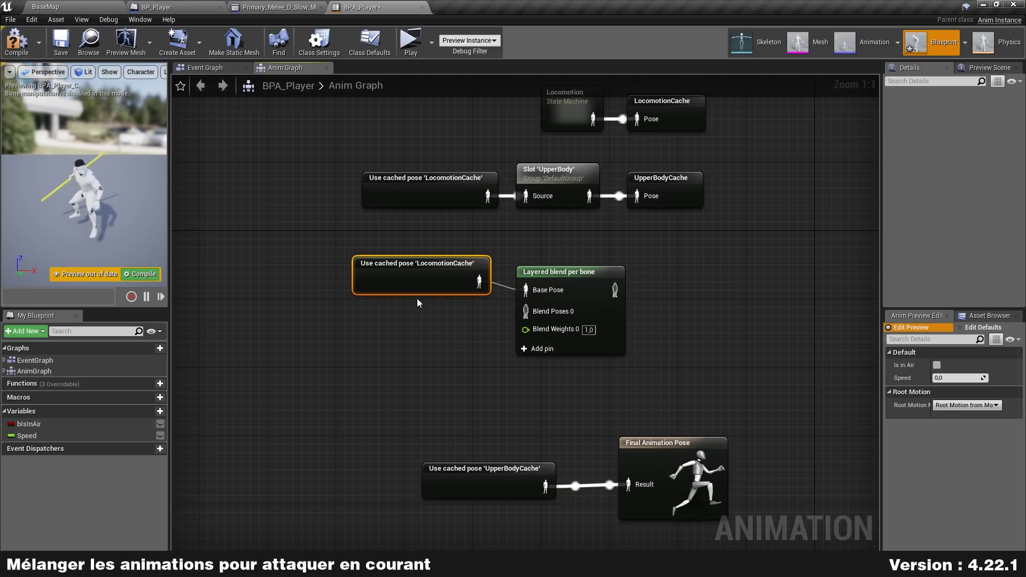
pyautogui.rightClick(407, 332)
pyautogui.write('u')
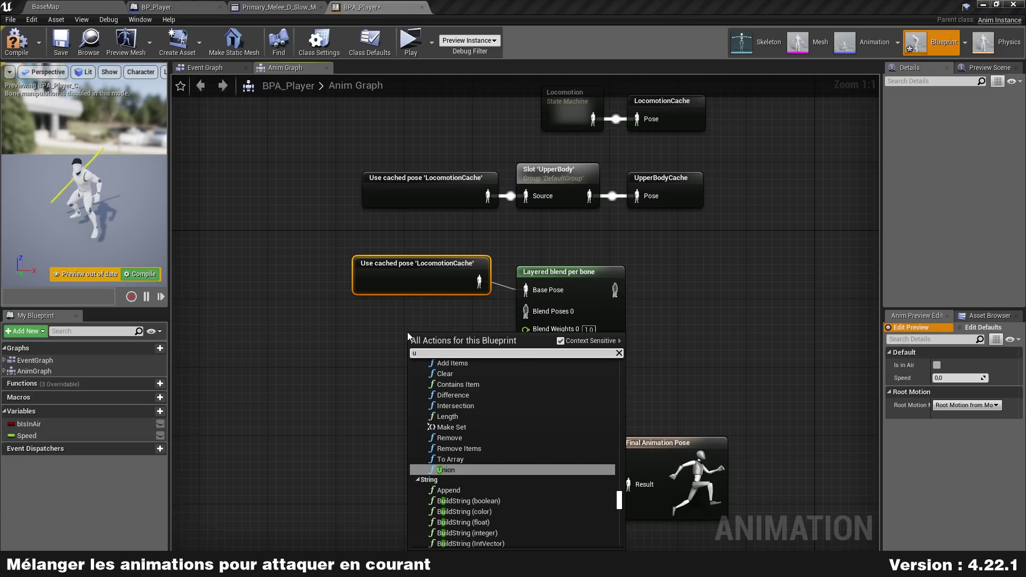
pyautogui.write('pperbody')
pyautogui.press('Return')
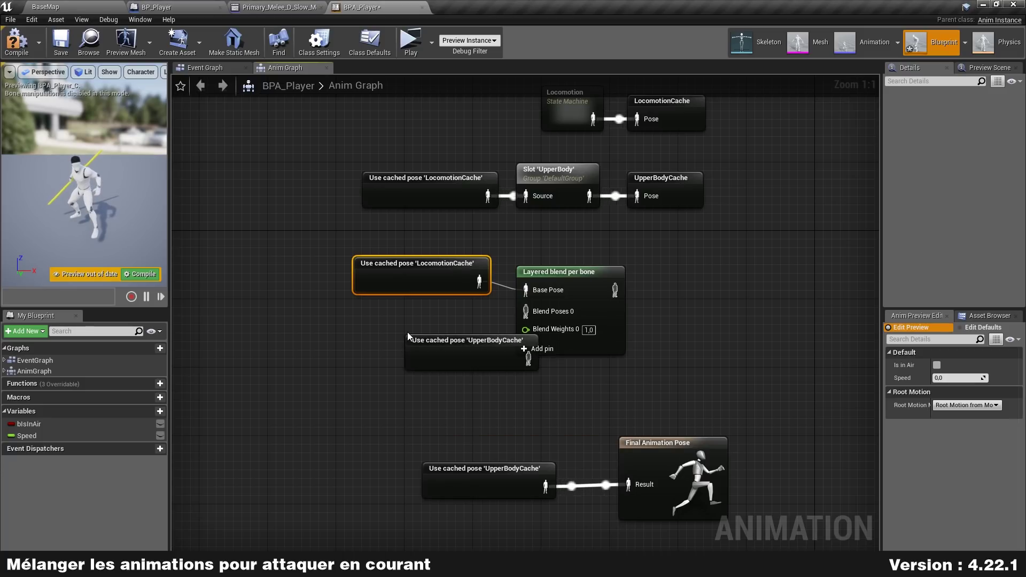
pyautogui.moveTo(521, 357)
pyautogui.mouseDown()
pyautogui.moveTo(469, 340)
pyautogui.moveTo(526, 311)
pyautogui.mouseUp()
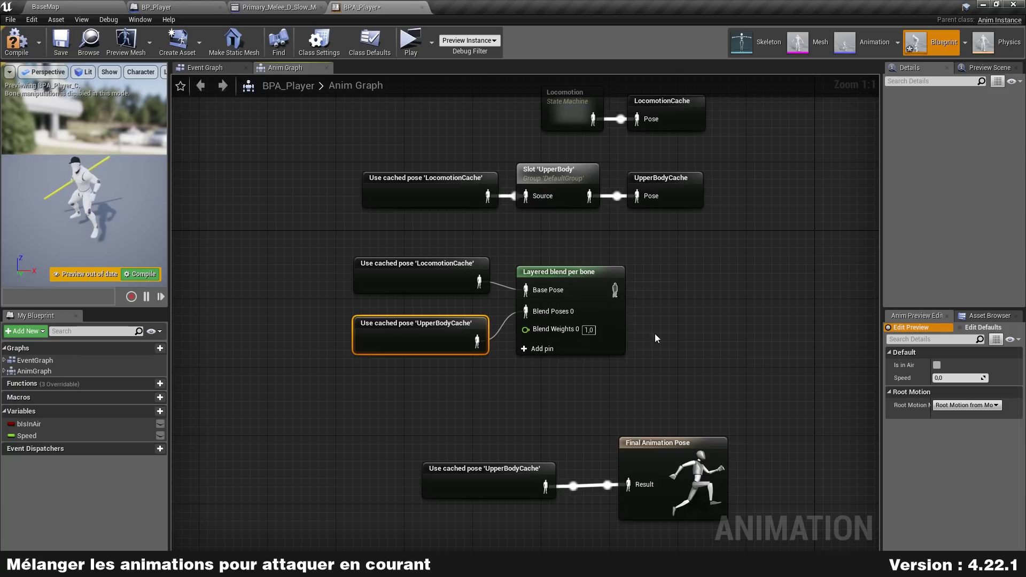
pyautogui.moveTo(417, 264); pyautogui.dragTo(417, 273)
pyautogui.click(745, 379)
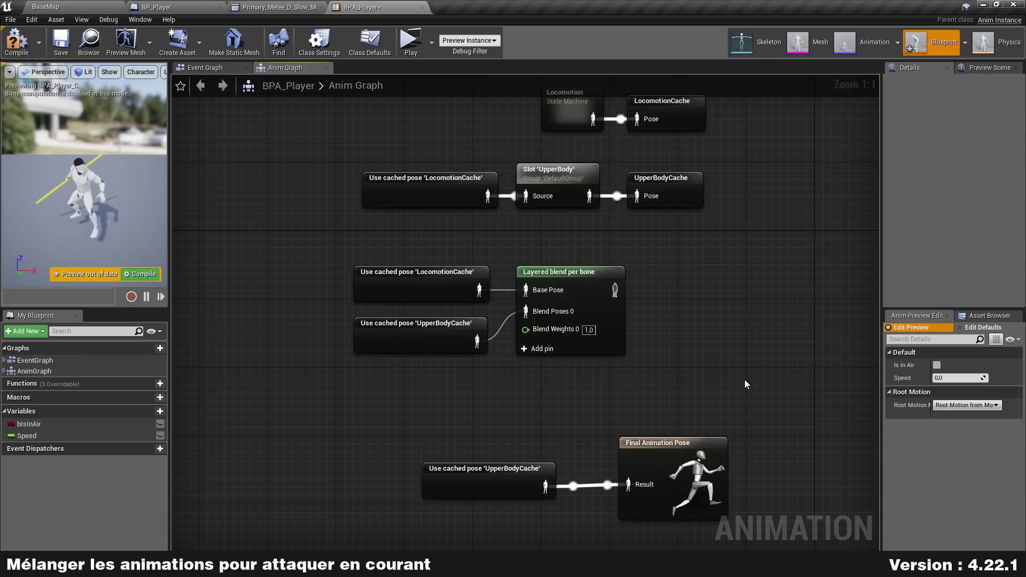
pyautogui.moveTo(635, 284); pyautogui.dragTo(601, 244, button='right')
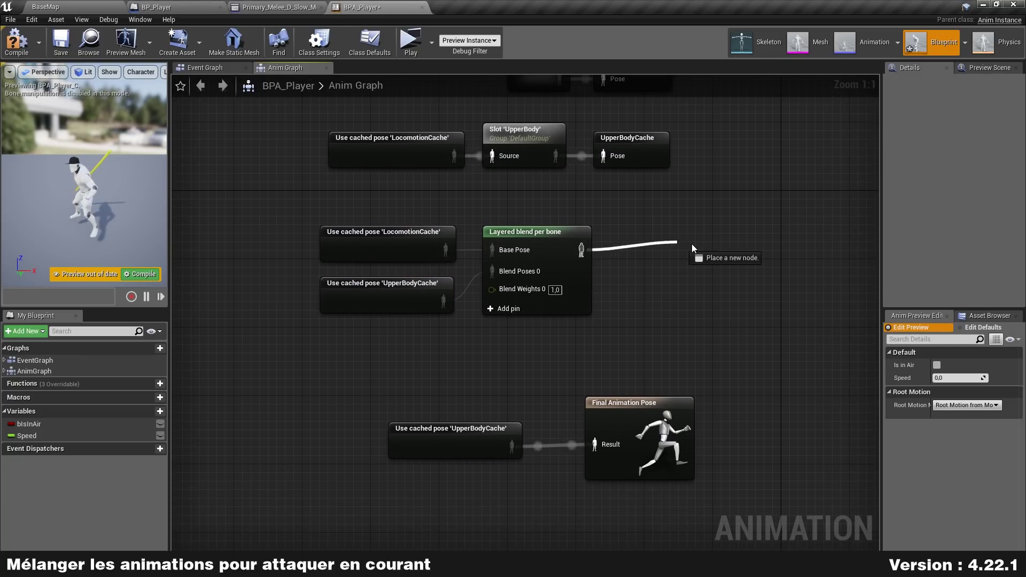
# Save the blend's output as a new cached pose named UpperBodyMovingCache
pyautogui.moveTo(580, 249); pyautogui.dragTo(693, 243)
pyautogui.write('cache')
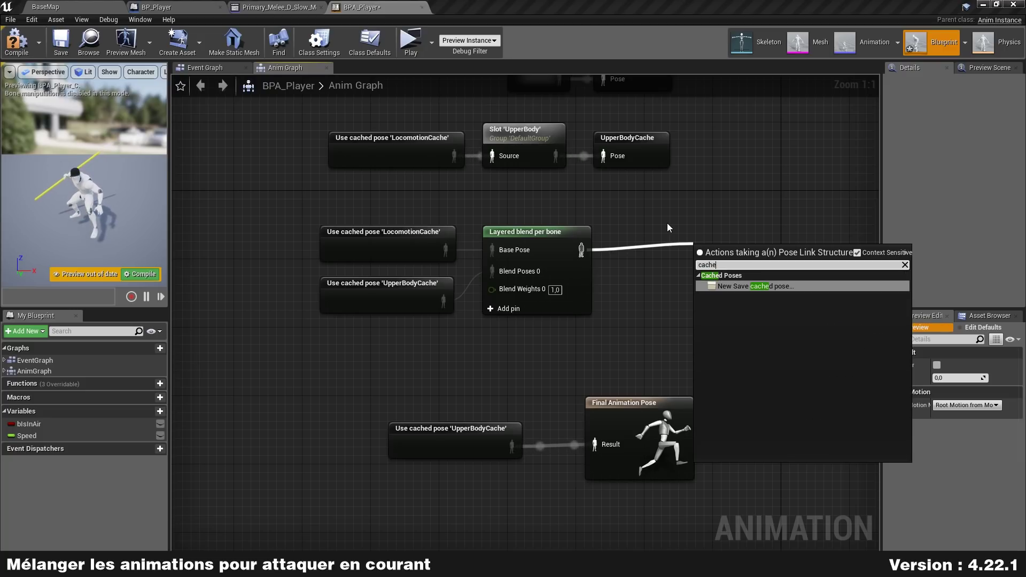
pyautogui.press('Return')
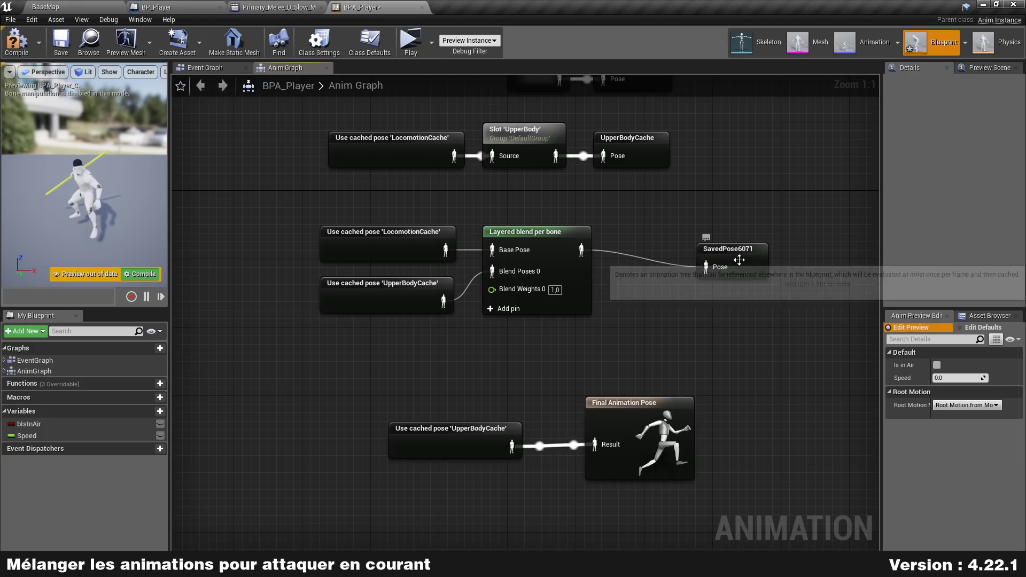
pyautogui.moveTo(735, 262); pyautogui.dragTo(667, 244)
pyautogui.doubleClick(662, 233)
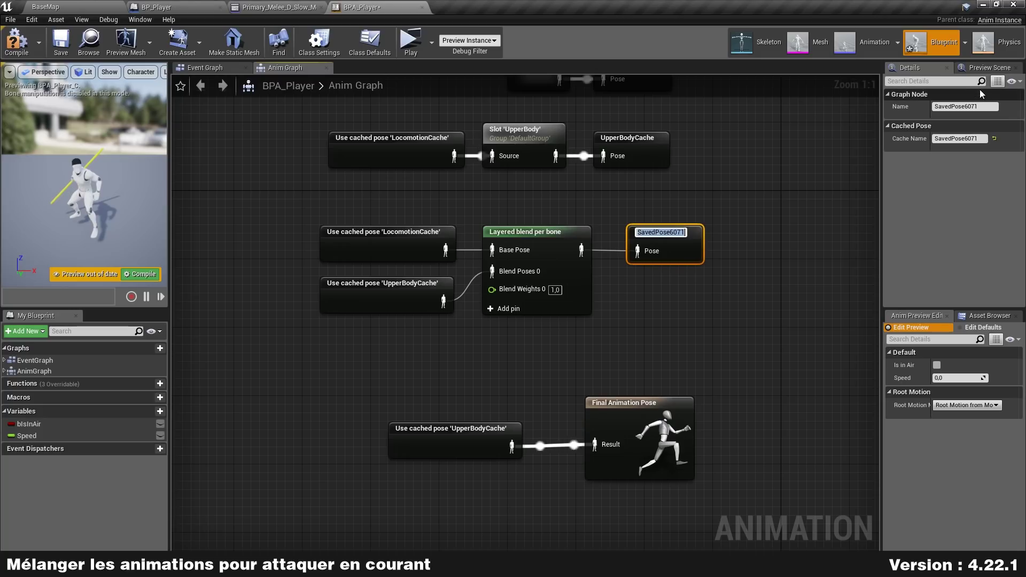
pyautogui.write('Upper')
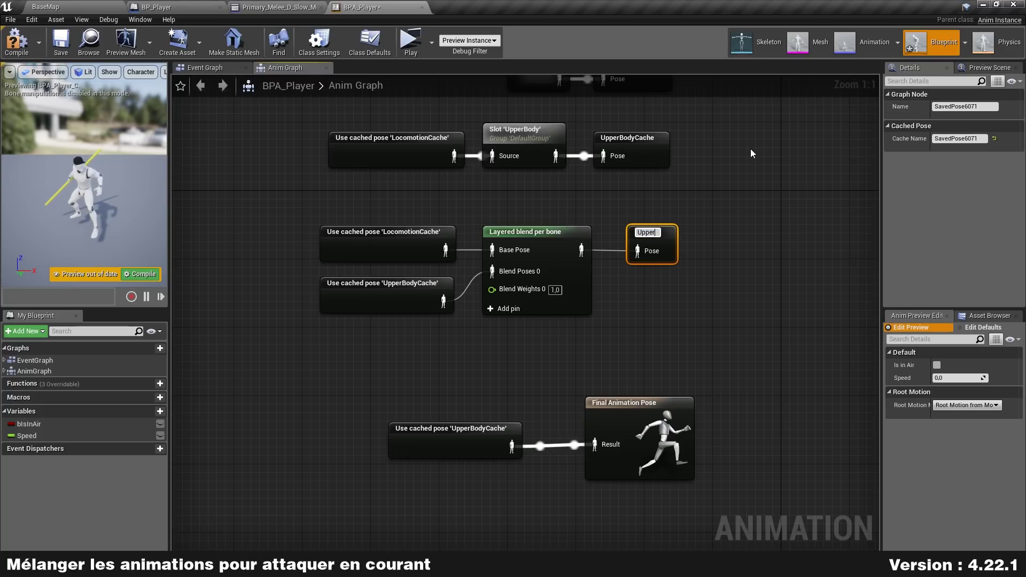
pyautogui.write('BodyM')
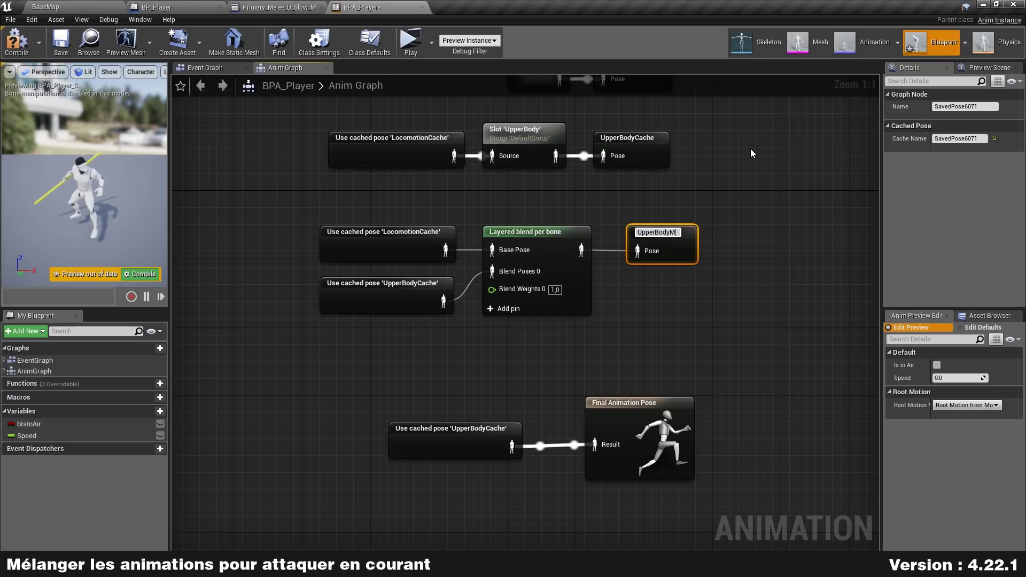
pyautogui.write('ovingCache')
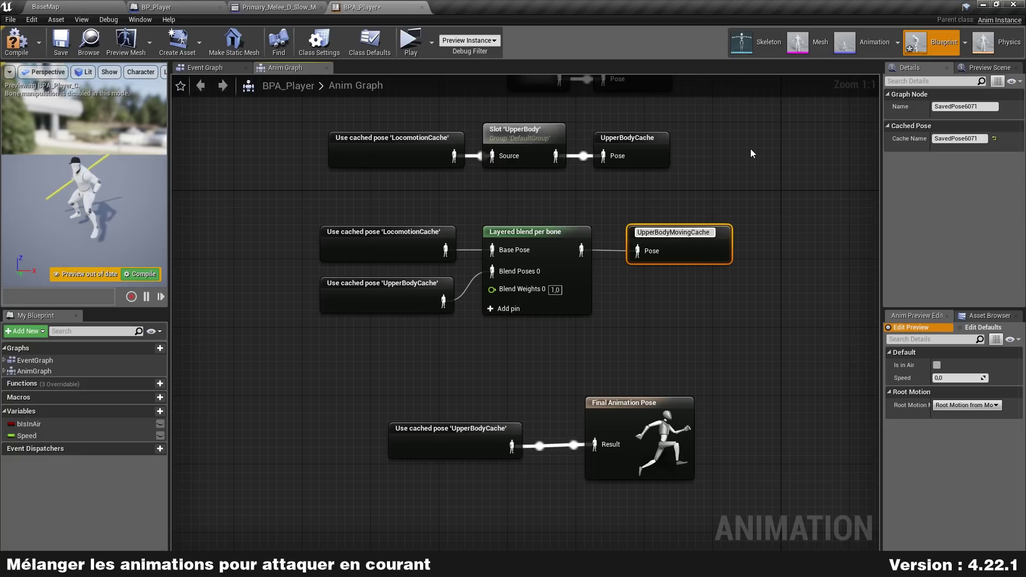
pyautogui.press('Return')
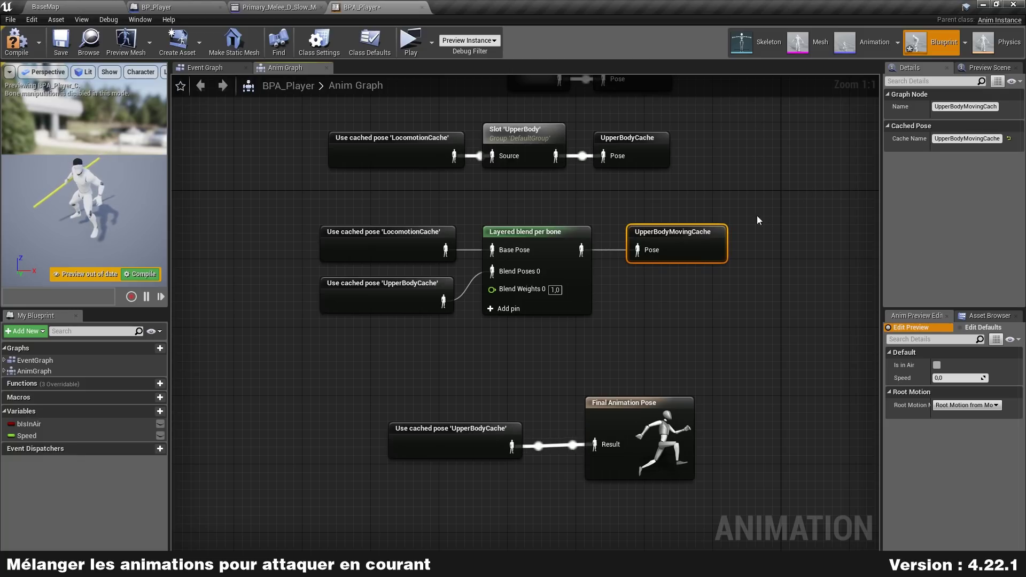
pyautogui.moveTo(694, 230); pyautogui.dragTo(671, 231)
pyautogui.click(691, 208)
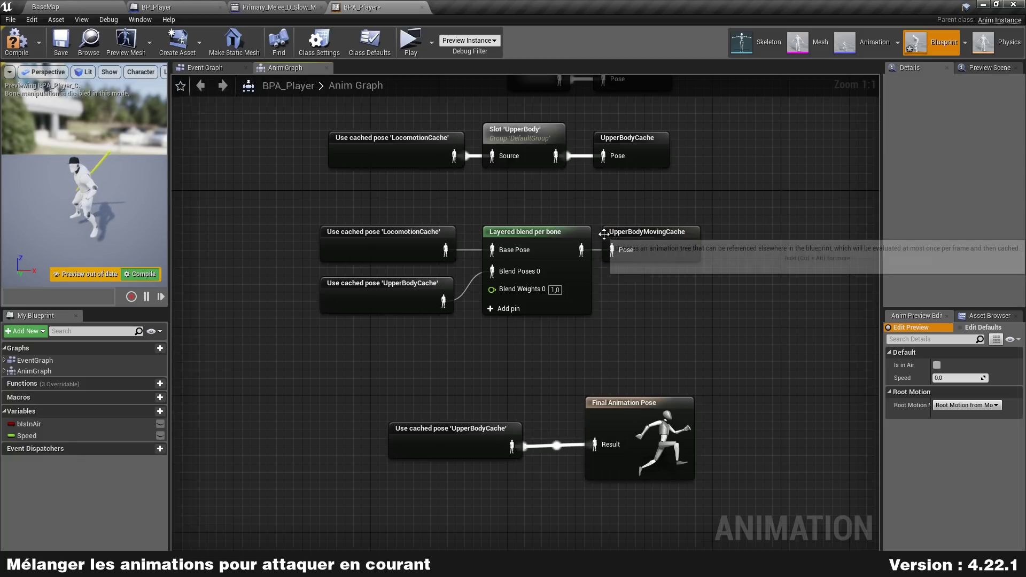
# In Layer Setup 0 of the Layered blend per bone, add a pelvis branch filter with depth 4
pyautogui.click(563, 234)
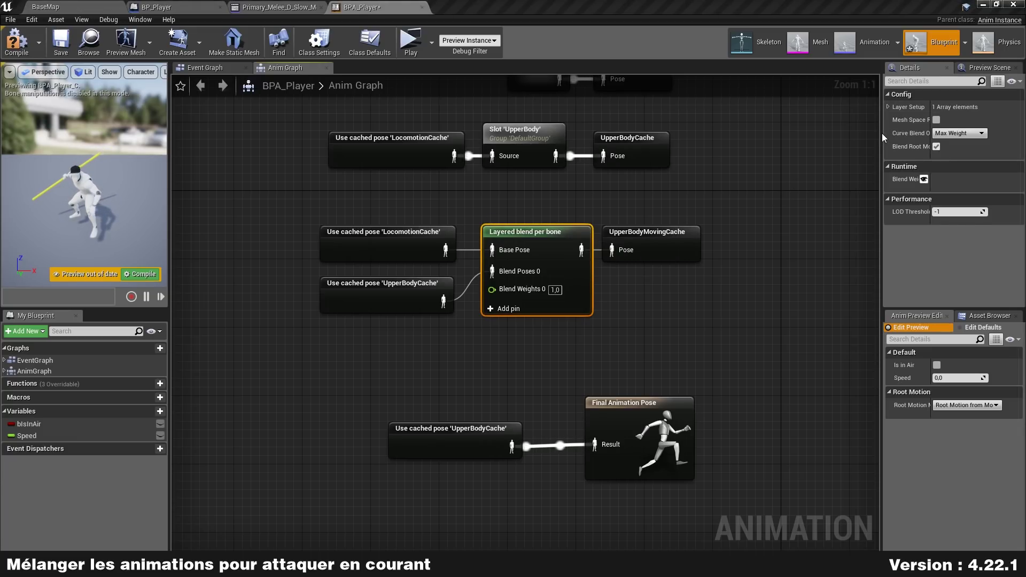
pyautogui.moveTo(884, 136)
pyautogui.mouseDown()
pyautogui.moveTo(835, 135)
pyautogui.moveTo(822, 155)
pyautogui.mouseUp()
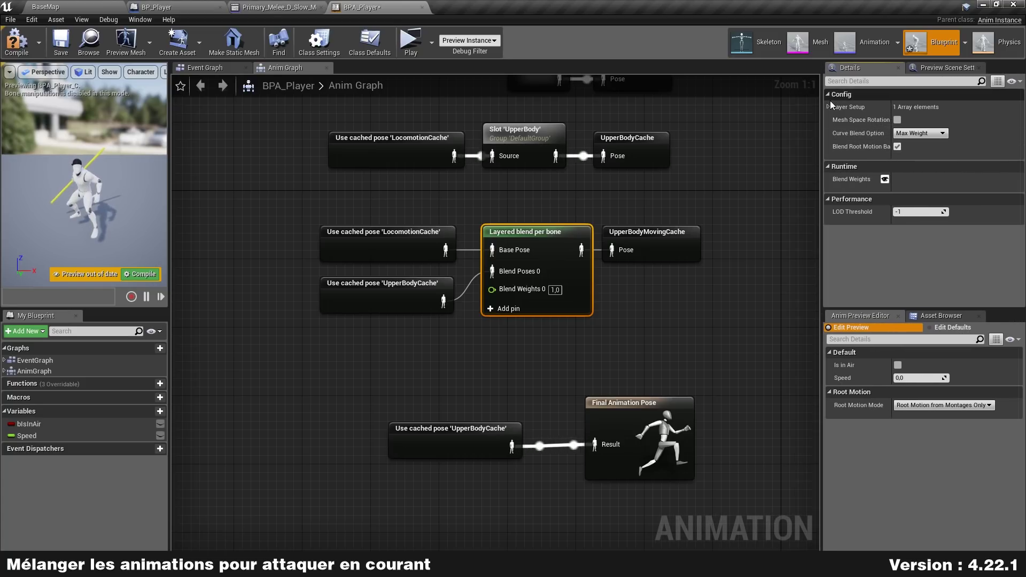
pyautogui.click(827, 106)
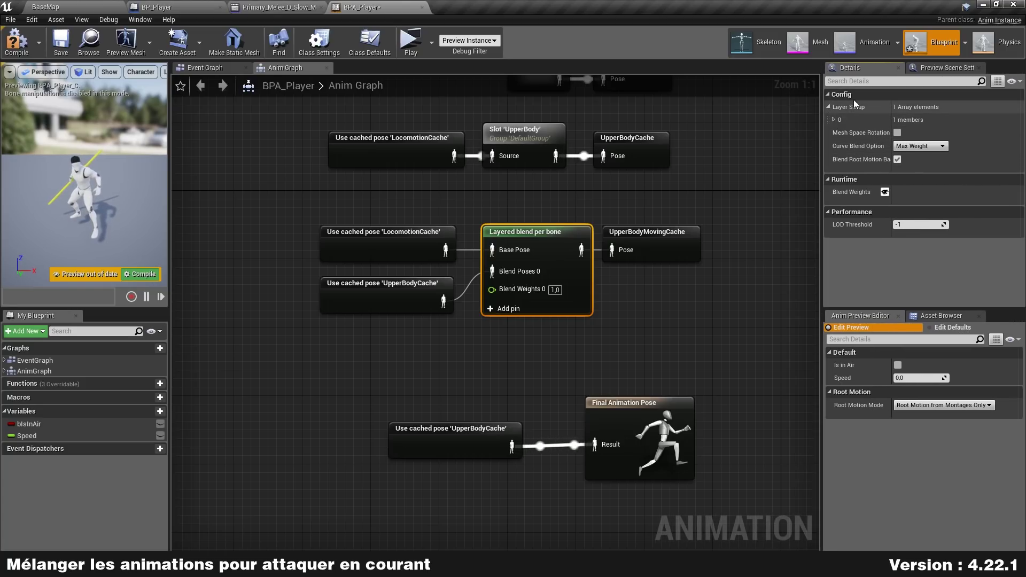
pyautogui.click(832, 120)
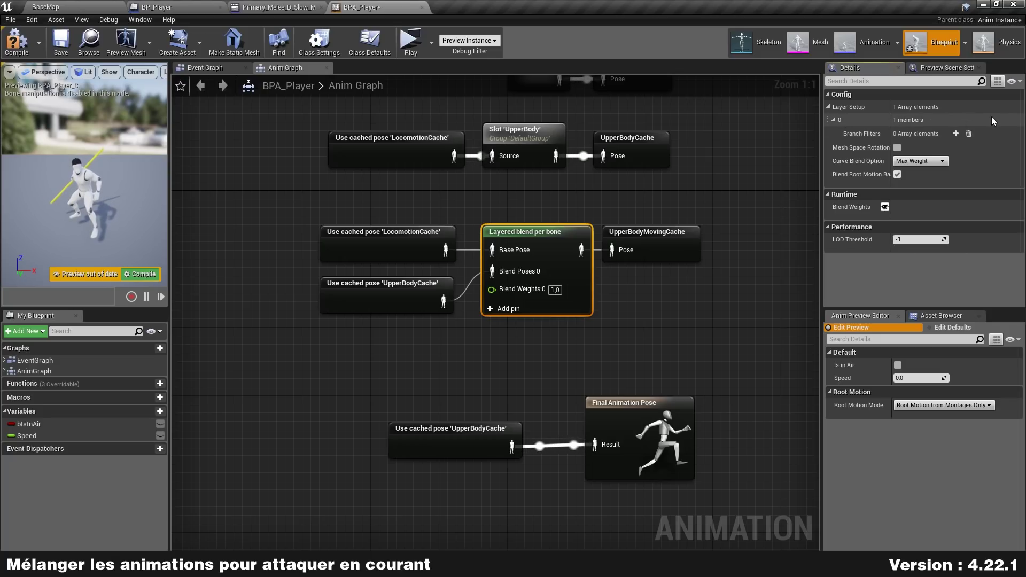
pyautogui.click(956, 134)
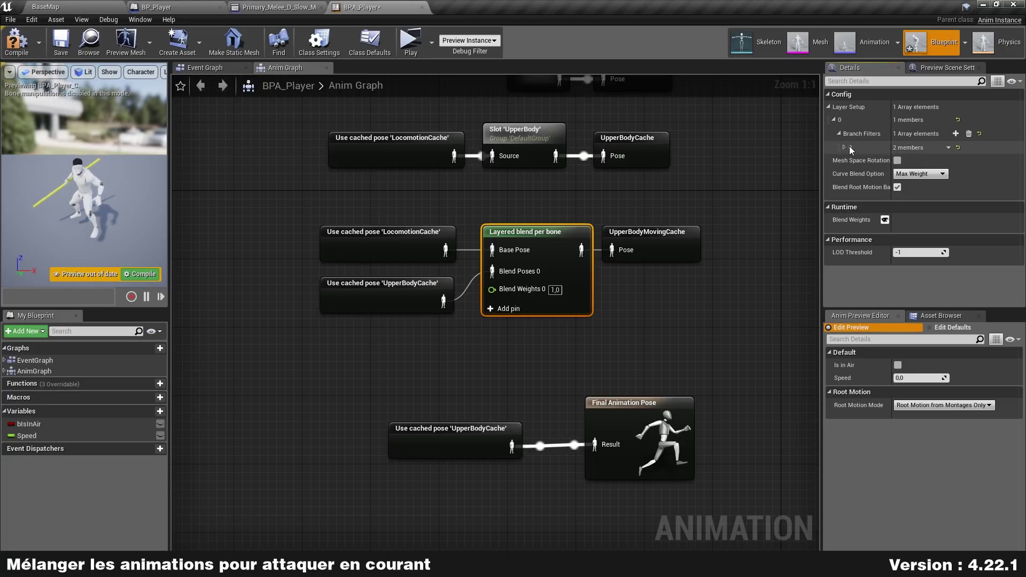
pyautogui.click(843, 149)
pyautogui.click(924, 161)
pyautogui.write('pelvis')
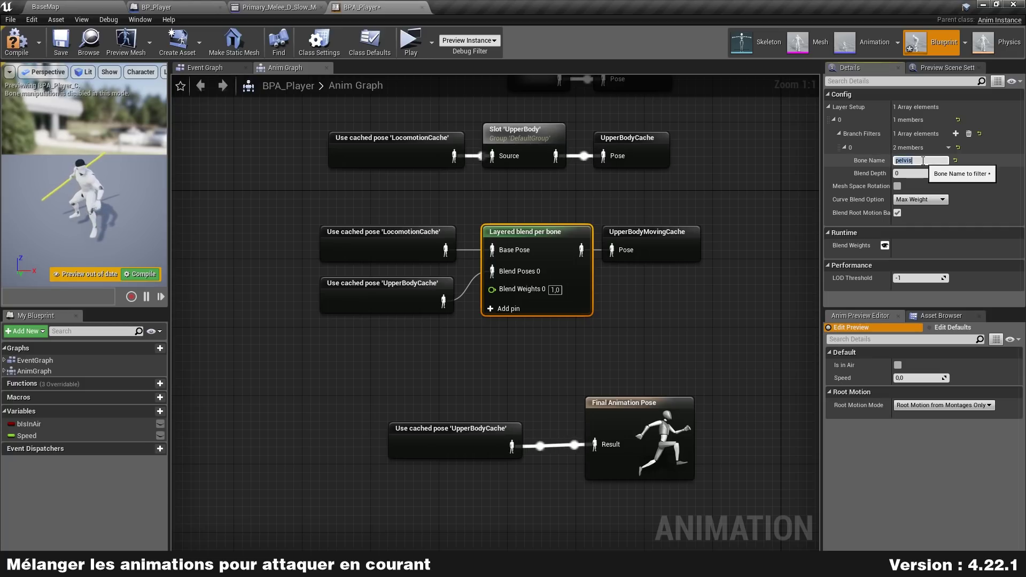
pyautogui.press('Return')
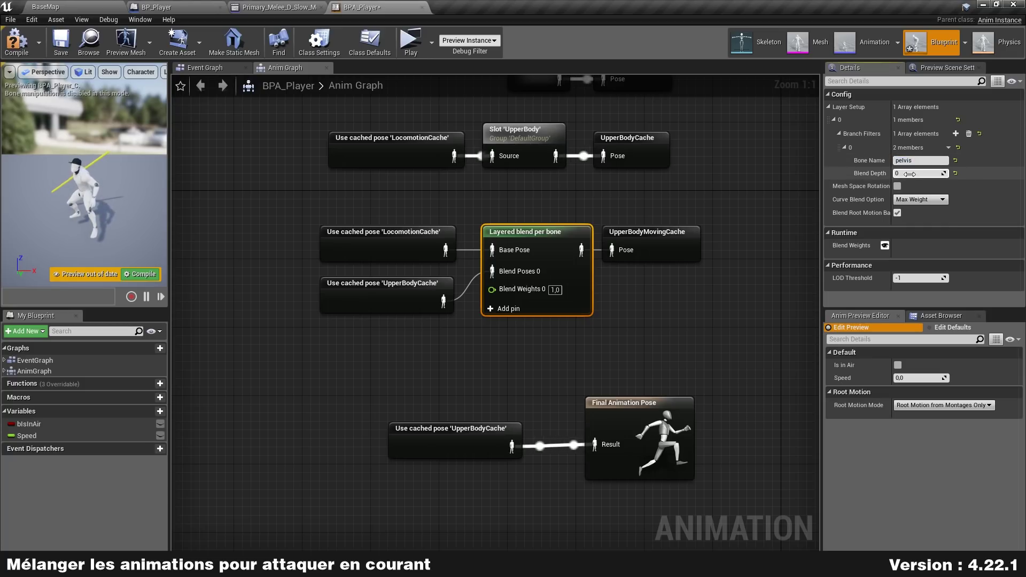
# Add thigh_l and thigh_r branch filters at blend depth -1 and enable Mesh Space Rotation Blend
pyautogui.click(956, 134)
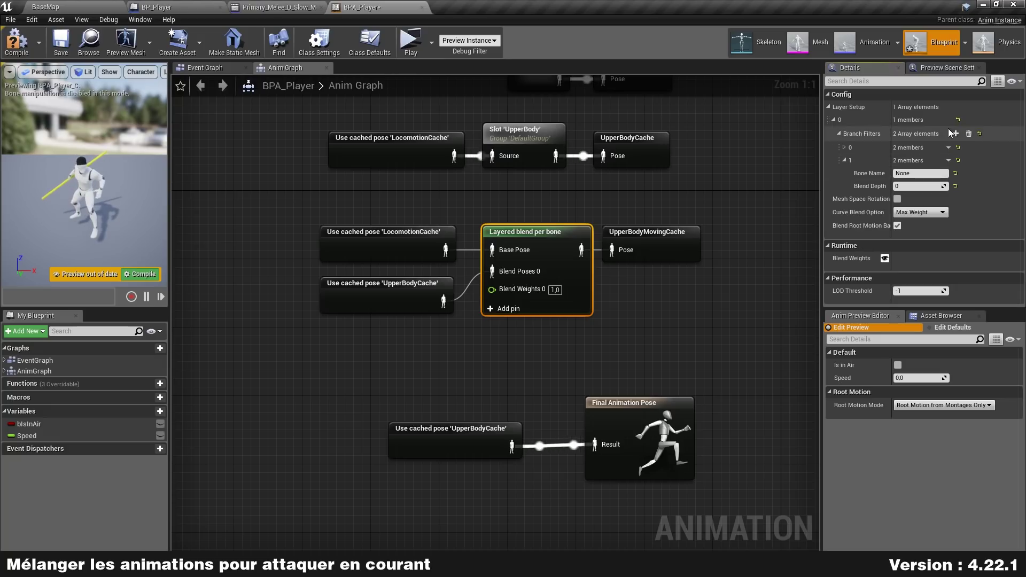
pyautogui.click(956, 134)
pyautogui.click(843, 173)
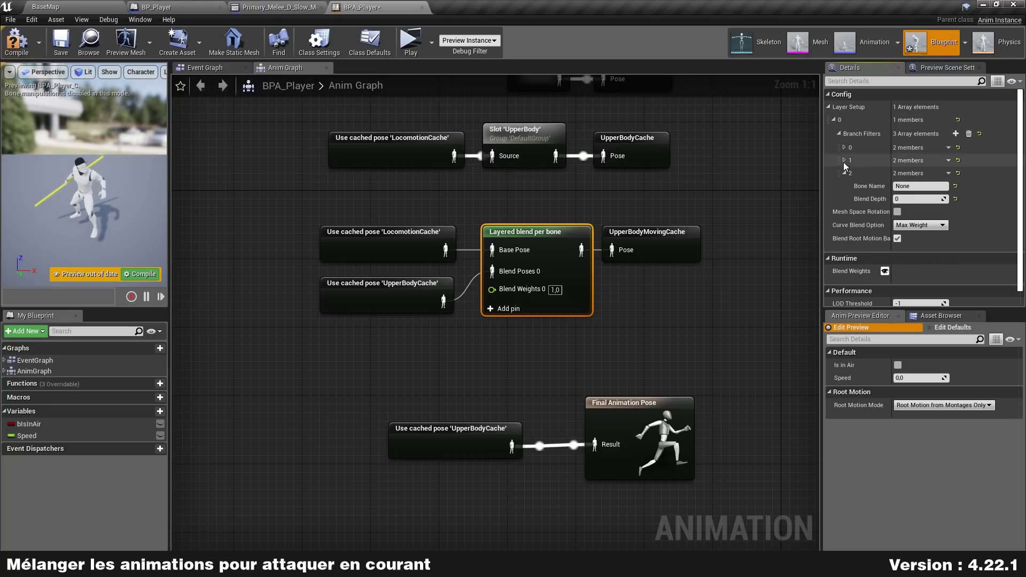
pyautogui.click(845, 160)
pyautogui.click(845, 147)
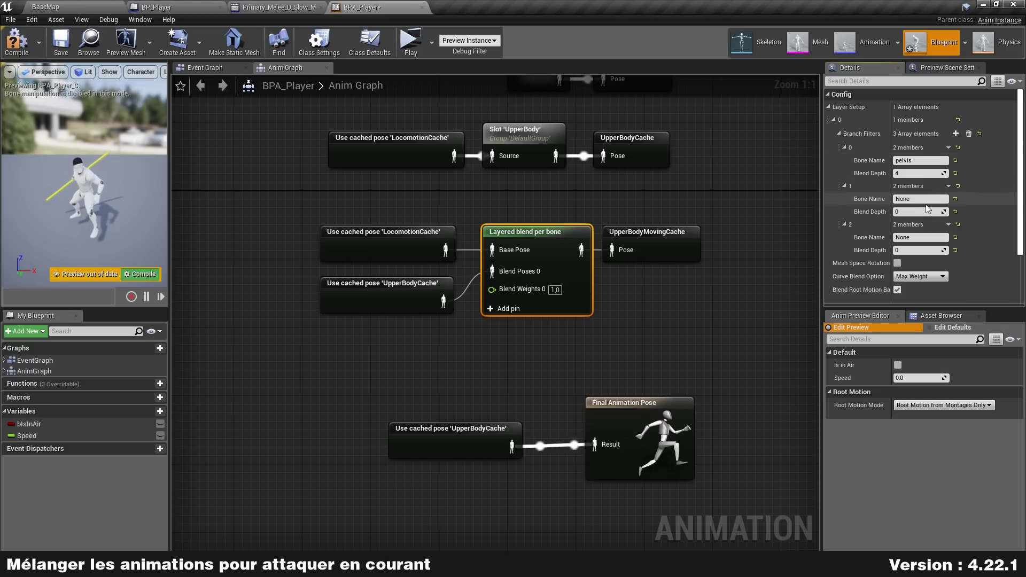
pyautogui.click(908, 198)
pyautogui.write('thigh_l')
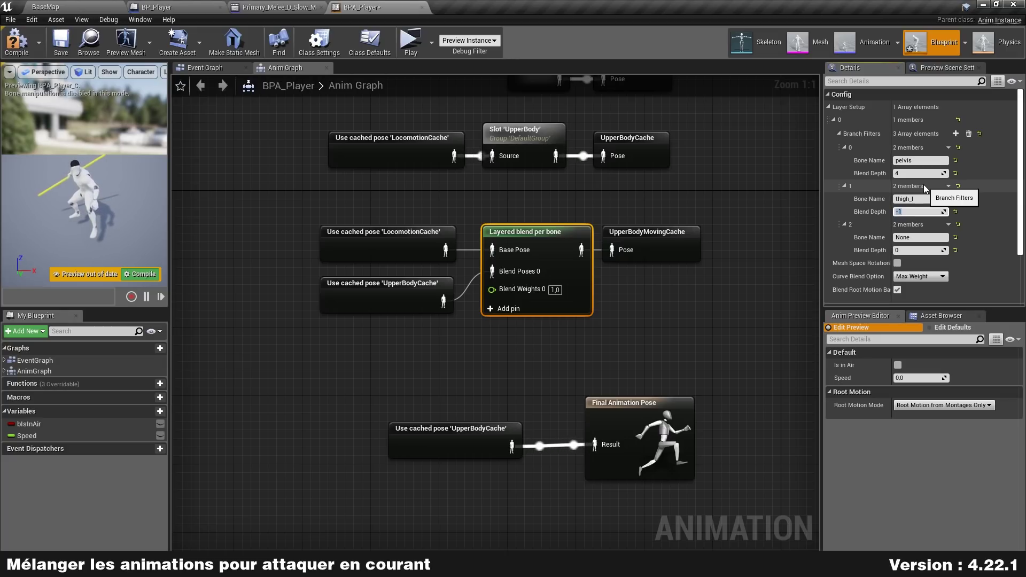
pyautogui.click(916, 237)
pyautogui.write('thigh_r')
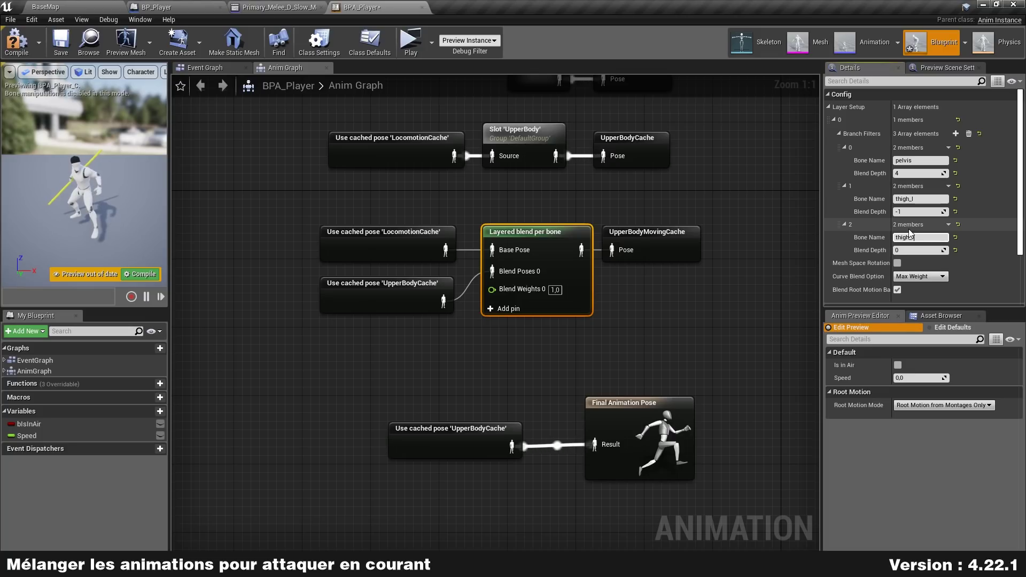
pyautogui.press('Tab')
pyautogui.write('-1')
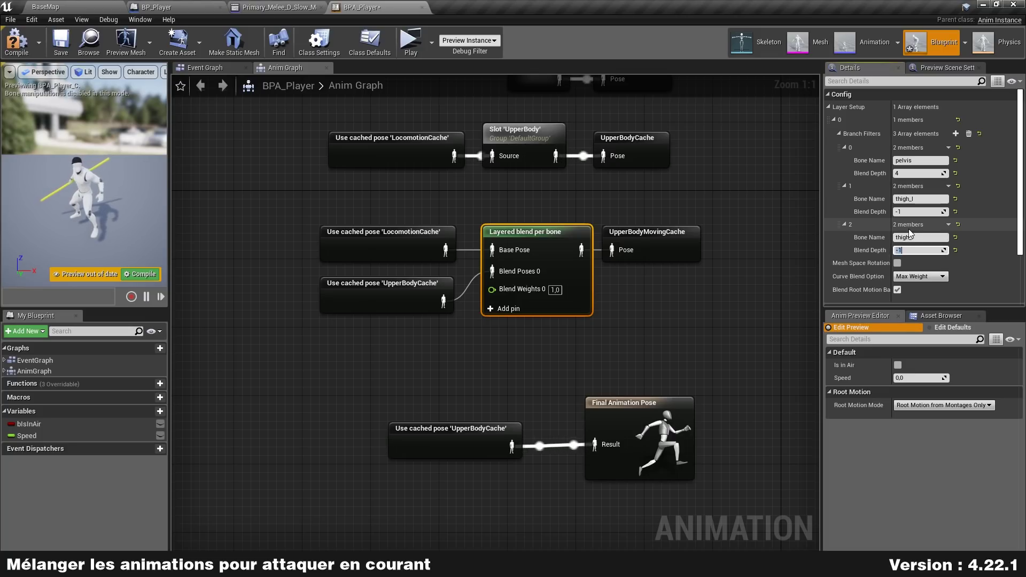
pyautogui.press('Return')
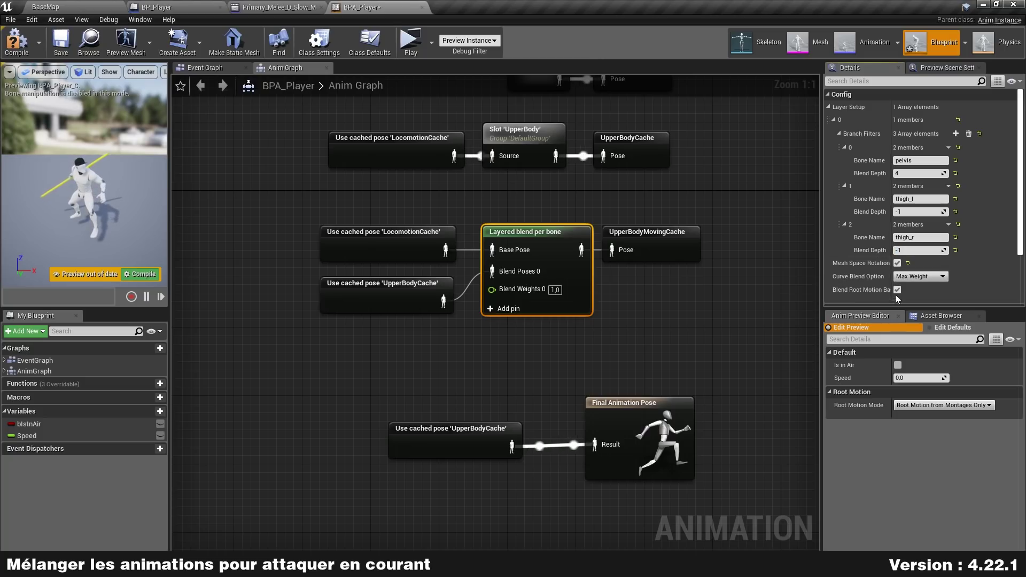
pyautogui.click(896, 261)
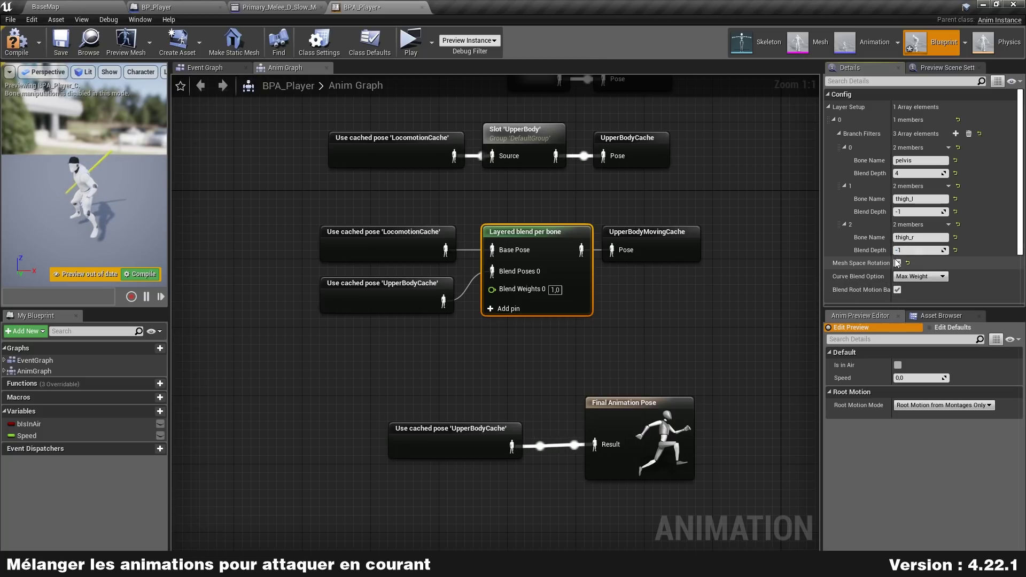
pyautogui.moveTo(892, 258); pyautogui.dragTo(908, 258)
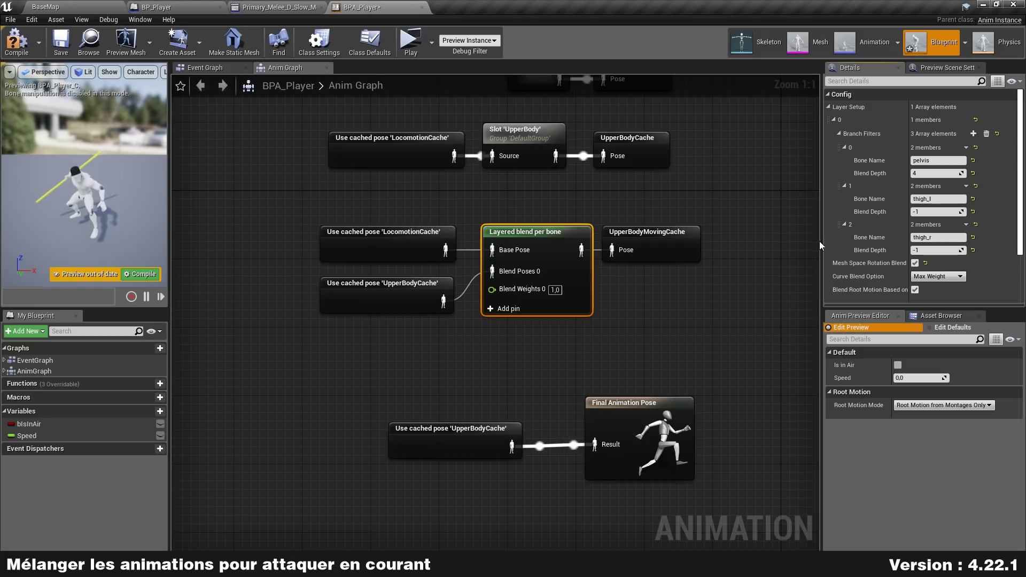
pyautogui.moveTo(823, 243); pyautogui.dragTo(787, 244)
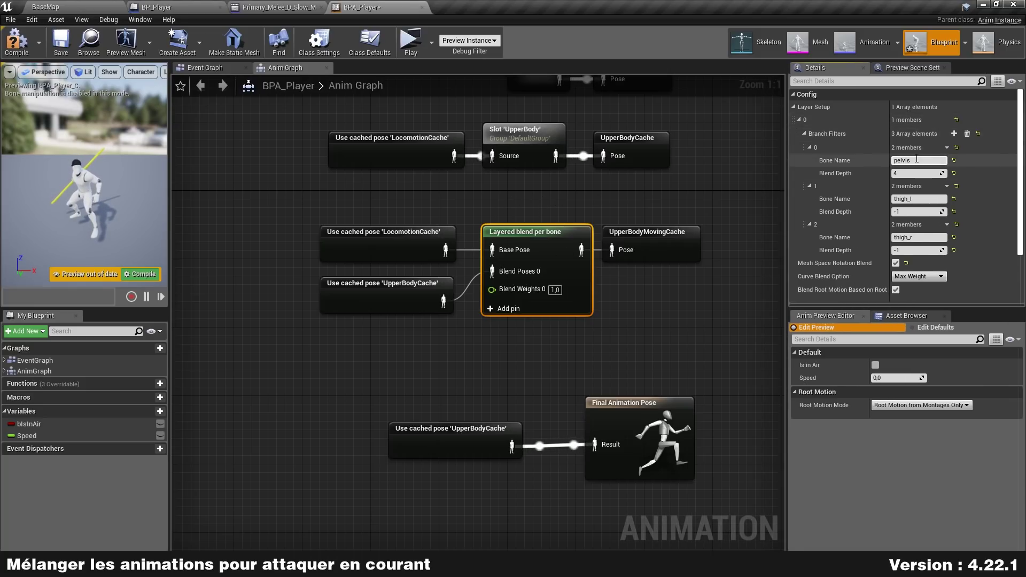
pyautogui.click(746, 186)
pyautogui.click(764, 42)
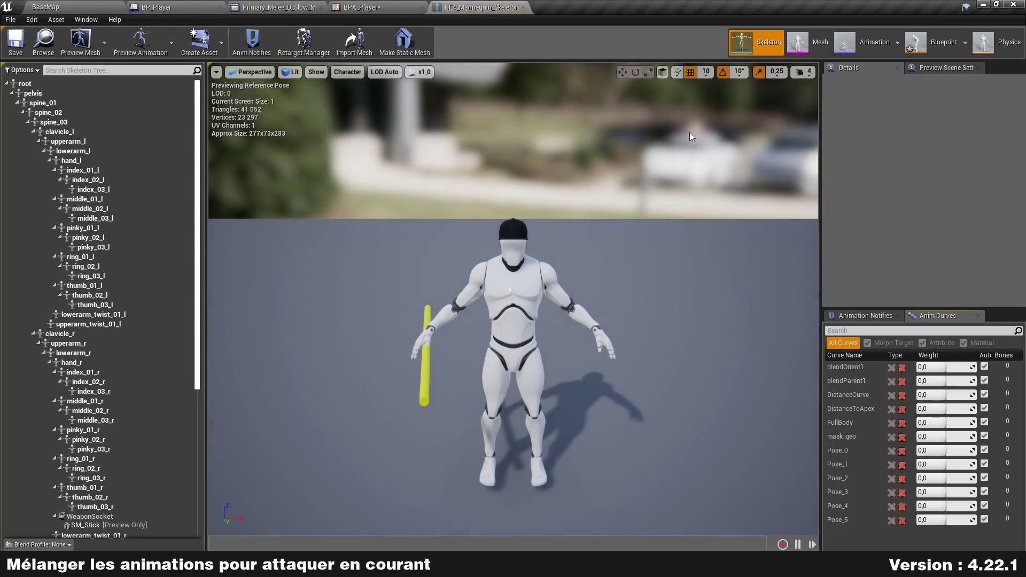
pyautogui.click(62, 95)
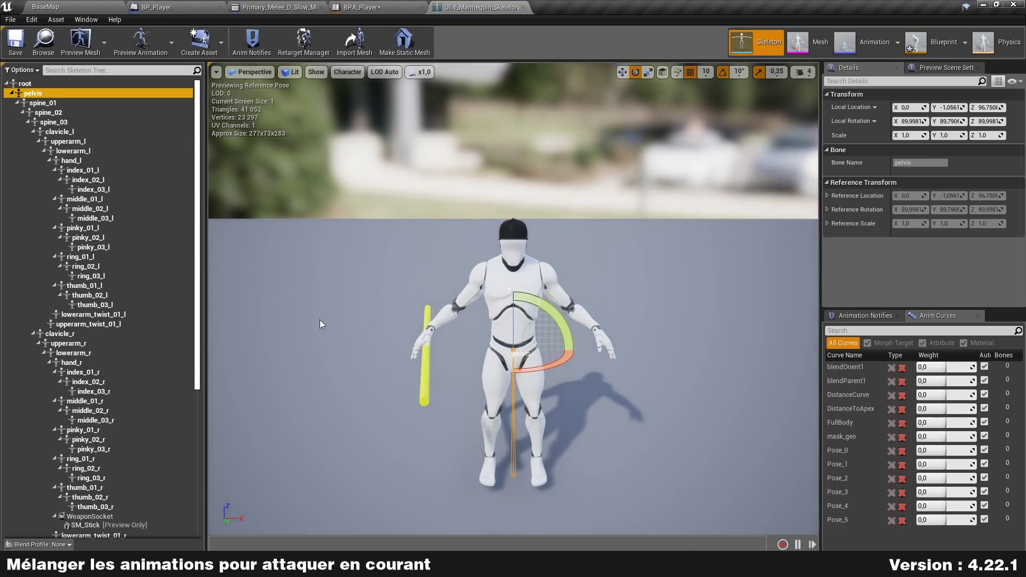
pyautogui.moveTo(321, 325); pyautogui.dragTo(406, 326)
pyautogui.moveTo(513, 338); pyautogui.dragTo(529, 339)
pyautogui.moveTo(311, 292); pyautogui.dragTo(278, 307)
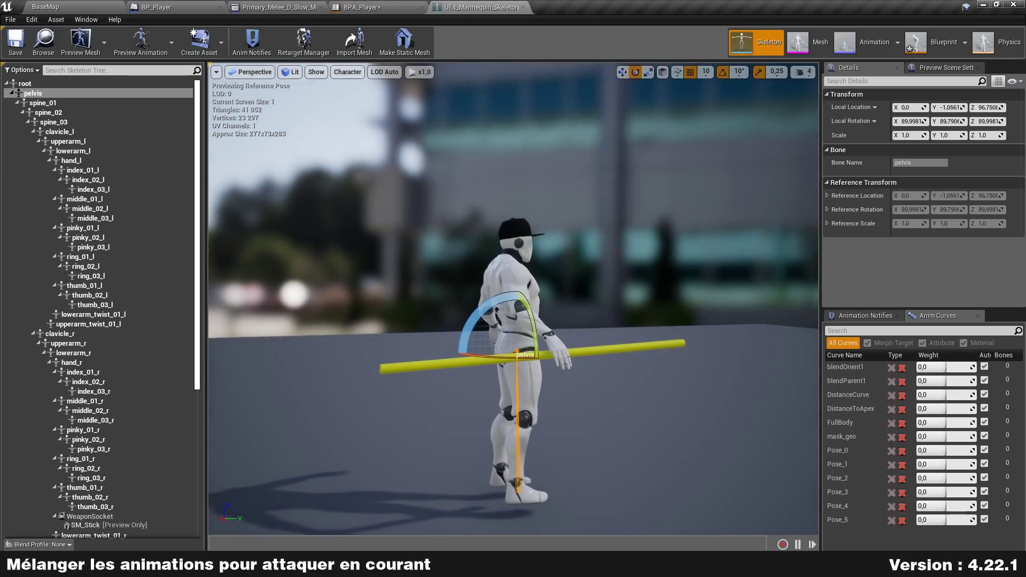
pyautogui.click(18, 103)
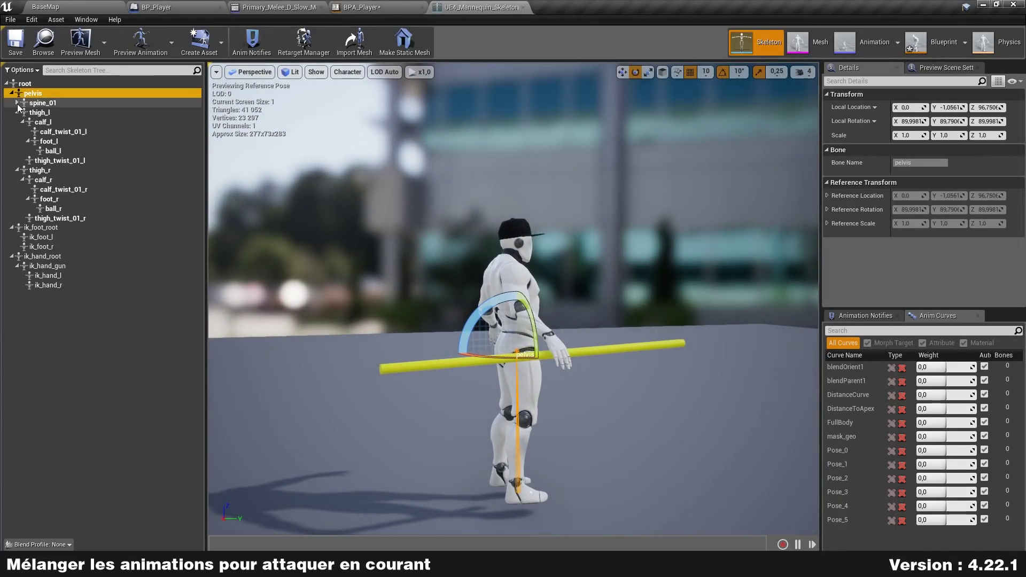
pyautogui.click(38, 113)
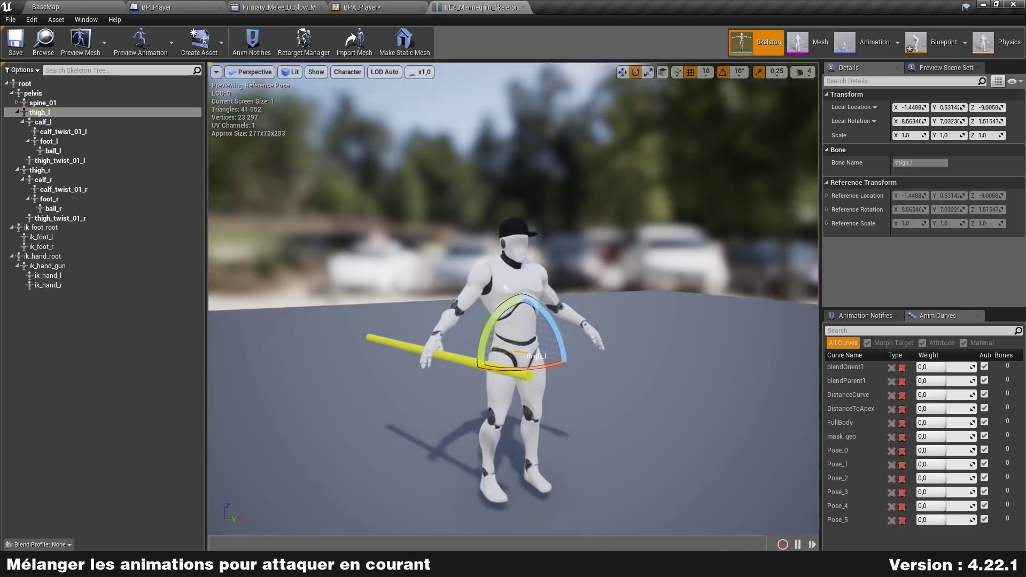
pyautogui.moveTo(451, 288); pyautogui.dragTo(625, 395)
pyautogui.click(40, 170)
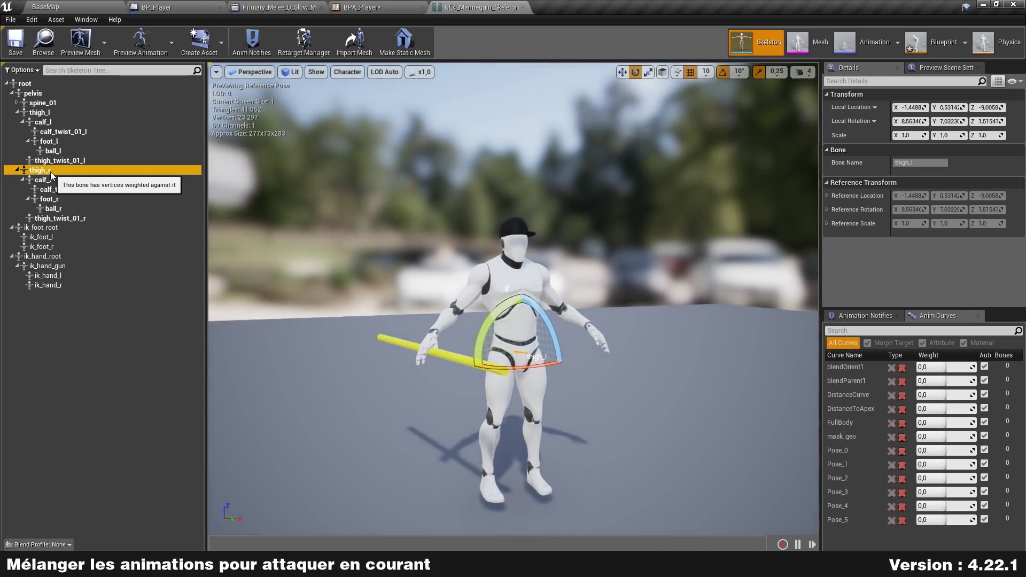
pyautogui.moveTo(428, 461)
pyautogui.mouseDown()
pyautogui.moveTo(587, 465)
pyautogui.moveTo(538, 394)
pyautogui.mouseUp()
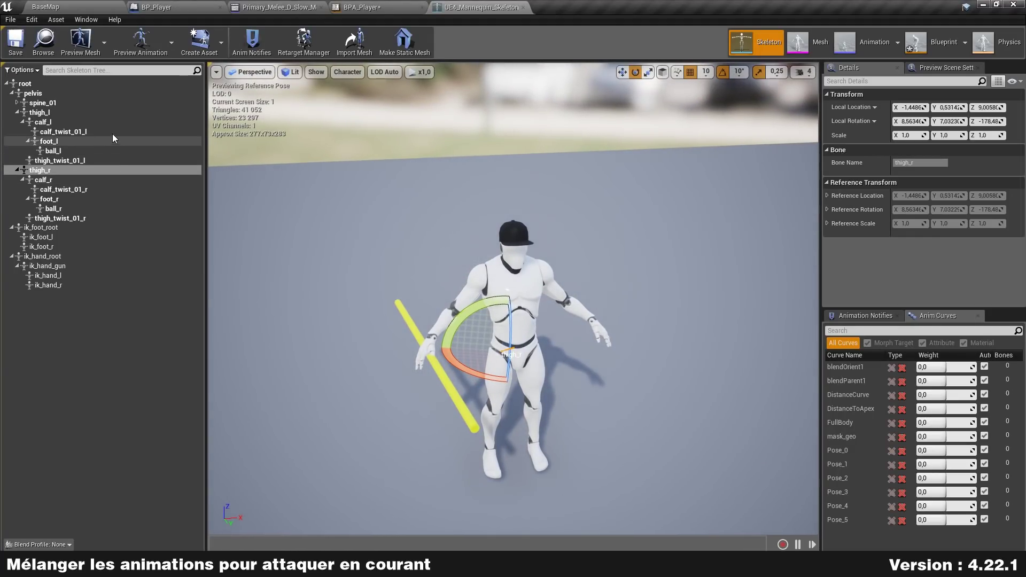
pyautogui.click(365, 7)
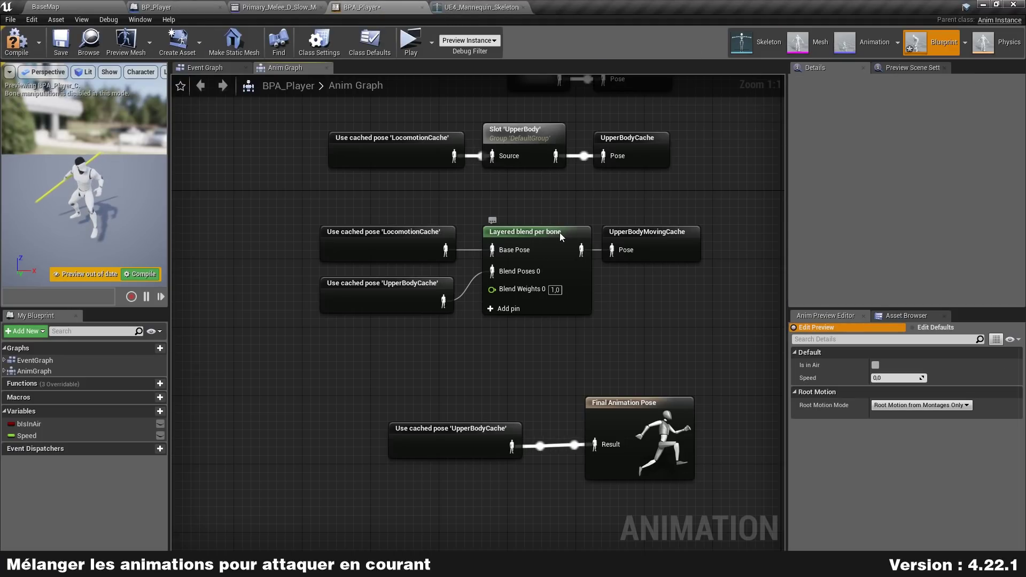
pyautogui.click(521, 231)
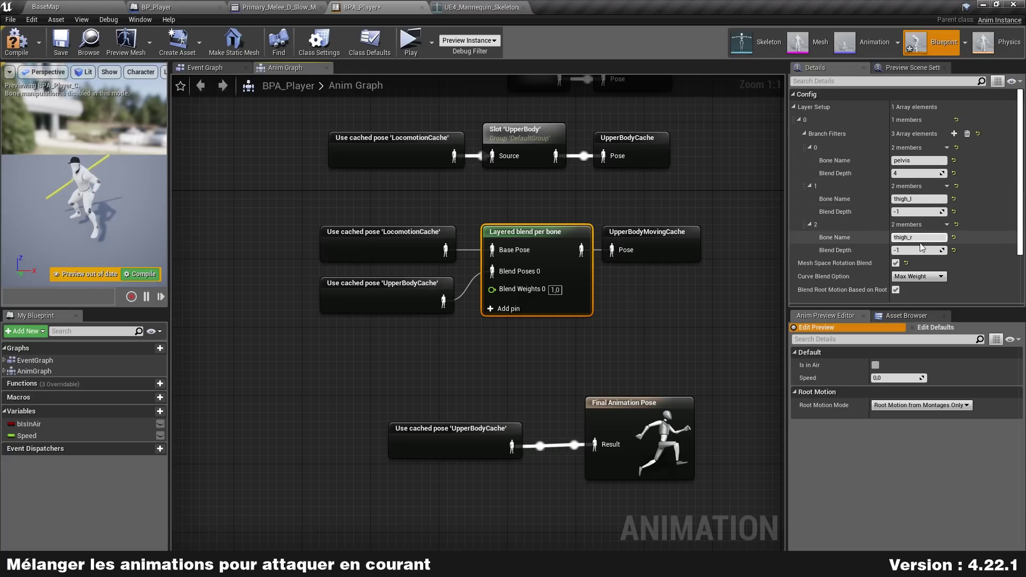
pyautogui.click(478, 7)
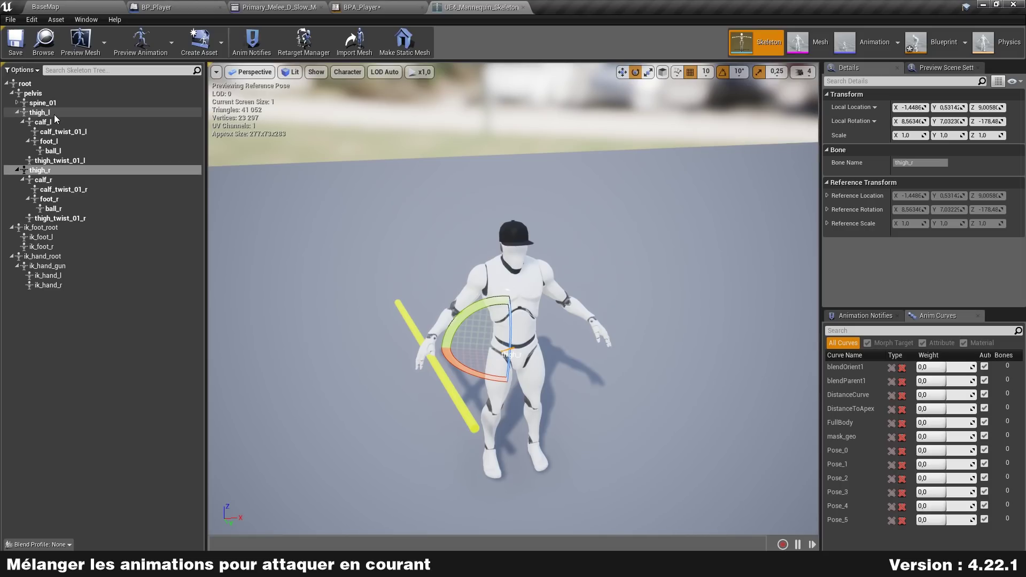
pyautogui.click(361, 6)
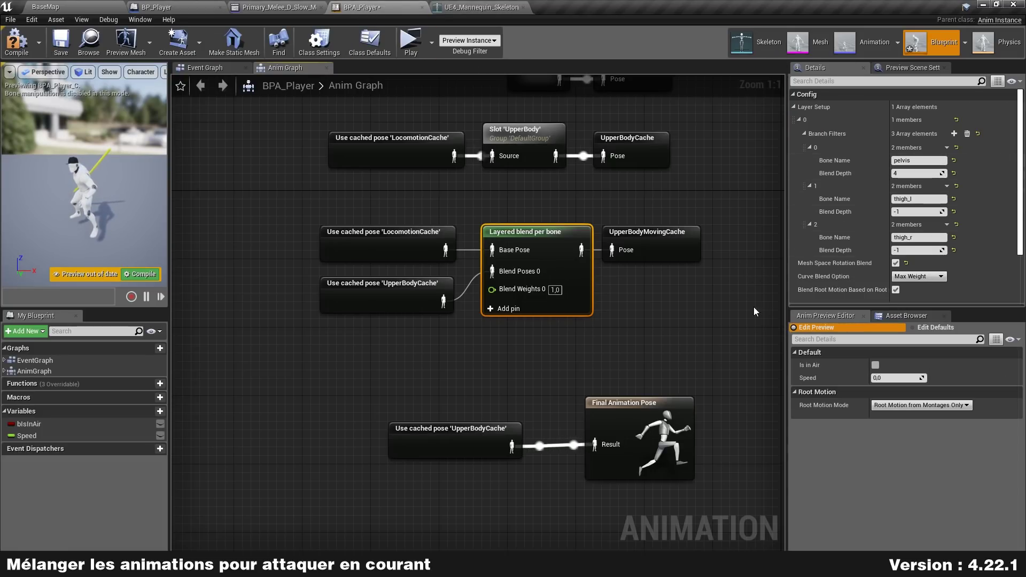
pyautogui.click(481, 7)
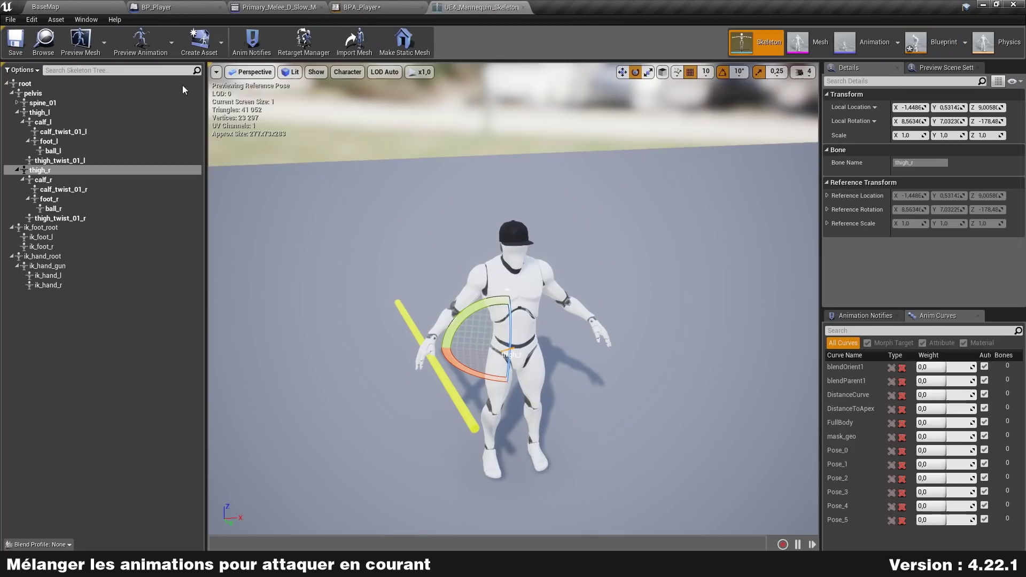
pyautogui.click(17, 102)
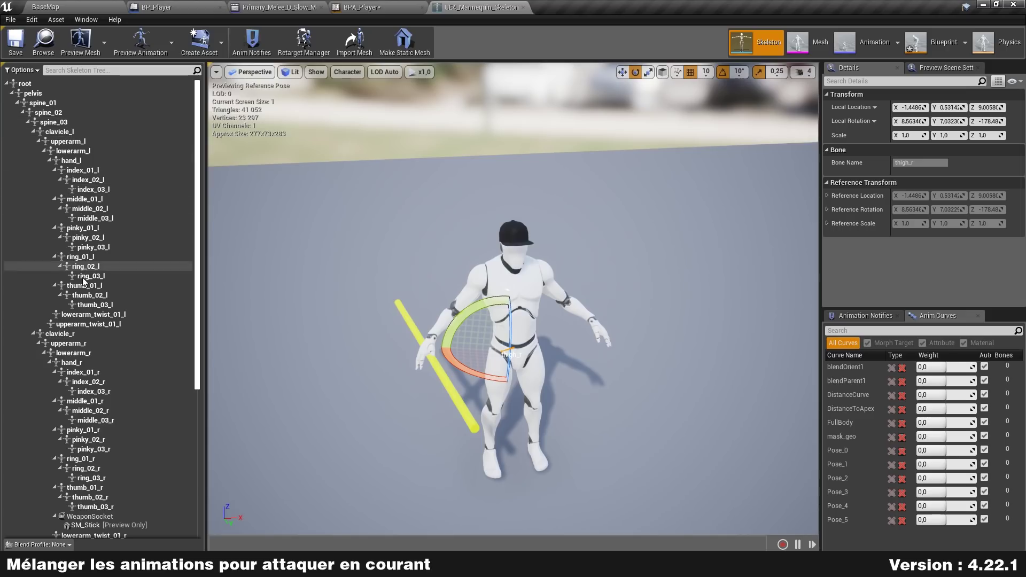
pyautogui.click(33, 334)
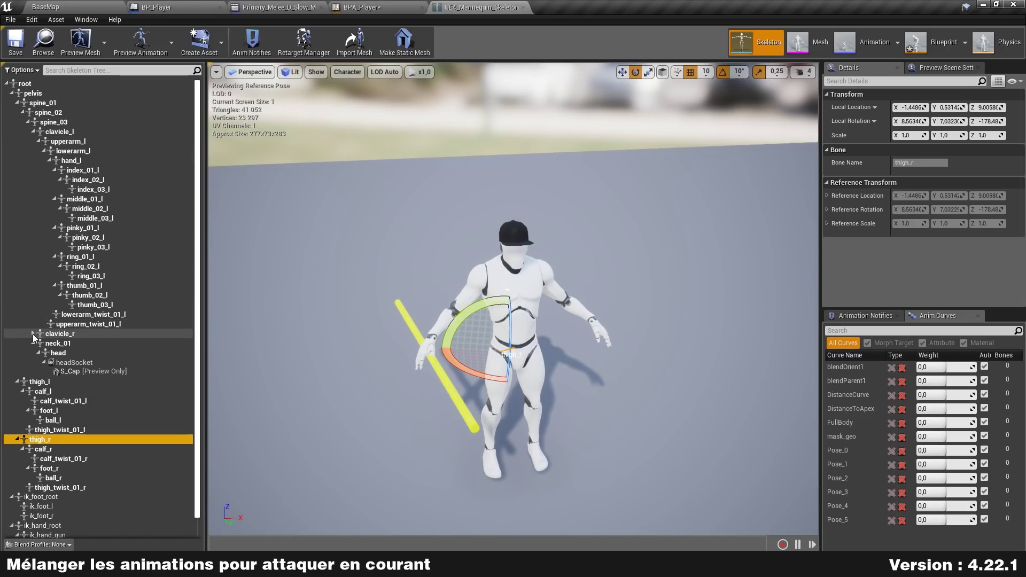
pyautogui.click(16, 103)
pyautogui.click(361, 7)
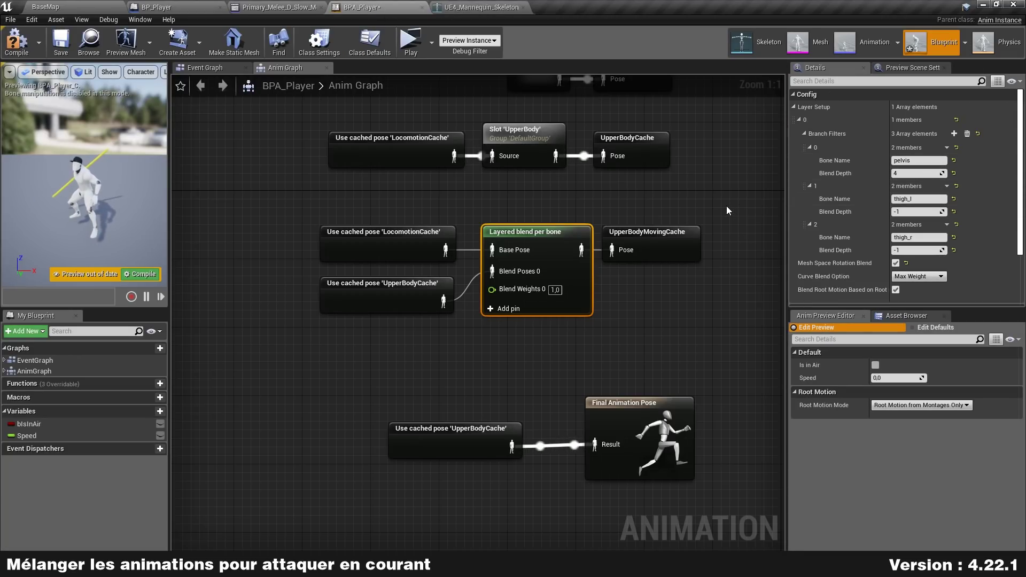
pyautogui.click(713, 196)
pyautogui.click(480, 7)
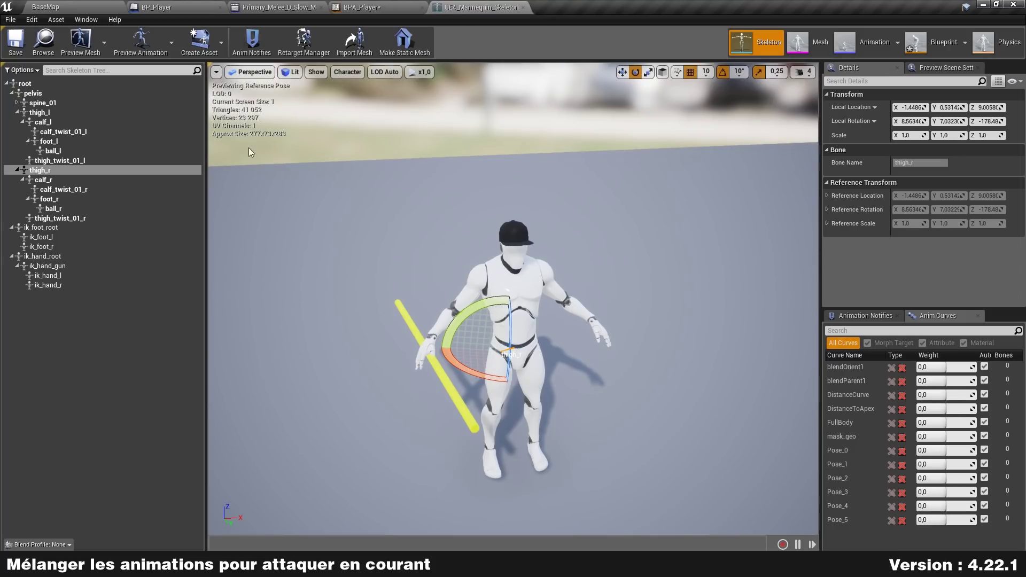
pyautogui.click(53, 93)
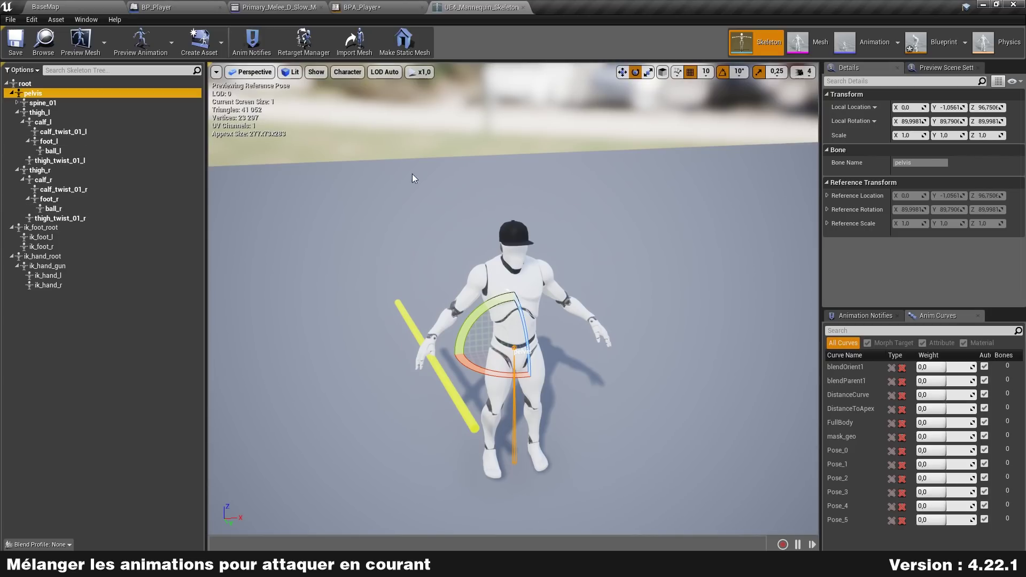
pyautogui.click(373, 5)
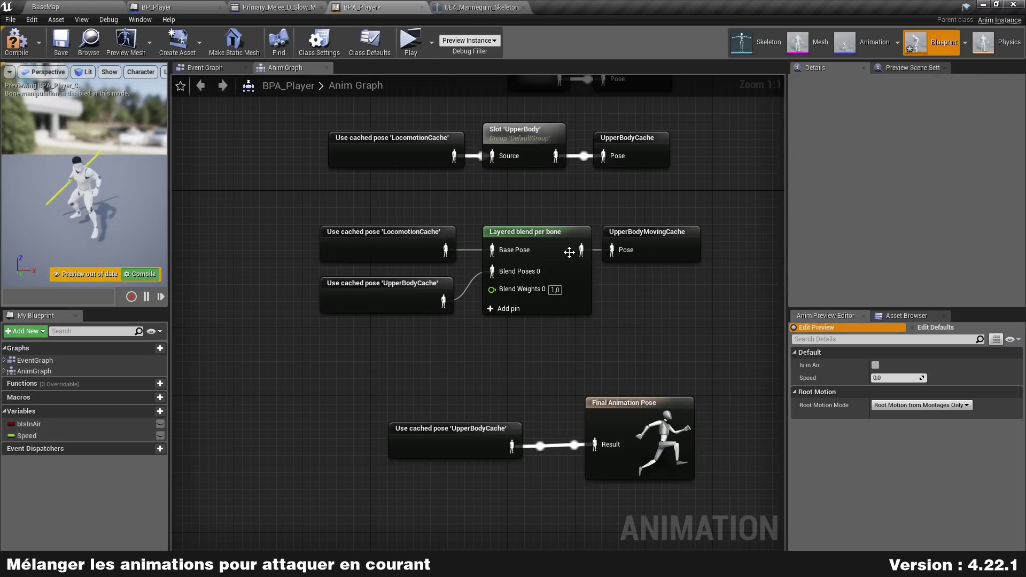
pyautogui.click(387, 293)
pyautogui.click(296, 7)
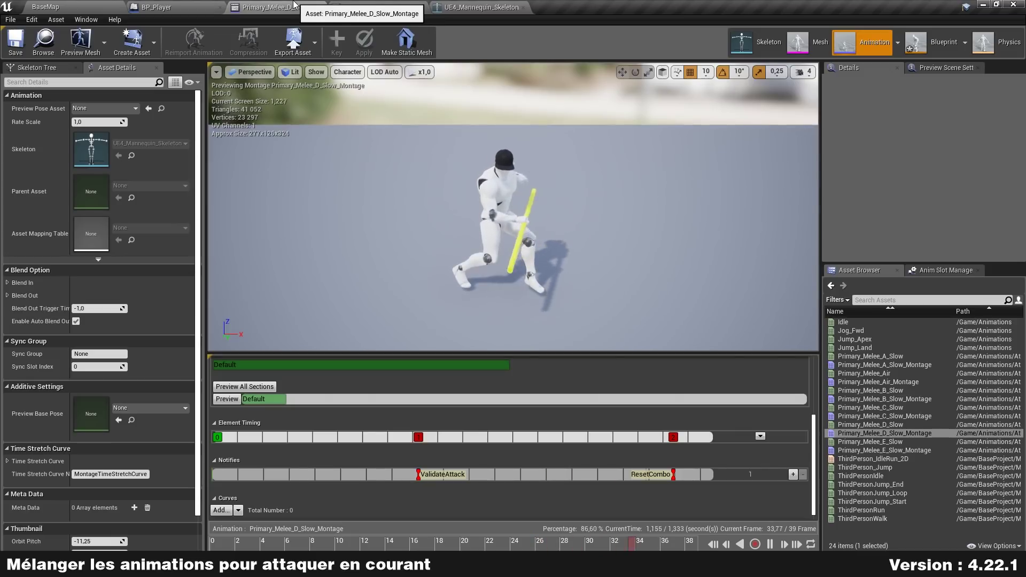
pyautogui.click(478, 7)
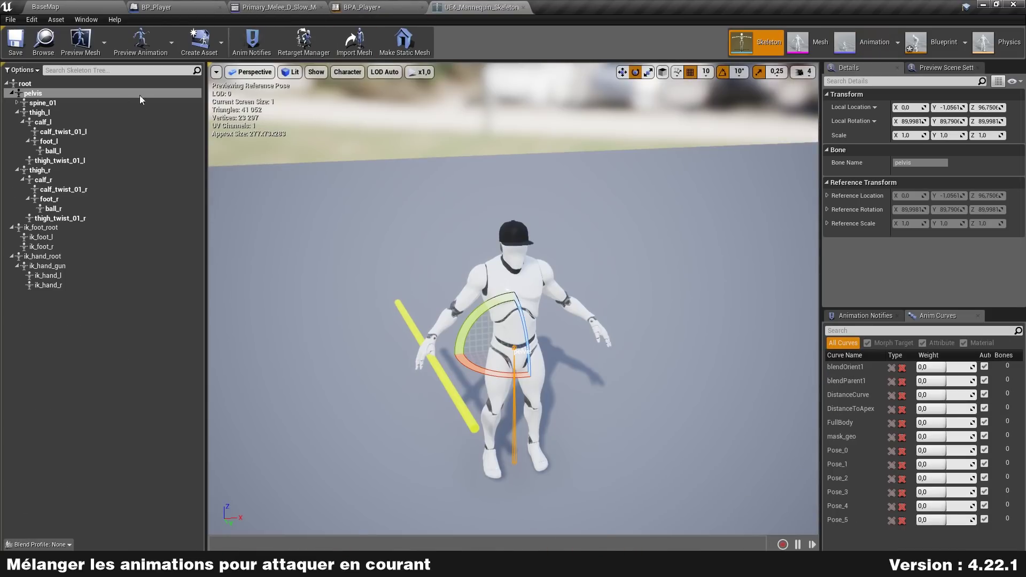
pyautogui.click(54, 103)
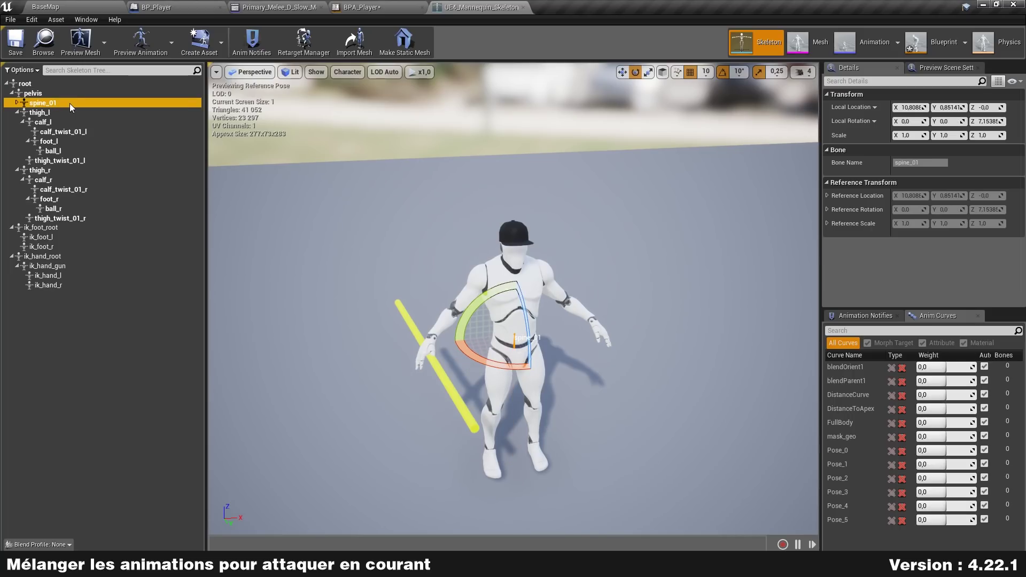
pyautogui.click(16, 104)
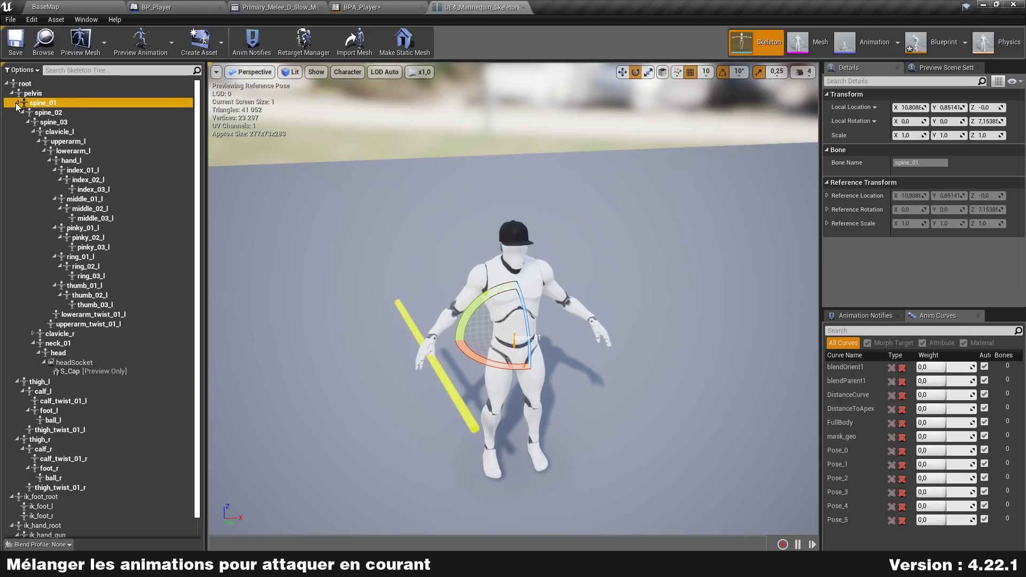
pyautogui.click(54, 112)
pyautogui.click(74, 123)
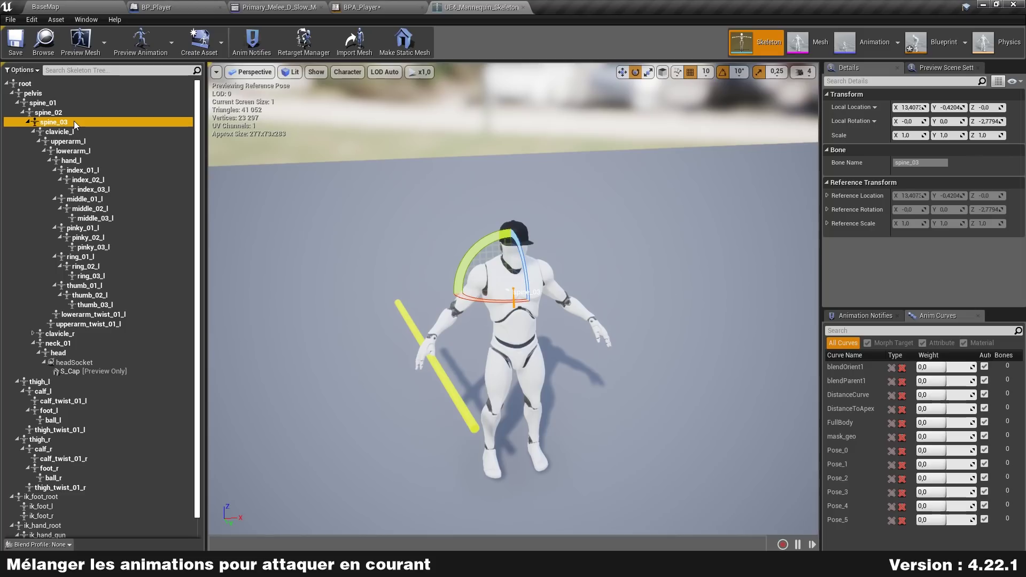
pyautogui.press('Down')
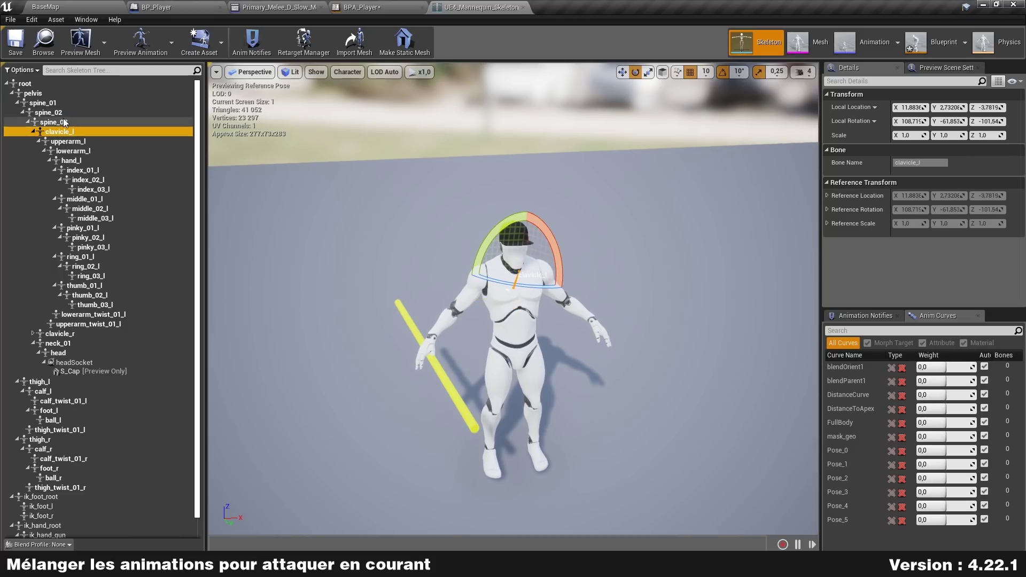
pyautogui.click(33, 133)
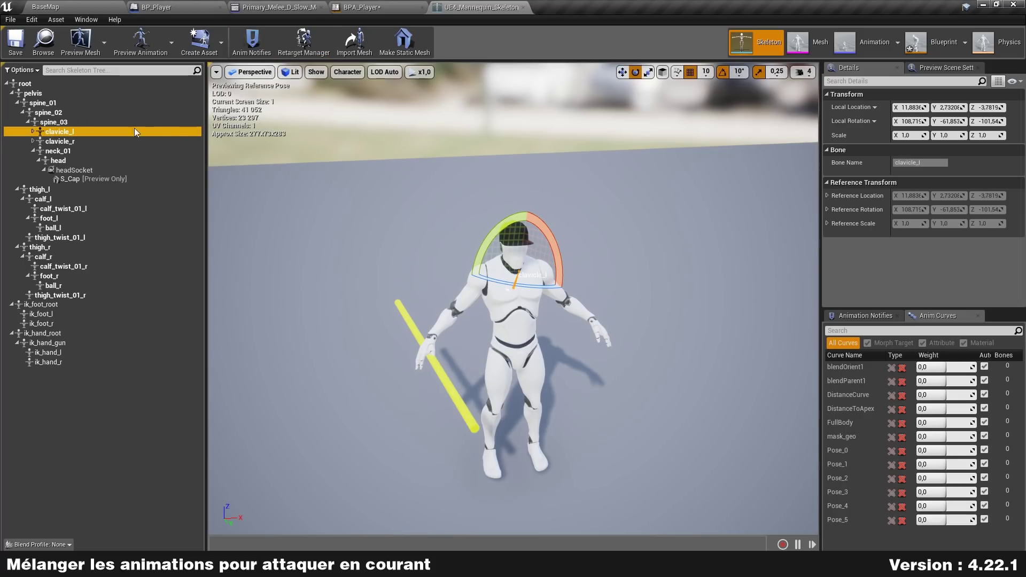
pyautogui.click(362, 7)
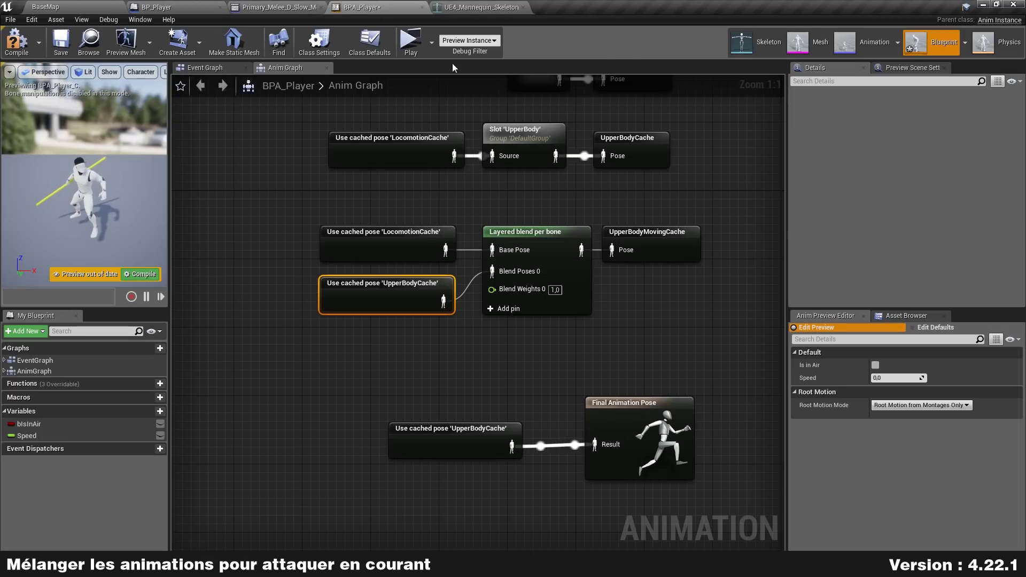
pyautogui.click(579, 288)
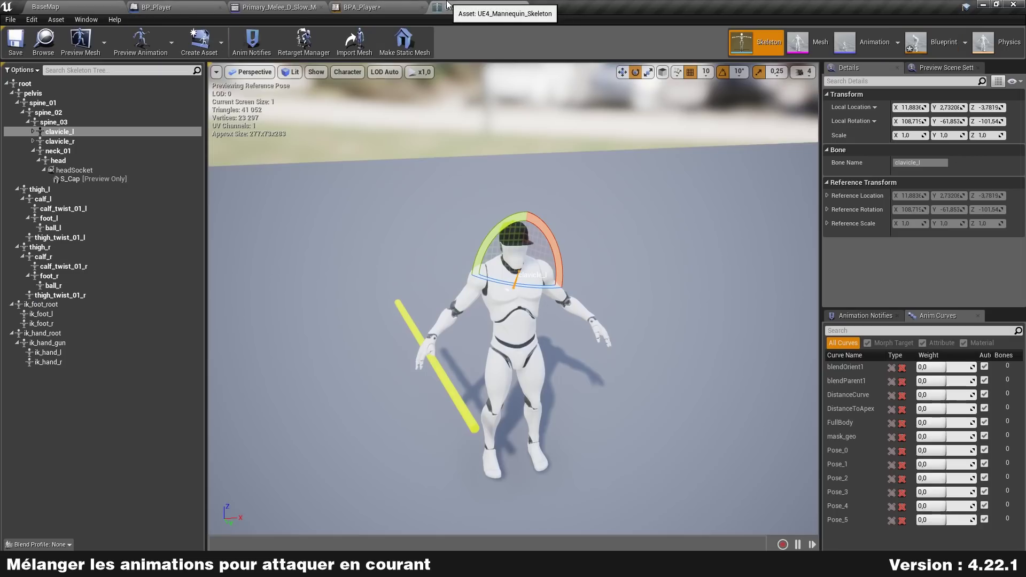
pyautogui.click(481, 7)
pyautogui.click(17, 103)
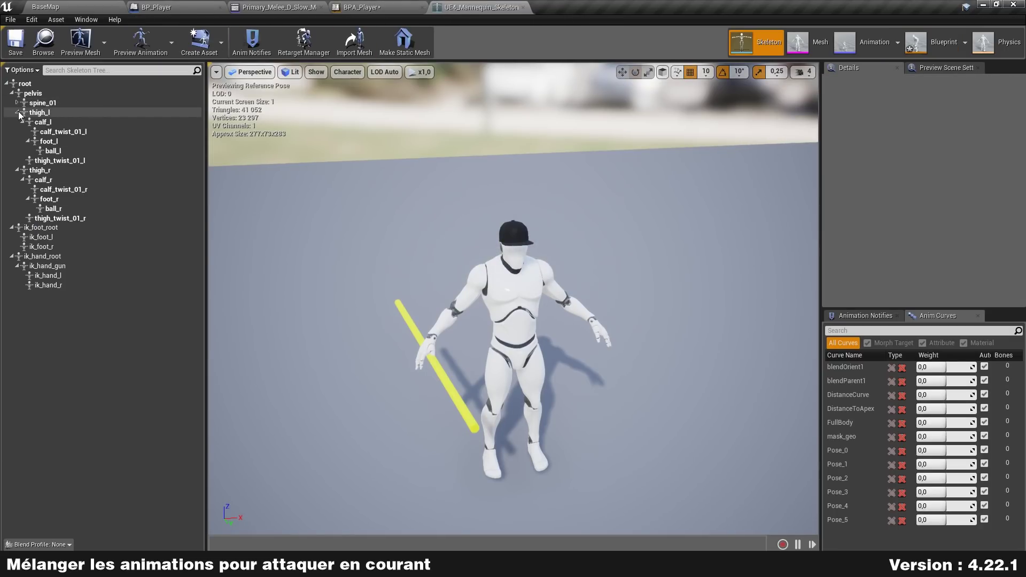
pyautogui.click(17, 112)
pyautogui.click(17, 121)
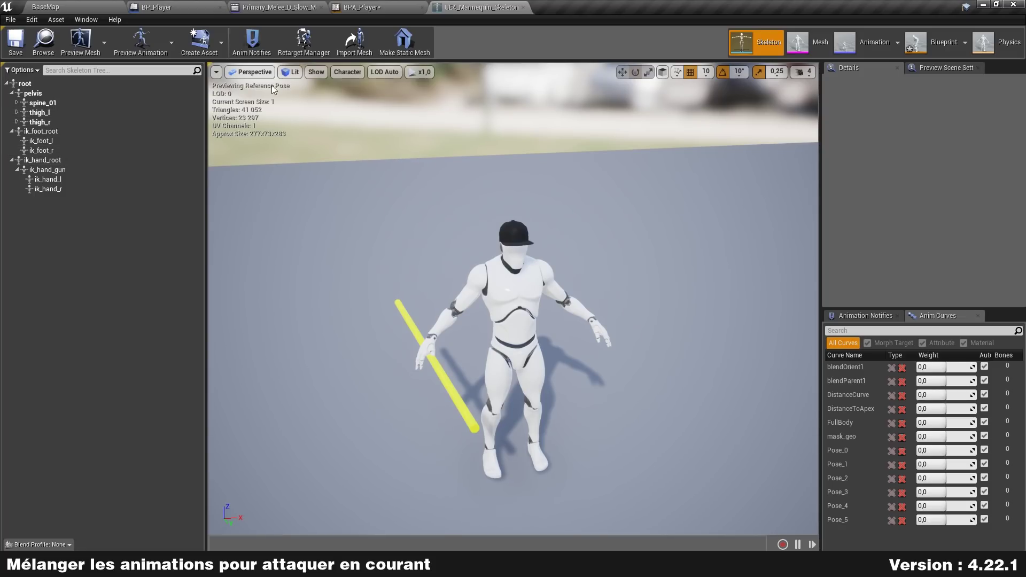
pyautogui.click(938, 43)
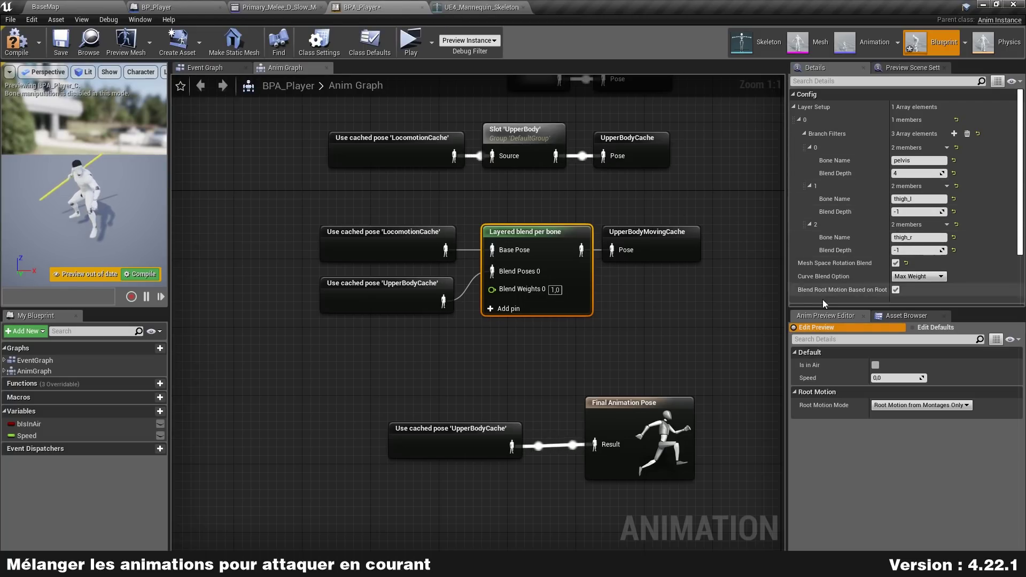
pyautogui.click(492, 5)
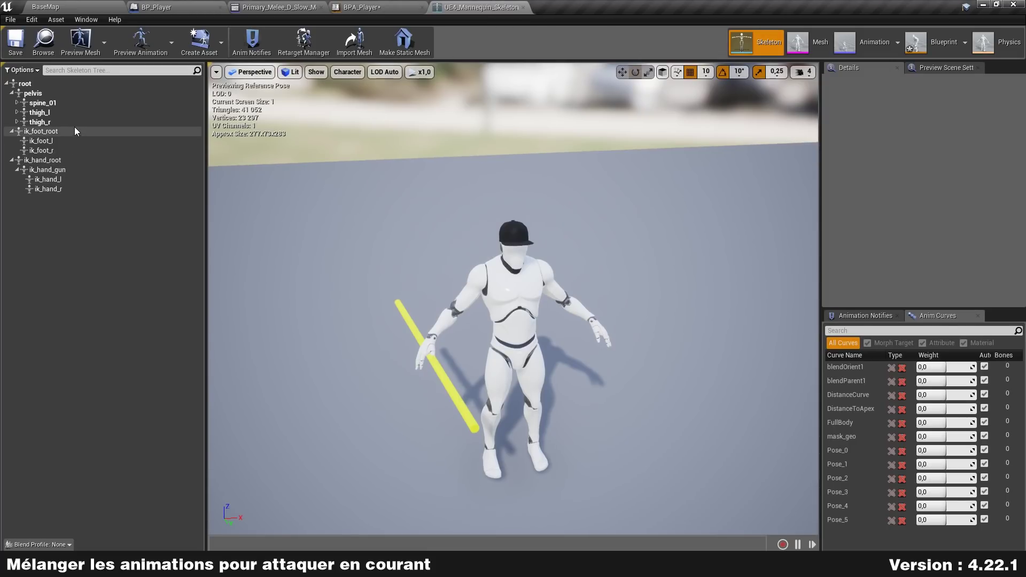
pyautogui.click(68, 111)
pyautogui.click(50, 123)
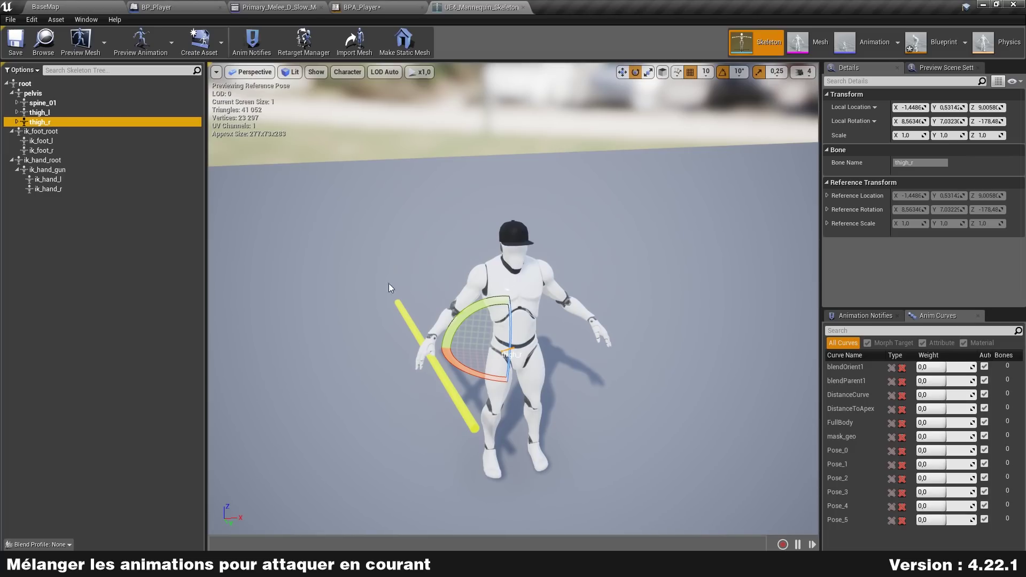
pyautogui.click(363, 7)
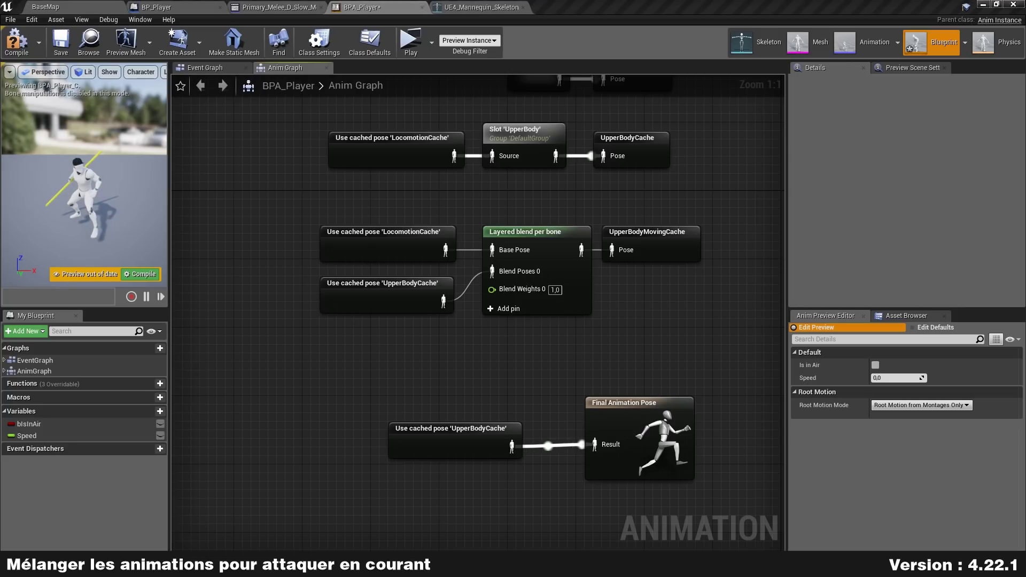
# Move the output nodes up-left and delete the UpperBodyCache pose feeding Final Animation Pose
pyautogui.moveTo(615, 448); pyautogui.dragTo(581, 405, button='right')
pyautogui.moveTo(668, 443); pyautogui.dragTo(347, 374)
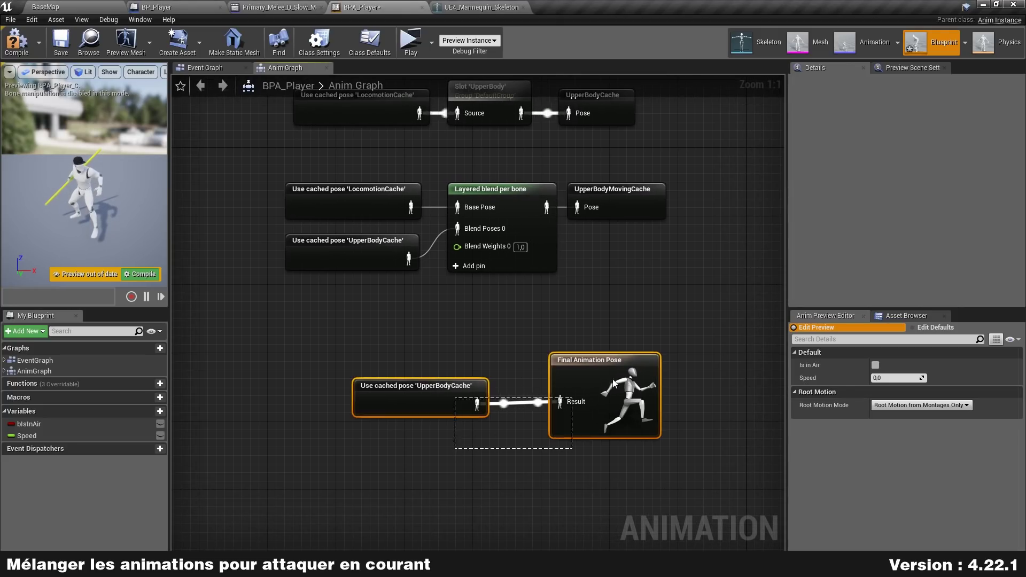
pyautogui.moveTo(581, 405); pyautogui.dragTo(478, 337)
pyautogui.click(663, 219)
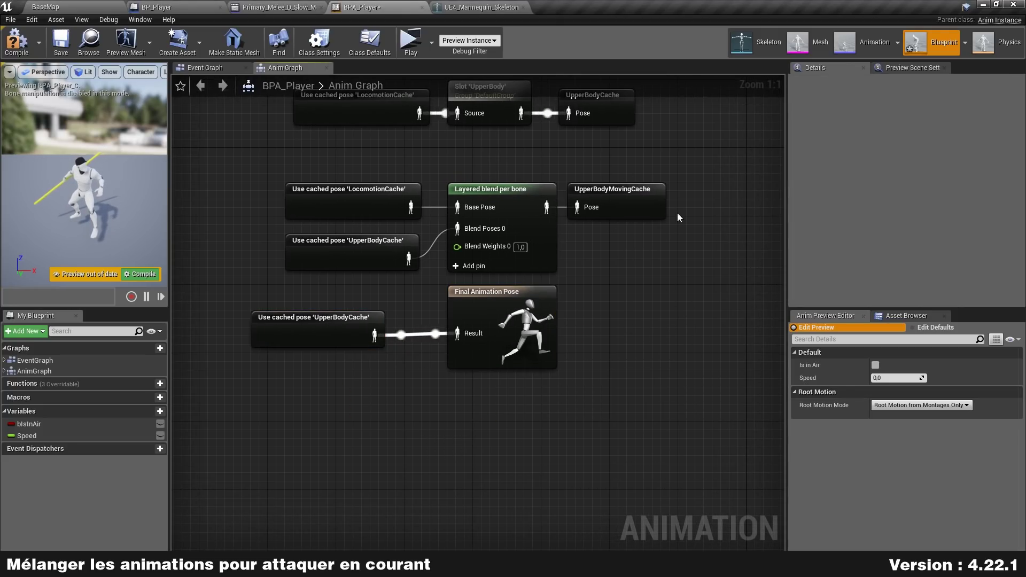
pyautogui.click(335, 319)
pyautogui.press('Delete')
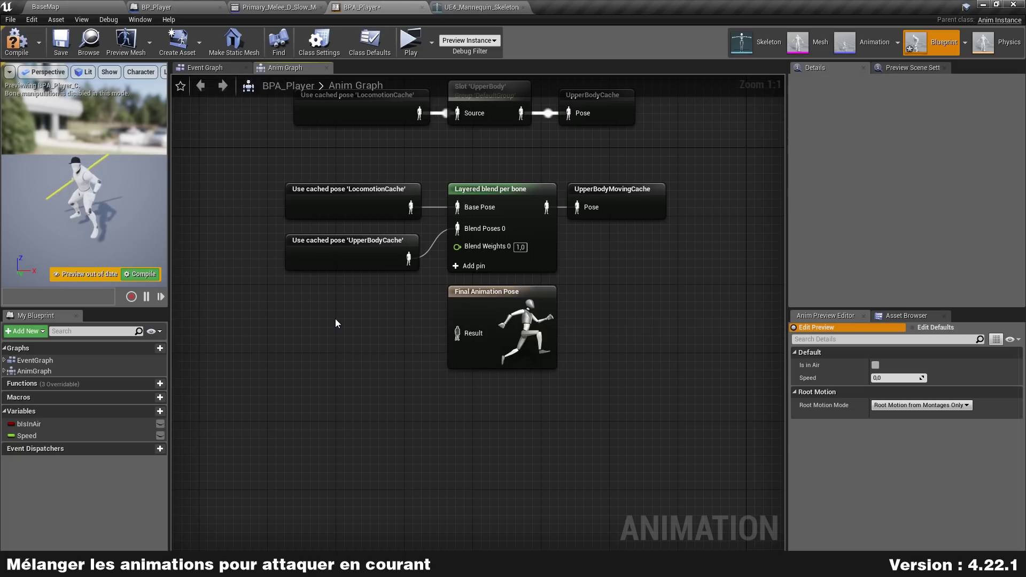
# Wire an UpperBodyMovingCache cached pose into Final Animation Pose, then compile and save BPA_Player
pyautogui.rightClick(261, 316)
pyautogui.write('upperbody')
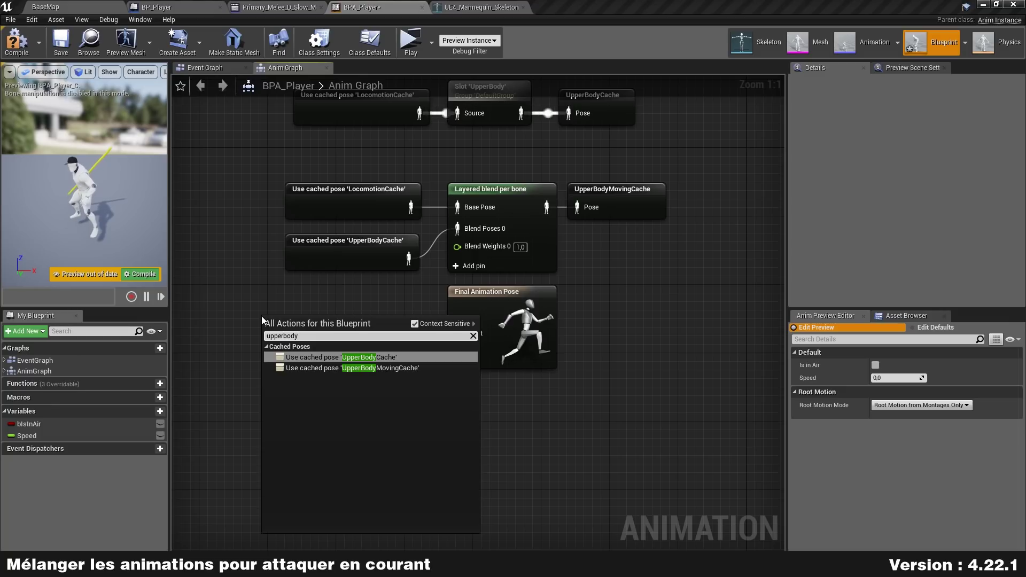
pyautogui.press('Down')
pyautogui.press('Return')
pyautogui.moveTo(399, 329)
pyautogui.mouseDown()
pyautogui.moveTo(399, 320)
pyautogui.moveTo(462, 332)
pyautogui.moveTo(523, 322)
pyautogui.mouseUp()
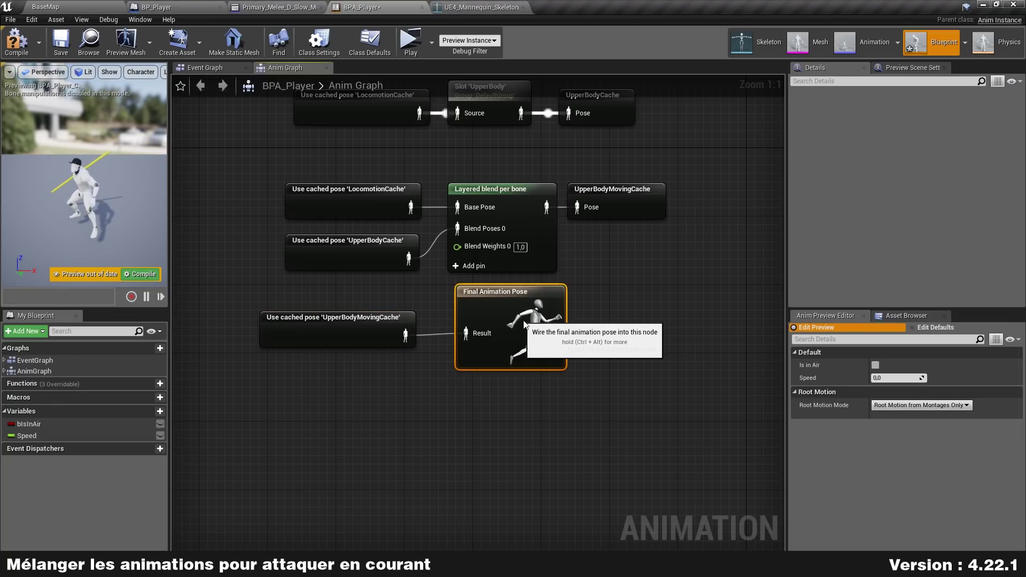
pyautogui.moveTo(337, 431)
pyautogui.mouseDown()
pyautogui.moveTo(579, 335)
pyautogui.moveTo(631, 344)
pyautogui.mouseUp()
pyautogui.click(426, 434)
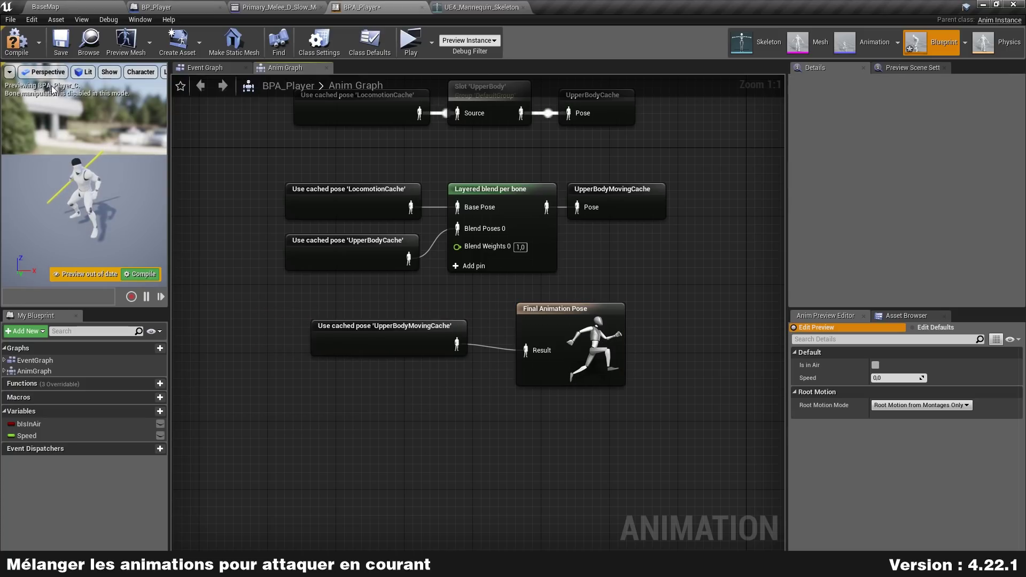
pyautogui.click(17, 43)
pyautogui.click(61, 41)
pyautogui.click(410, 48)
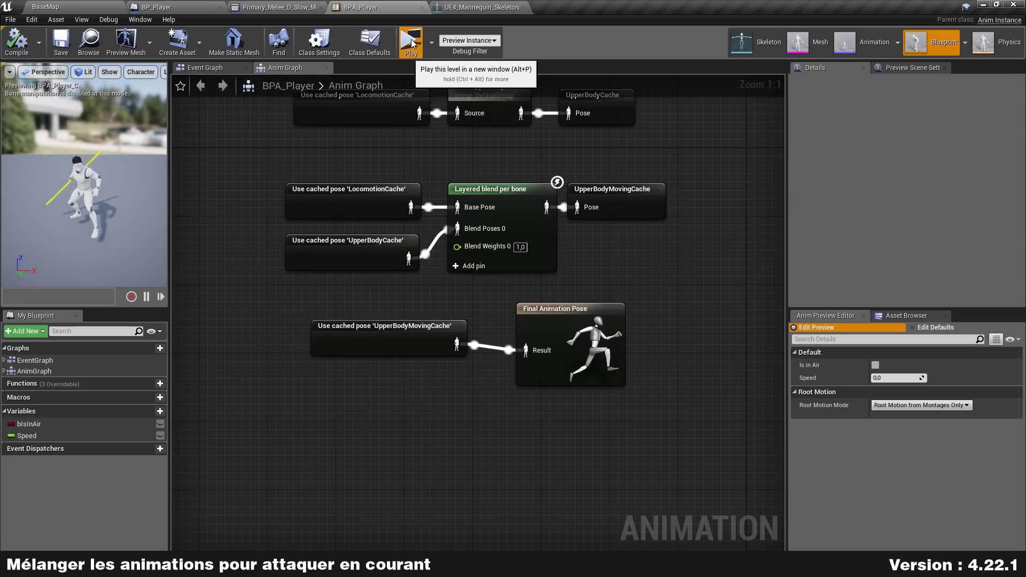
# Test-run the character with W and D, check Primary_Melee_D_Slow_Montage, then play-test again from the Anim Graph
pyautogui.press('w')
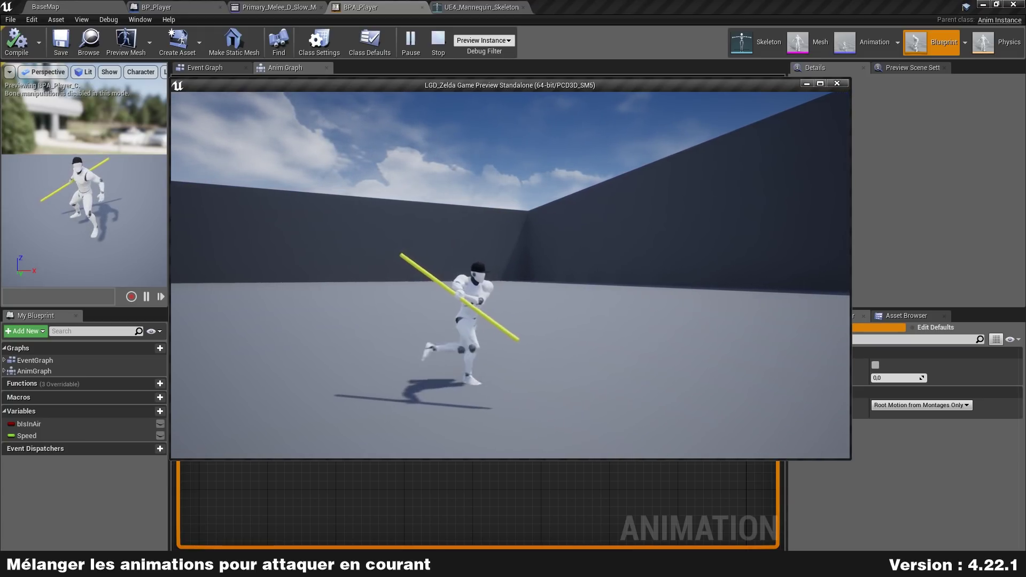
pyautogui.press('d')
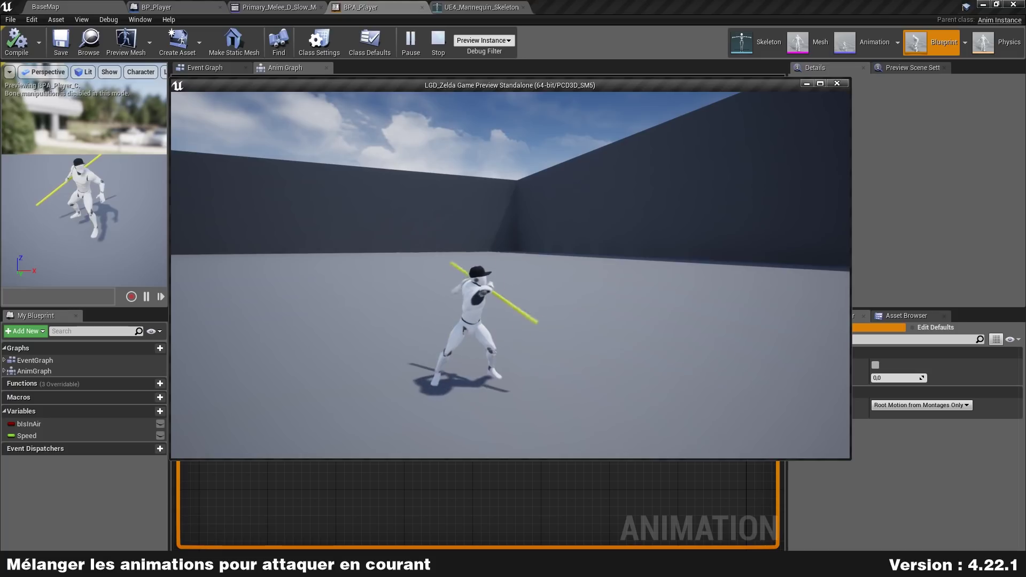
pyautogui.press('Escape')
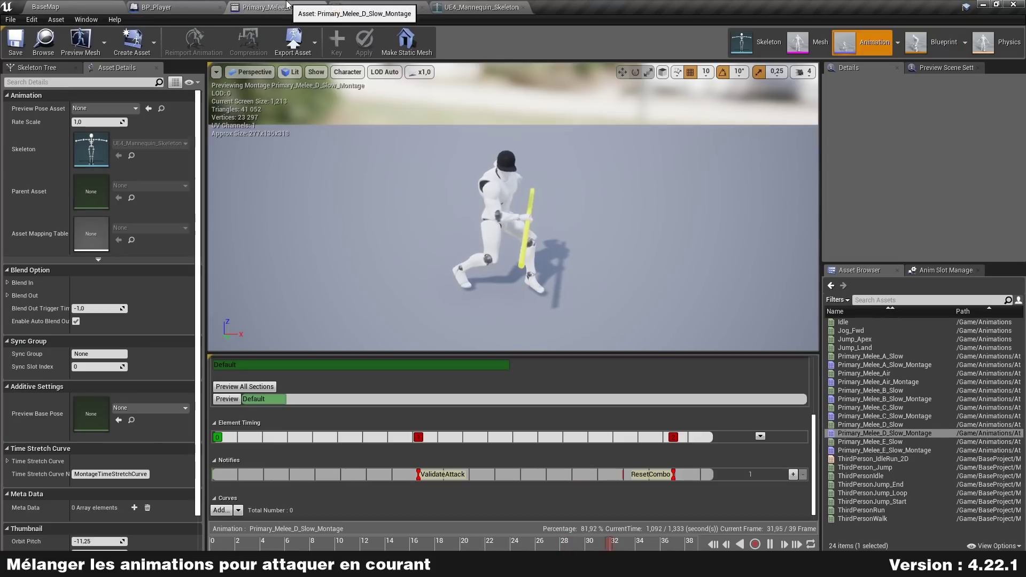
pyautogui.click(274, 7)
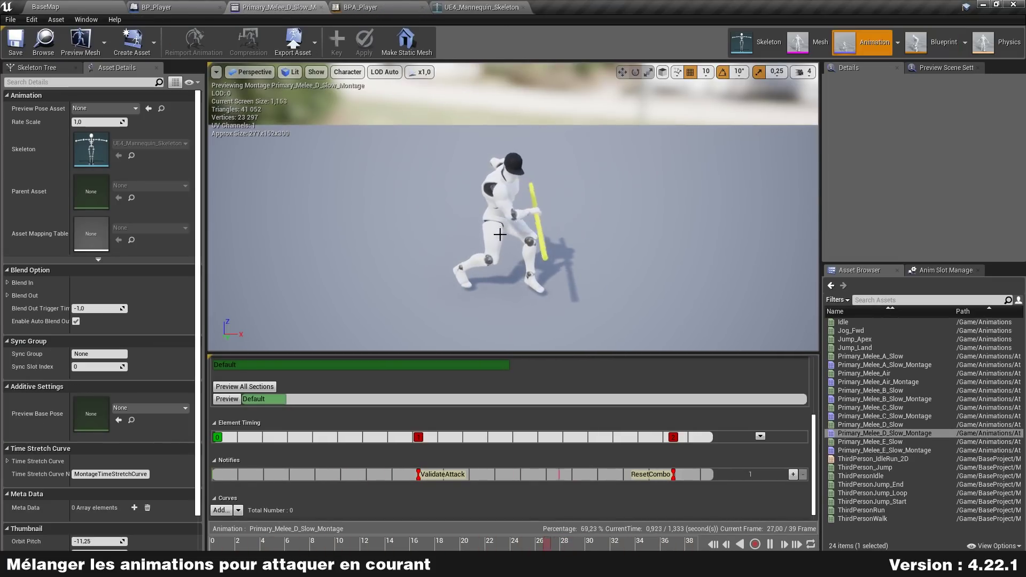
pyautogui.click(481, 7)
pyautogui.click(361, 7)
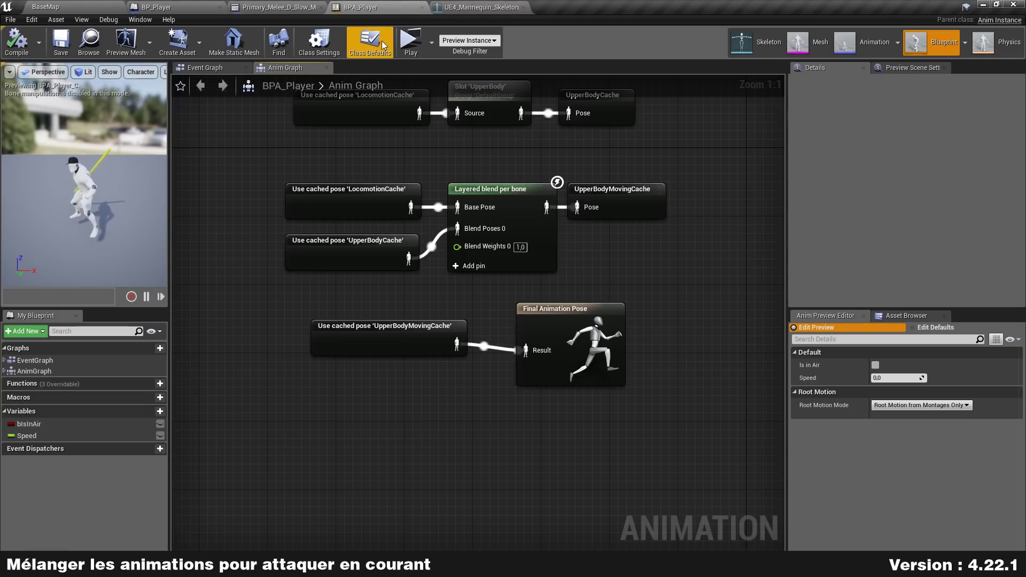
pyautogui.click(410, 41)
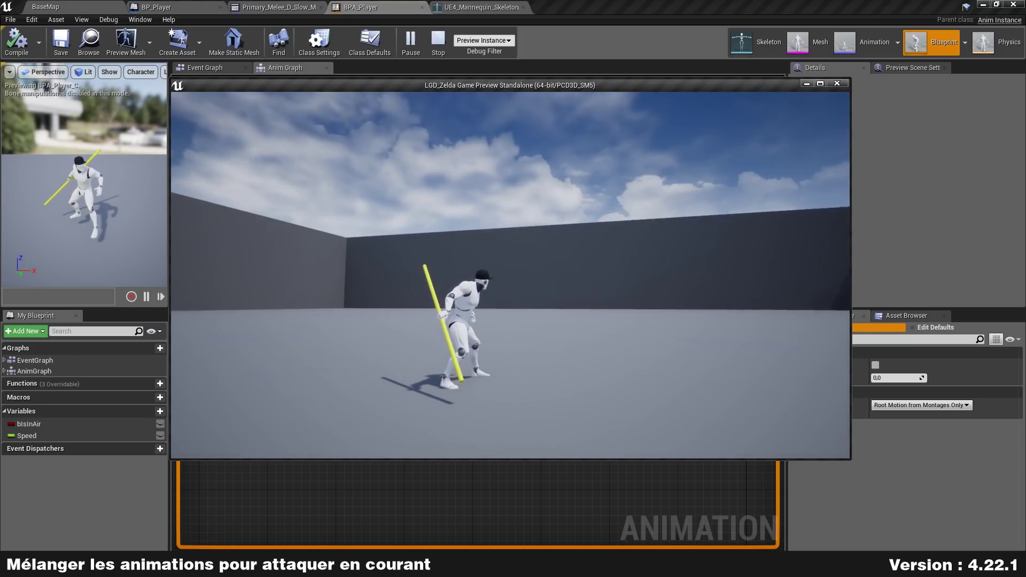
pyautogui.press('Escape')
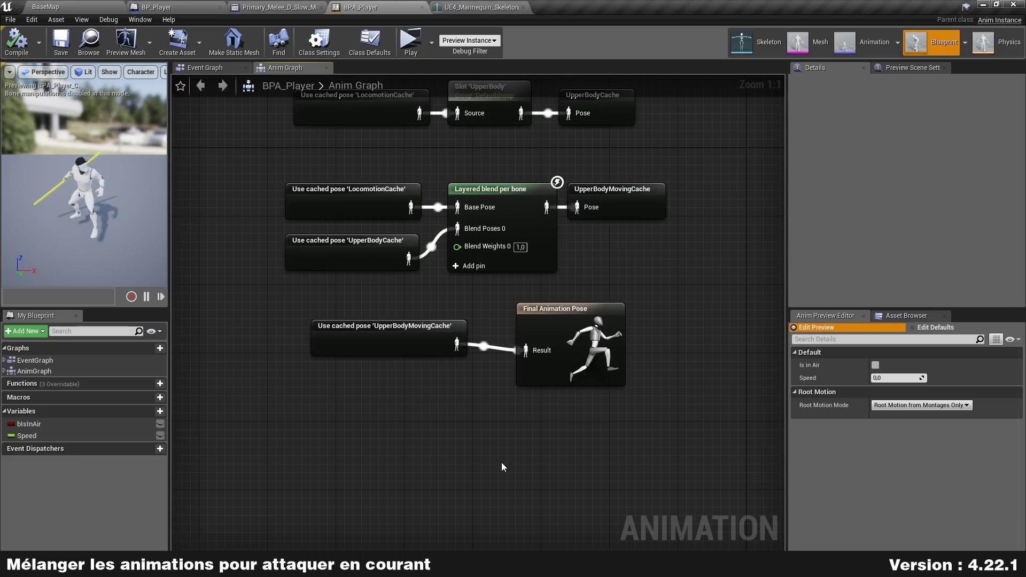
# Lower the bottom output nodes and add a Blend Poses by bool node
pyautogui.scroll(-3, 442, 434)
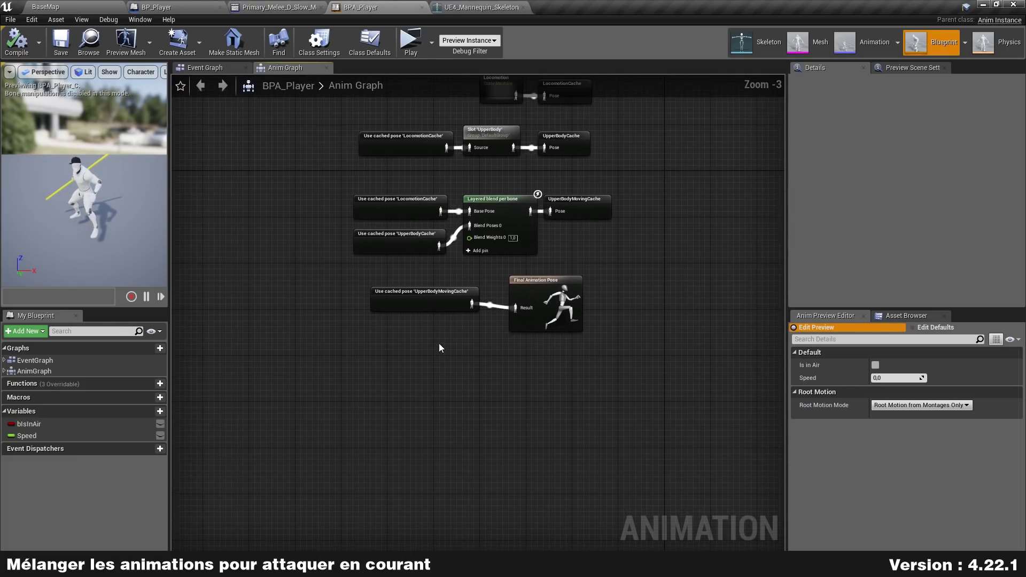
pyautogui.moveTo(439, 348)
pyautogui.mouseDown()
pyautogui.moveTo(534, 299)
pyautogui.moveTo(577, 380)
pyautogui.mouseUp()
pyautogui.scroll(2, 515, 311)
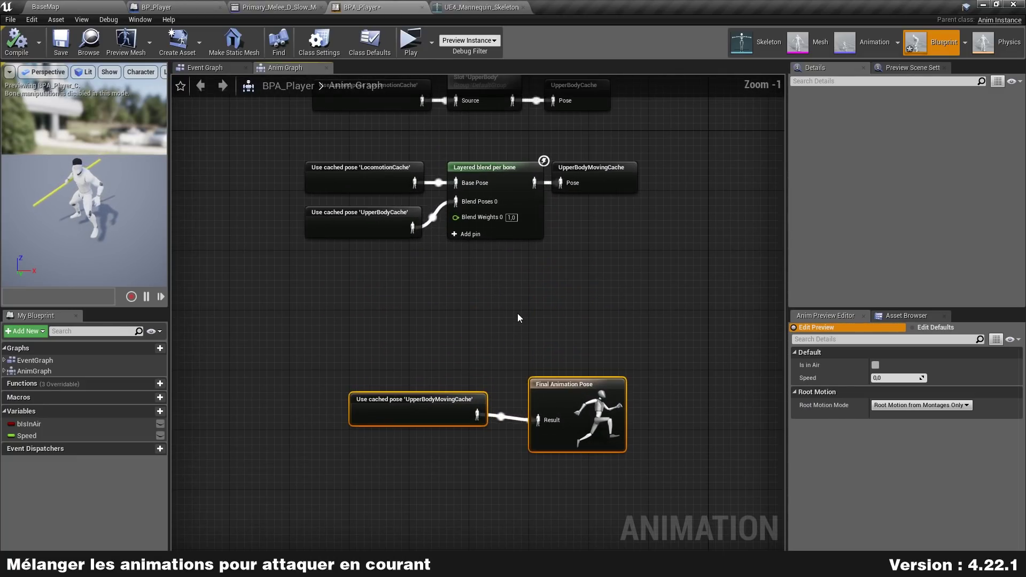
pyautogui.scroll(1, 517, 316)
pyautogui.rightClick(446, 240)
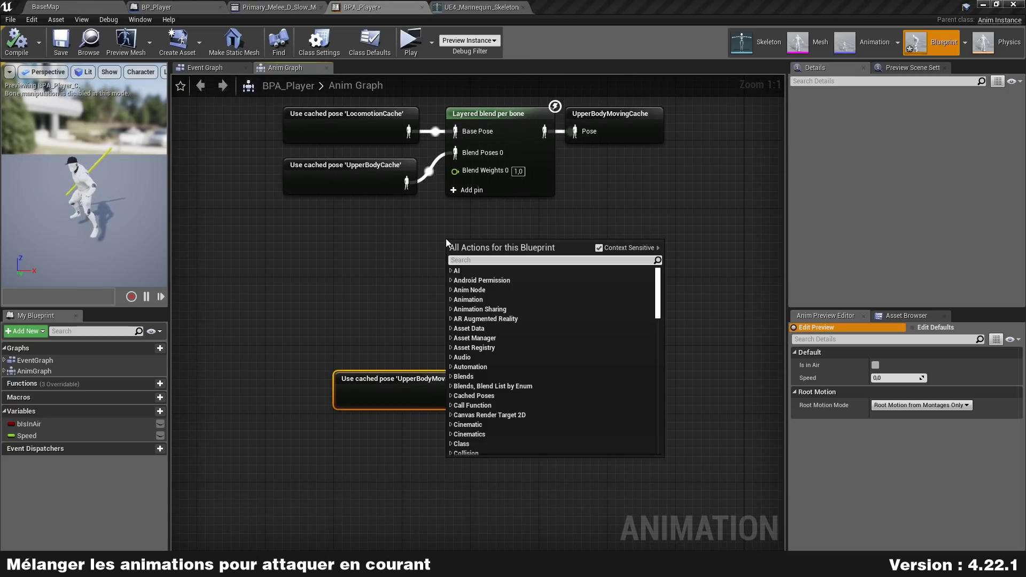
pyautogui.write('blendposes')
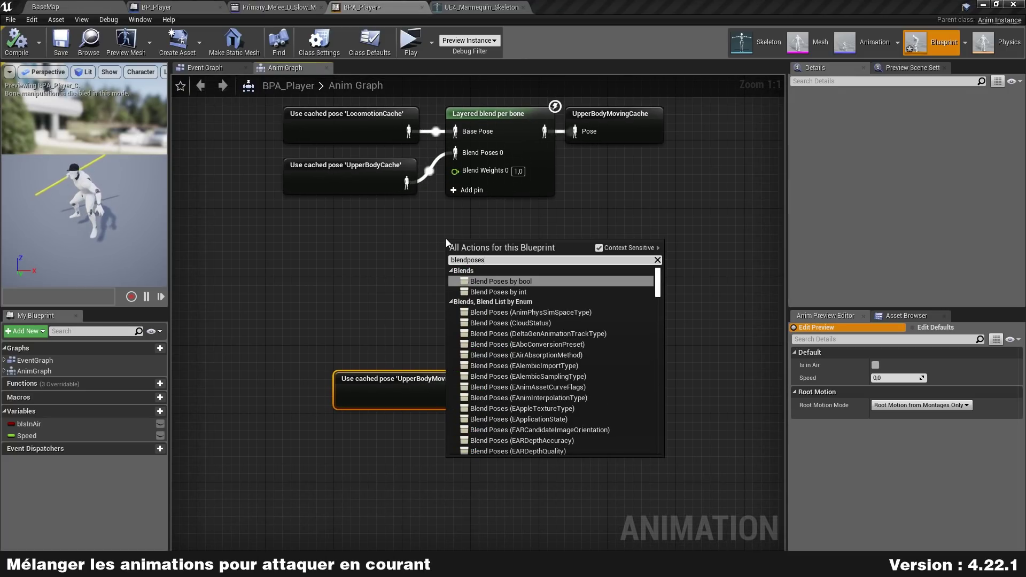
pyautogui.press('Return')
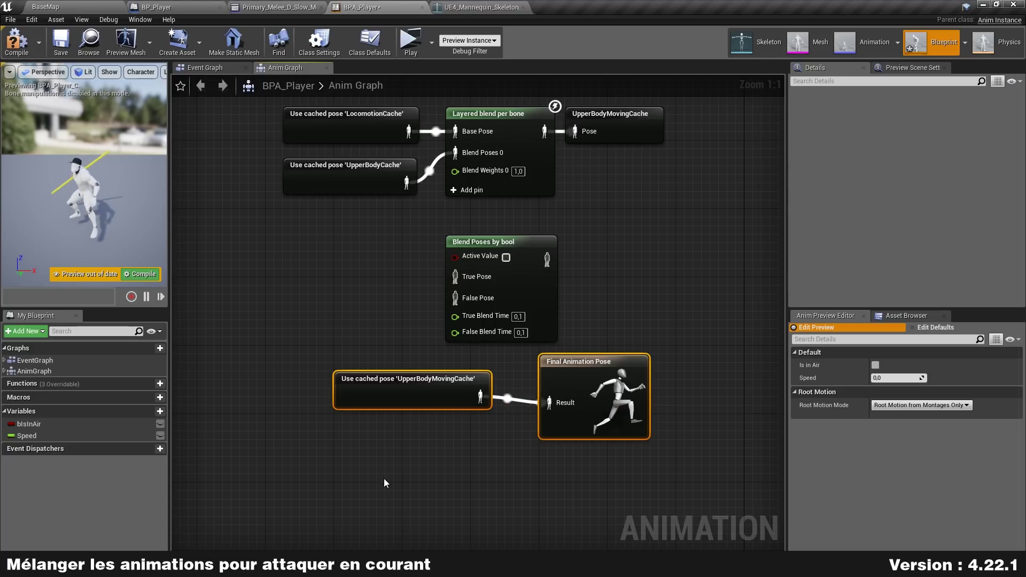
# Move the cached pose and Final Animation Pose nodes further down to make room below the new blend
pyautogui.click(386, 483)
pyautogui.moveTo(449, 448)
pyautogui.mouseDown()
pyautogui.moveTo(550, 398)
pyautogui.moveTo(579, 419)
pyautogui.mouseUp()
pyautogui.moveTo(454, 406); pyautogui.dragTo(542, 393, button='right')
pyautogui.moveTo(627, 281); pyautogui.dragTo(628, 307)
pyautogui.hotkey('ctrl', 'z')
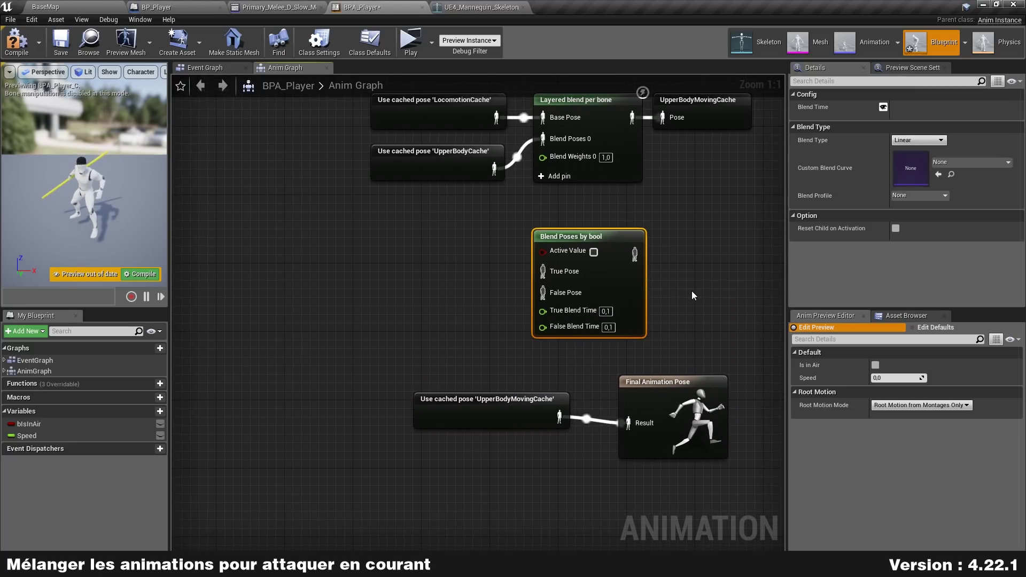
pyautogui.moveTo(694, 300); pyautogui.dragTo(645, 275, button='right')
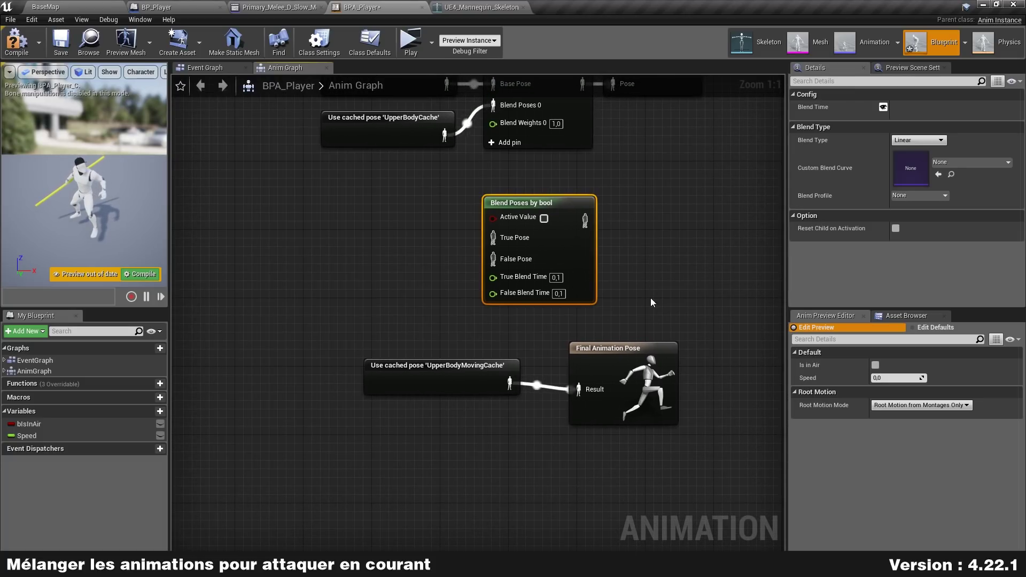
pyautogui.moveTo(541, 200); pyautogui.dragTo(531, 255, button='right')
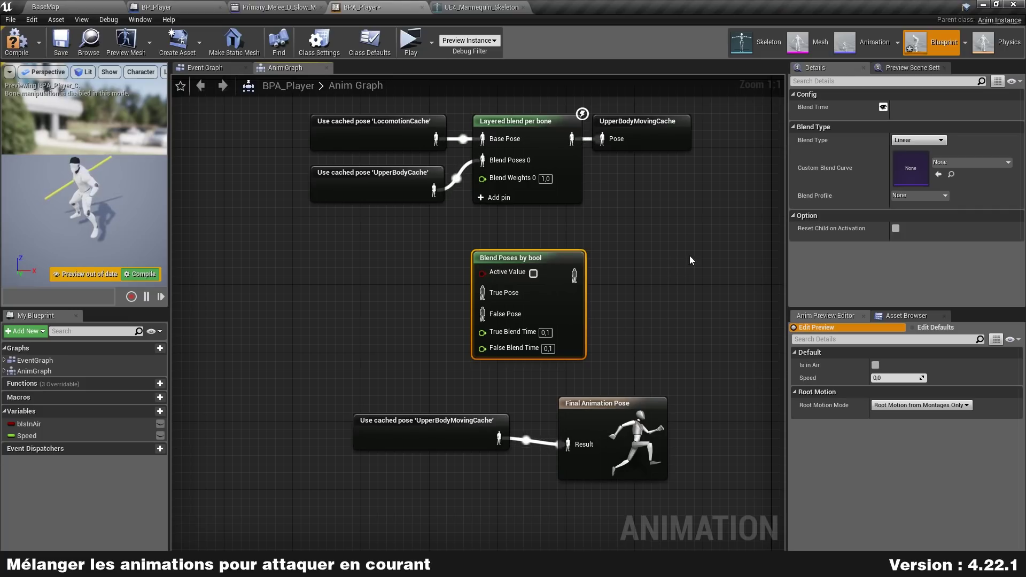
pyautogui.moveTo(546, 313); pyautogui.dragTo(574, 246, button='right')
pyautogui.click(653, 355)
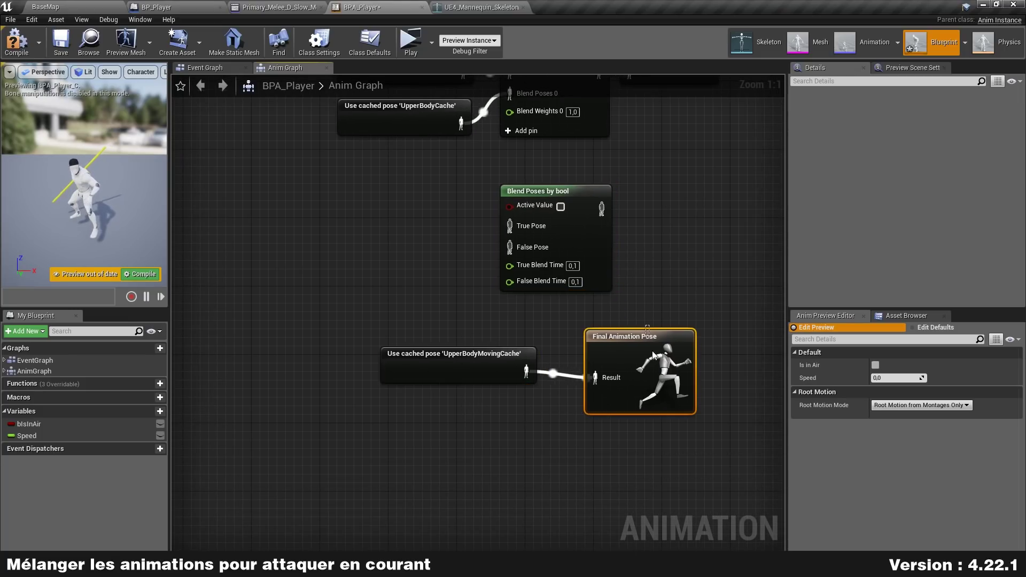
pyautogui.moveTo(438, 424)
pyautogui.mouseDown()
pyautogui.moveTo(610, 357)
pyautogui.moveTo(610, 399)
pyautogui.mouseUp()
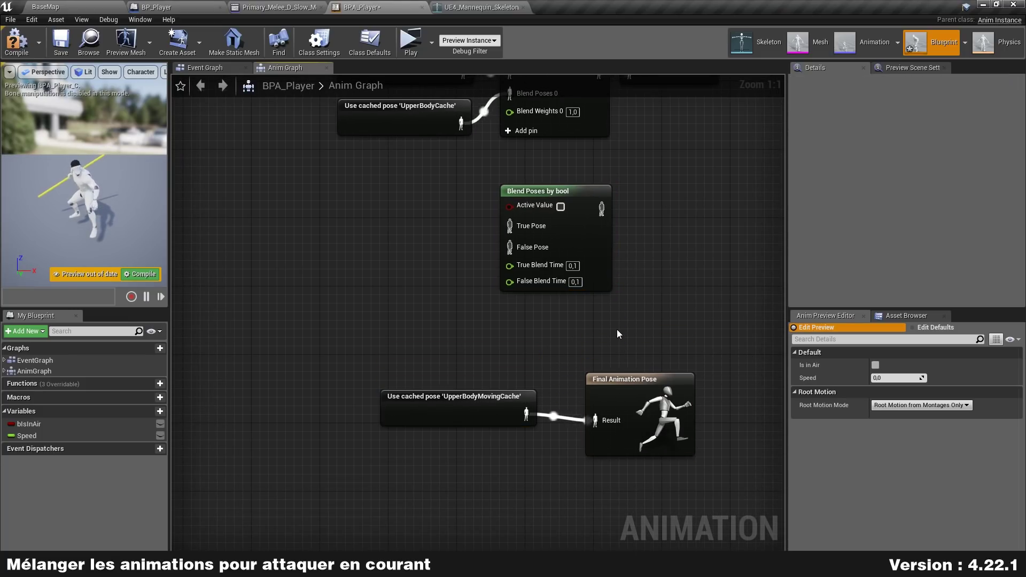
pyautogui.moveTo(605, 236); pyautogui.dragTo(622, 236)
pyautogui.moveTo(440, 210); pyautogui.dragTo(470, 274, button='right')
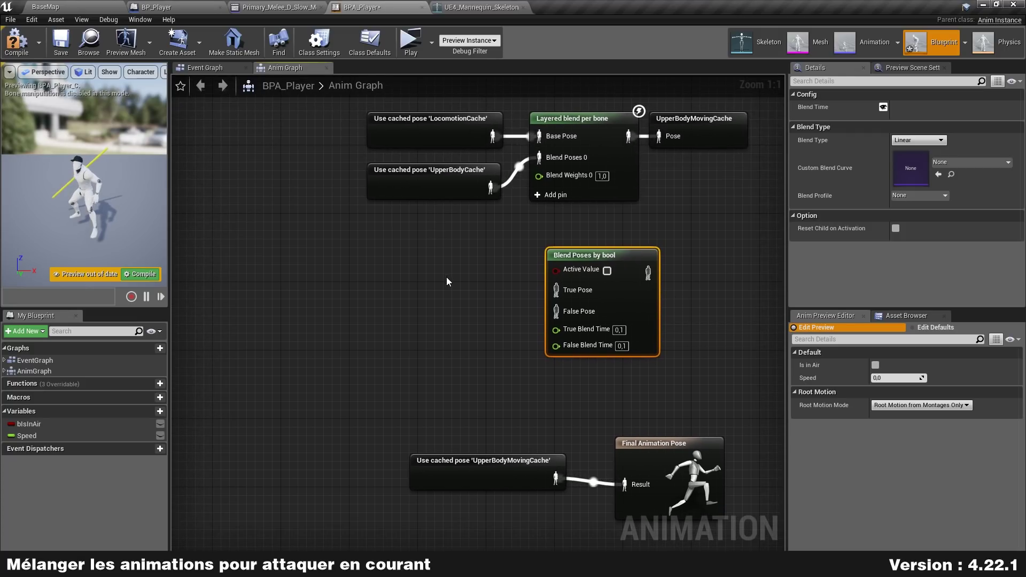
# Add an UpperBodyMovingCache cached pose and connect it to the True Pose input of Blend Poses by bool
pyautogui.rightClick(447, 277)
pyautogui.write('upperbodymoving')
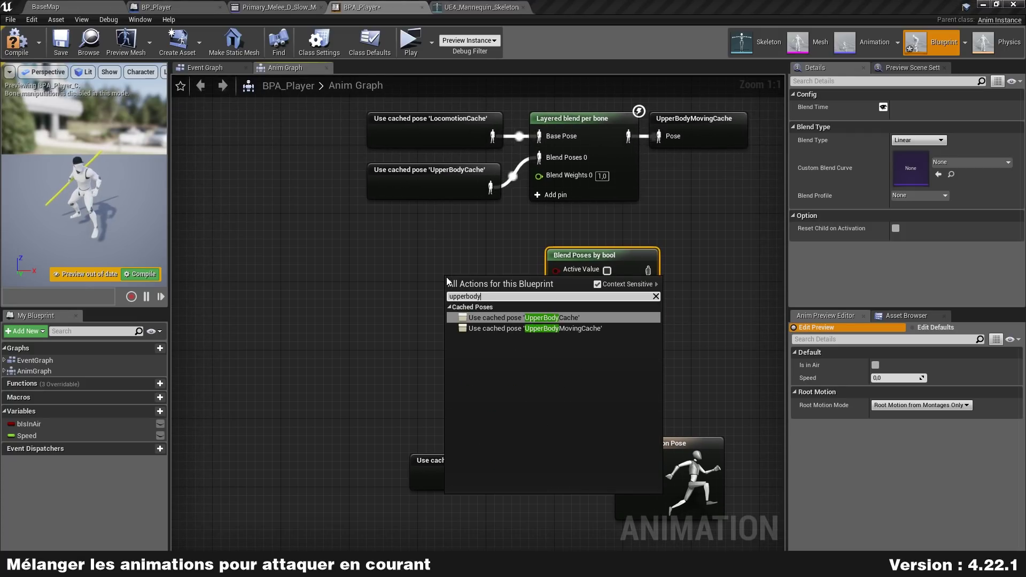
pyautogui.press('Return')
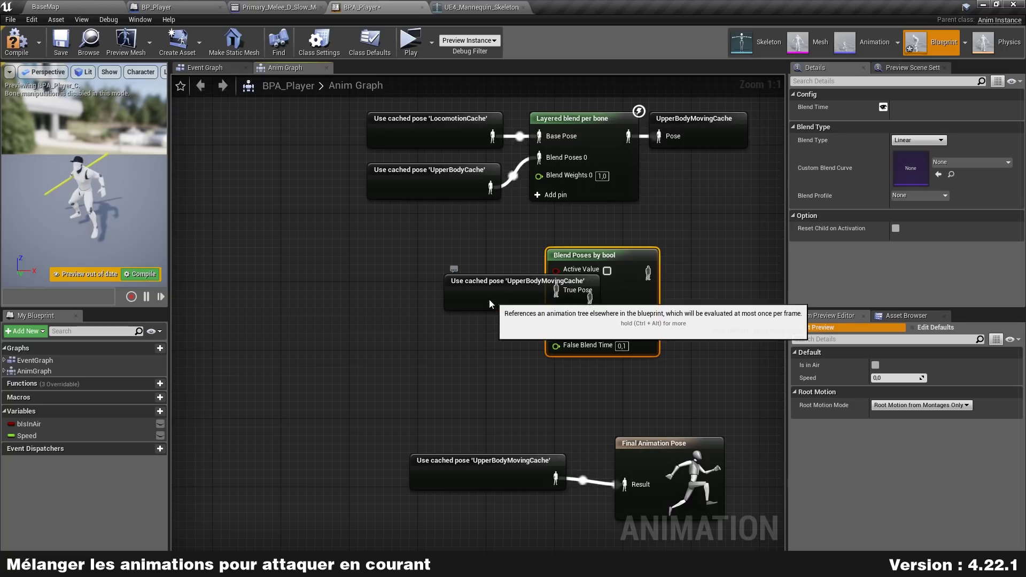
pyautogui.moveTo(489, 299); pyautogui.dragTo(395, 290)
pyautogui.moveTo(504, 290); pyautogui.dragTo(557, 290)
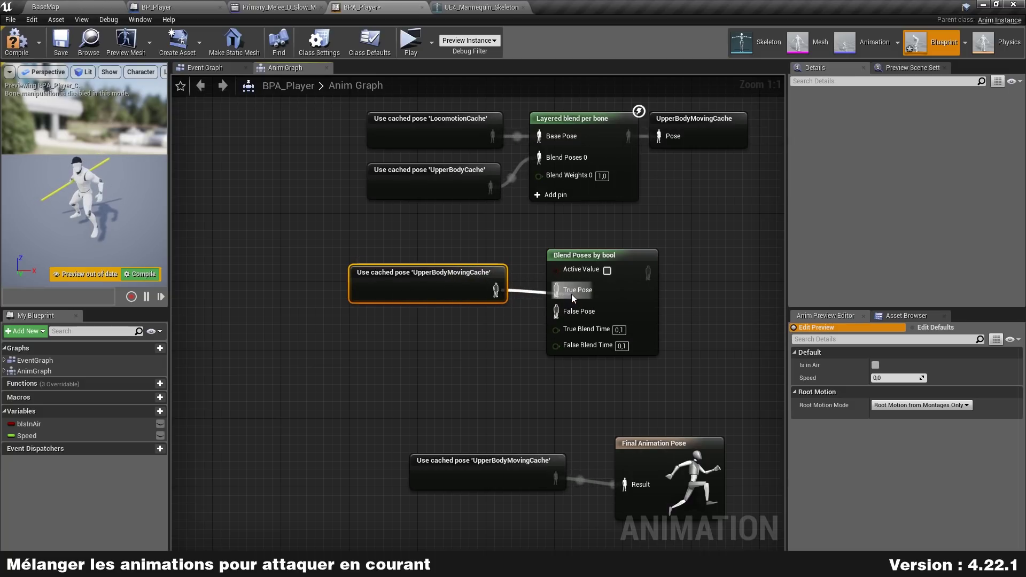
pyautogui.rightClick(417, 342)
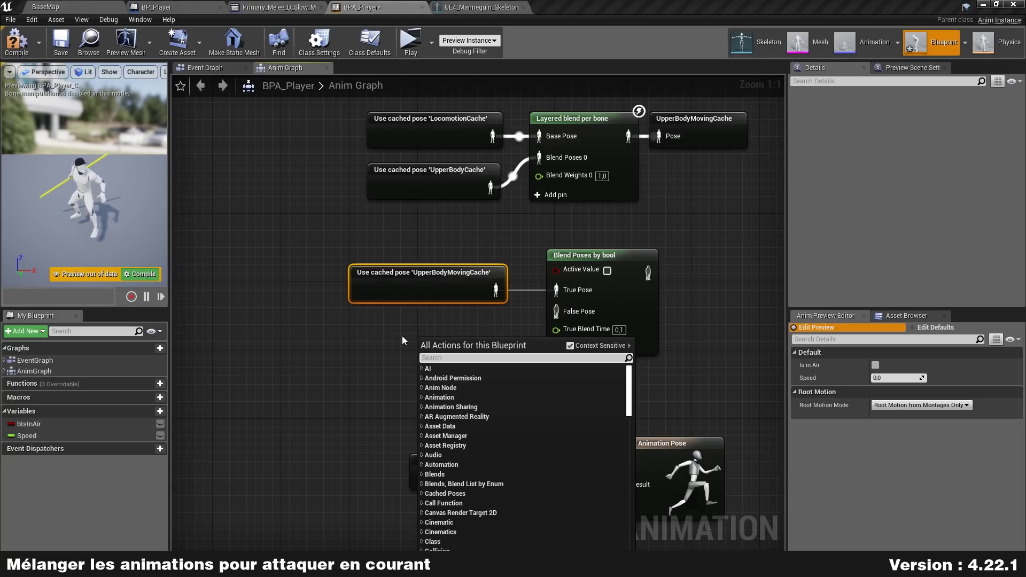
pyautogui.click(402, 336)
# Add an UpperBodyCache cached pose and connect it to the False Pose input
pyautogui.moveTo(680, 197); pyautogui.dragTo(578, 360, button='right')
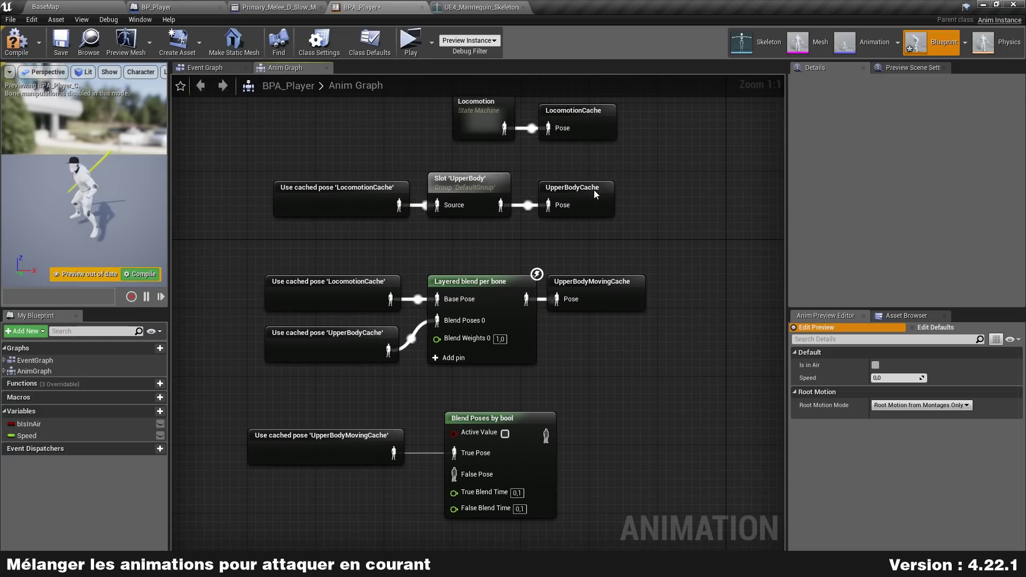
pyautogui.click(594, 191)
pyautogui.moveTo(315, 519); pyautogui.dragTo(390, 367, button='right')
pyautogui.rightClick(379, 367)
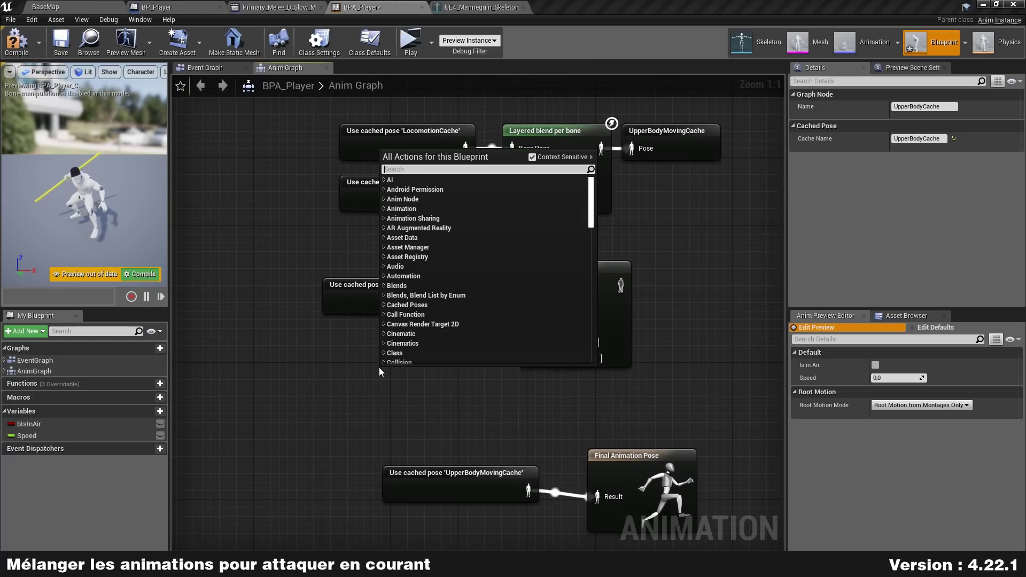
pyautogui.write('upperbo')
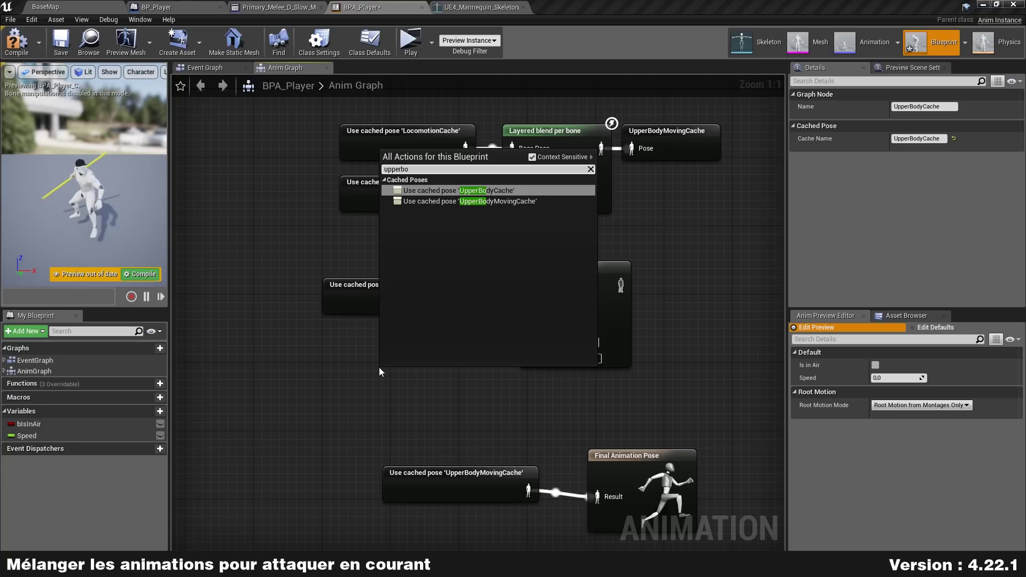
pyautogui.press('Return')
pyautogui.moveTo(469, 375)
pyautogui.mouseDown()
pyautogui.moveTo(424, 340)
pyautogui.moveTo(424, 348)
pyautogui.moveTo(537, 322)
pyautogui.mouseUp()
pyautogui.moveTo(408, 403); pyautogui.dragTo(490, 300)
# Arrange the two cached pose nodes neatly to the left of Blend Poses by bool
pyautogui.moveTo(405, 306); pyautogui.dragTo(431, 307)
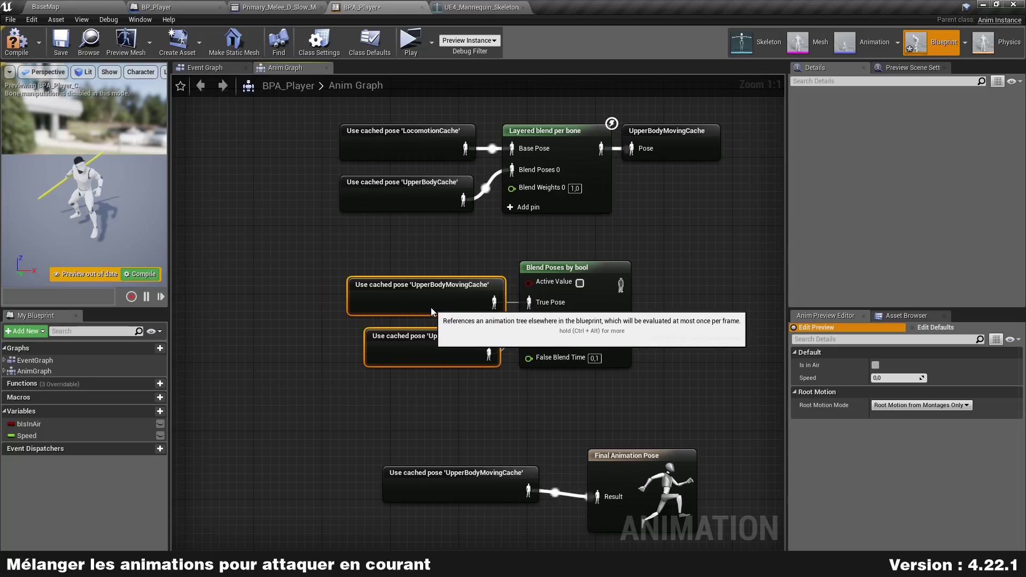
pyautogui.click(415, 400)
pyautogui.click(420, 364)
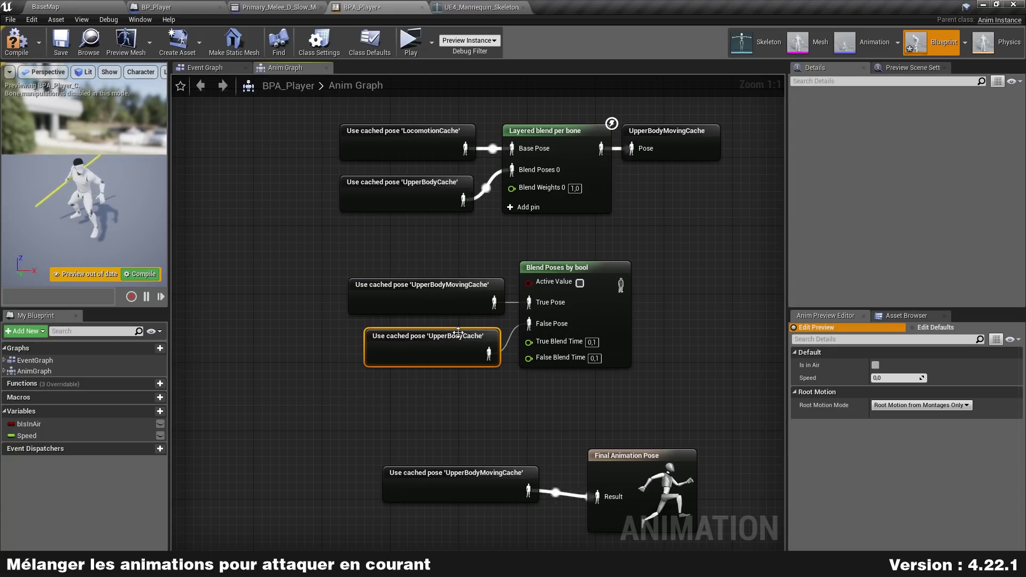
pyautogui.moveTo(458, 333); pyautogui.dragTo(450, 359)
pyautogui.click(442, 282)
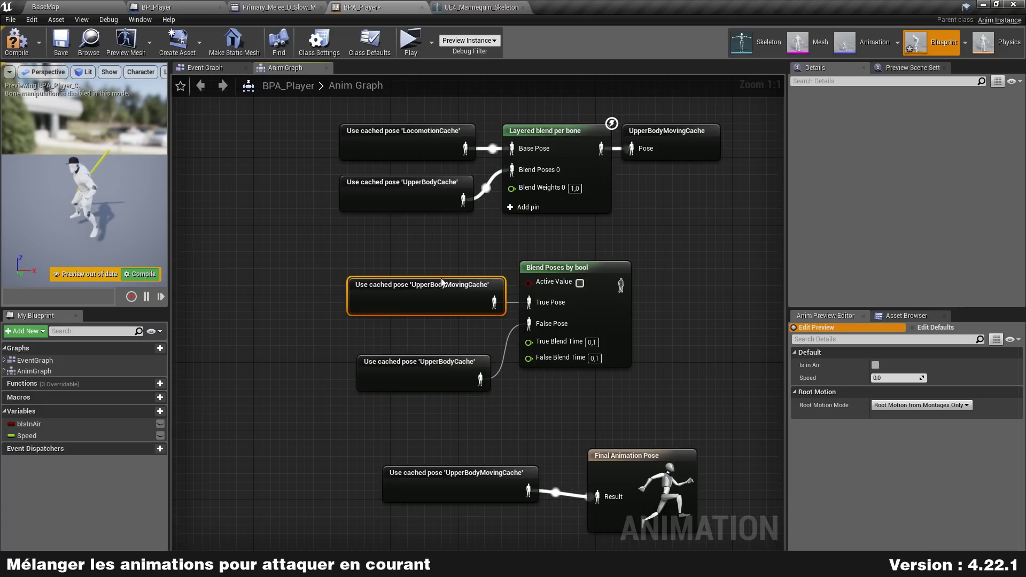
pyautogui.moveTo(442, 283); pyautogui.dragTo(434, 332)
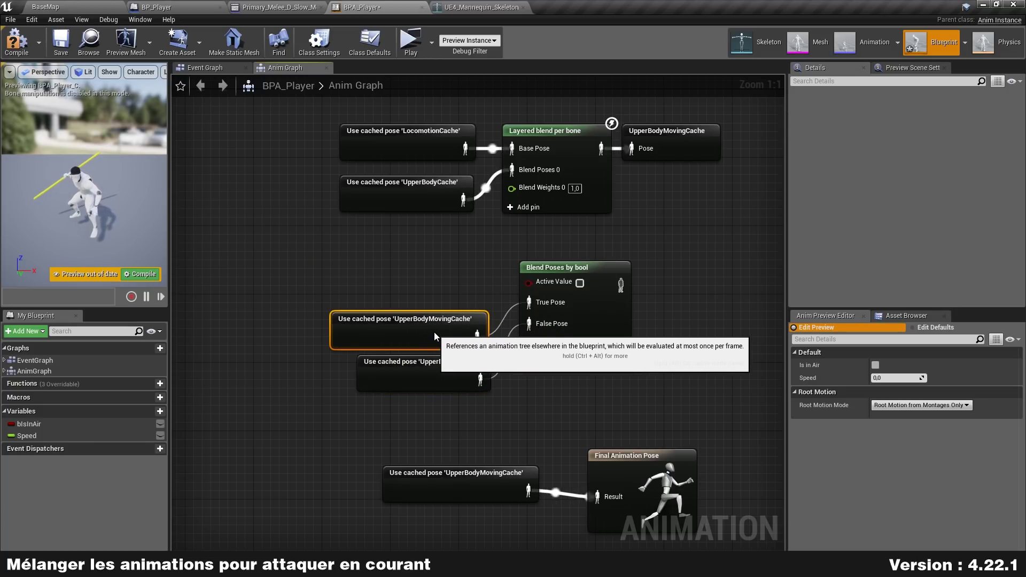
pyautogui.moveTo(428, 365); pyautogui.dragTo(369, 390, button='right')
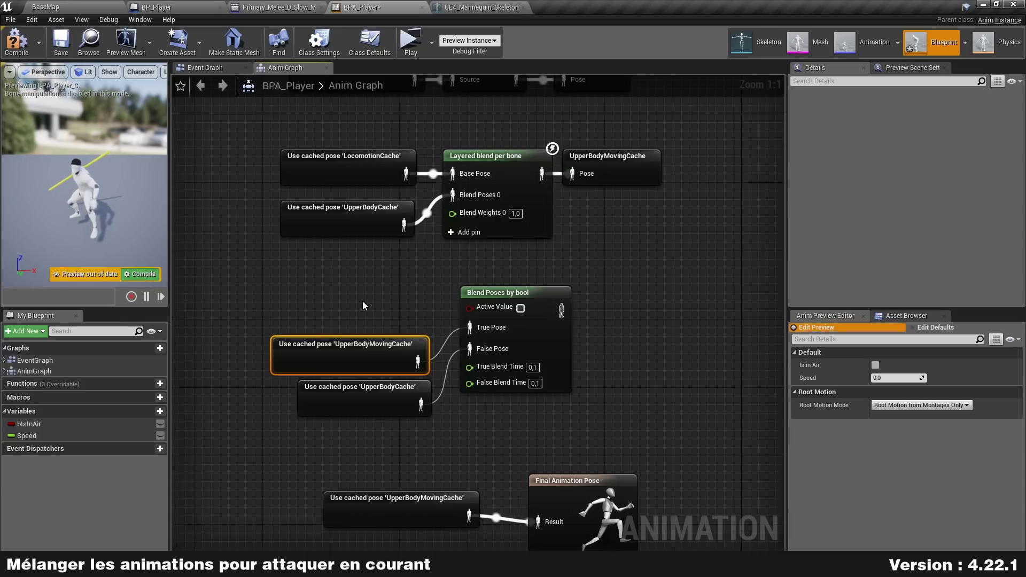
pyautogui.moveTo(368, 300); pyautogui.dragTo(375, 329, button='right')
# Add a Speed getter feeding a greater-than comparison for the blend's Active Value
pyautogui.moveTo(37, 434)
pyautogui.mouseDown()
pyautogui.moveTo(293, 316)
pyautogui.moveTo(422, 320)
pyautogui.moveTo(384, 326)
pyautogui.moveTo(476, 335)
pyautogui.mouseUp()
pyautogui.write('>')
pyautogui.press('Return')
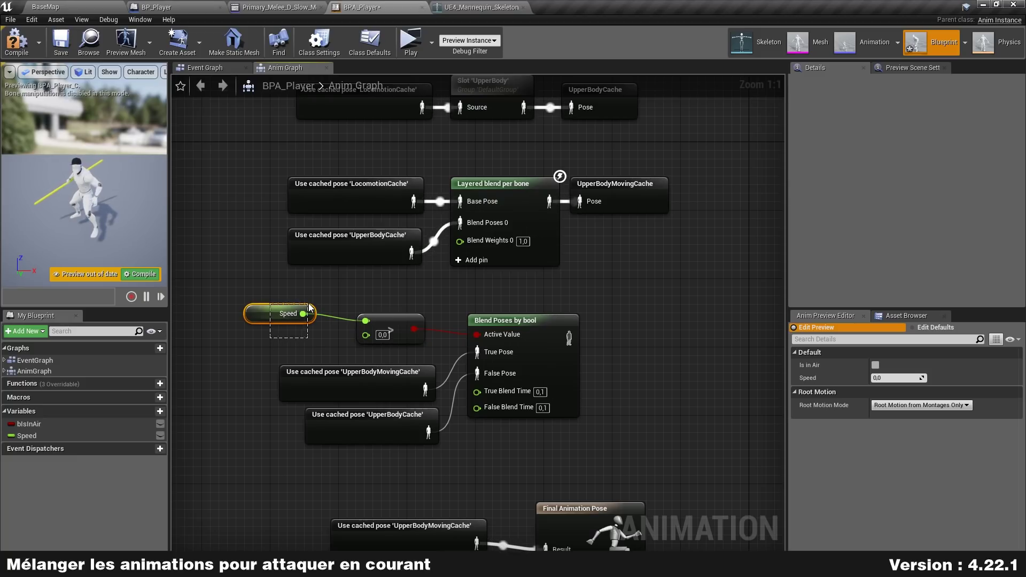
pyautogui.moveTo(309, 307); pyautogui.dragTo(334, 315)
# Delete the extra UpperBodyMovingCache node, place Final Animation Pose by the blend, then compile and play
pyautogui.moveTo(453, 475); pyautogui.dragTo(446, 376, button='right')
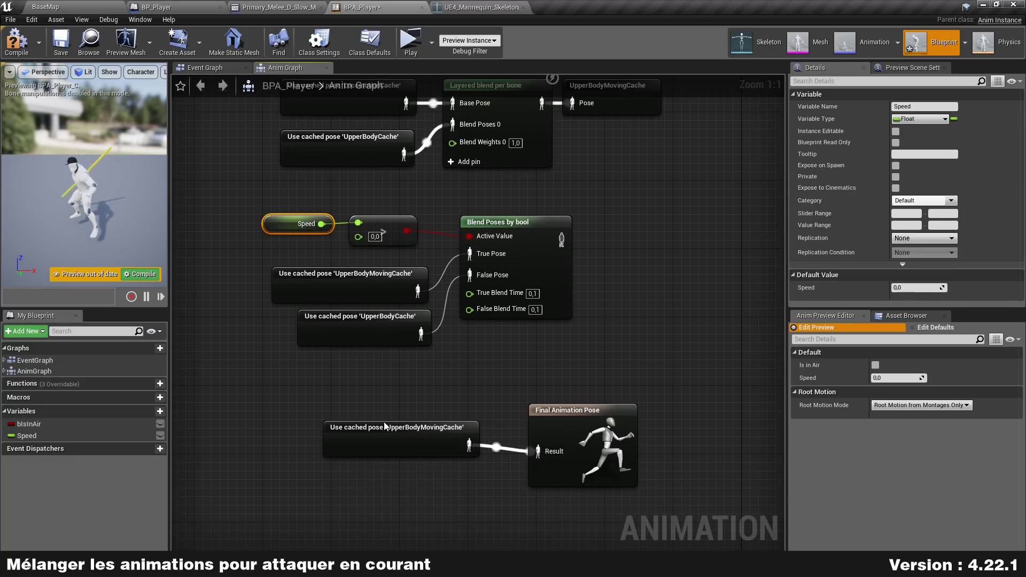
pyautogui.click(377, 436)
pyautogui.press('Delete')
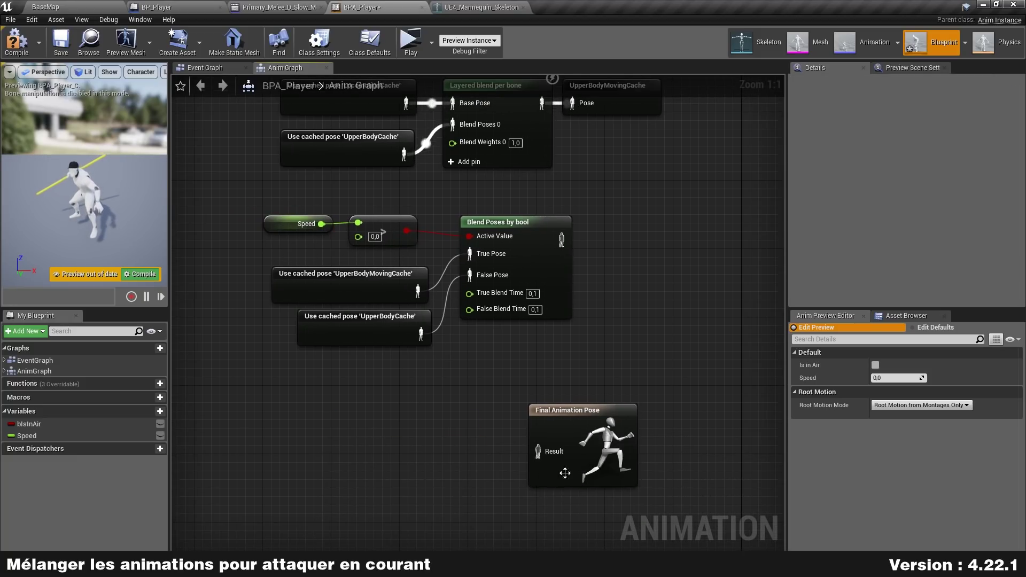
pyautogui.moveTo(565, 473); pyautogui.dragTo(624, 259)
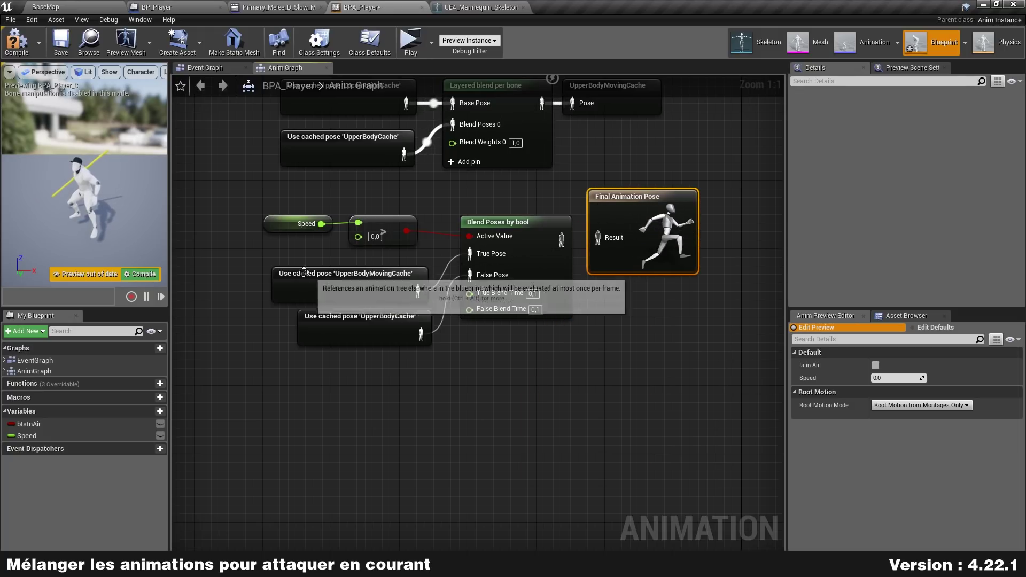
pyautogui.click(382, 188)
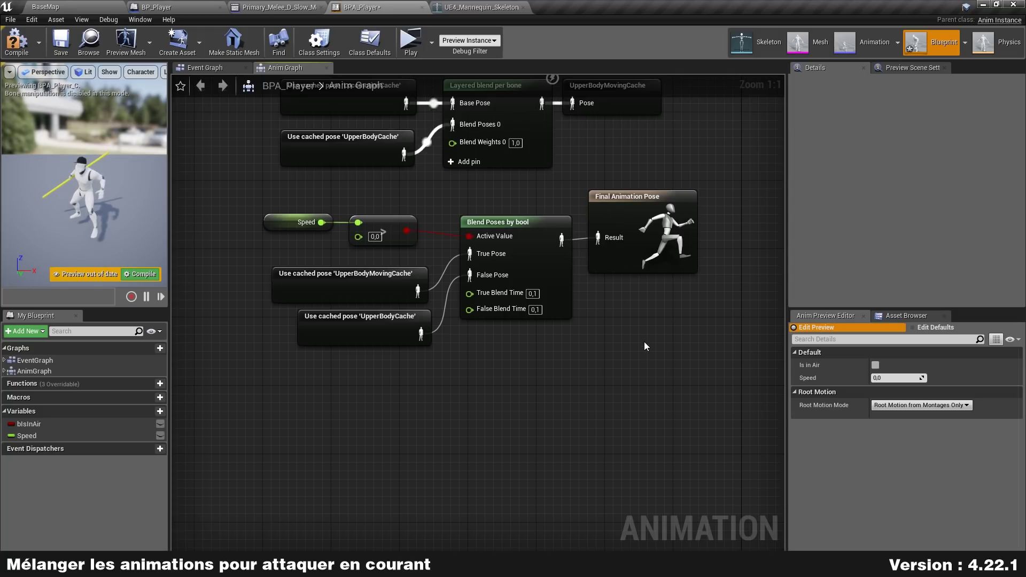
pyautogui.click(24, 49)
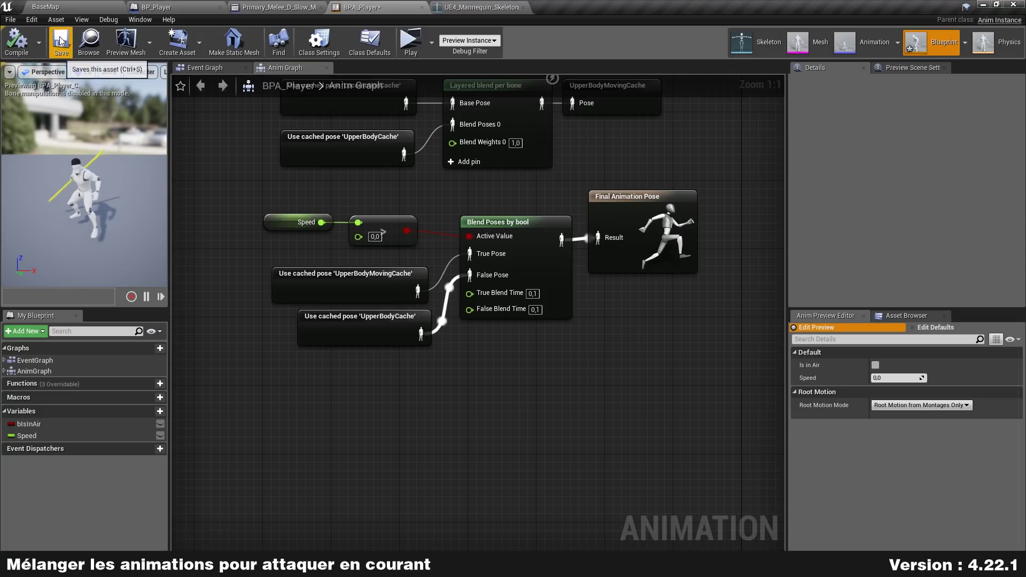
pyautogui.click(410, 40)
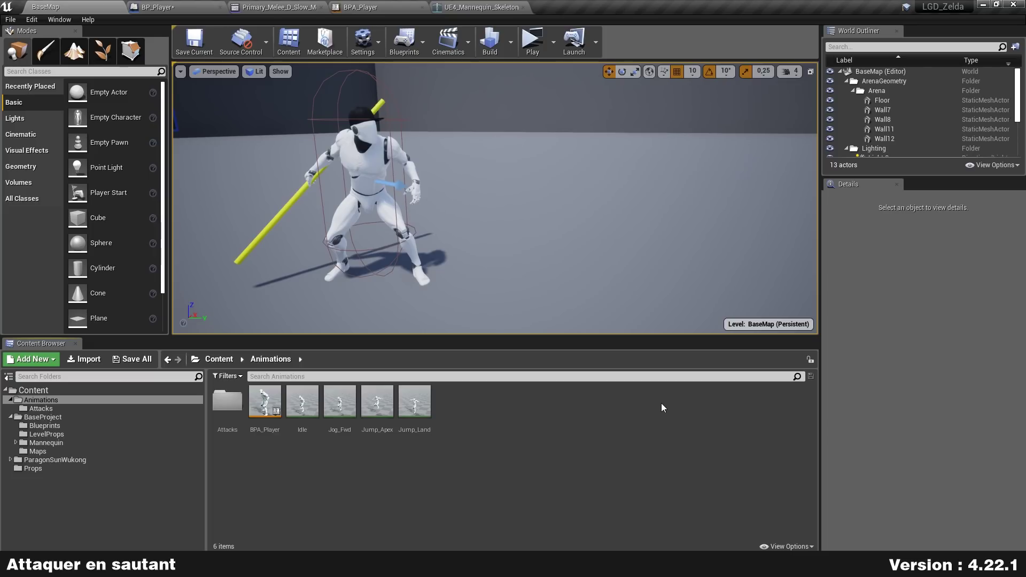
# Play-test two jumping attacks, stop the session, and return to BP_Player's Event Graph
pyautogui.click(532, 40)
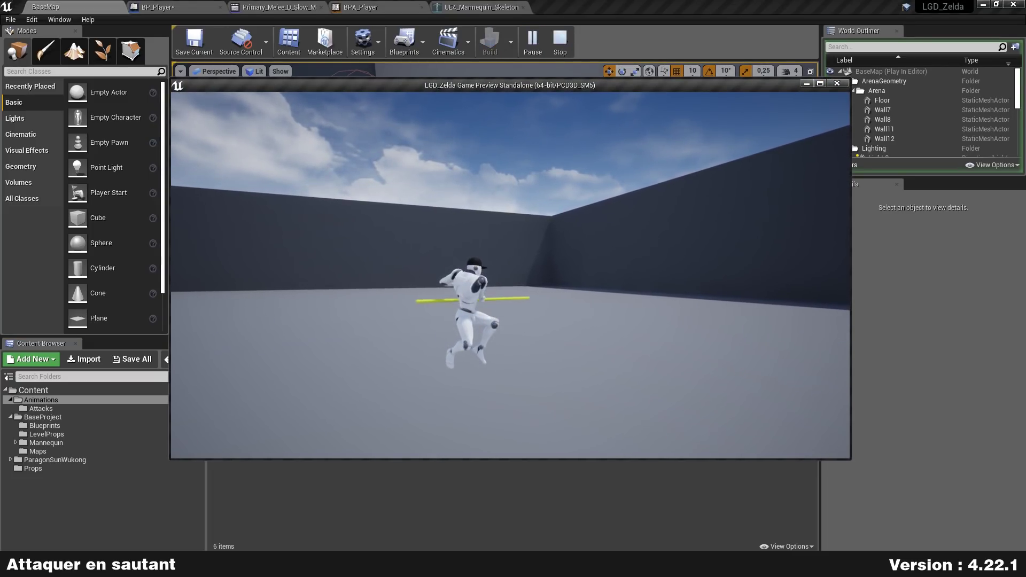
pyautogui.press('space')
pyautogui.press('space')
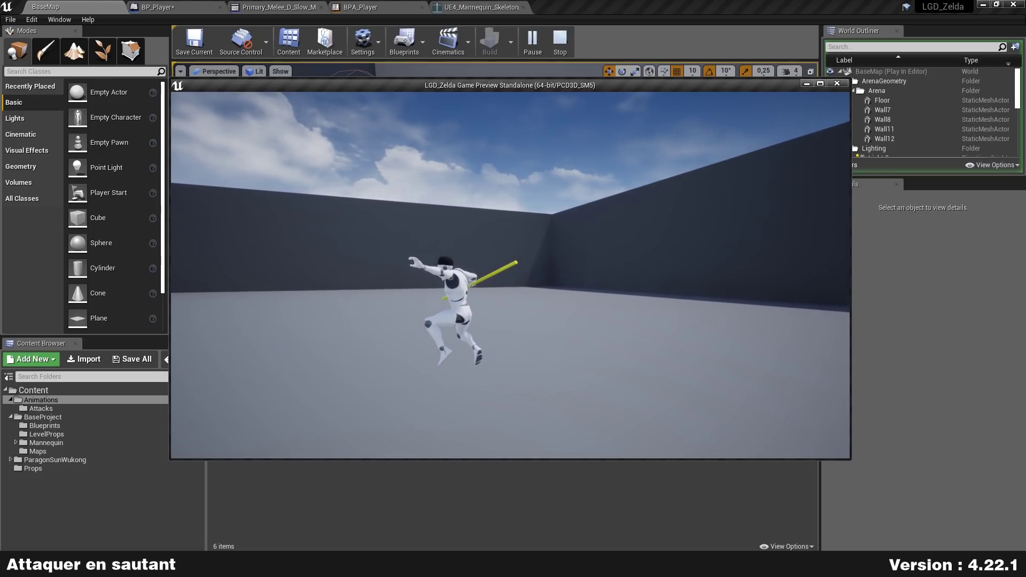
pyautogui.press('space')
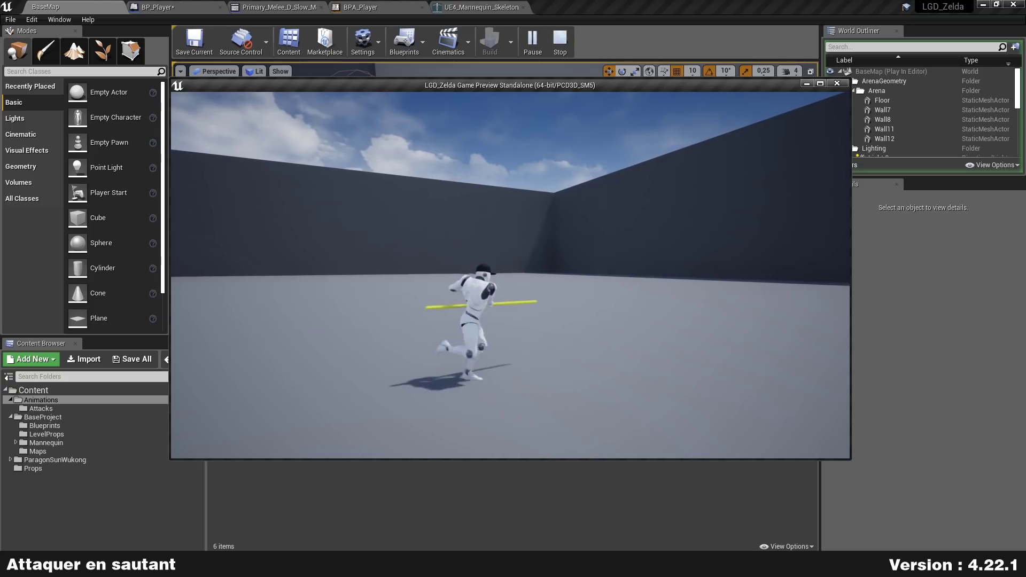
pyautogui.press('Escape')
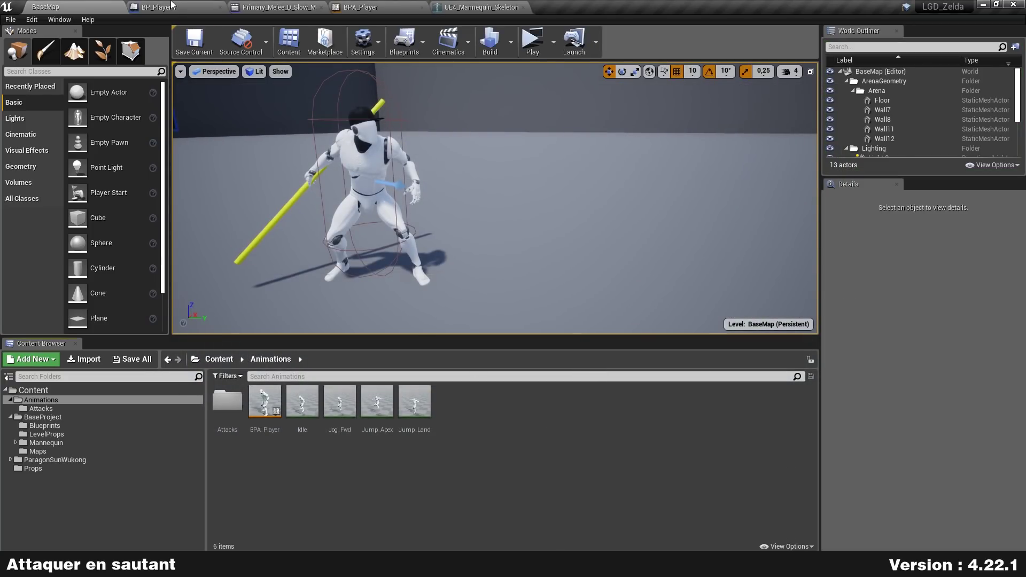
pyautogui.click(171, 4)
# Add a second Branch after the Can Attack branch's True output, aligned with the first
pyautogui.scroll(3, 300, 456)
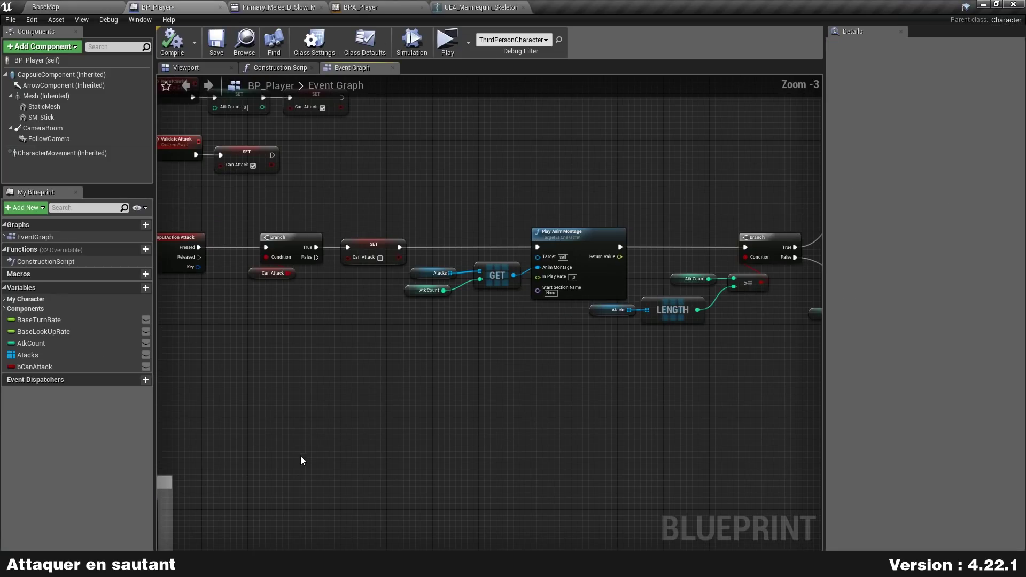
pyautogui.moveTo(286, 445)
pyautogui.mouseDown(button='right')
pyautogui.moveTo(439, 421)
pyautogui.moveTo(409, 421)
pyautogui.mouseUp(button='right')
pyautogui.scroll(1, 409, 421)
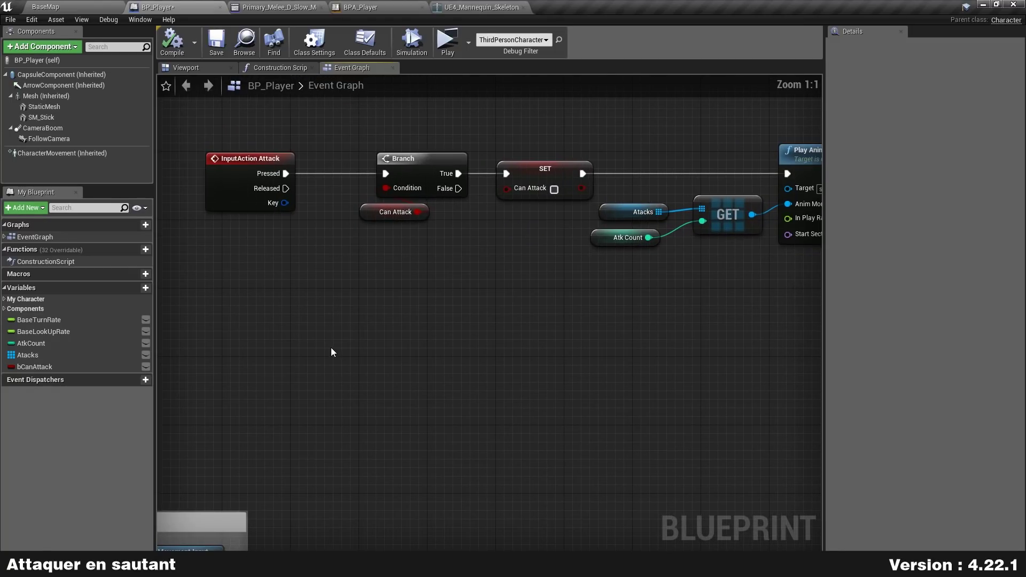
pyautogui.moveTo(331, 348); pyautogui.dragTo(388, 316, button='right')
pyautogui.moveTo(586, 172); pyautogui.dragTo(517, 173, button='right')
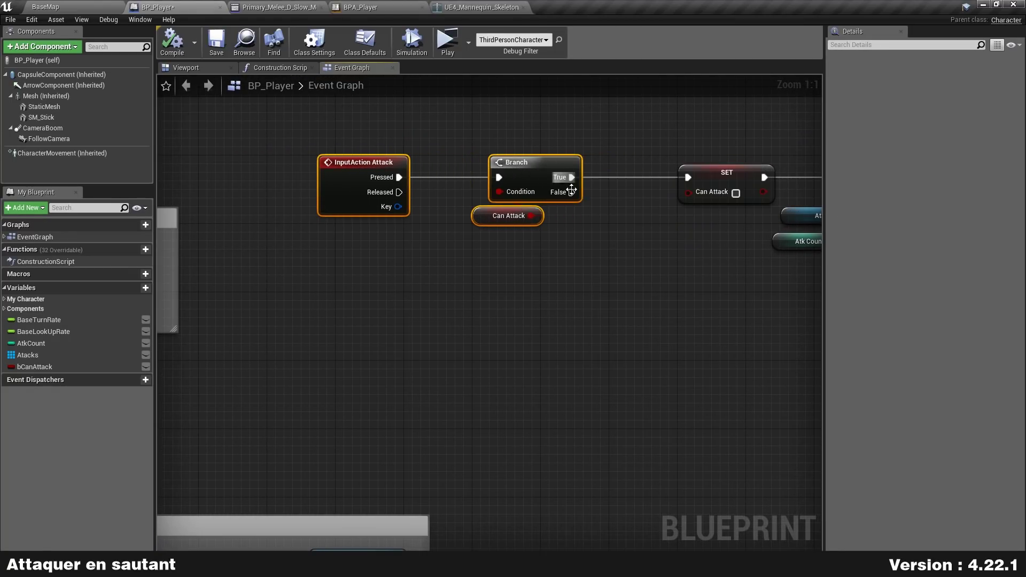
pyautogui.scroll(-3, 681, 271)
pyautogui.moveTo(681, 271)
pyautogui.mouseDown(button='right')
pyautogui.moveTo(438, 267)
pyautogui.moveTo(351, 286)
pyautogui.mouseUp(button='right')
pyautogui.scroll(-1, 379, 287)
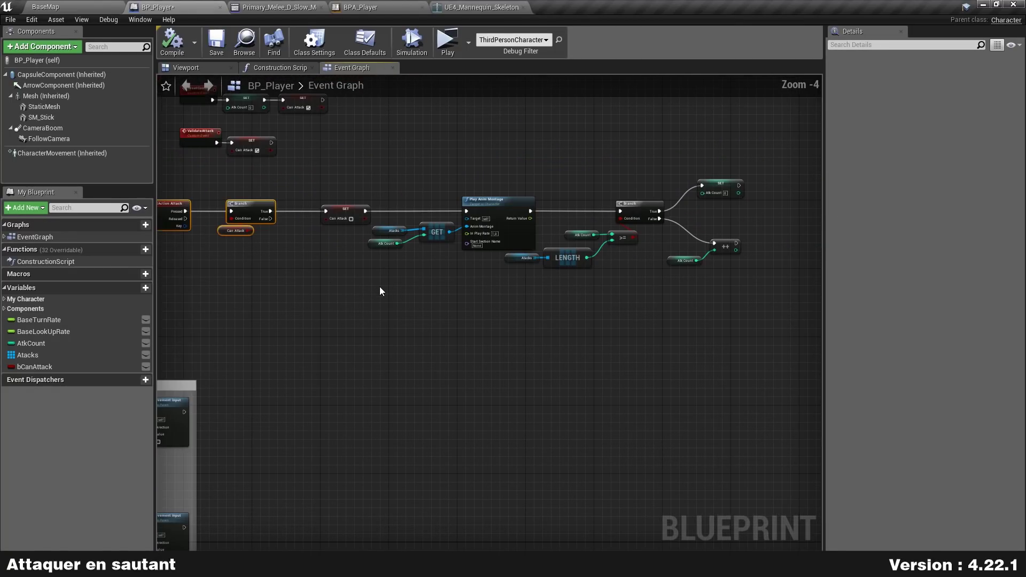
pyautogui.moveTo(339, 285); pyautogui.dragTo(761, 179)
pyautogui.moveTo(363, 216); pyautogui.dragTo(463, 215, button='right')
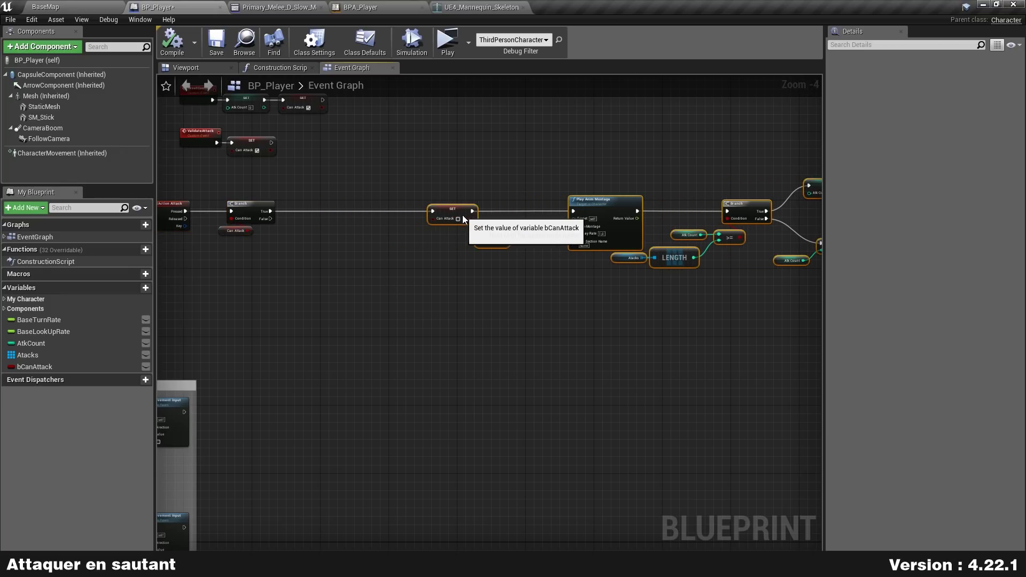
pyautogui.click(348, 235)
pyautogui.scroll(3, 278, 223)
pyautogui.moveTo(337, 206); pyautogui.dragTo(403, 203)
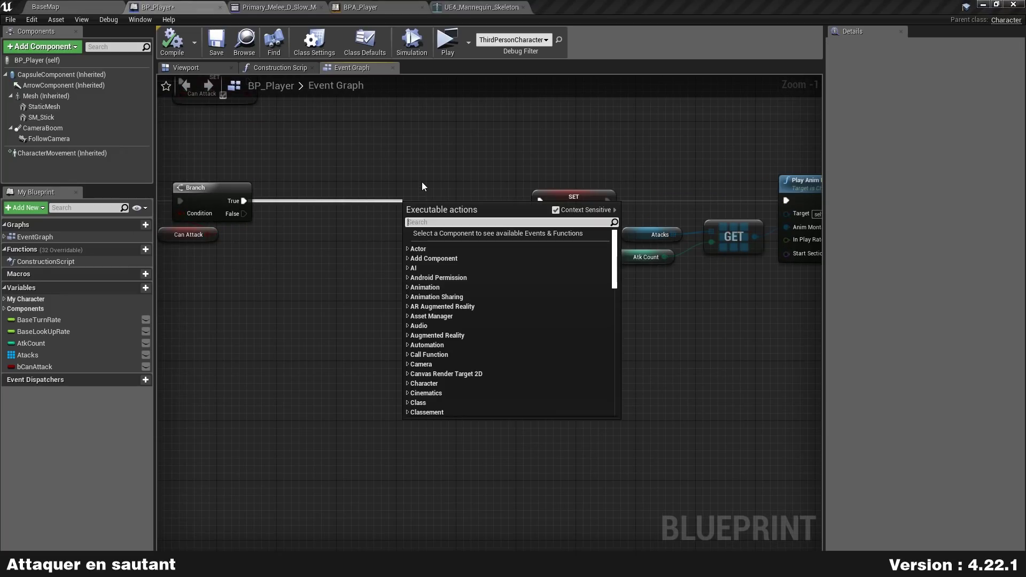
pyautogui.write('branch')
pyautogui.press('Return')
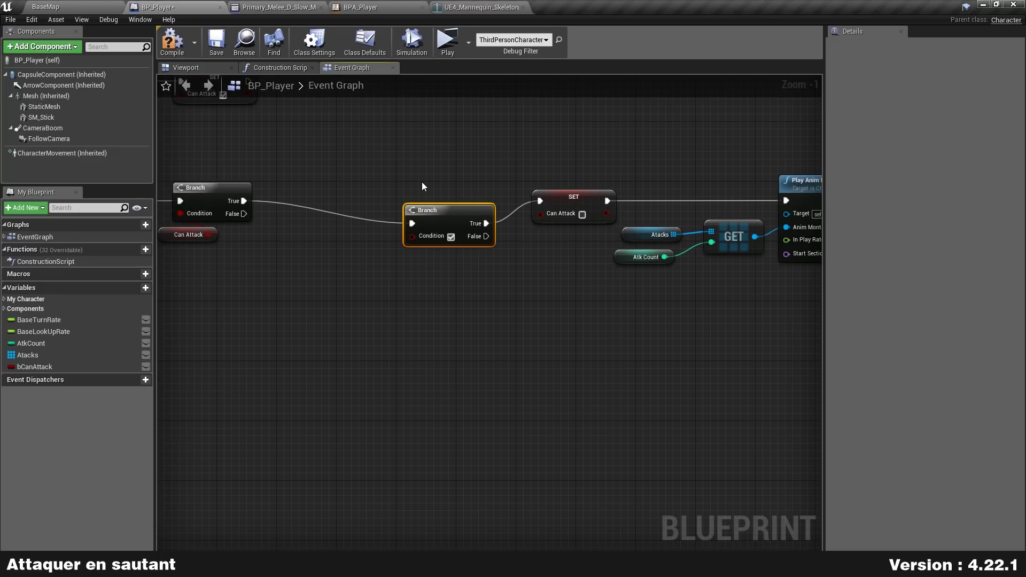
pyautogui.moveTo(461, 206); pyautogui.dragTo(400, 184)
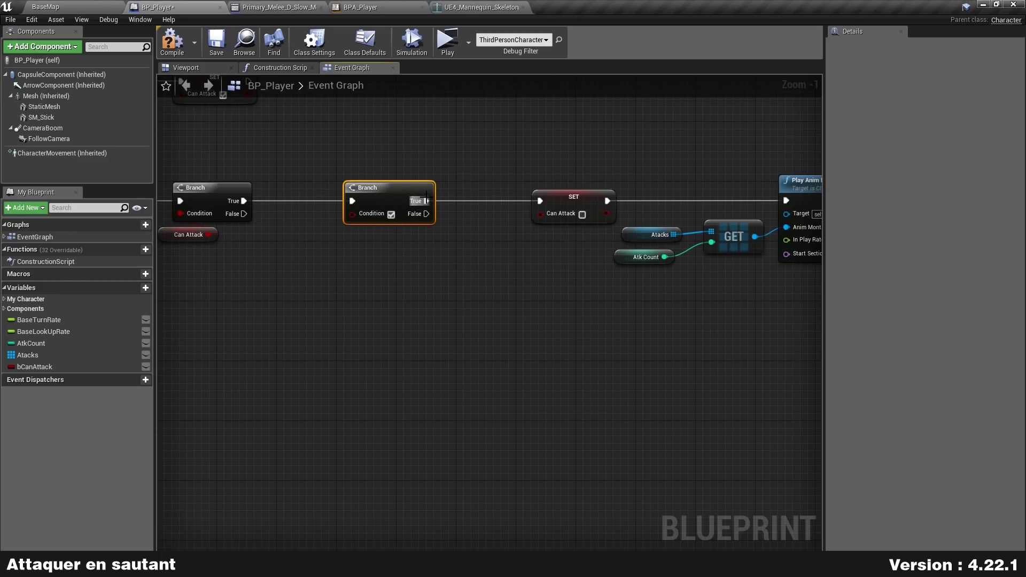
# Add Character Movement's Is Falling and wire it into the new Branch's Condition
pyautogui.scroll(1, 331, 279)
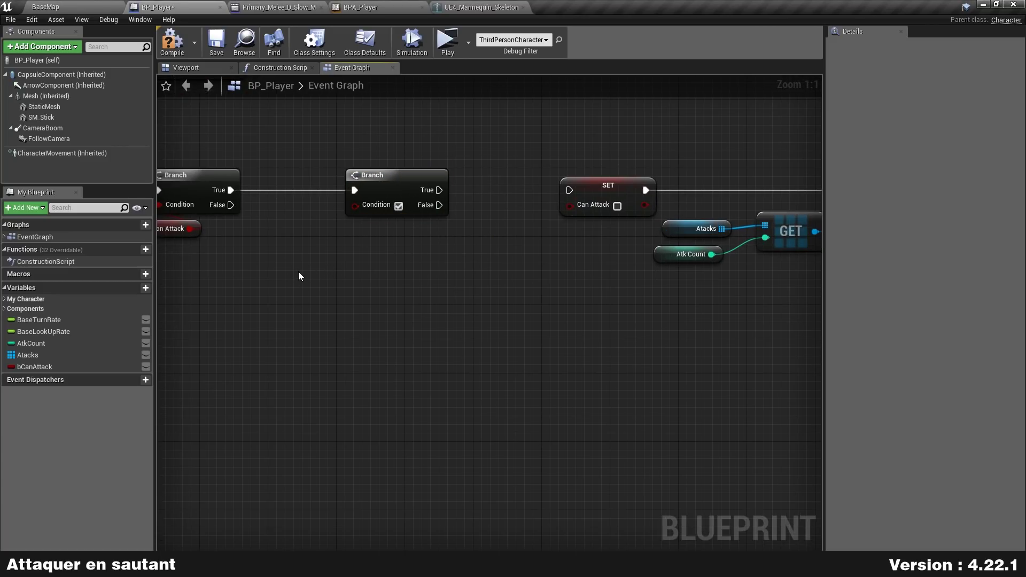
pyautogui.rightClick(303, 270)
pyautogui.write('isfall')
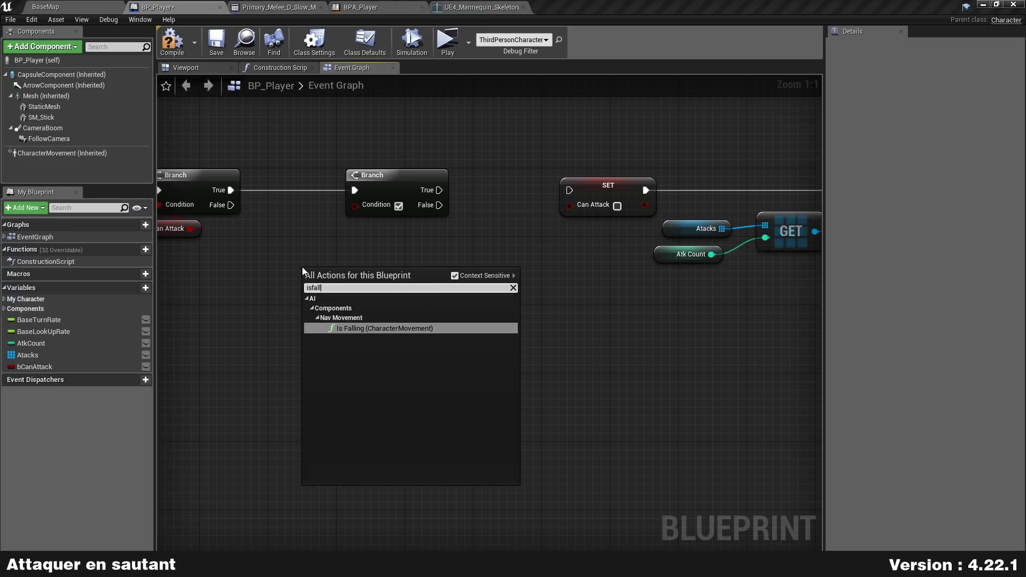
pyautogui.press('Return')
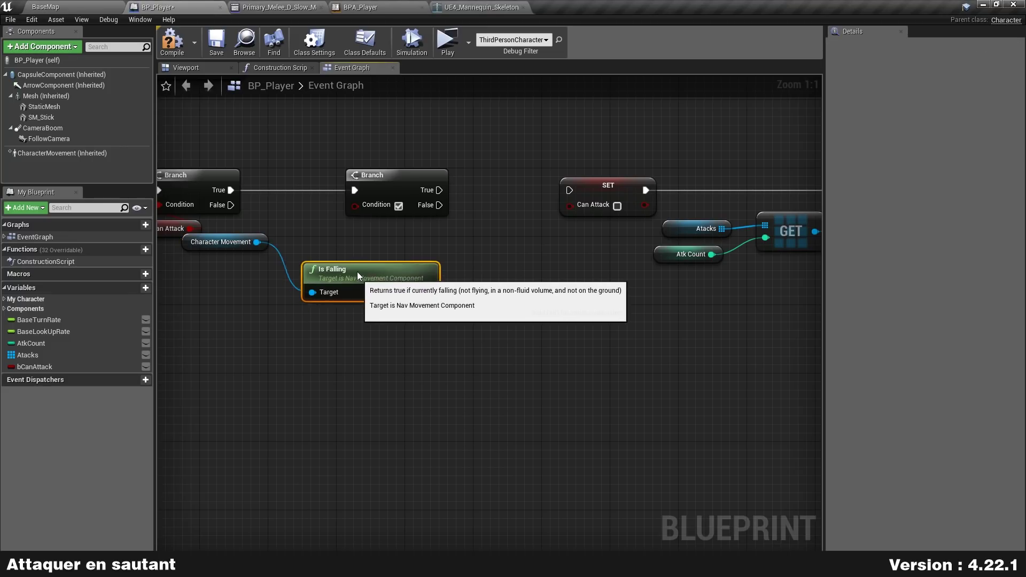
pyautogui.moveTo(357, 271); pyautogui.dragTo(342, 239)
pyautogui.moveTo(411, 259); pyautogui.dragTo(355, 205)
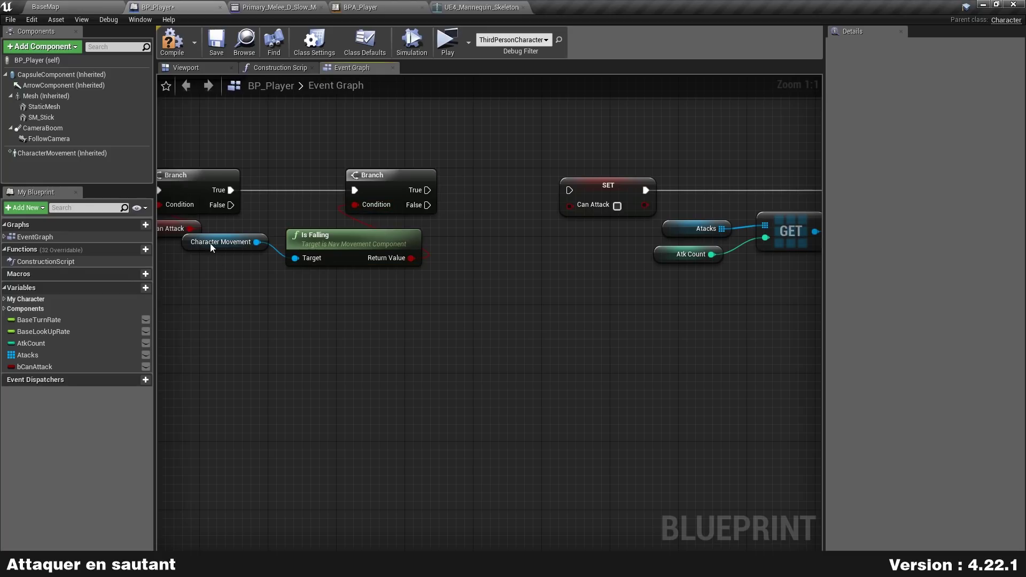
pyautogui.moveTo(212, 244); pyautogui.dragTo(298, 291)
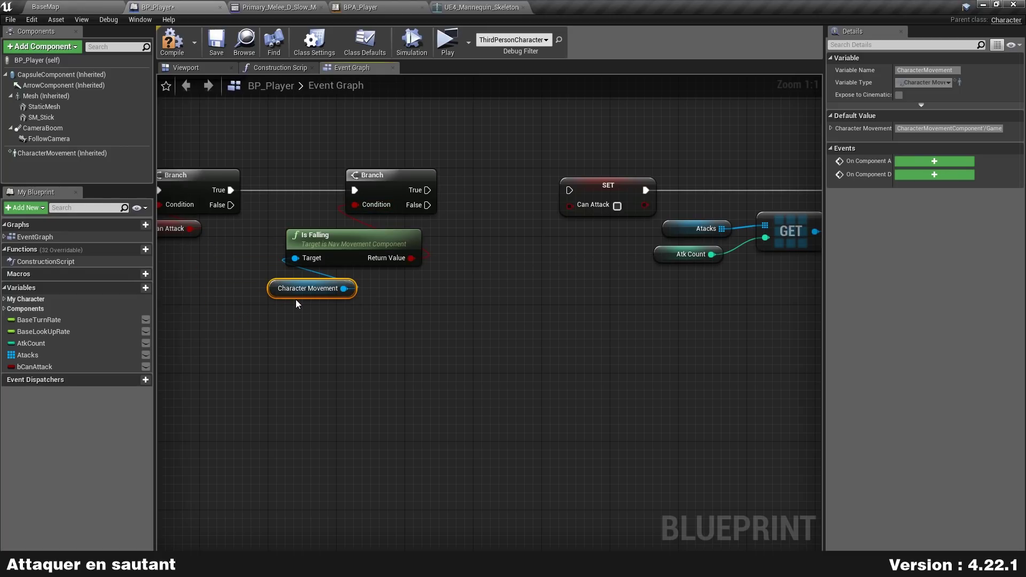
pyautogui.click(586, 312)
# Select the attack chain nodes on the right and move them lower
pyautogui.scroll(-4, 630, 328)
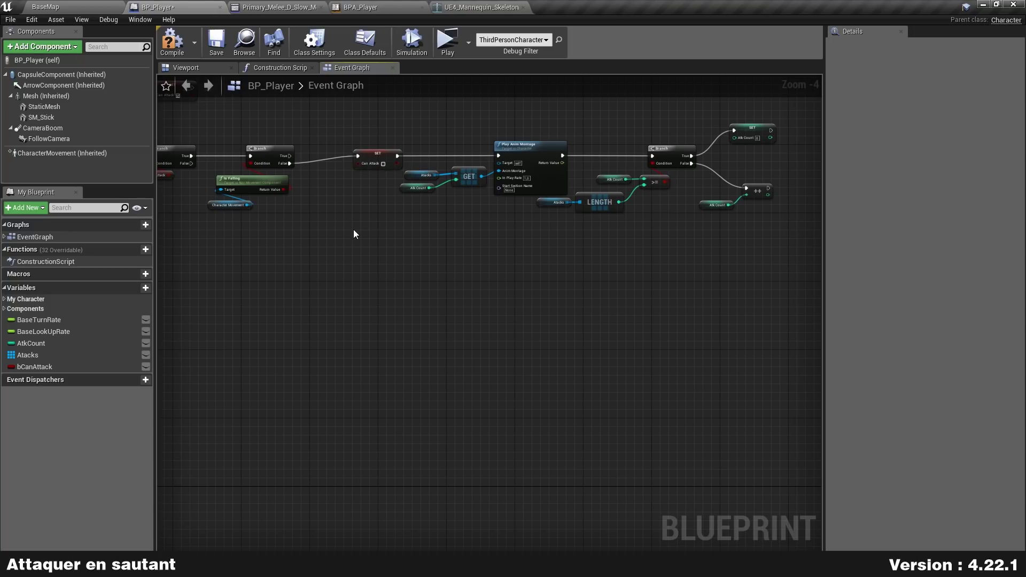
pyautogui.moveTo(354, 229); pyautogui.dragTo(342, 249, button='right')
pyautogui.moveTo(343, 269); pyautogui.dragTo(765, 113)
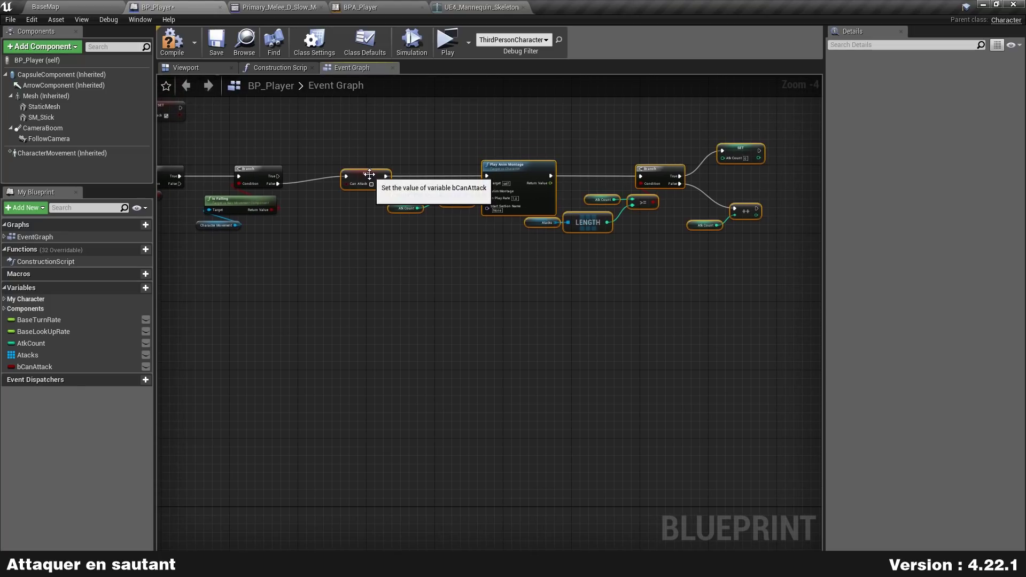
pyautogui.moveTo(370, 174); pyautogui.dragTo(338, 242)
# Add a Play Anim Montage on the falling Branch's True output using Primary_Melee_Air_Montage
pyautogui.scroll(4, 314, 179)
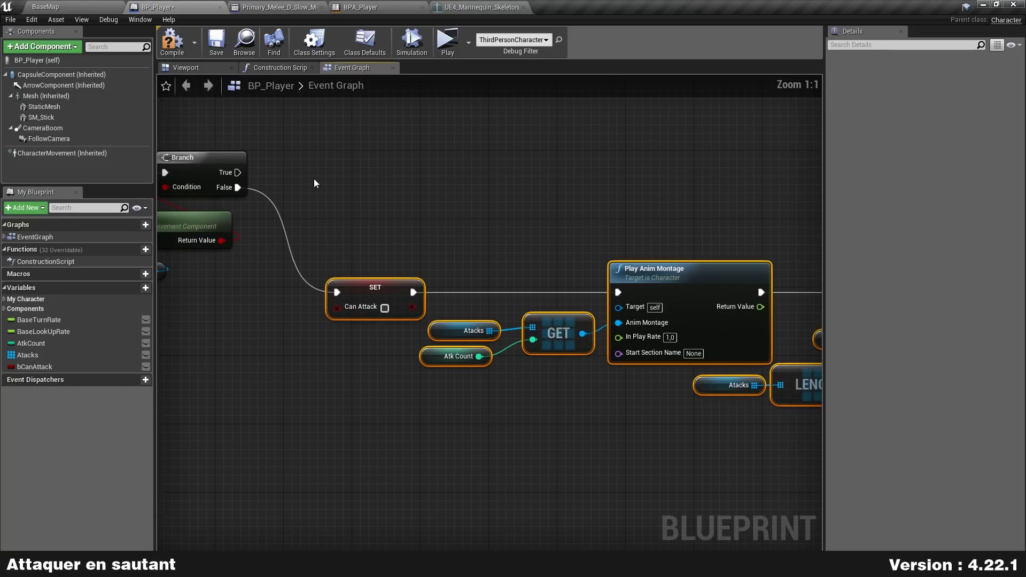
pyautogui.moveTo(313, 179); pyautogui.dragTo(379, 169, button='right')
pyautogui.moveTo(342, 170); pyautogui.dragTo(515, 142)
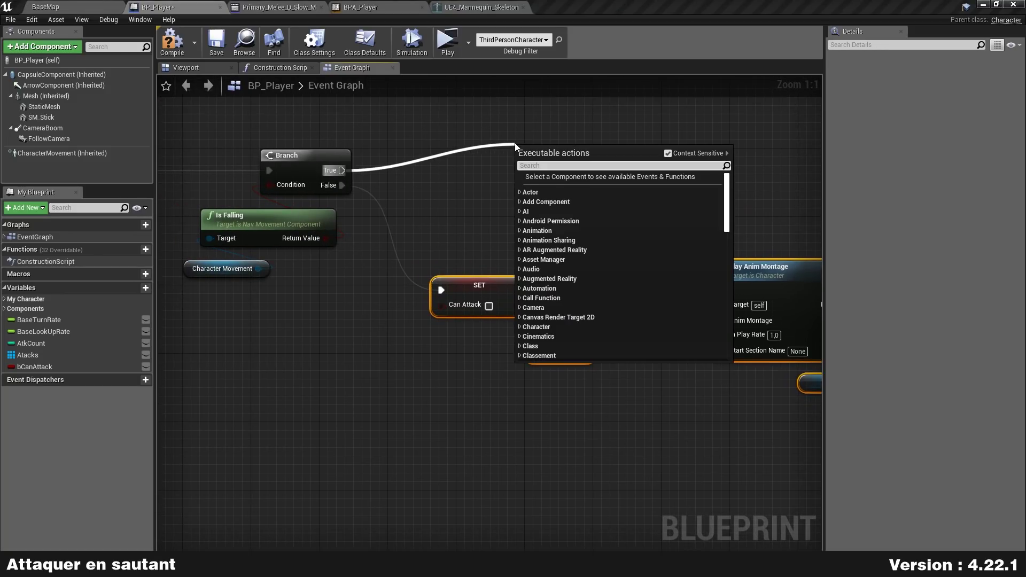
pyautogui.write('play anim montage')
pyautogui.press('Return')
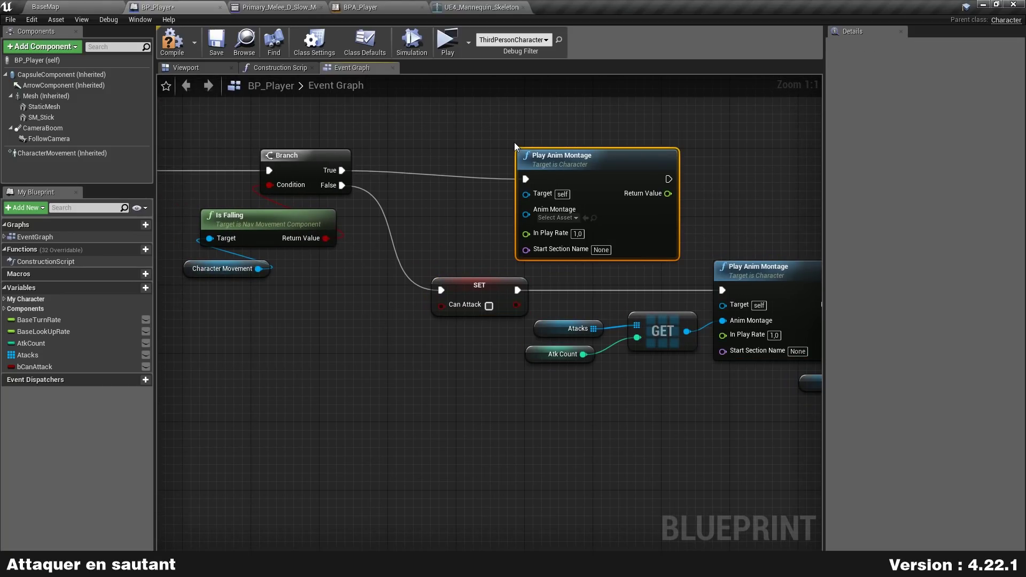
pyautogui.moveTo(614, 171); pyautogui.dragTo(563, 120)
pyautogui.click(506, 166)
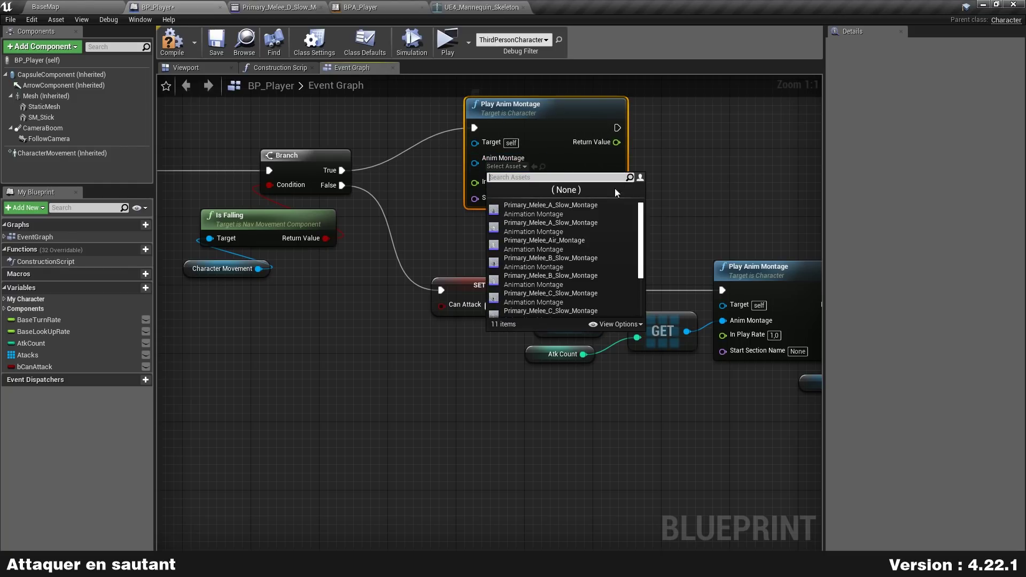
pyautogui.click(601, 244)
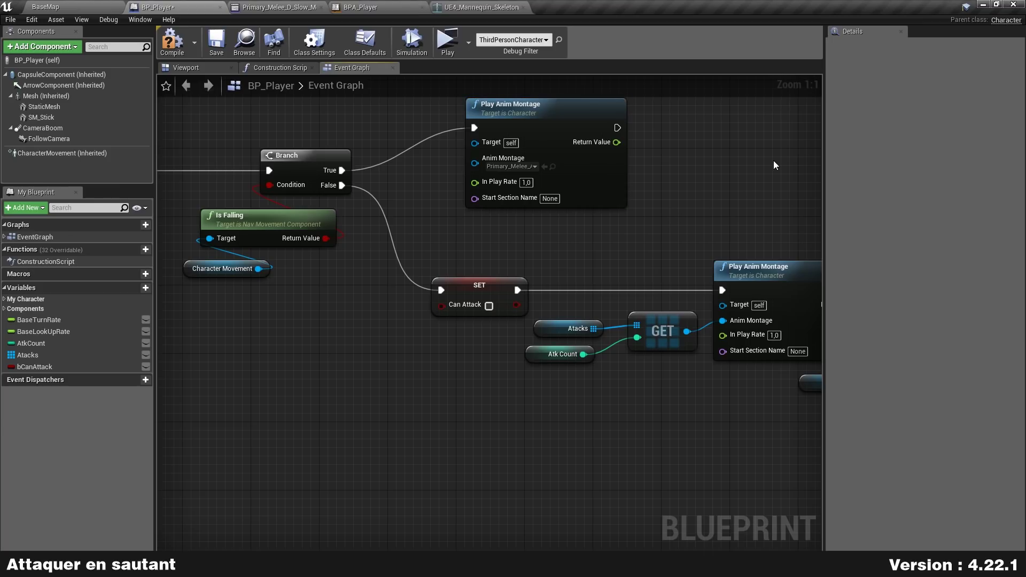
# Move the Can Attack SET node between the branches, wiring first Branch True through it
pyautogui.moveTo(773, 160); pyautogui.dragTo(697, 178, button='right')
pyautogui.click(395, 308)
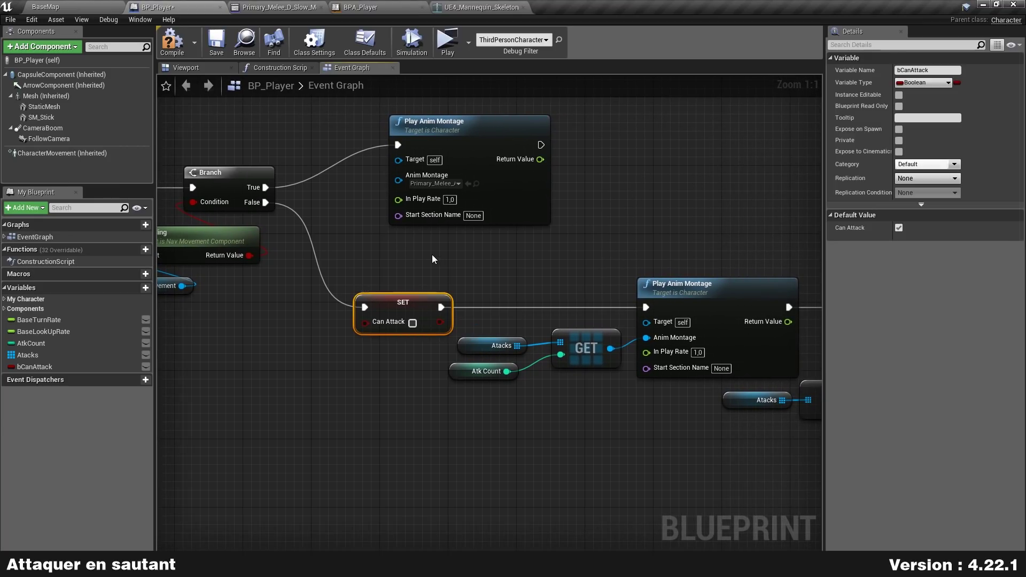
pyautogui.moveTo(487, 128); pyautogui.dragTo(433, 156, button='right')
pyautogui.moveTo(433, 156); pyautogui.dragTo(628, 146)
pyautogui.moveTo(411, 228); pyautogui.dragTo(676, 199, button='right')
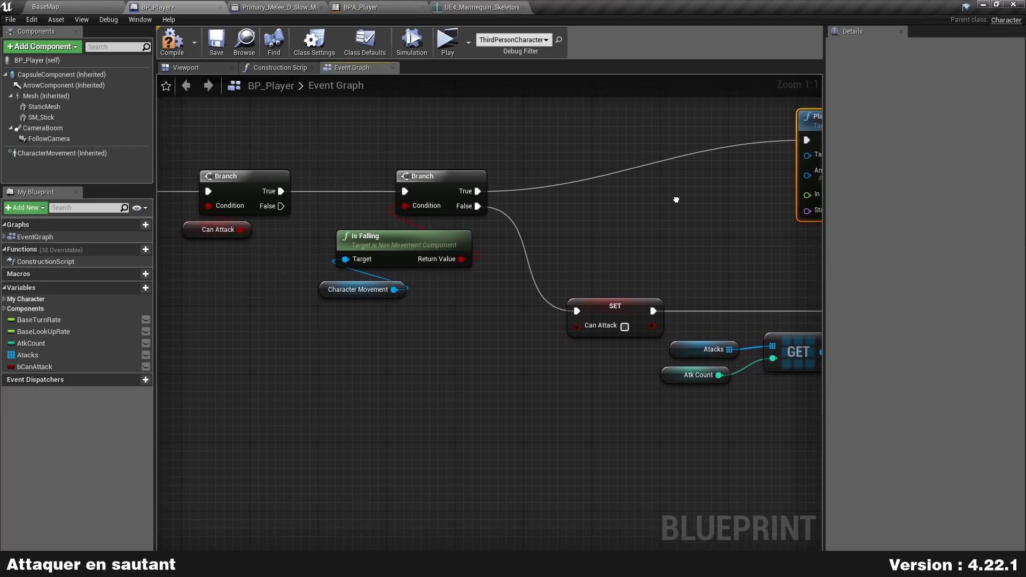
pyautogui.moveTo(457, 239); pyautogui.dragTo(399, 247, button='right')
pyautogui.click(544, 313)
pyautogui.press('Delete')
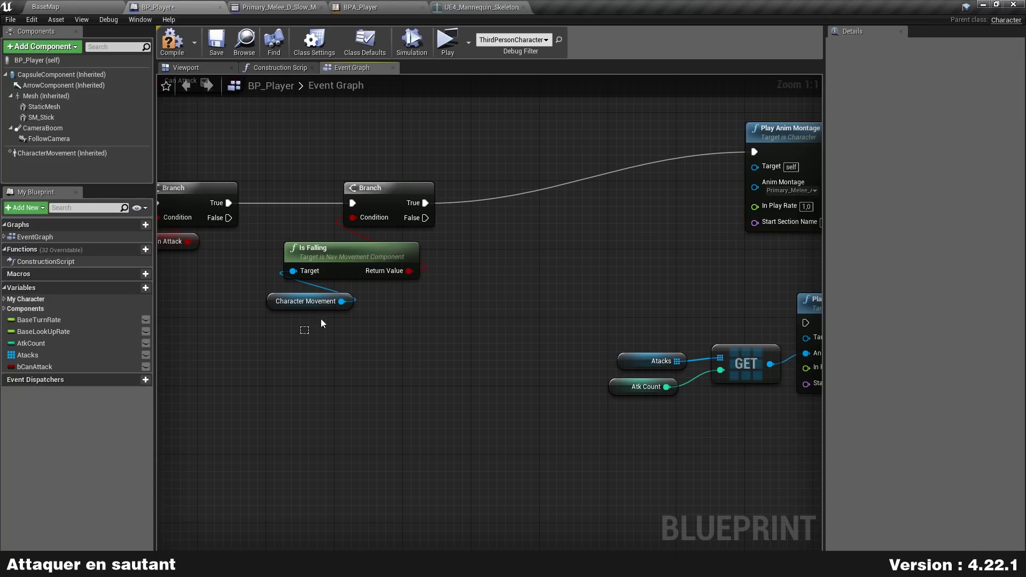
pyautogui.moveTo(321, 323)
pyautogui.mouseDown()
pyautogui.moveTo(389, 194)
pyautogui.moveTo(543, 195)
pyautogui.mouseUp()
pyautogui.hotkey('ctrl', 'v')
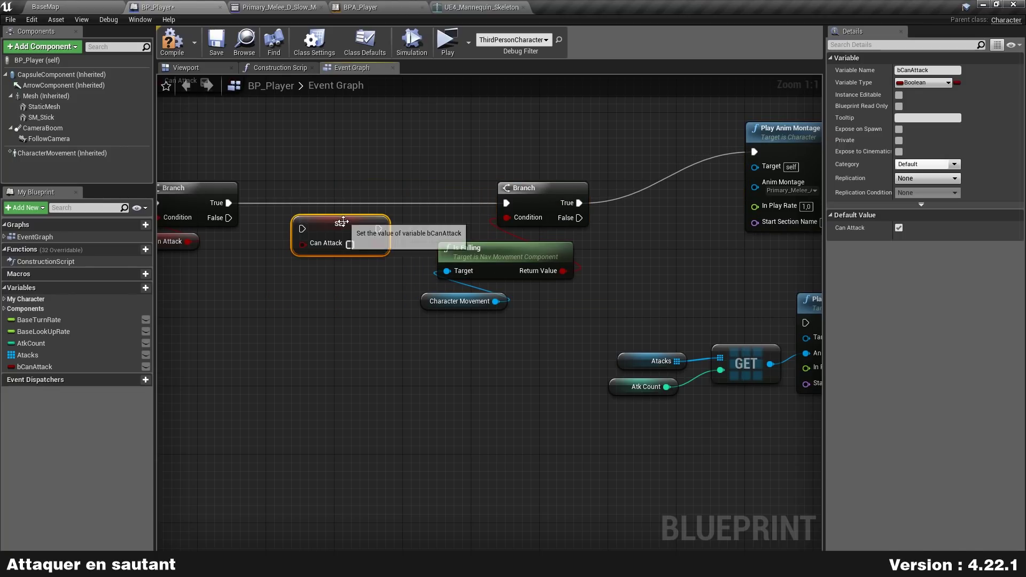
pyautogui.moveTo(343, 221); pyautogui.dragTo(342, 196)
pyautogui.moveTo(229, 203); pyautogui.dragTo(249, 208)
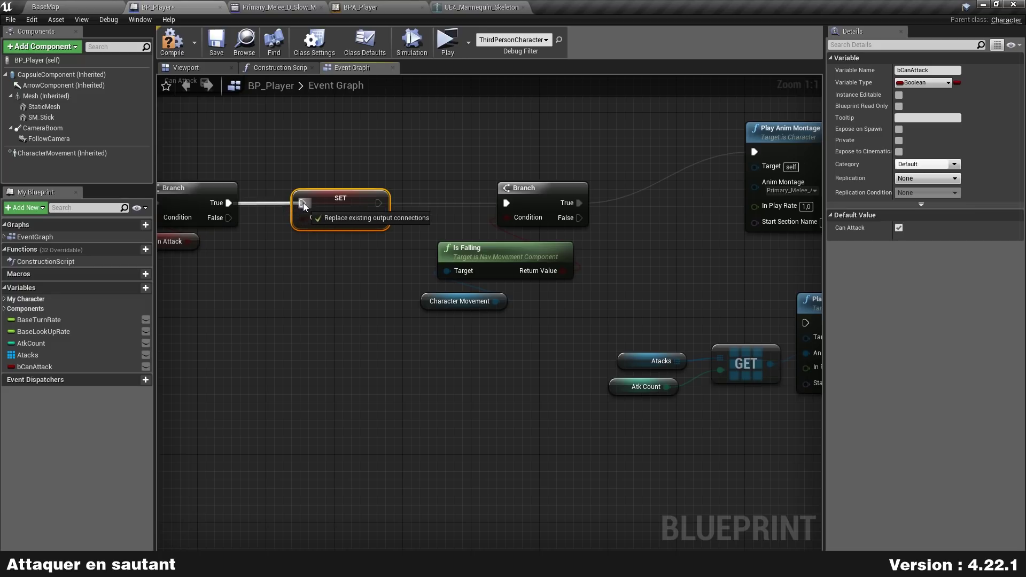
pyautogui.moveTo(378, 203); pyautogui.dragTo(498, 207)
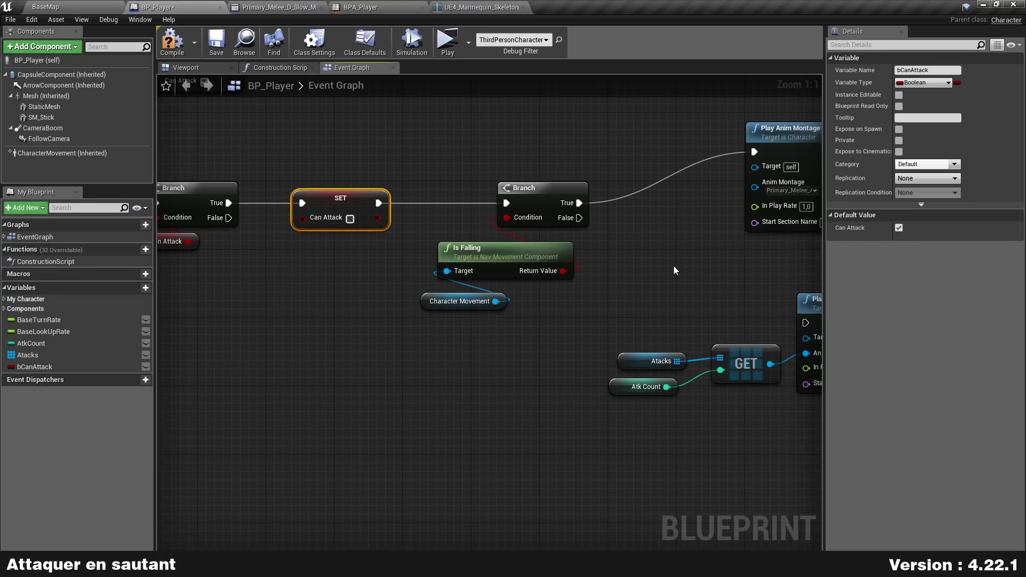
# Connect the falling Branch's False to the lower combo Play Anim Montage and tidy the combo nodes
pyautogui.moveTo(675, 271); pyautogui.dragTo(488, 244, button='right')
pyautogui.moveTo(391, 190); pyautogui.dragTo(562, 273)
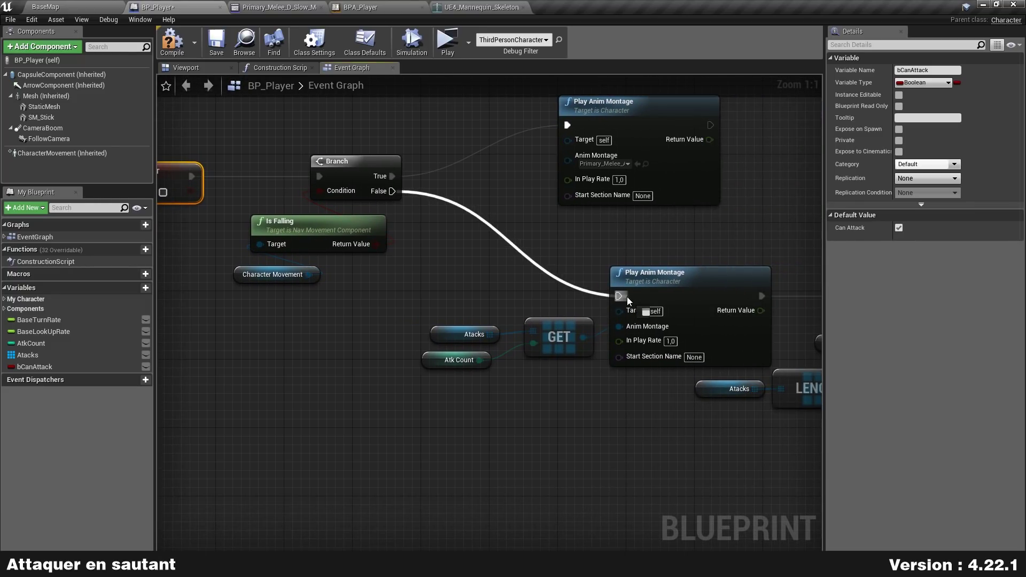
pyautogui.moveTo(627, 301); pyautogui.dragTo(627, 301)
pyautogui.scroll(-2, 584, 347)
pyautogui.moveTo(629, 389); pyautogui.dragTo(365, 335, button='right')
pyautogui.scroll(-1, 365, 335)
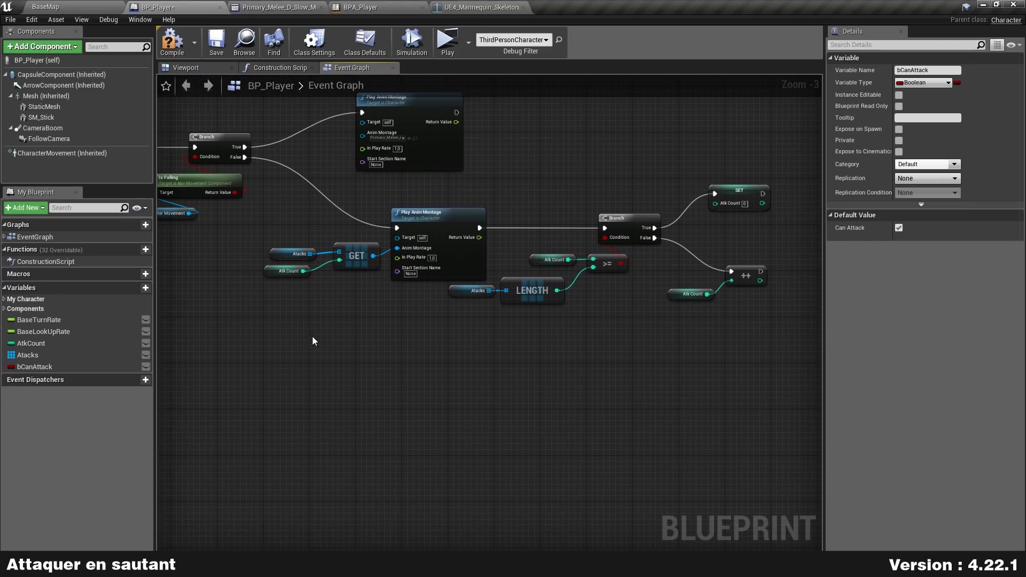
pyautogui.moveTo(799, 214); pyautogui.dragTo(799, 213)
pyautogui.moveTo(300, 314); pyautogui.dragTo(802, 196)
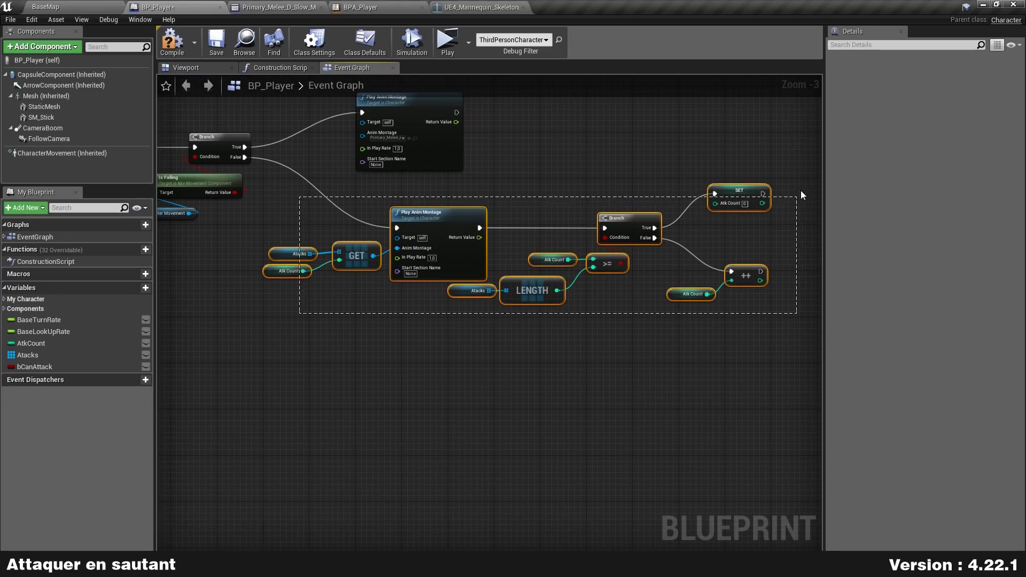
pyautogui.moveTo(441, 214); pyautogui.dragTo(407, 207)
pyautogui.click(483, 164)
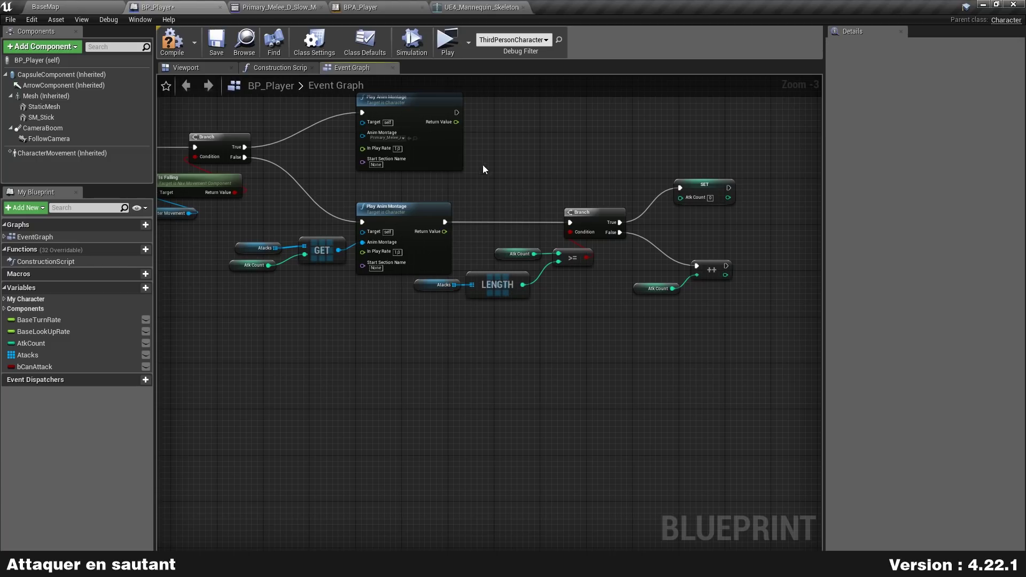
pyautogui.moveTo(482, 171); pyautogui.dragTo(585, 193, button='right')
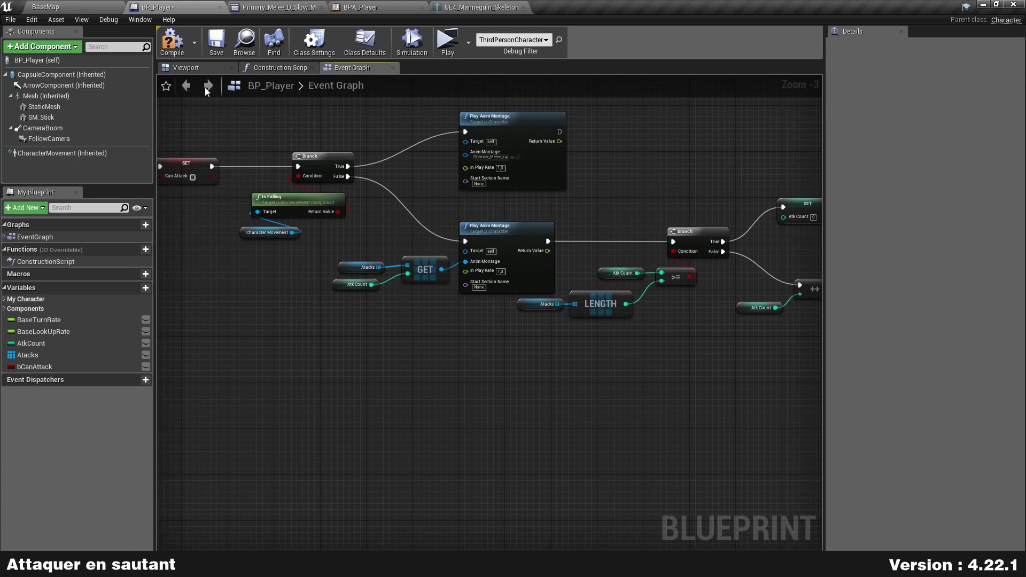
pyautogui.click(249, 6)
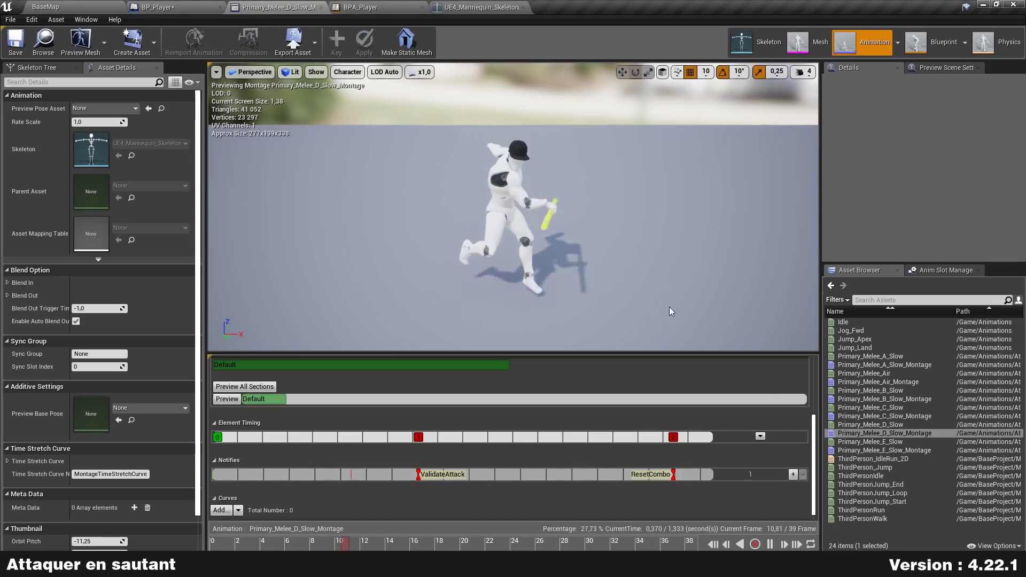
# Preview Primary_Melee_Air_Montage's jumping staff swing from several angles, then return to BP_Player's graph
pyautogui.doubleClick(908, 382)
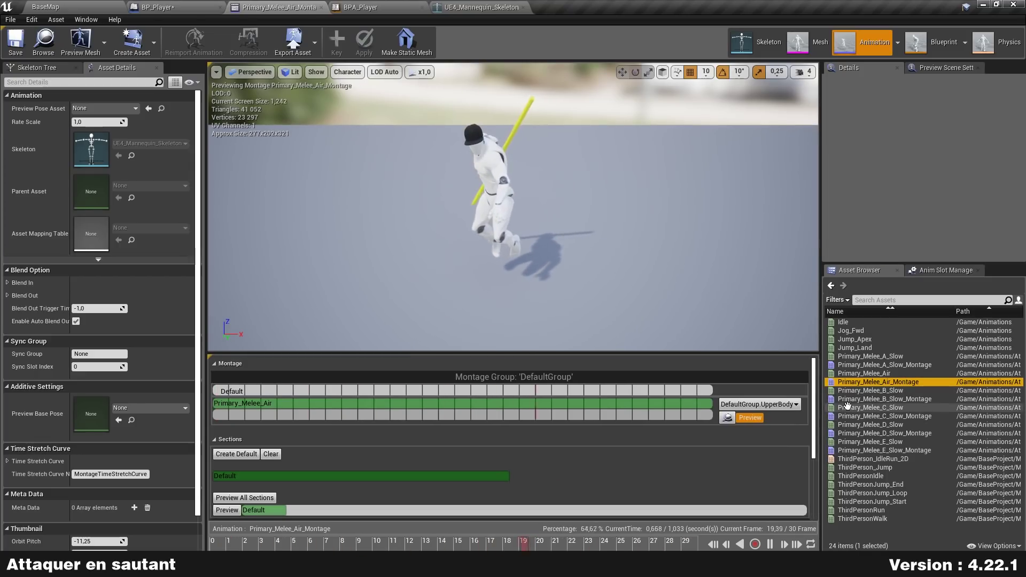
pyautogui.scroll(-1, 816, 407)
pyautogui.scroll(-5, 817, 407)
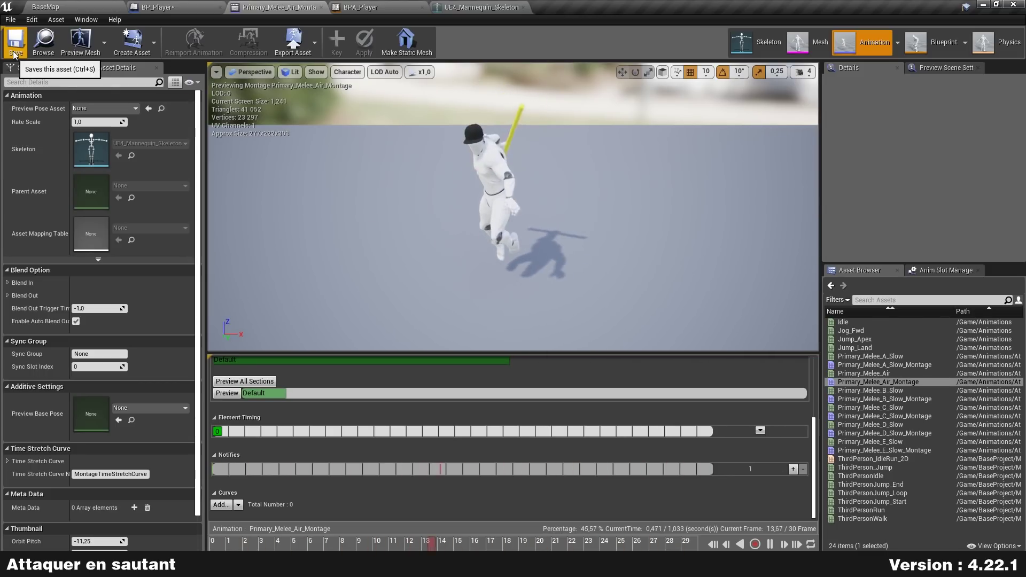
pyautogui.moveTo(427, 244)
pyautogui.mouseDown()
pyautogui.moveTo(588, 174)
pyautogui.moveTo(640, 214)
pyautogui.mouseUp()
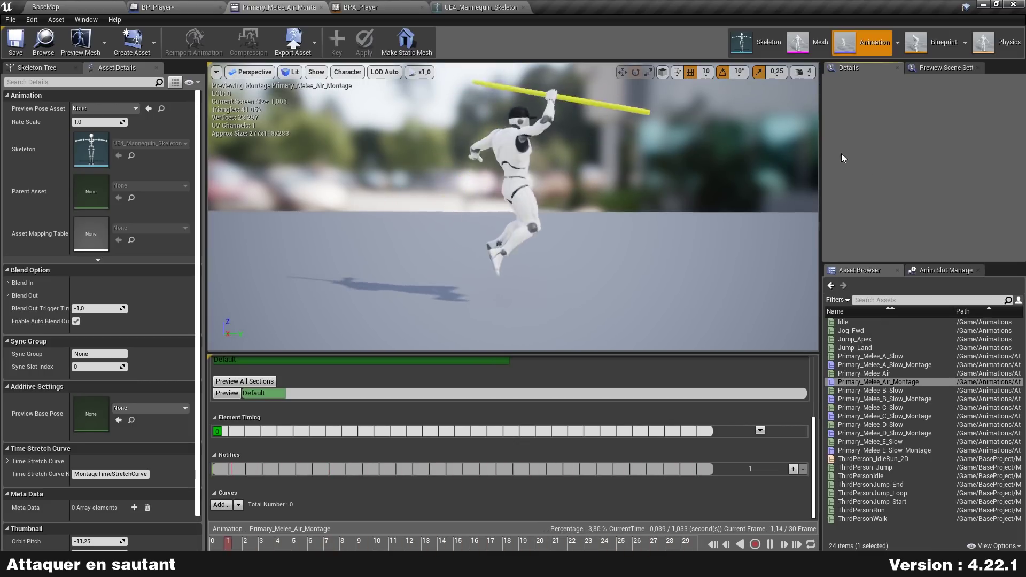
pyautogui.moveTo(748, 160); pyautogui.dragTo(695, 203)
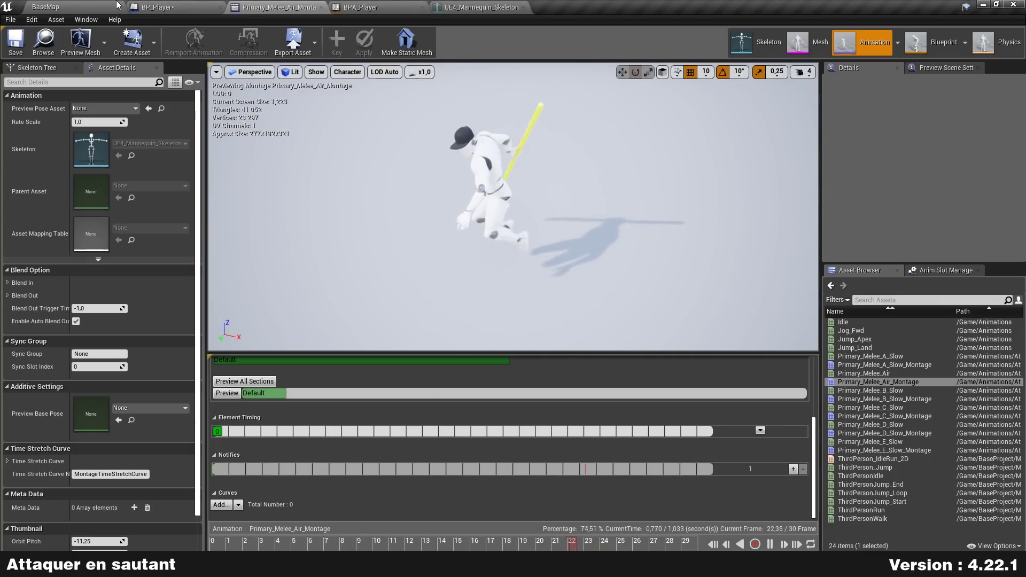
pyautogui.click(177, 6)
pyautogui.moveTo(611, 209); pyautogui.dragTo(744, 396, button='right')
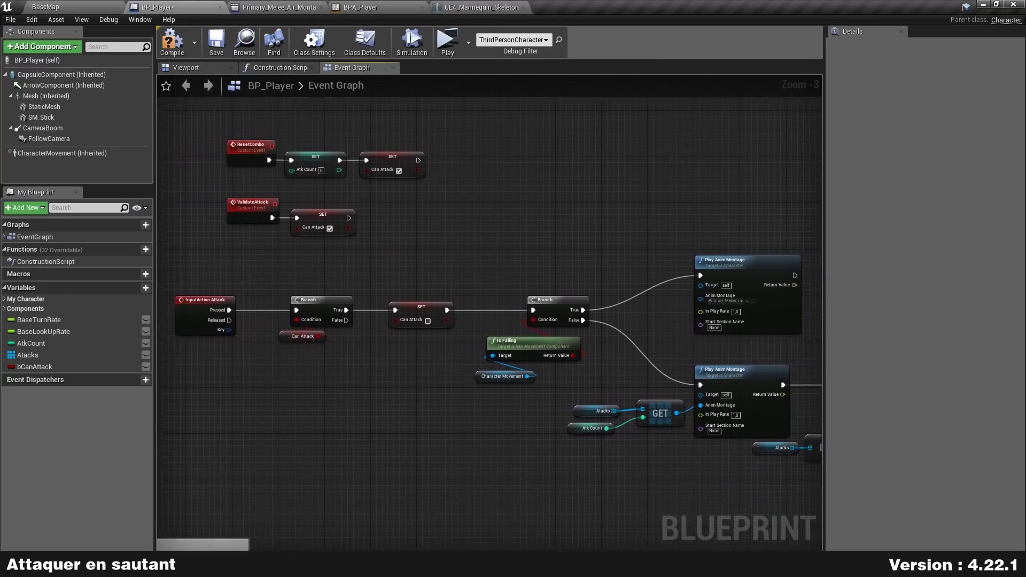
# Add an Event On Landed node in the empty space above the attack nodes
pyautogui.scroll(3, 485, 199)
pyautogui.moveTo(486, 199); pyautogui.dragTo(442, 169, button='right')
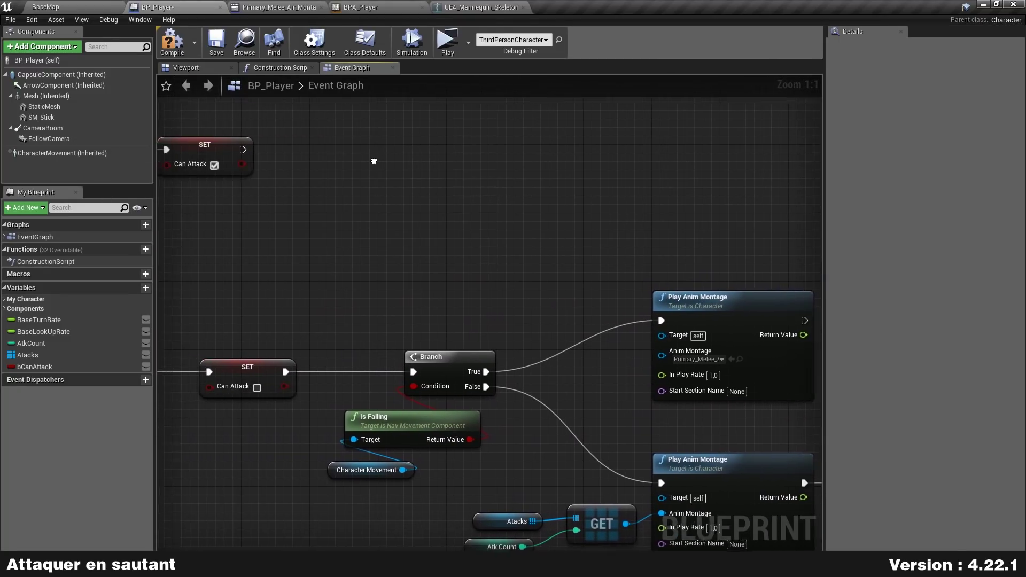
pyautogui.rightClick(442, 166)
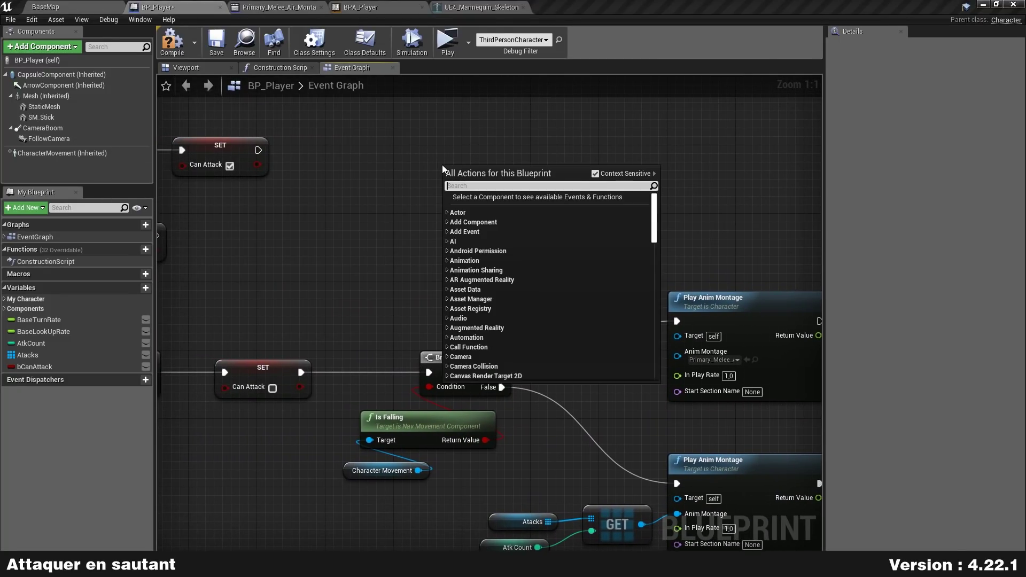
pyautogui.write('landed')
pyautogui.press('Return')
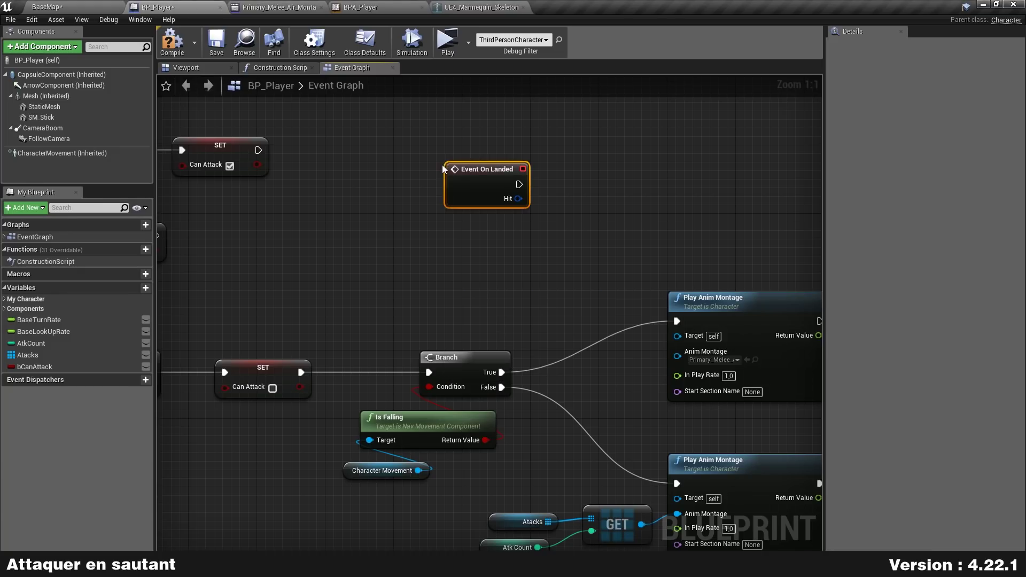
pyautogui.moveTo(527, 196); pyautogui.dragTo(460, 161)
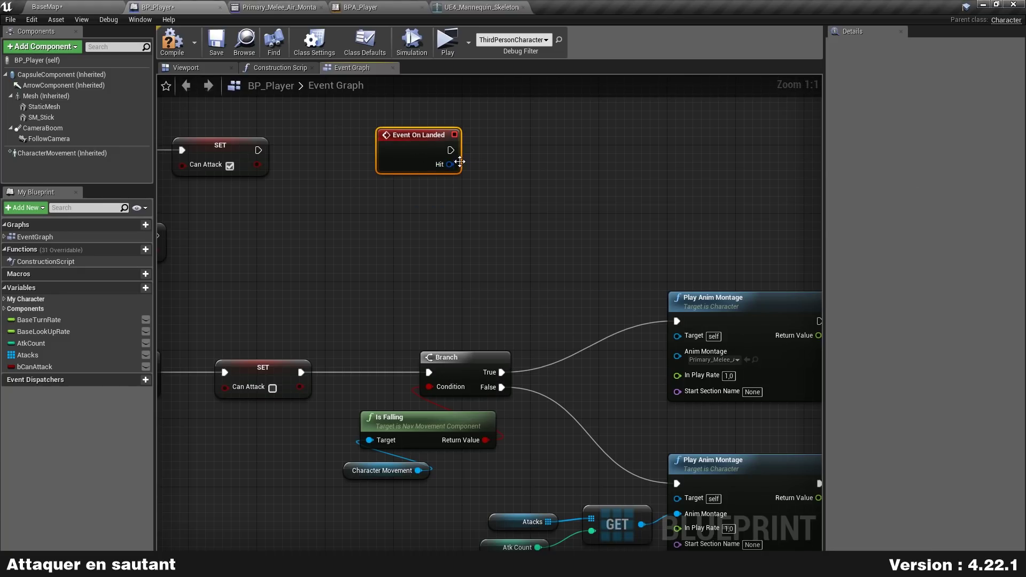
pyautogui.moveTo(460, 161); pyautogui.dragTo(360, 171, button='right')
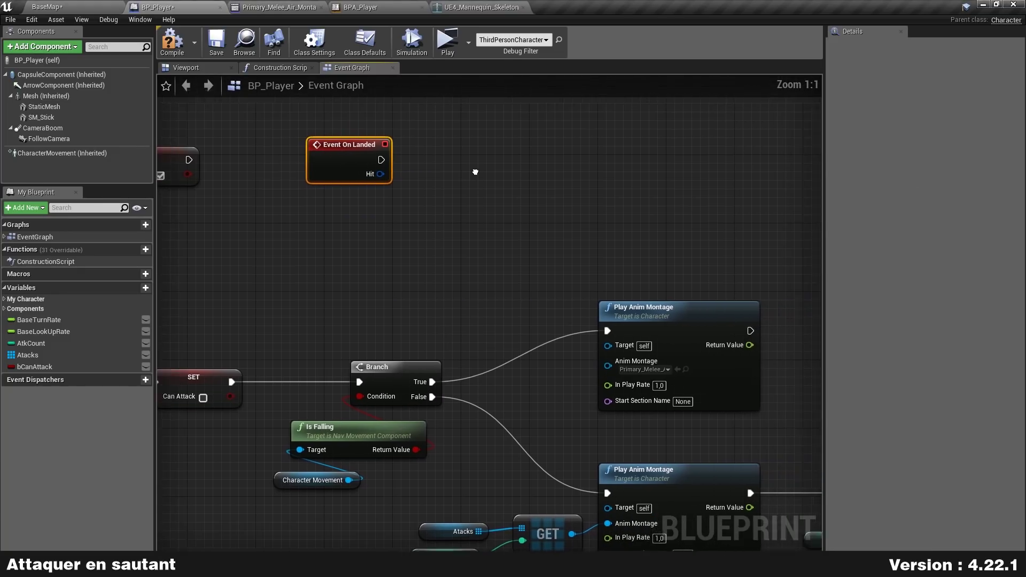
# Wire a new Branch after Event On Landed and drag in a Can Attack getter
pyautogui.click(431, 149)
pyautogui.moveTo(350, 161)
pyautogui.mouseDown()
pyautogui.moveTo(440, 169)
pyautogui.moveTo(448, 145)
pyautogui.mouseUp()
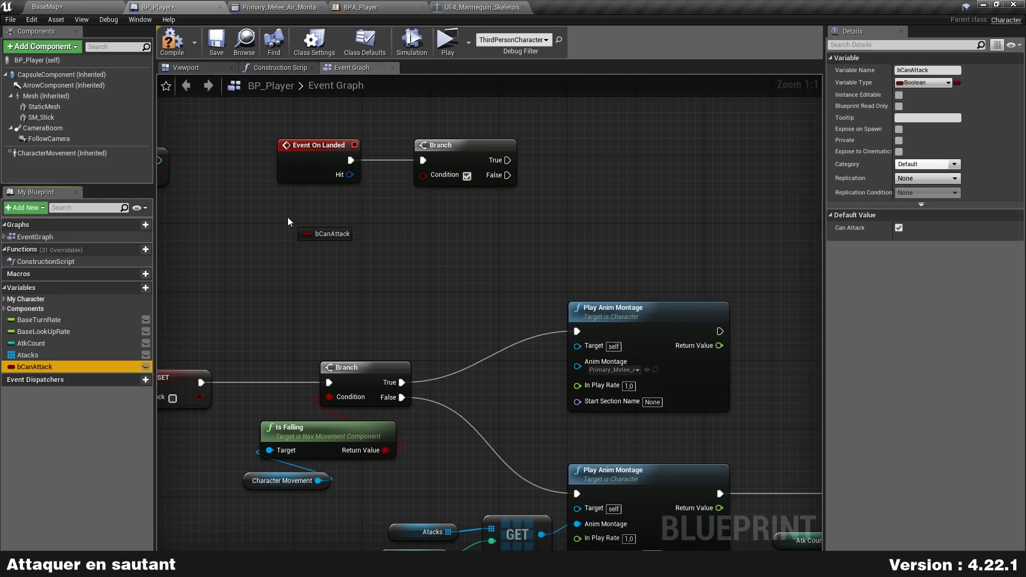
pyautogui.moveTo(49, 368)
pyautogui.keyDown('ctrl'); pyautogui.mouseDown()
pyautogui.moveTo(310, 224)
pyautogui.moveTo(421, 229)
pyautogui.mouseUp(); pyautogui.keyUp('ctrl')
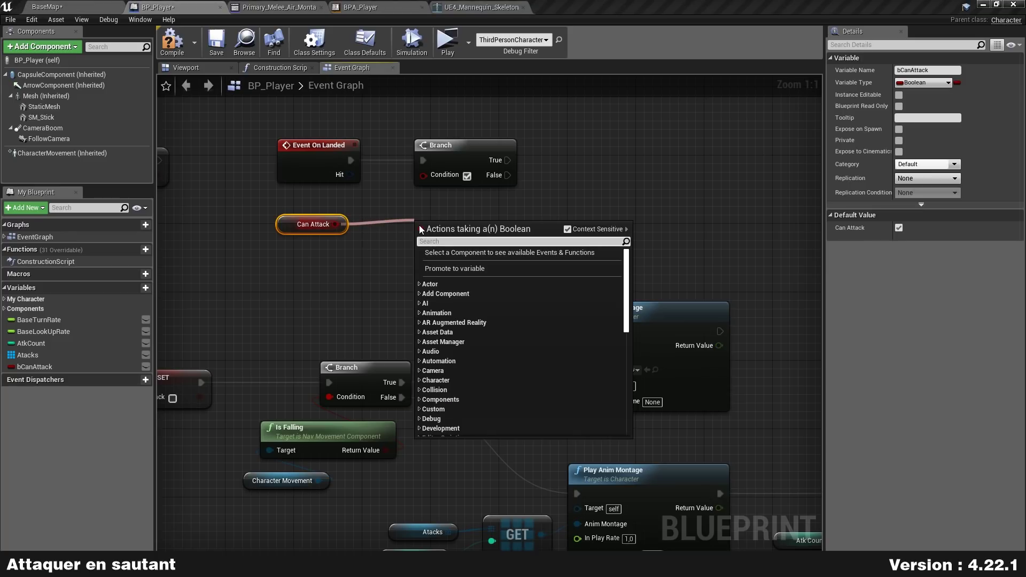
# Feed NOT Can Attack into the On Landed Branch's Condition
pyautogui.write('not')
pyautogui.press('Return')
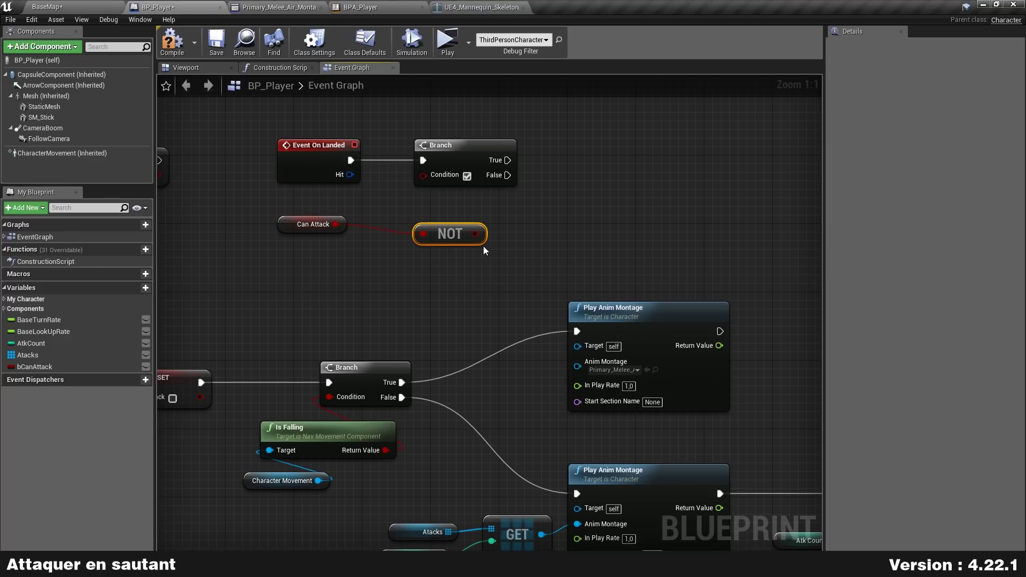
pyautogui.moveTo(429, 226); pyautogui.dragTo(423, 176)
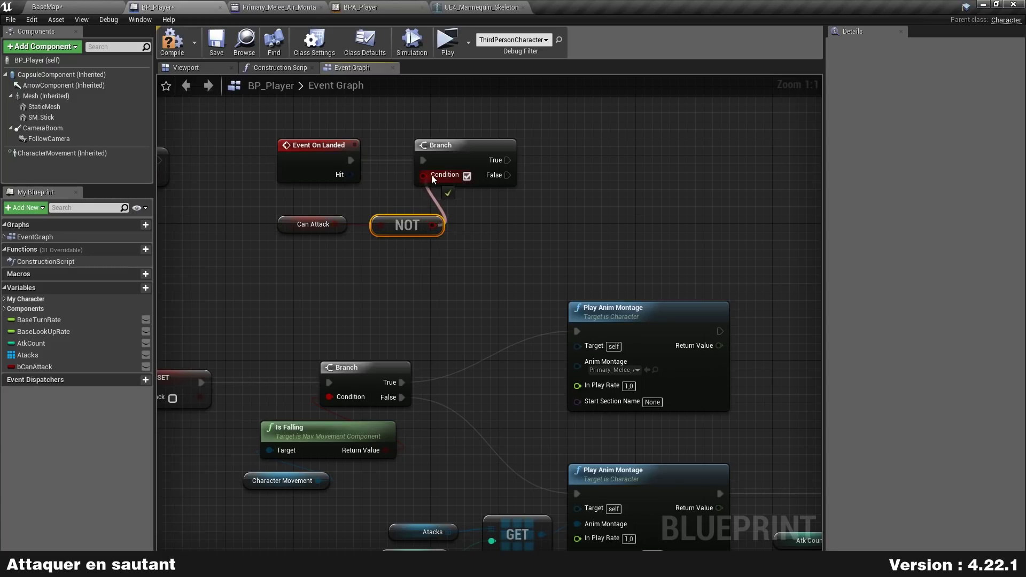
pyautogui.moveTo(537, 174); pyautogui.dragTo(389, 218, button='right')
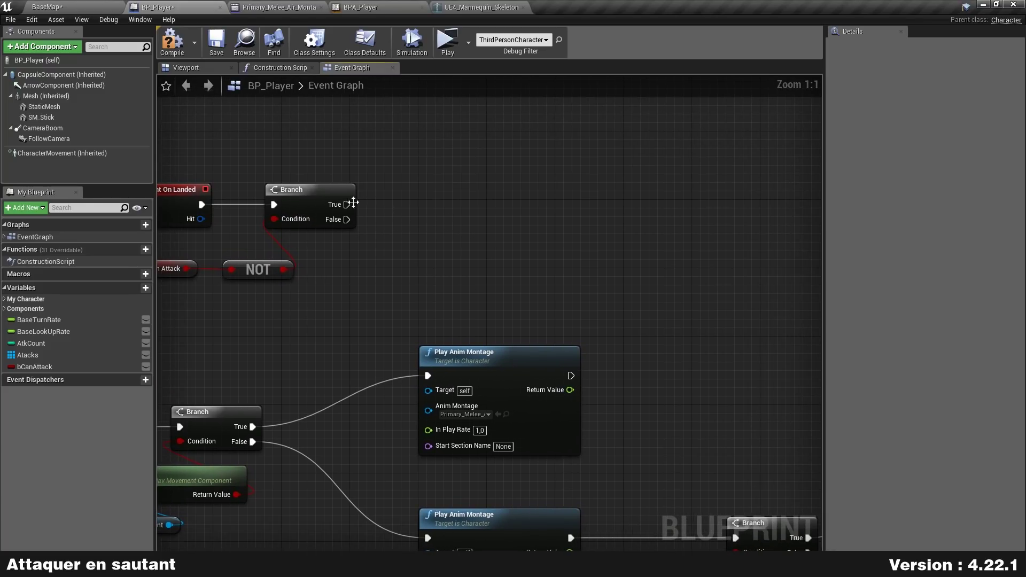
# Call Reset Combo from the Branch's True output, removing a mistakenly added cloth teleport node
pyautogui.moveTo(449, 202); pyautogui.dragTo(489, 202)
pyautogui.write('cloth tele')
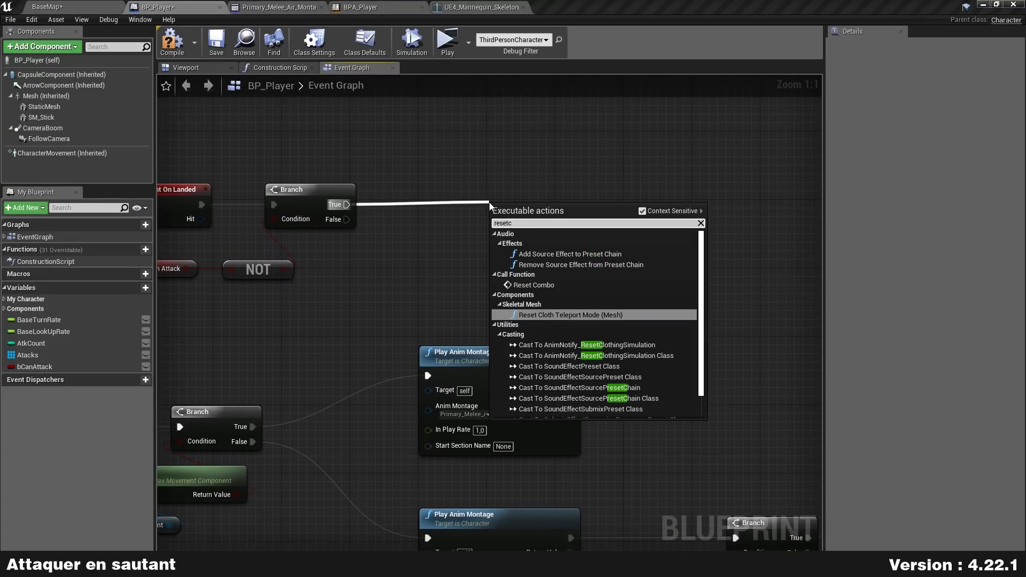
pyautogui.press('Return')
pyautogui.press('Delete')
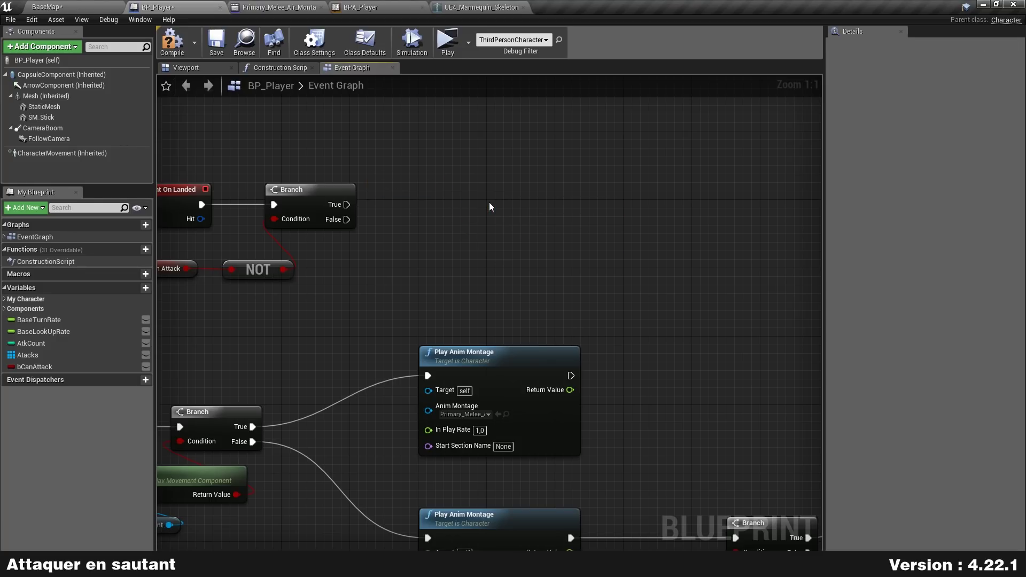
pyautogui.moveTo(346, 205); pyautogui.dragTo(457, 204)
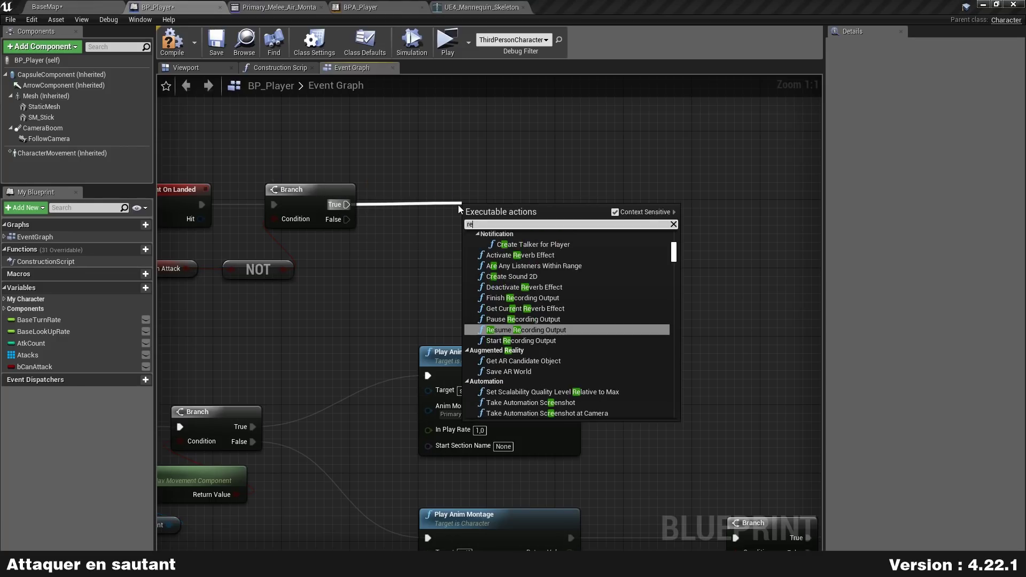
pyautogui.write('reset combo')
pyautogui.press('Return')
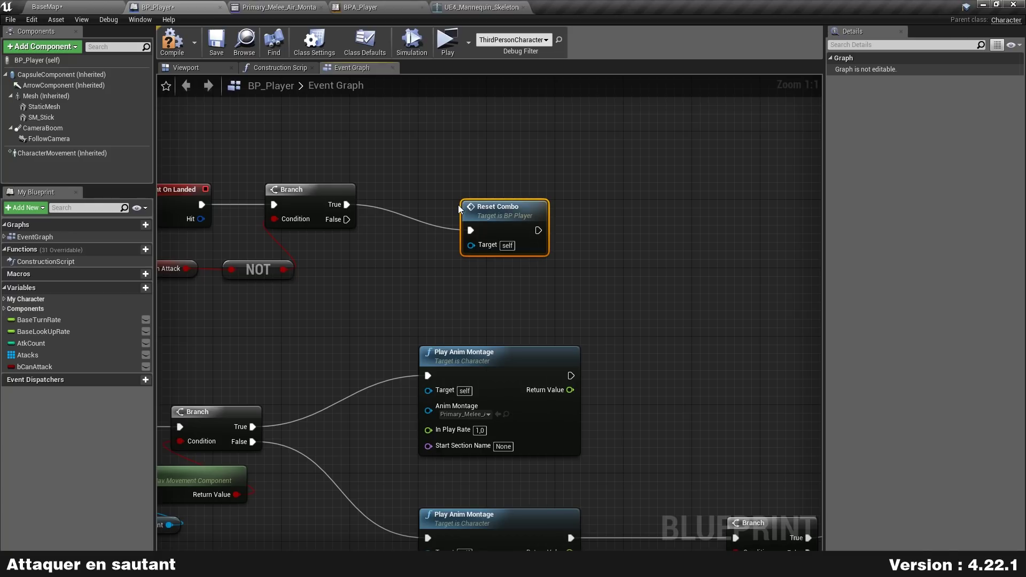
pyautogui.moveTo(489, 204); pyautogui.dragTo(464, 178)
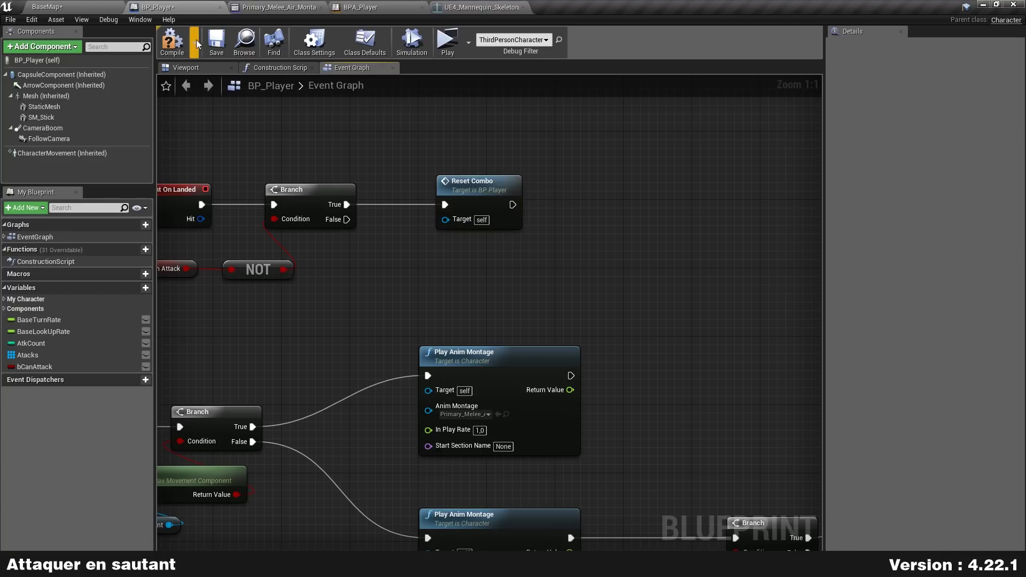
# Play-test the jump attack with four mid-air jumps, then end the session
pyautogui.click(447, 42)
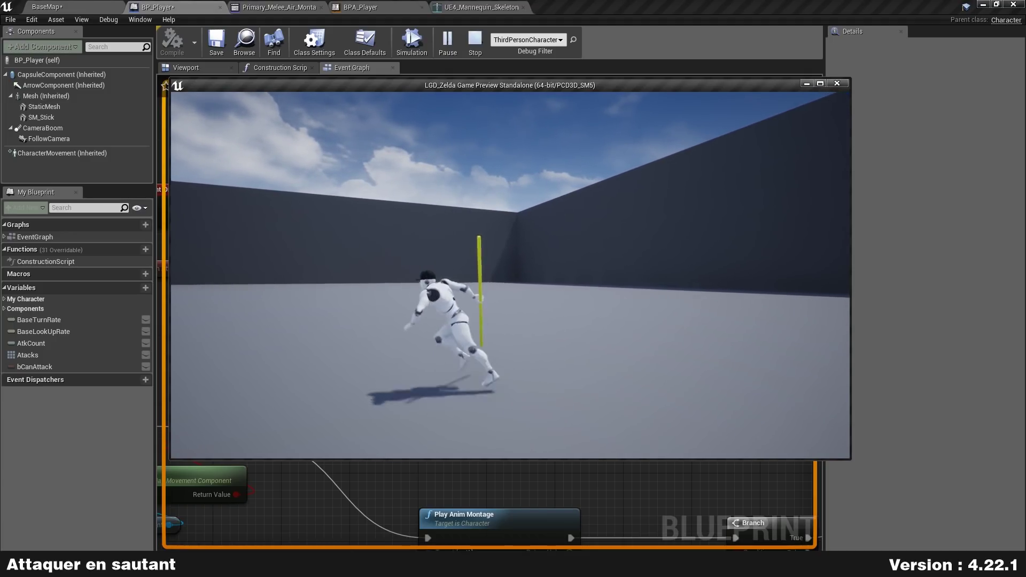
pyautogui.press('space')
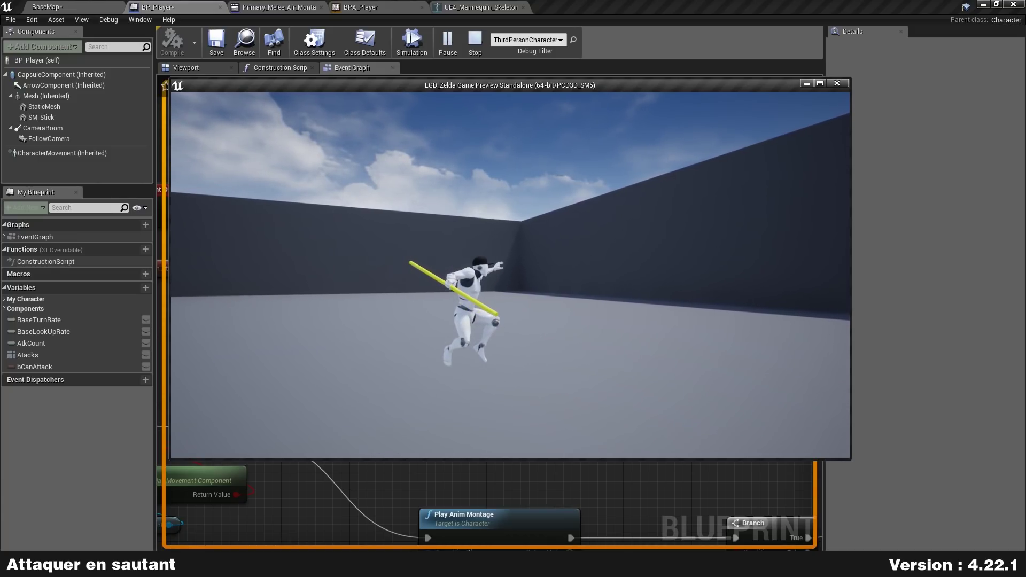
pyautogui.press('space')
pyautogui.press('space')
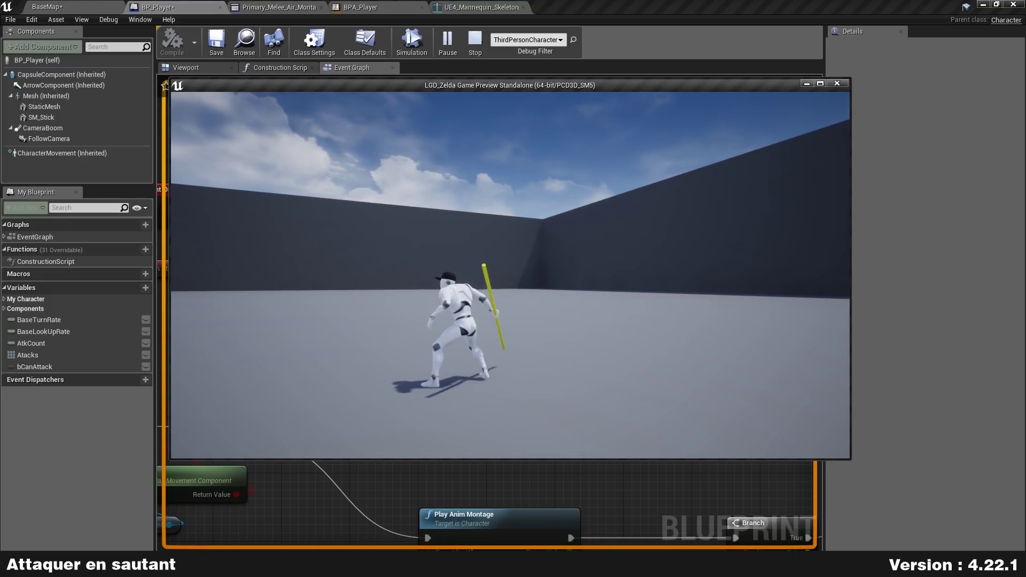
pyautogui.press('space')
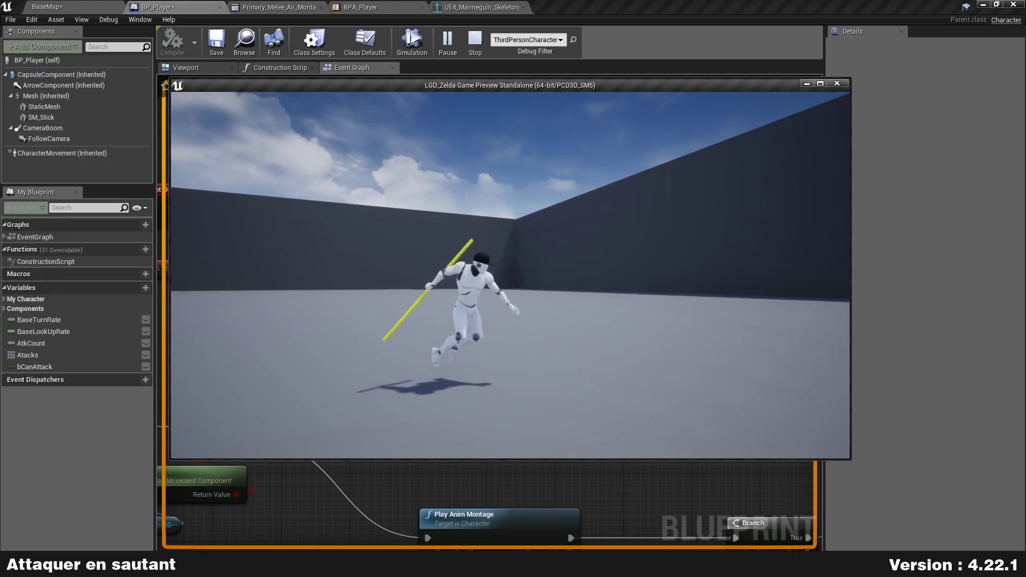
pyautogui.press('space')
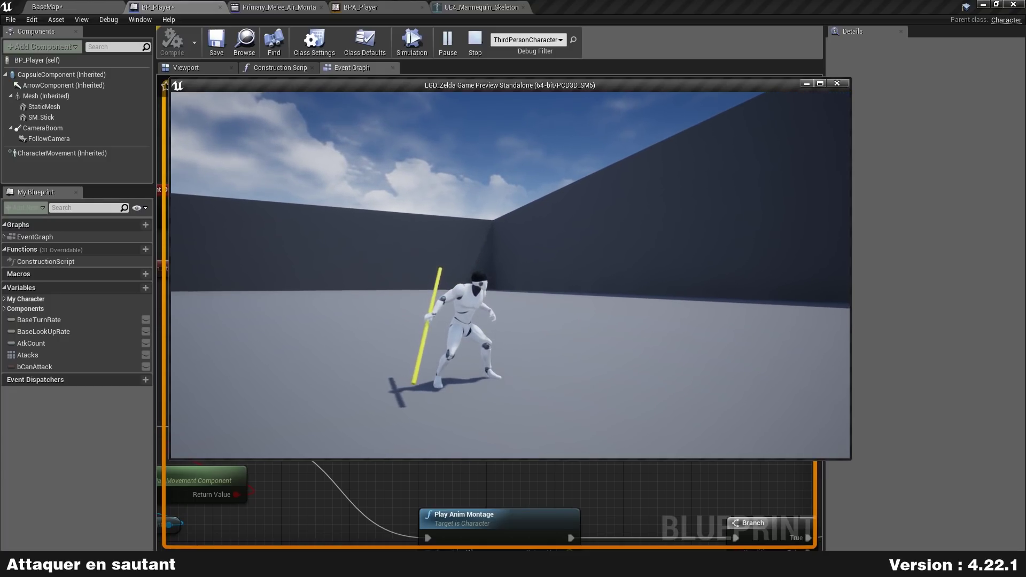
pyautogui.press('Escape')
# Insert Stop Anim Montage for Primary_Melee_Air_Montage before Reset Combo, then launch a play test
pyautogui.moveTo(519, 274); pyautogui.dragTo(563, 232, button='right')
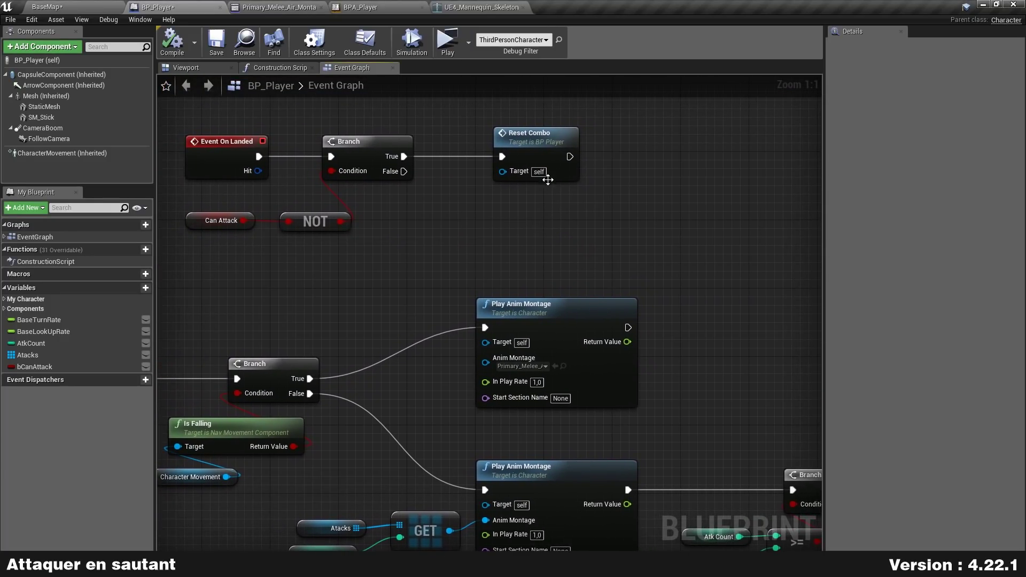
pyautogui.moveTo(556, 160); pyautogui.dragTo(704, 157)
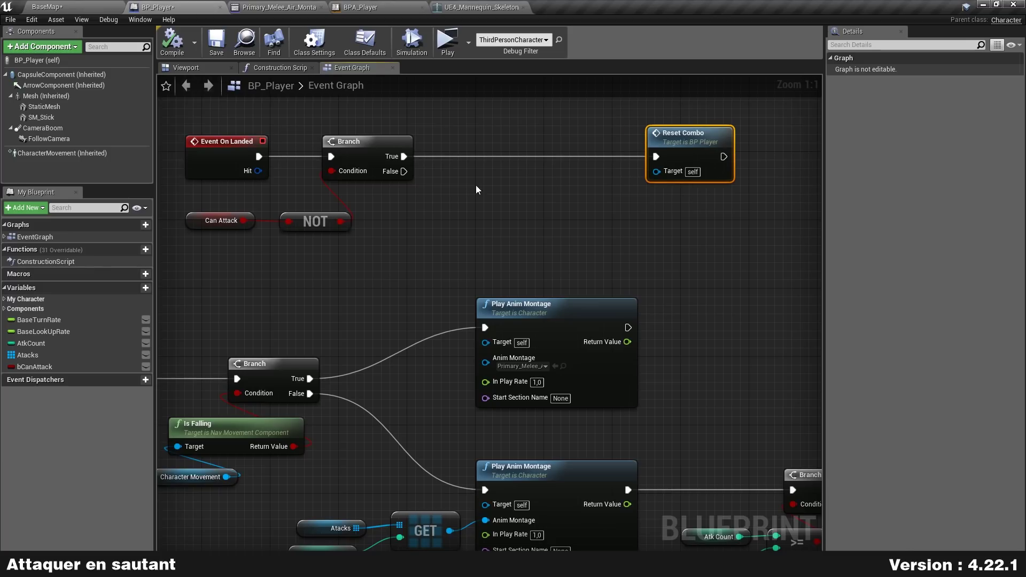
pyautogui.moveTo(403, 156); pyautogui.dragTo(519, 154)
pyautogui.write('st')
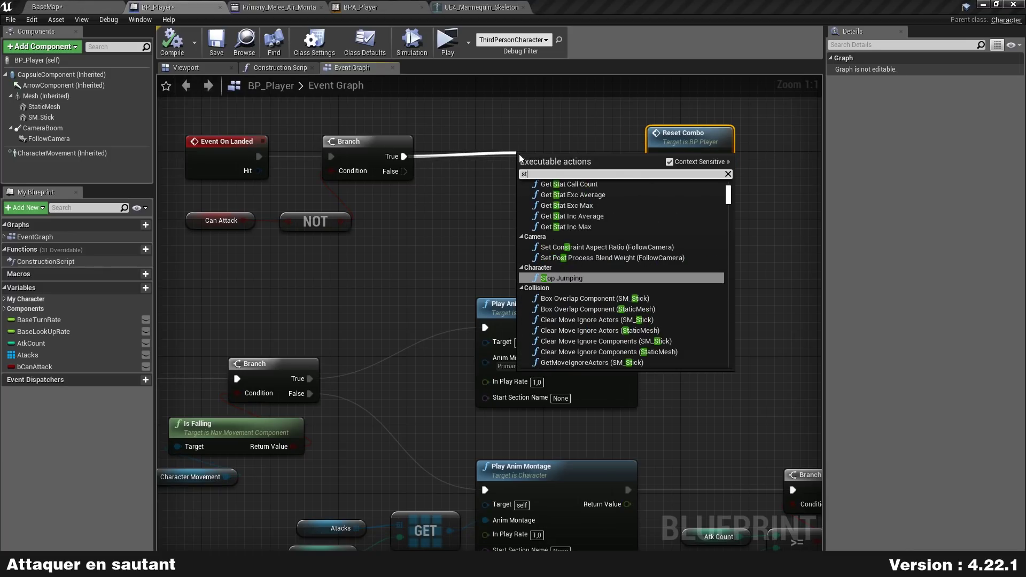
pyautogui.write('op anim')
pyautogui.press('Return')
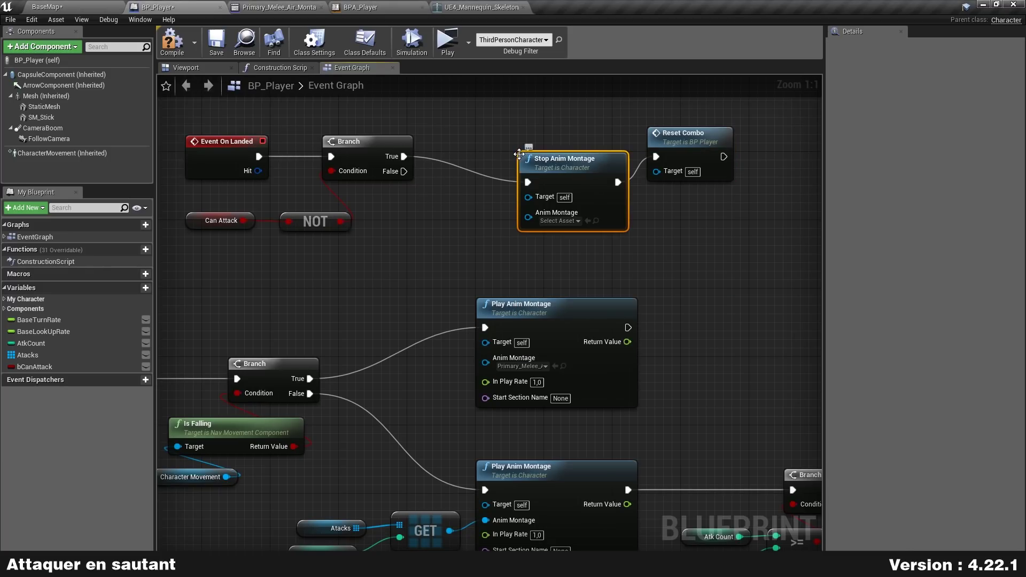
pyautogui.moveTo(570, 223); pyautogui.dragTo(535, 197)
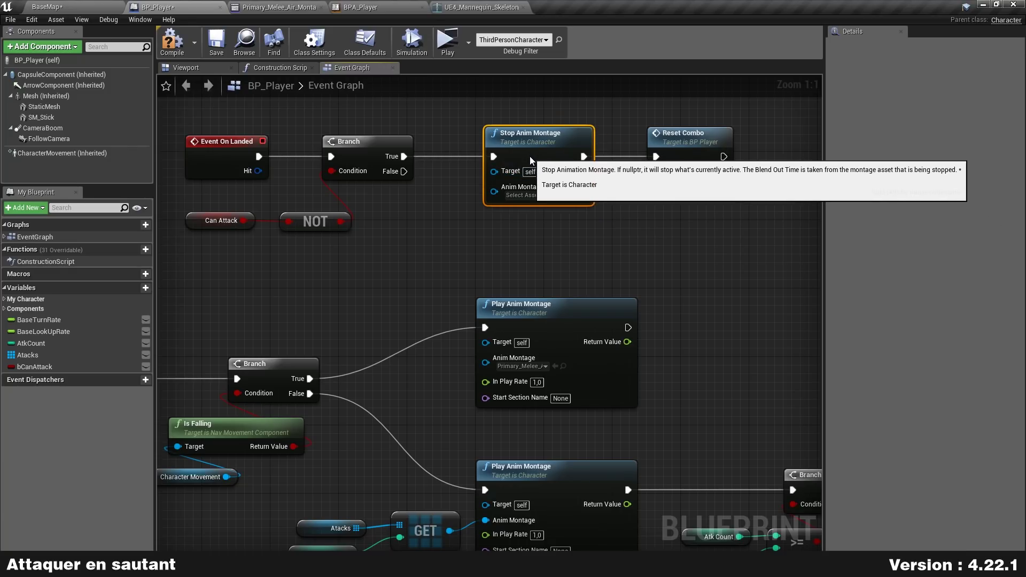
pyautogui.click(535, 196)
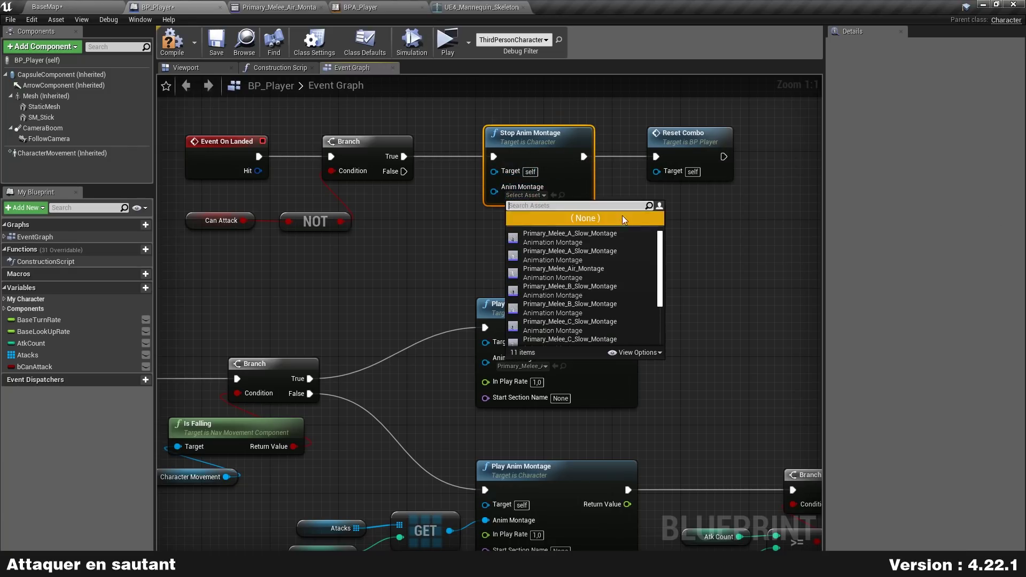
pyautogui.click(608, 273)
pyautogui.hotkey('alt', 'p')
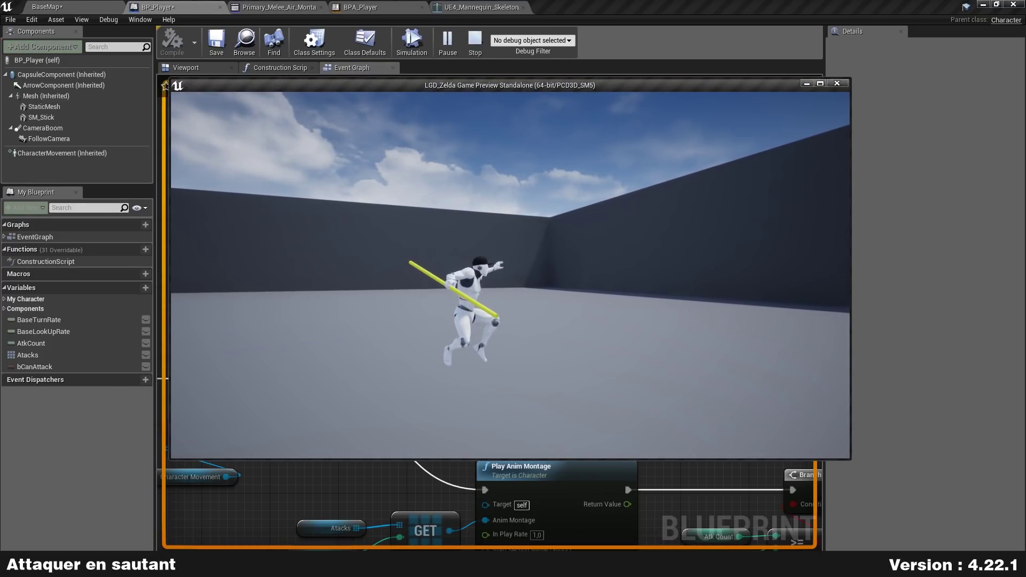
# Test landing with five jump attacks, stop the game, and bring the On Landed nodes into view
pyautogui.press('space')
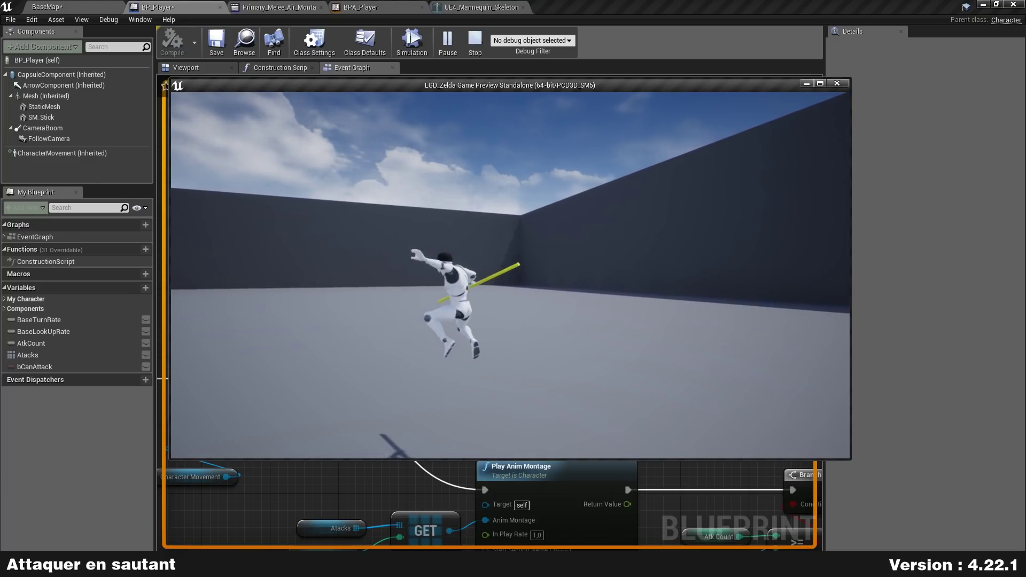
pyautogui.press('space')
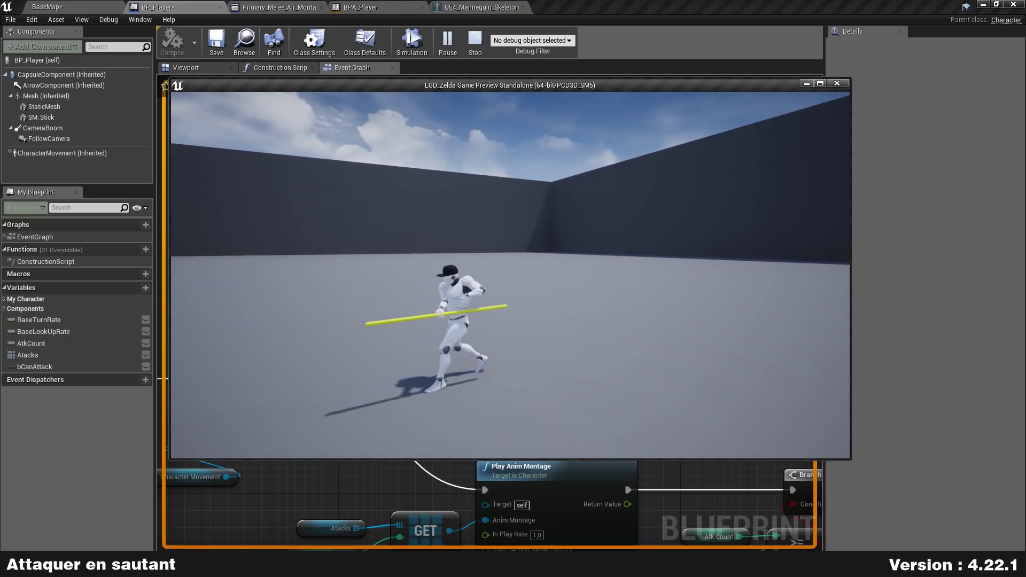
pyautogui.press('space')
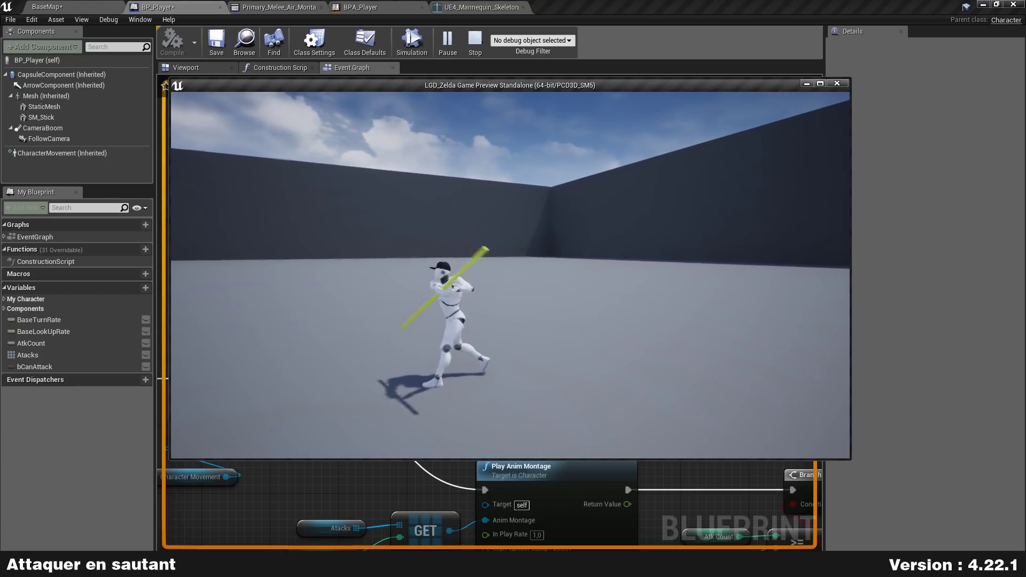
pyautogui.press('space')
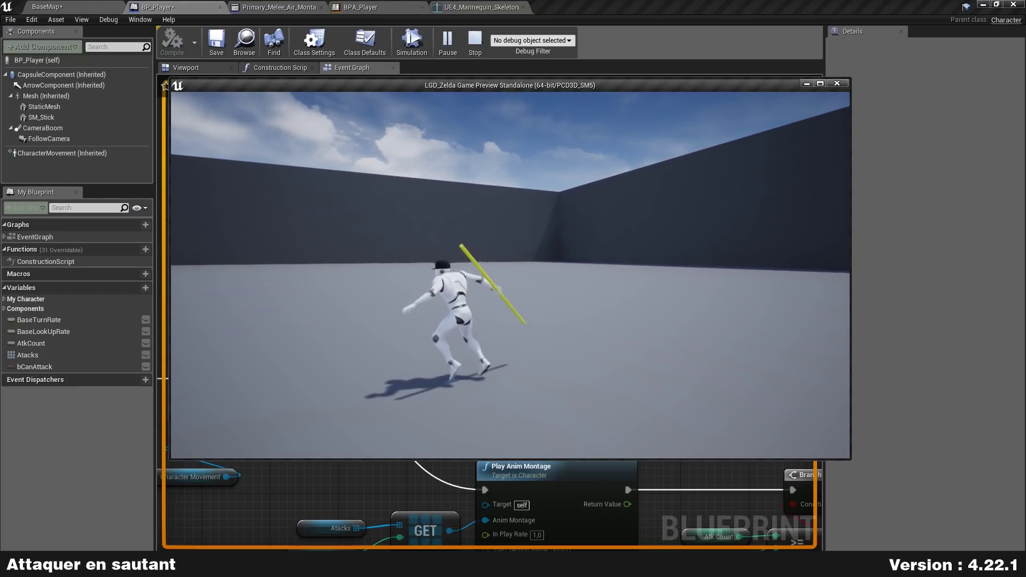
pyautogui.press('space')
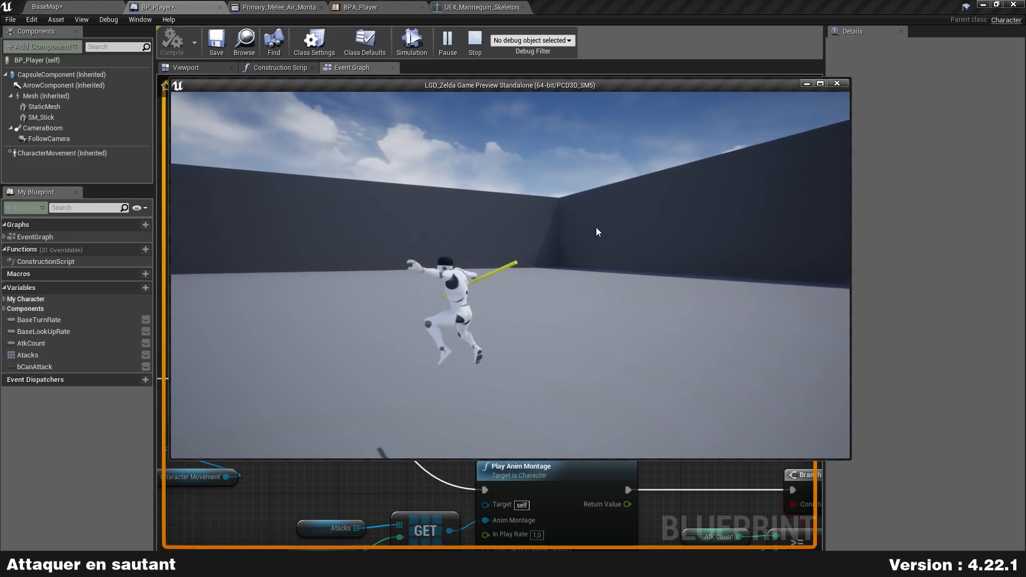
pyautogui.press('Escape')
pyautogui.moveTo(343, 276)
pyautogui.mouseDown(button='right')
pyautogui.moveTo(370, 272)
pyautogui.moveTo(383, 237)
pyautogui.mouseUp(button='right')
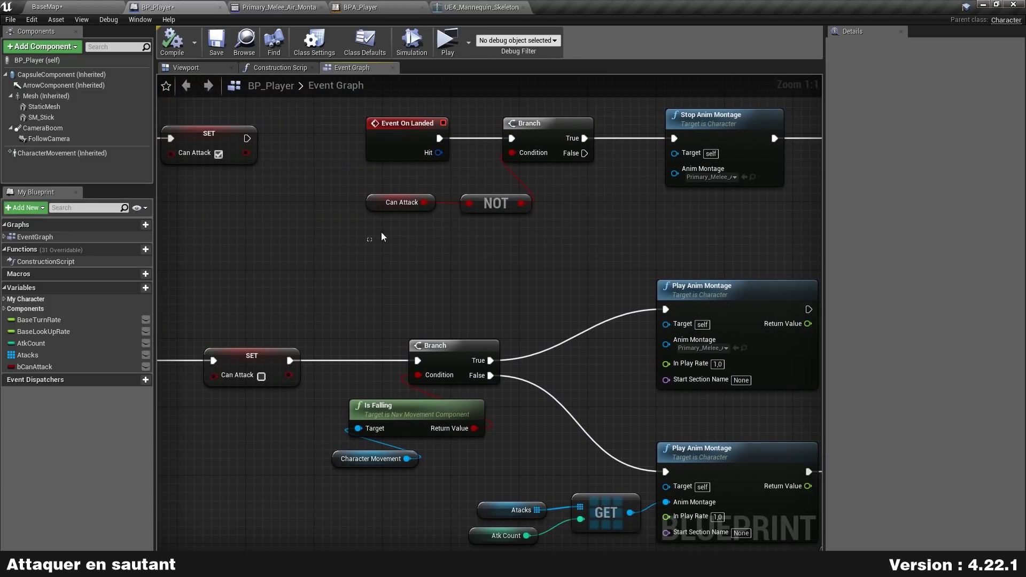
# Reposition the Can Attack and NOT nodes neatly beneath the On Landed Branch
pyautogui.click(454, 291)
pyautogui.scroll(-1, 441, 268)
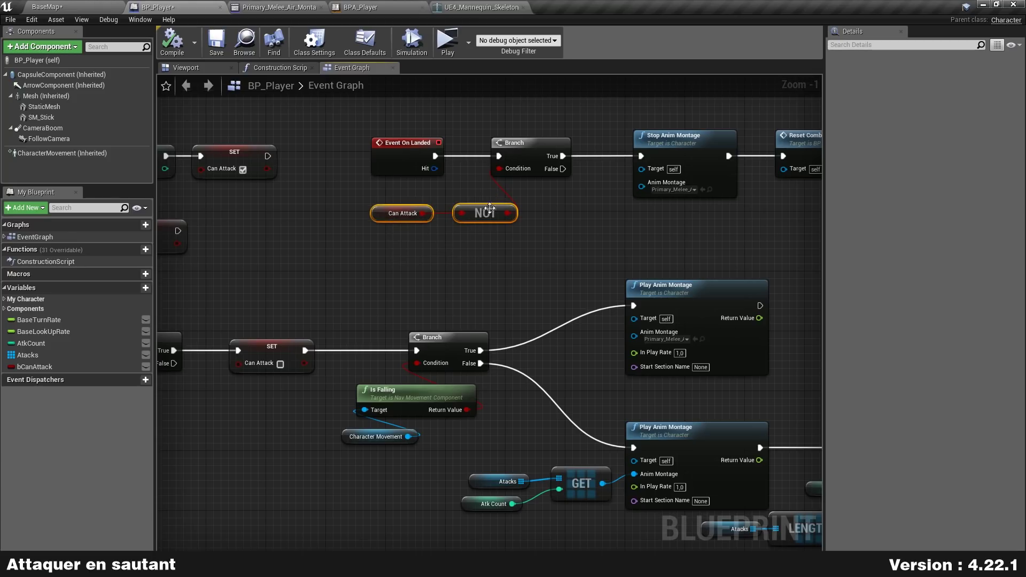
pyautogui.moveTo(439, 185); pyautogui.dragTo(438, 185)
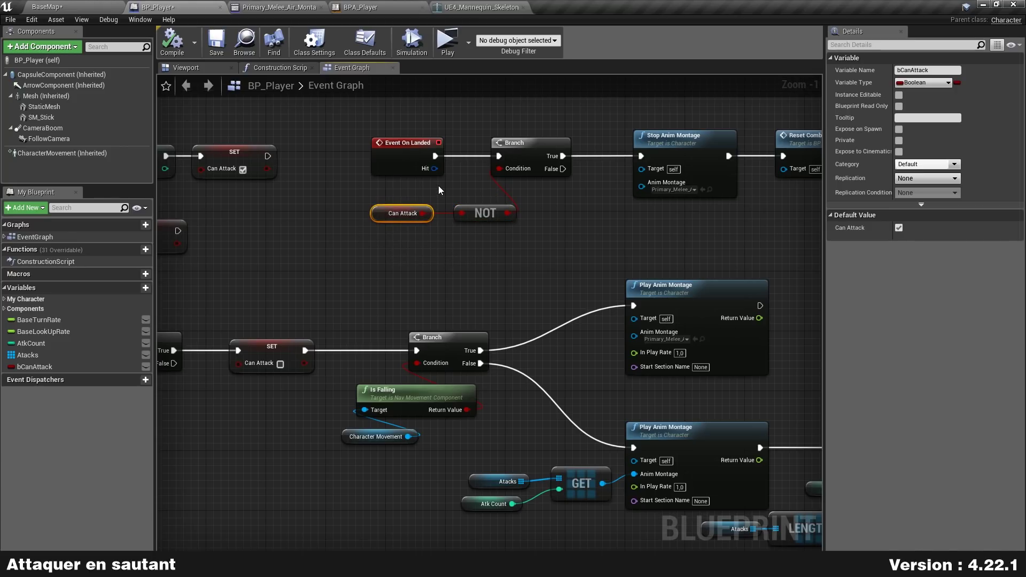
pyautogui.moveTo(402, 213); pyautogui.dragTo(418, 213)
pyautogui.moveTo(389, 295); pyautogui.dragTo(418, 307)
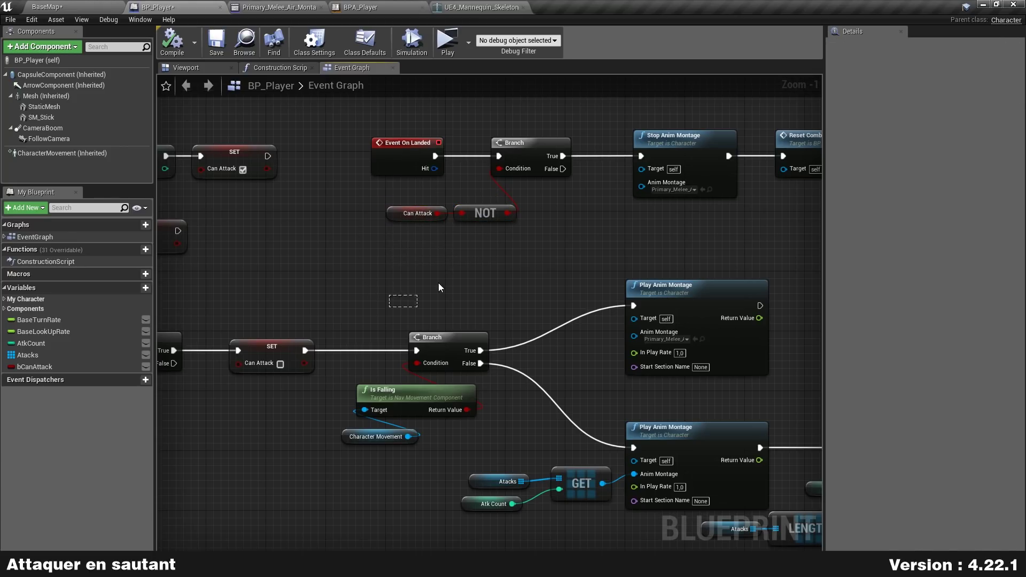
pyautogui.click(739, 250)
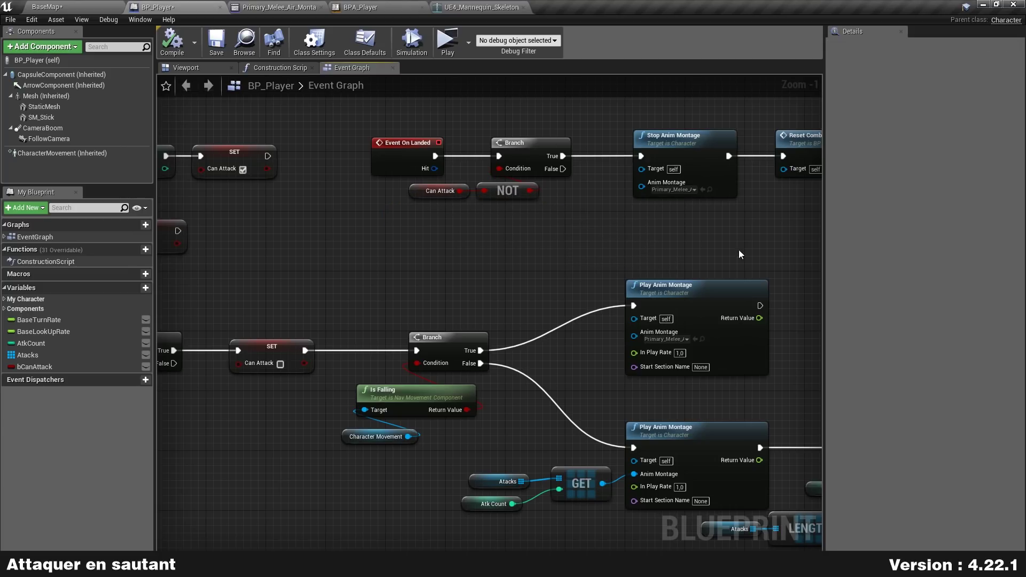
# Zoom out to review the wider Event Graph, then zoom back in on the On Landed chain
pyautogui.moveTo(739, 249); pyautogui.dragTo(566, 249, button='right')
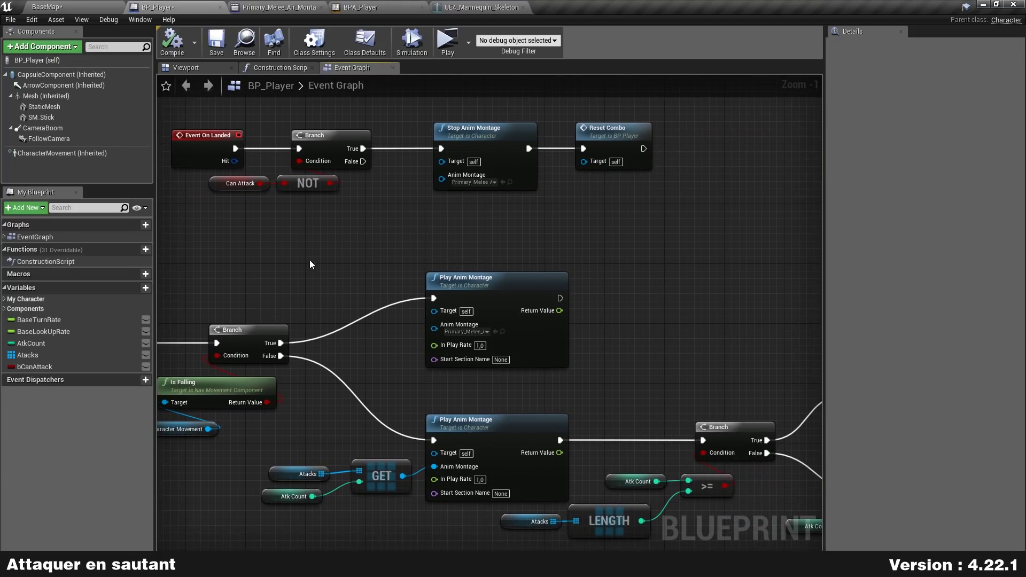
pyautogui.scroll(-1, 275, 264)
pyautogui.moveTo(274, 266); pyautogui.dragTo(563, 254, button='right')
pyautogui.scroll(2, 556, 246)
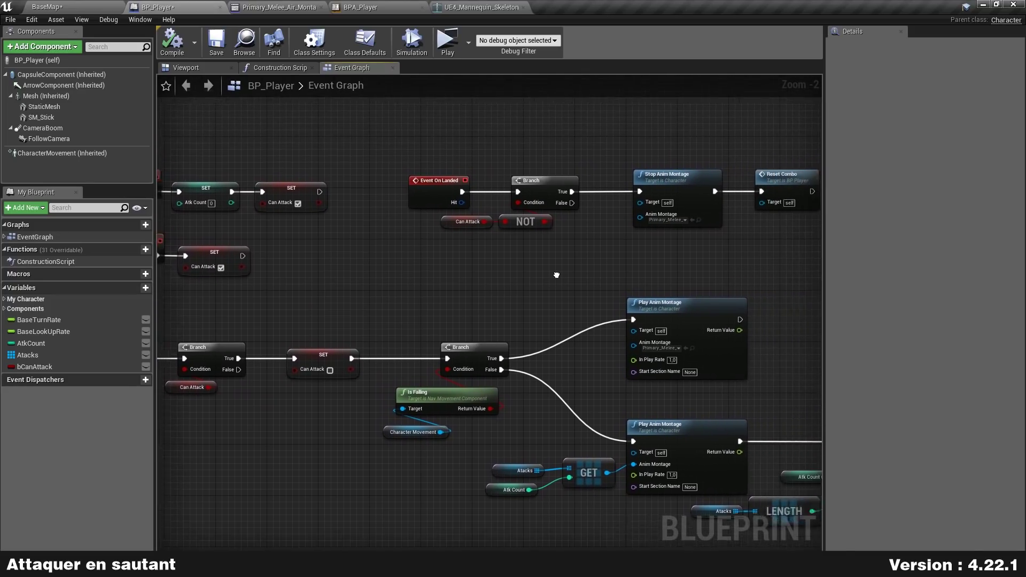
pyautogui.moveTo(441, 263); pyautogui.dragTo(297, 295, button='right')
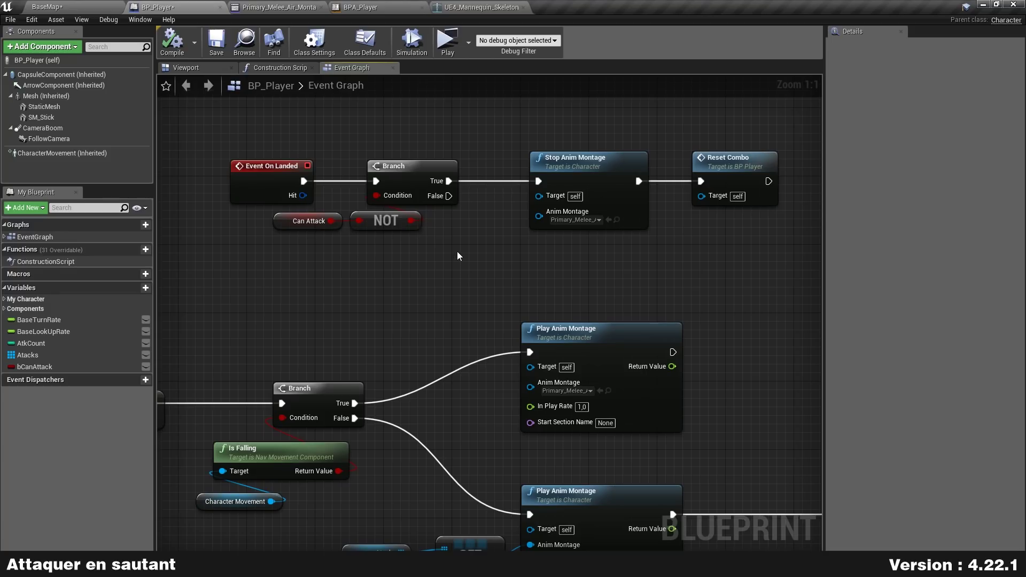
# Bring Stop Anim Montage and Reset Combo into view and check each node on the True path
pyautogui.moveTo(464, 257); pyautogui.dragTo(347, 277, button='right')
pyautogui.click(497, 179)
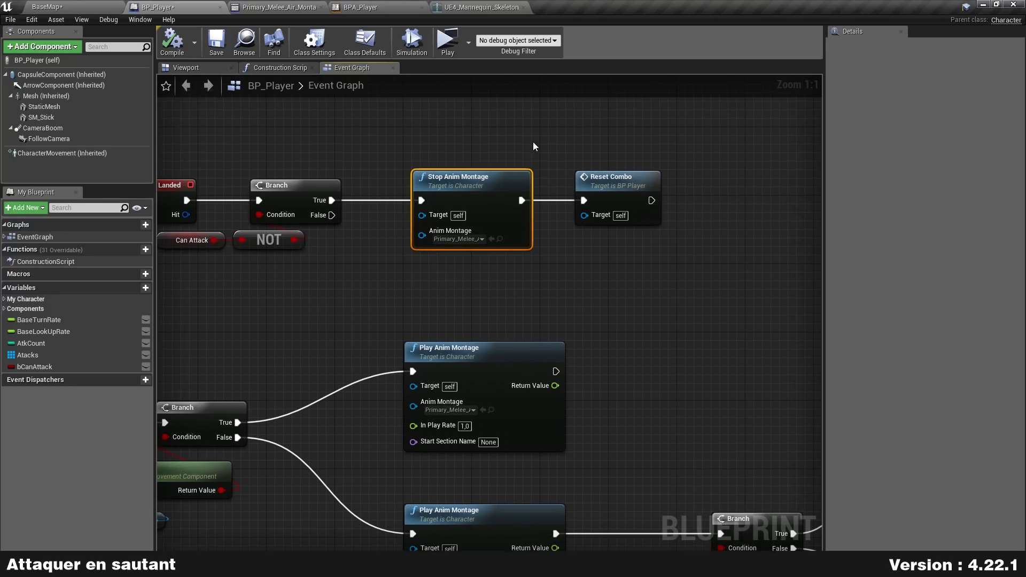
pyautogui.moveTo(645, 232); pyautogui.dragTo(648, 221)
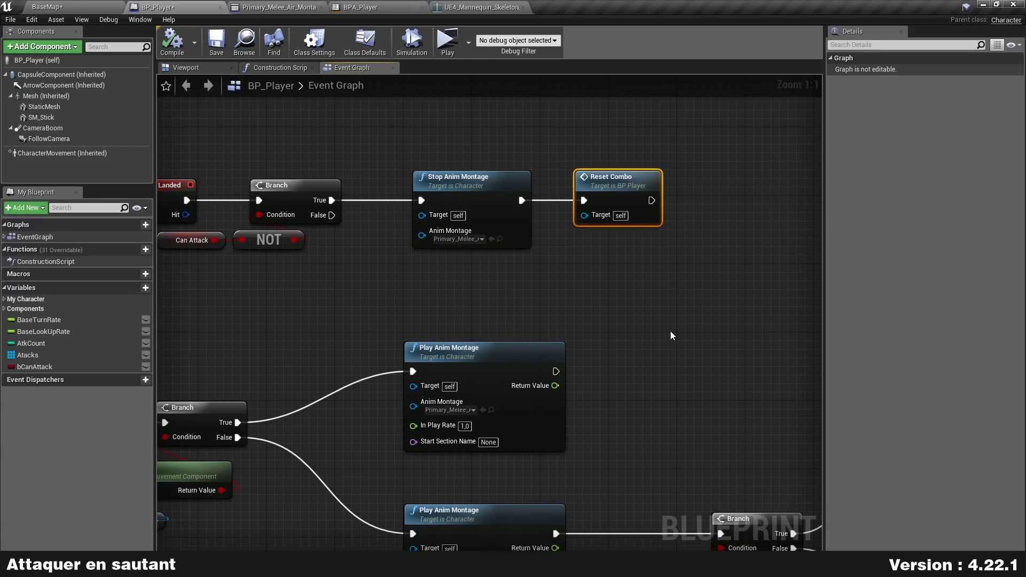
pyautogui.click(637, 261)
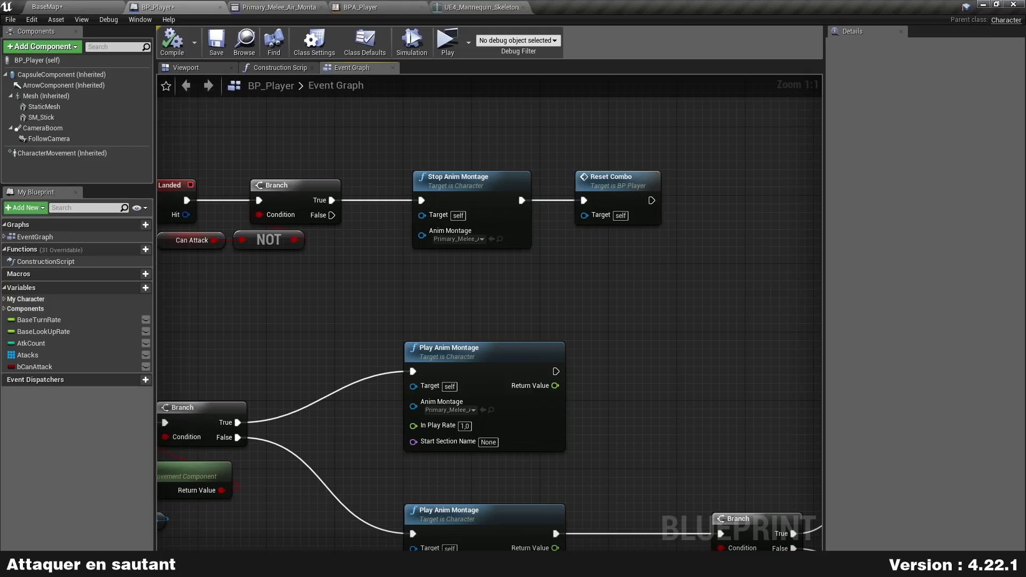